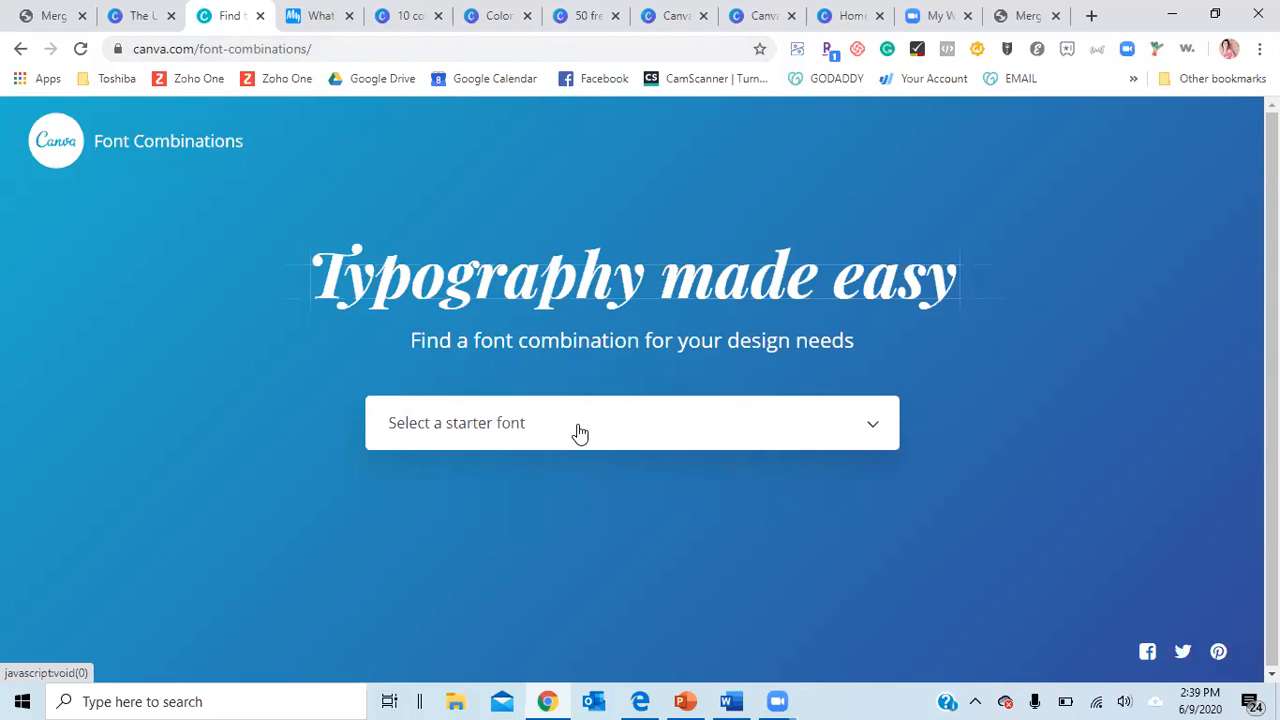
Pick Libre Baskerville as the starter font to see its Proxima Nova pairing
{"action": "left_click", "coordinate": [495, 436]}
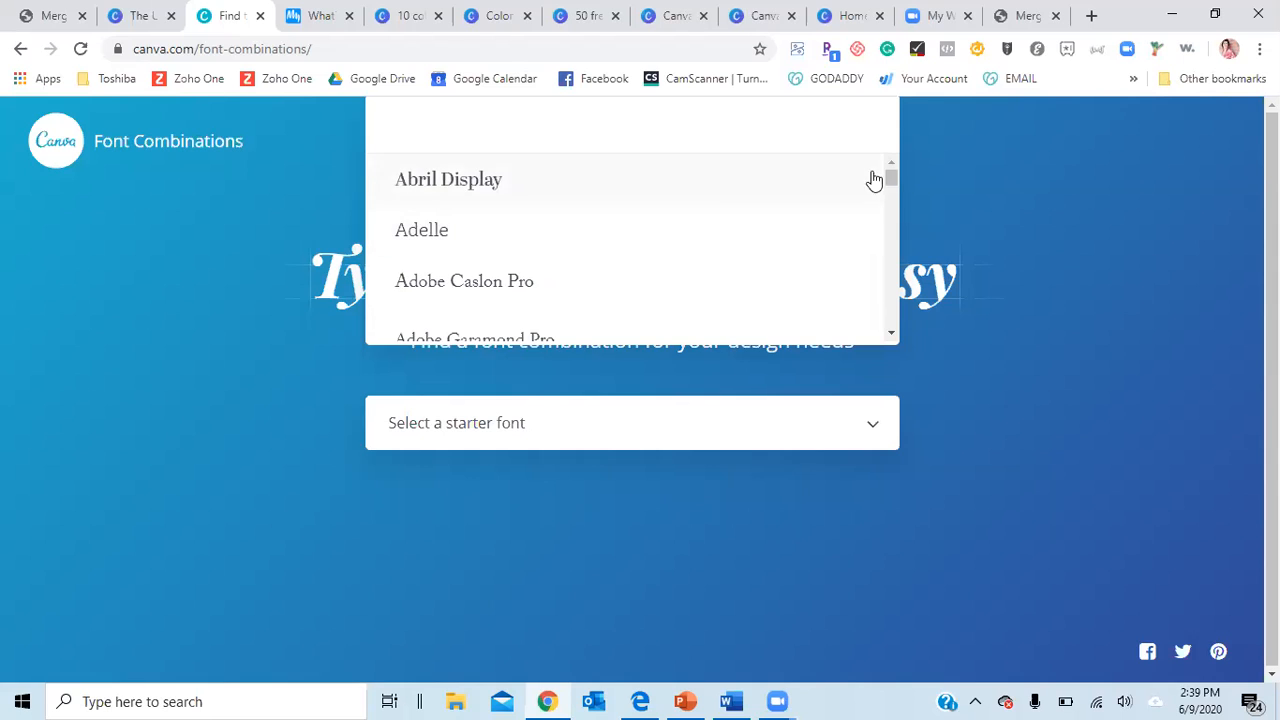
{"action": "left_click_drag", "start_coordinate": [891, 182], "coordinate": [871, 260]}
{"action": "left_click", "coordinate": [493, 270]}
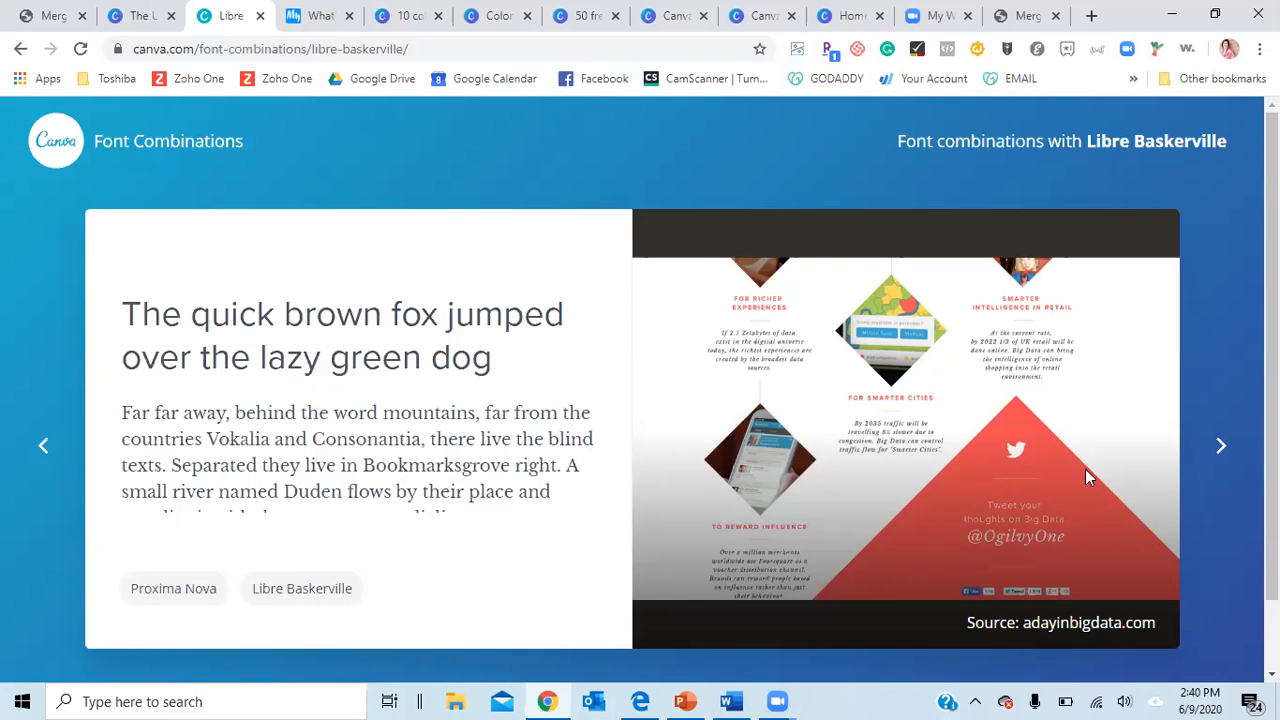
View the next Libre Baskerville pairing, then go back to the 'Typography made easy' page
{"action": "left_click", "coordinate": [1215, 452]}
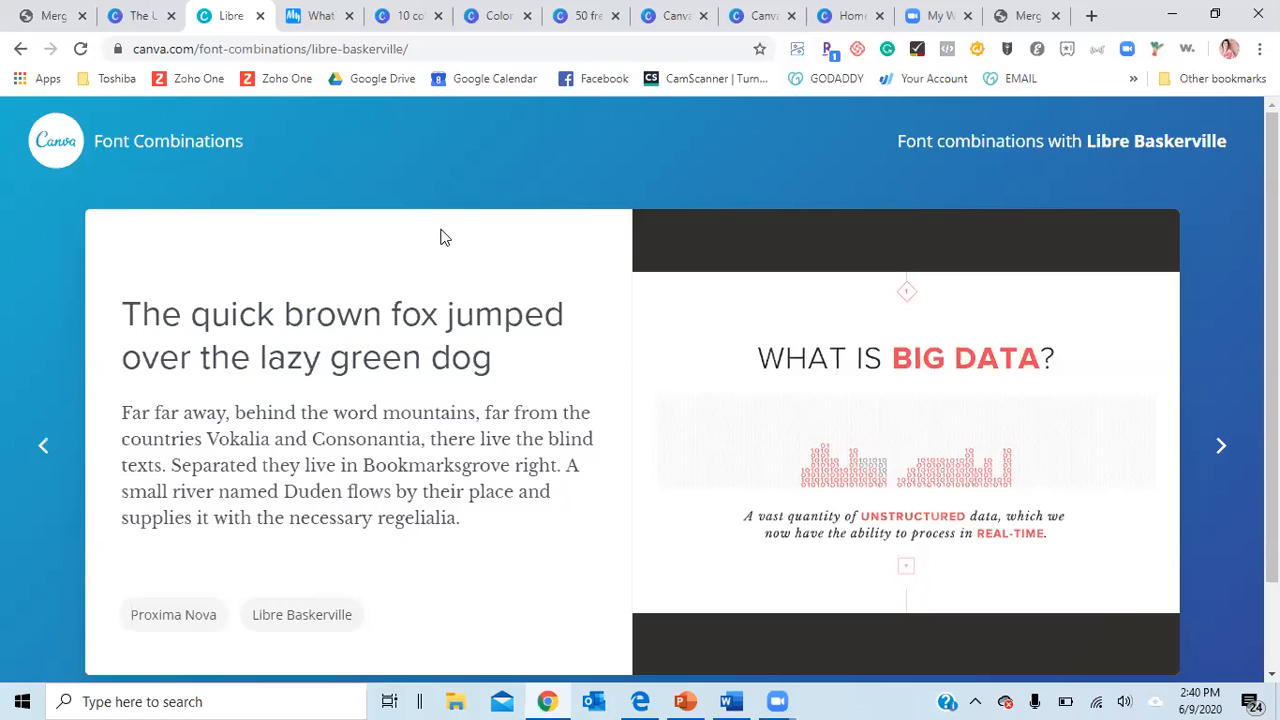
{"action": "mouse_move", "coordinate": [730, 585]}
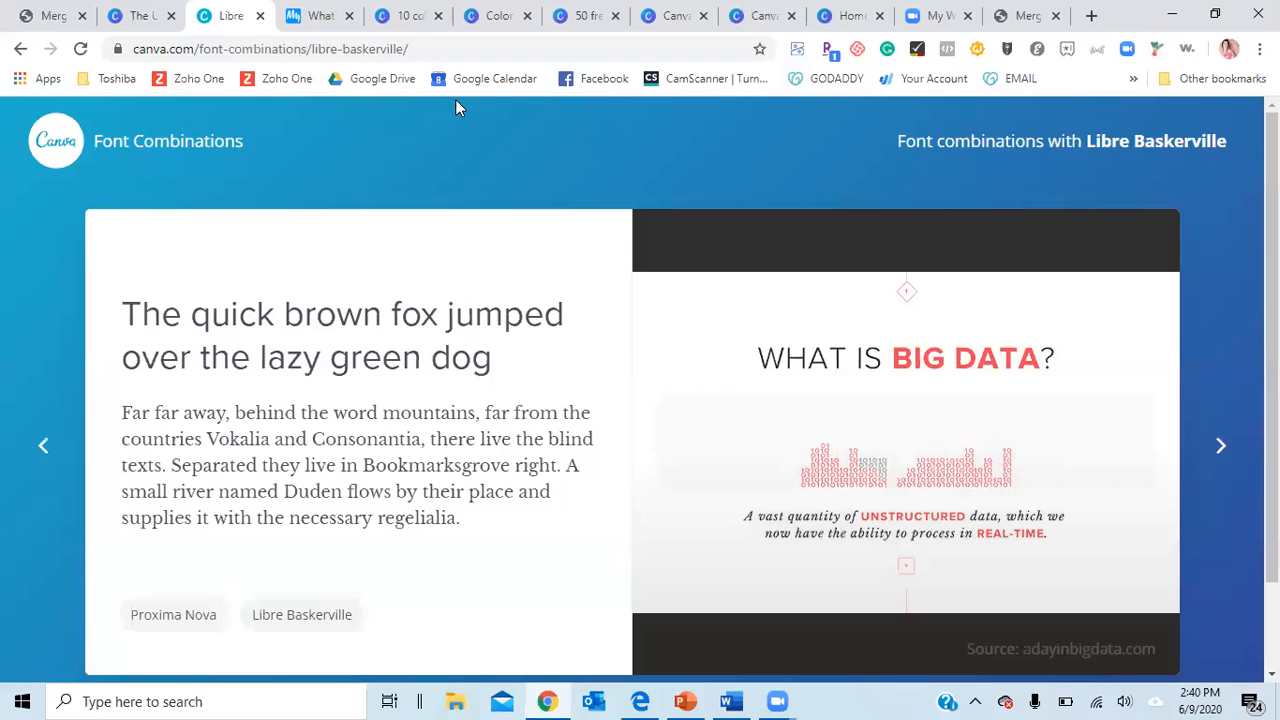
{"action": "left_click", "coordinate": [22, 49]}
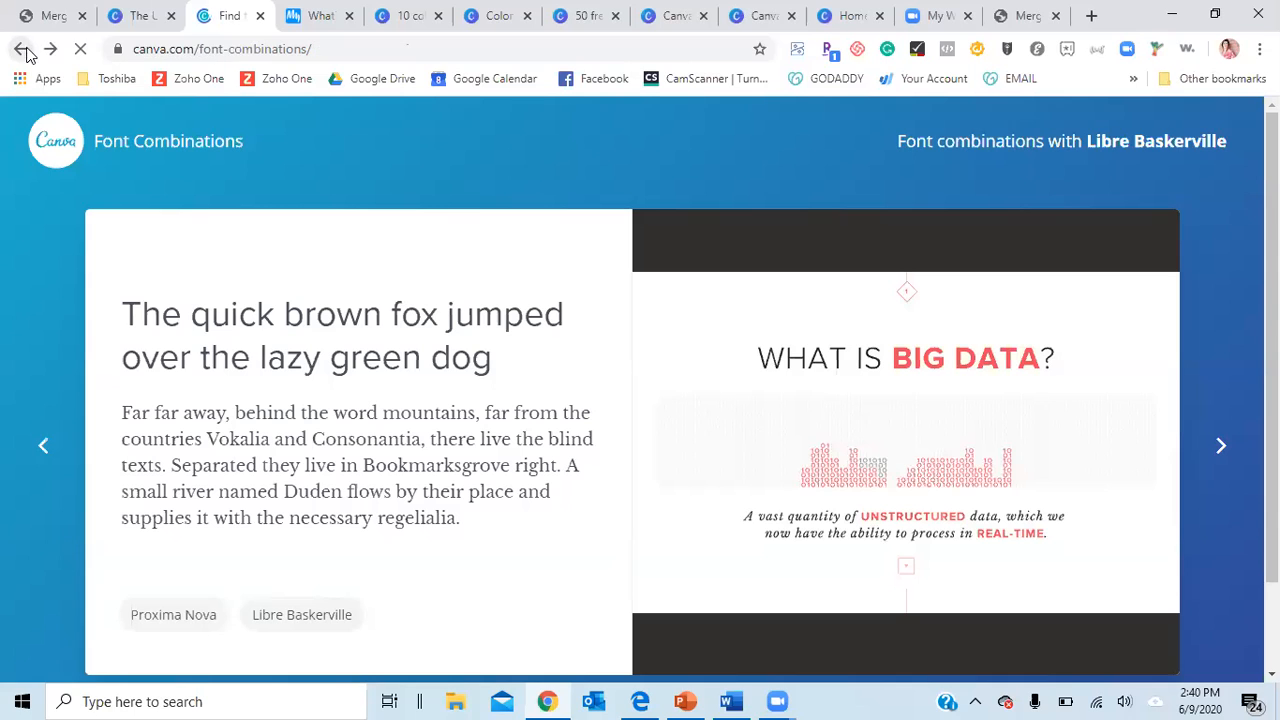
Switch to the MyFonts WhatTheFont tab to identify fonts from an image
{"action": "left_click", "coordinate": [318, 17]}
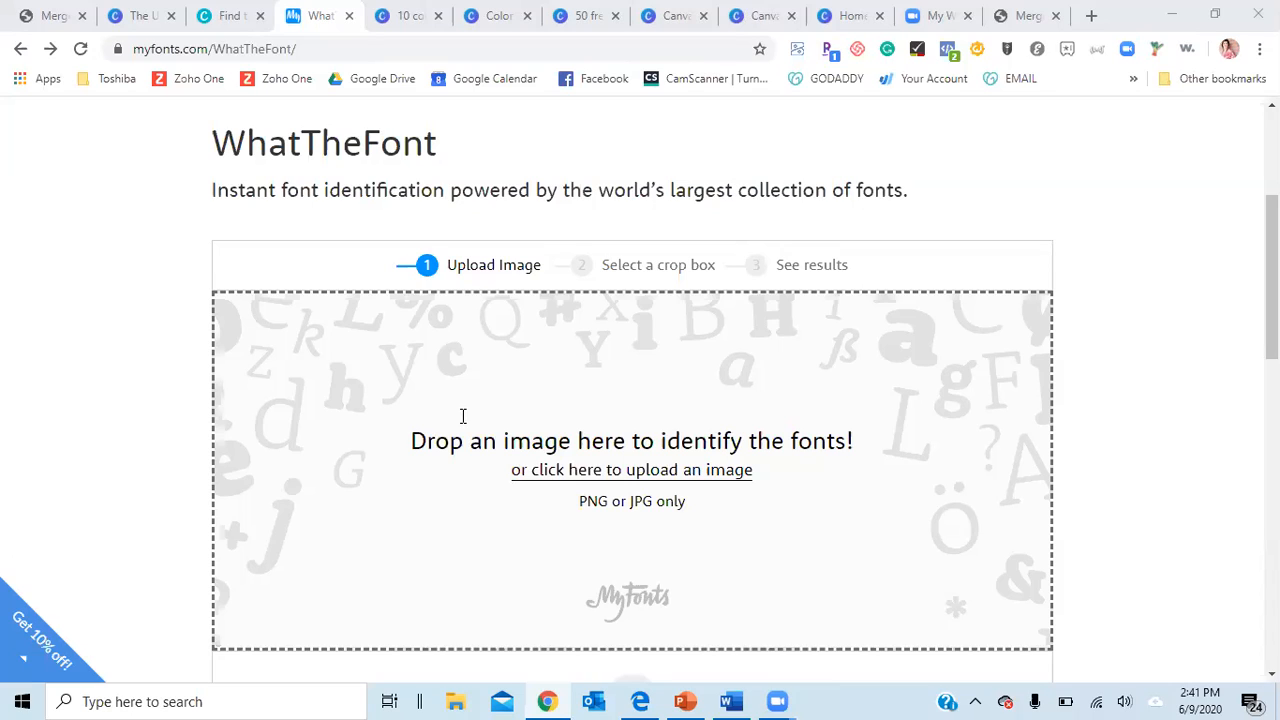
Upload canva-pro-free from the Canva Masterclass folder to WhatTheFont
{"action": "left_click", "coordinate": [551, 474]}
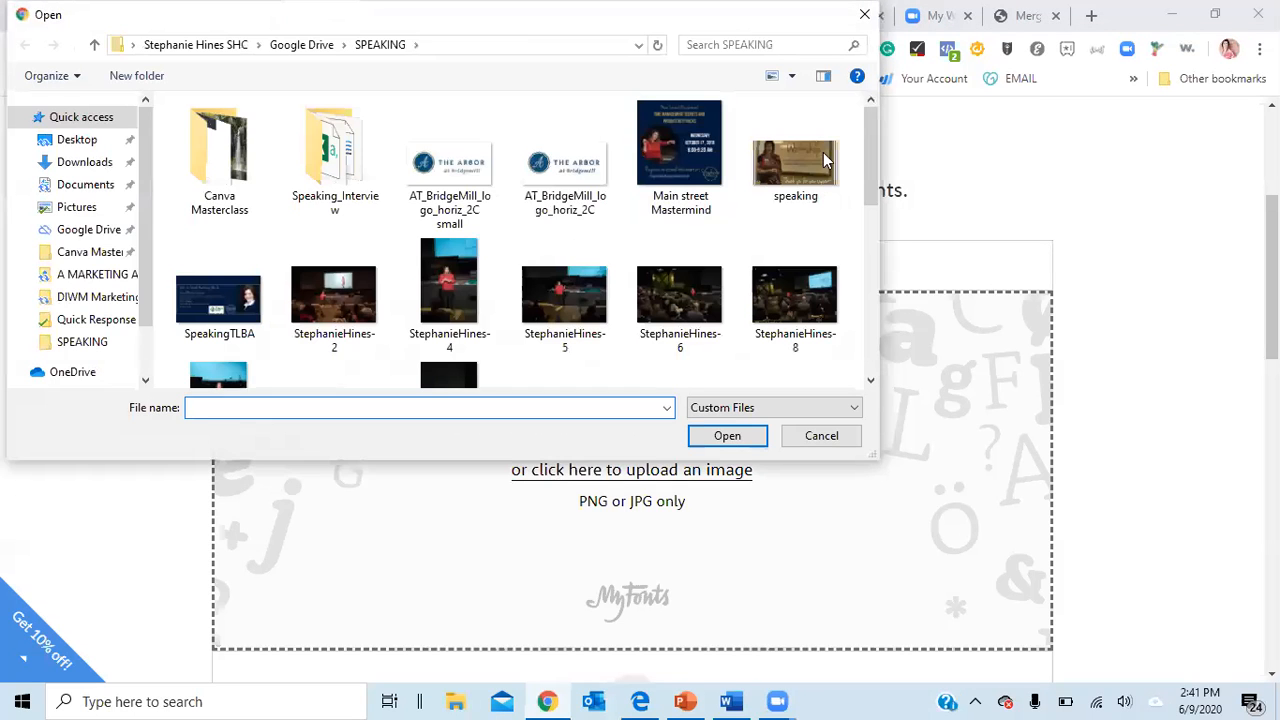
{"action": "double_click", "coordinate": [218, 176]}
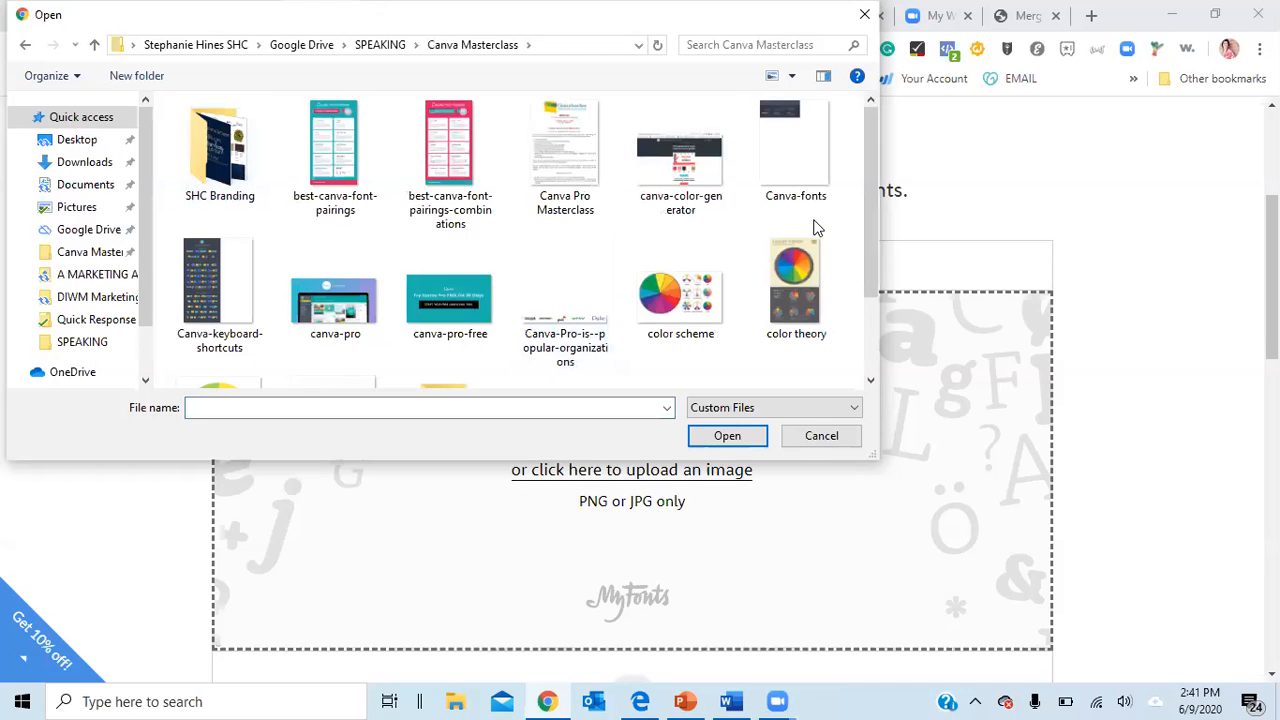
{"action": "left_click_drag", "start_coordinate": [866, 190], "coordinate": [869, 229]}
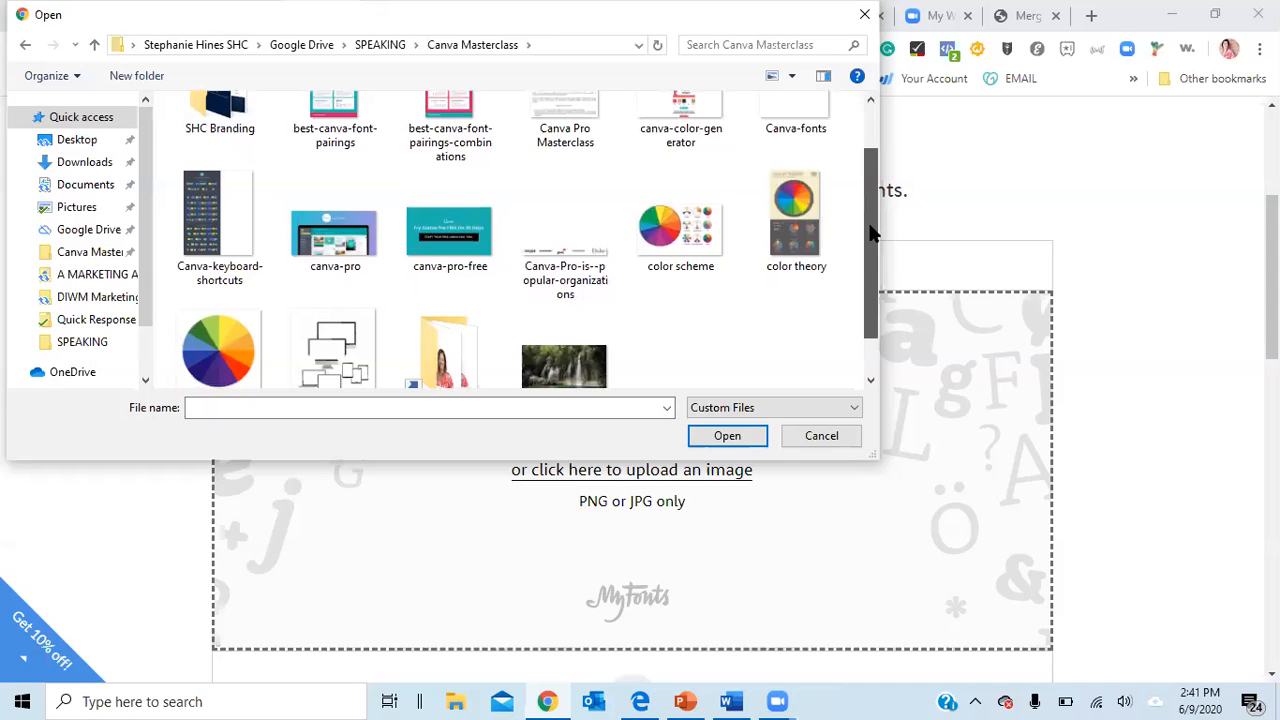
{"action": "left_click", "coordinate": [455, 230]}
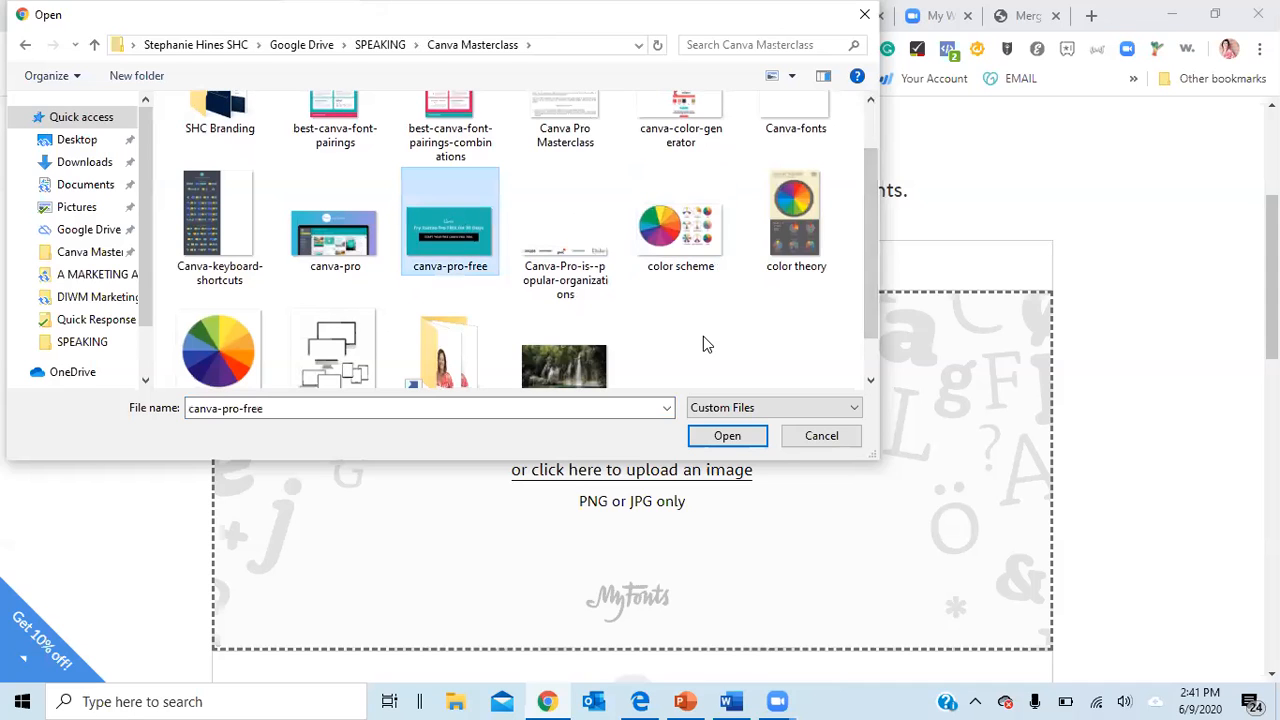
{"action": "left_click", "coordinate": [720, 437]}
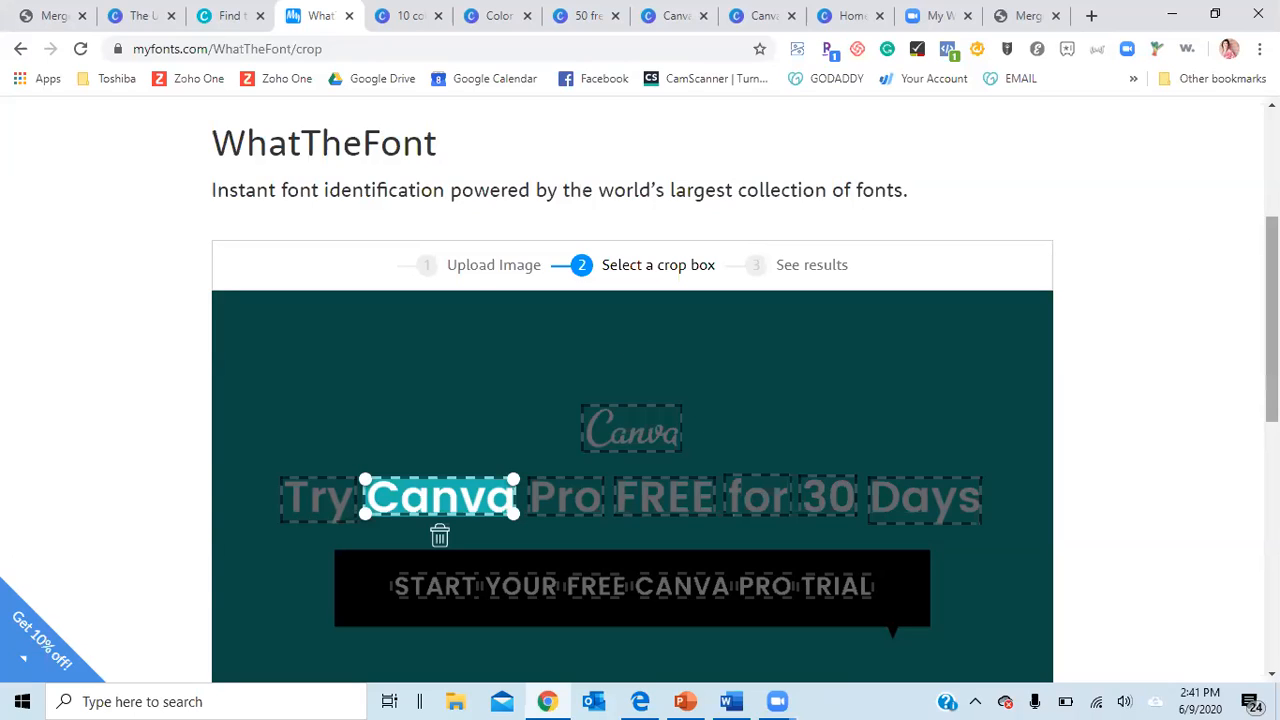
Try the crop box on Try, Canva, Pro, FREE and for, then settle on the script Canva logo
{"action": "left_click_drag", "start_coordinate": [1271, 319], "coordinate": [1271, 343]}
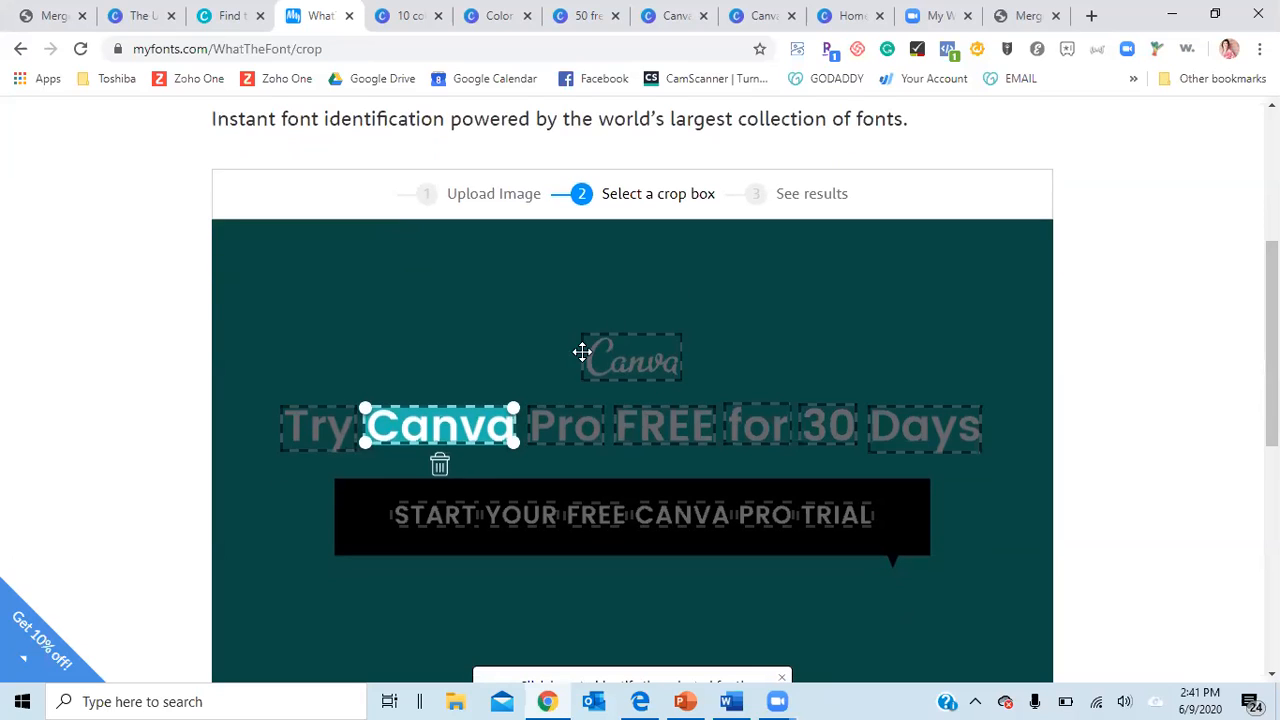
{"action": "left_click", "coordinate": [333, 431]}
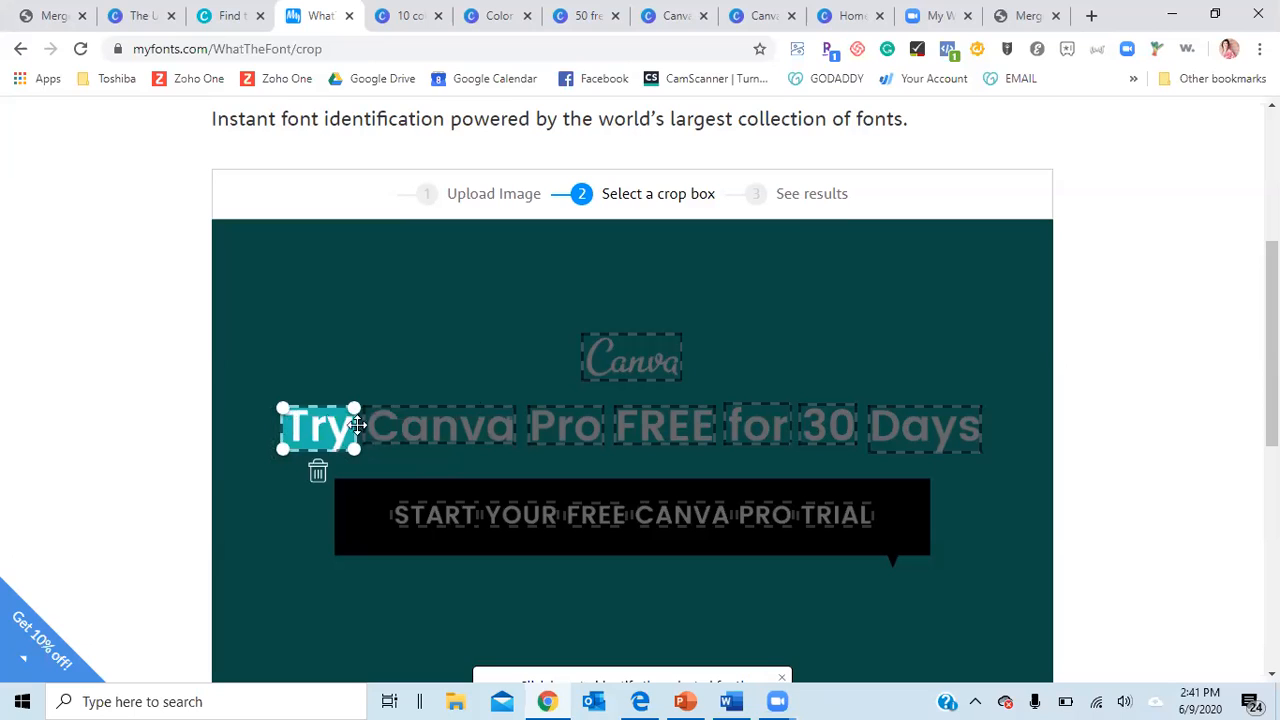
{"action": "left_click", "coordinate": [452, 427]}
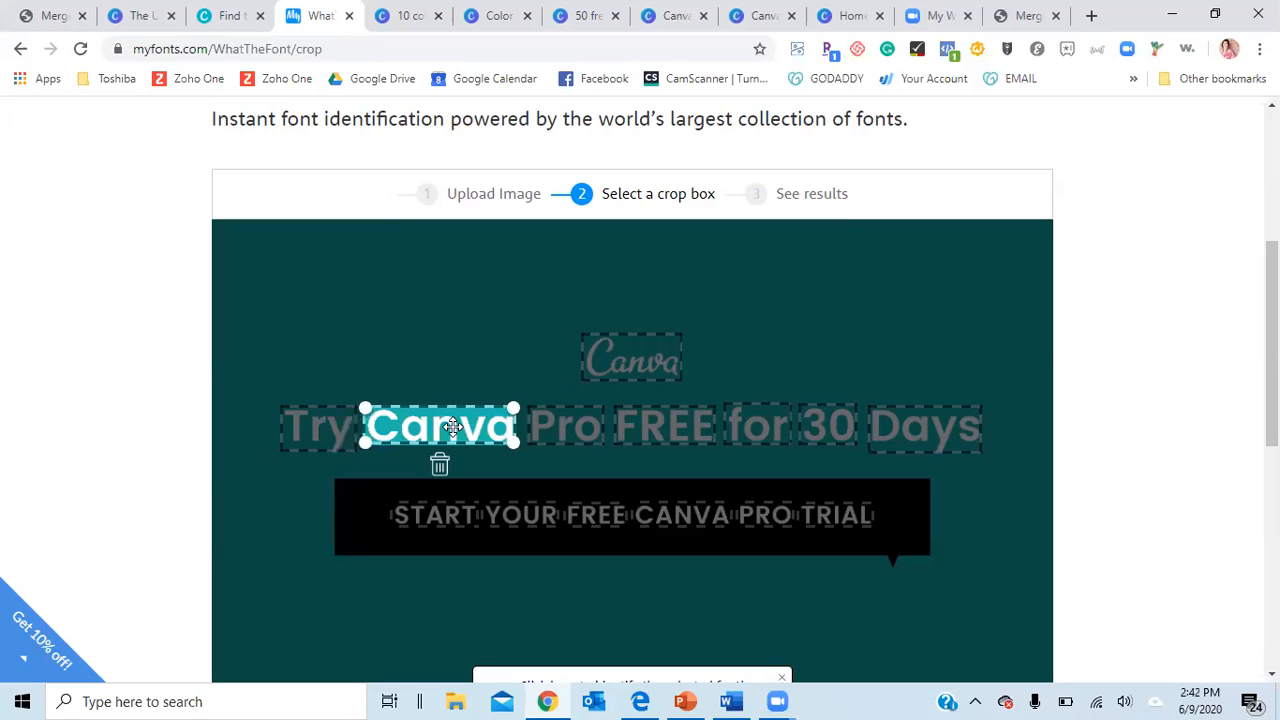
{"action": "left_click", "coordinate": [558, 428]}
{"action": "left_click", "coordinate": [640, 427]}
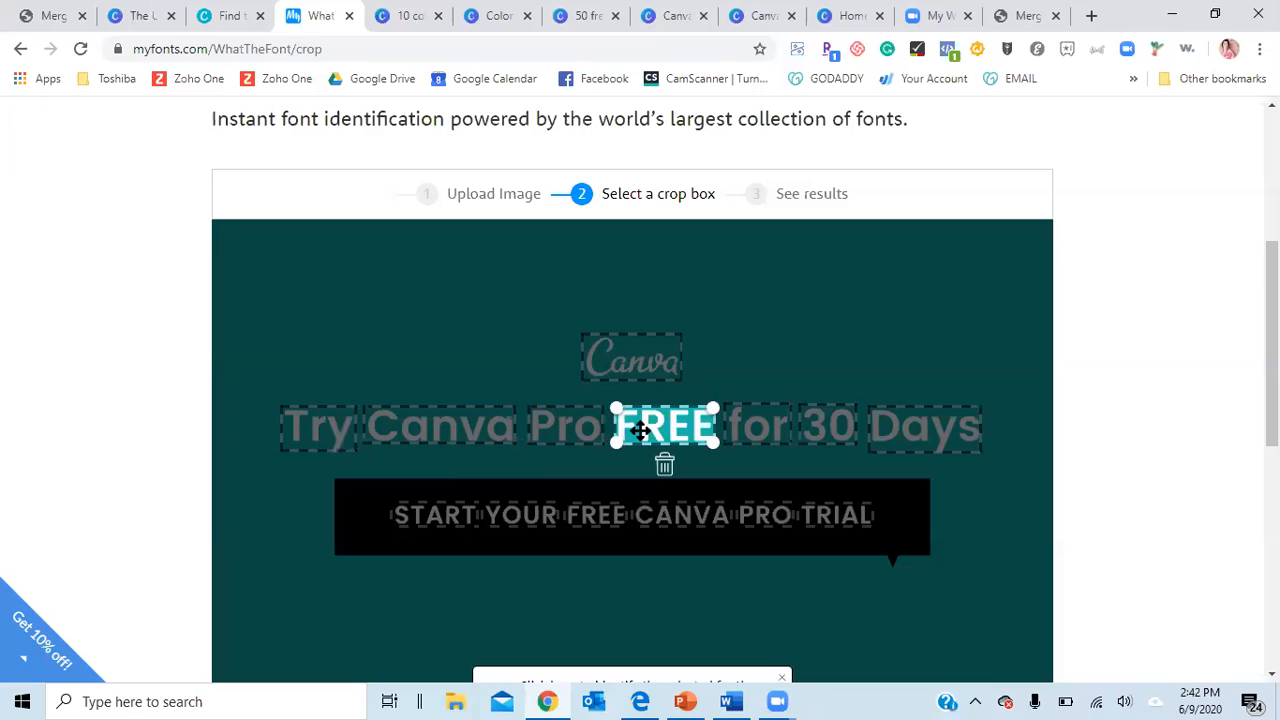
{"action": "left_click", "coordinate": [750, 418]}
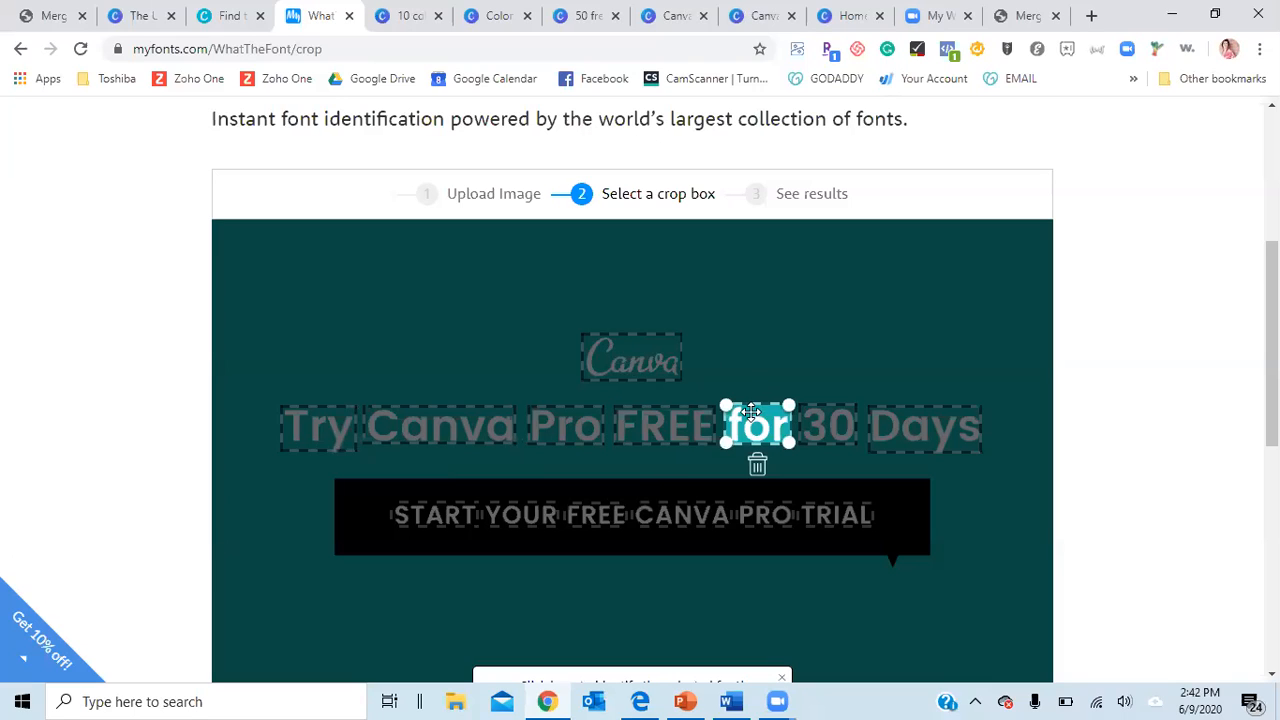
{"action": "left_click", "coordinate": [627, 364]}
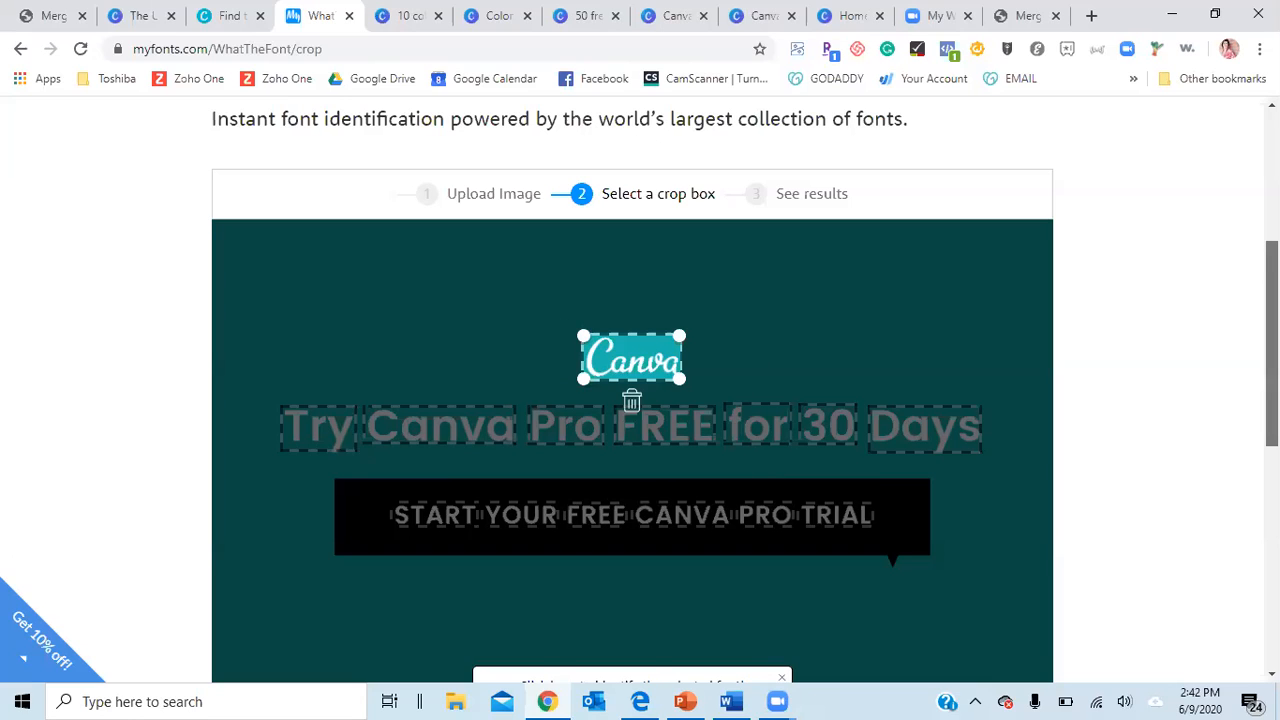
{"action": "scroll", "coordinate": [1250, 420], "scroll_direction": "down", "scroll_amount": 2}
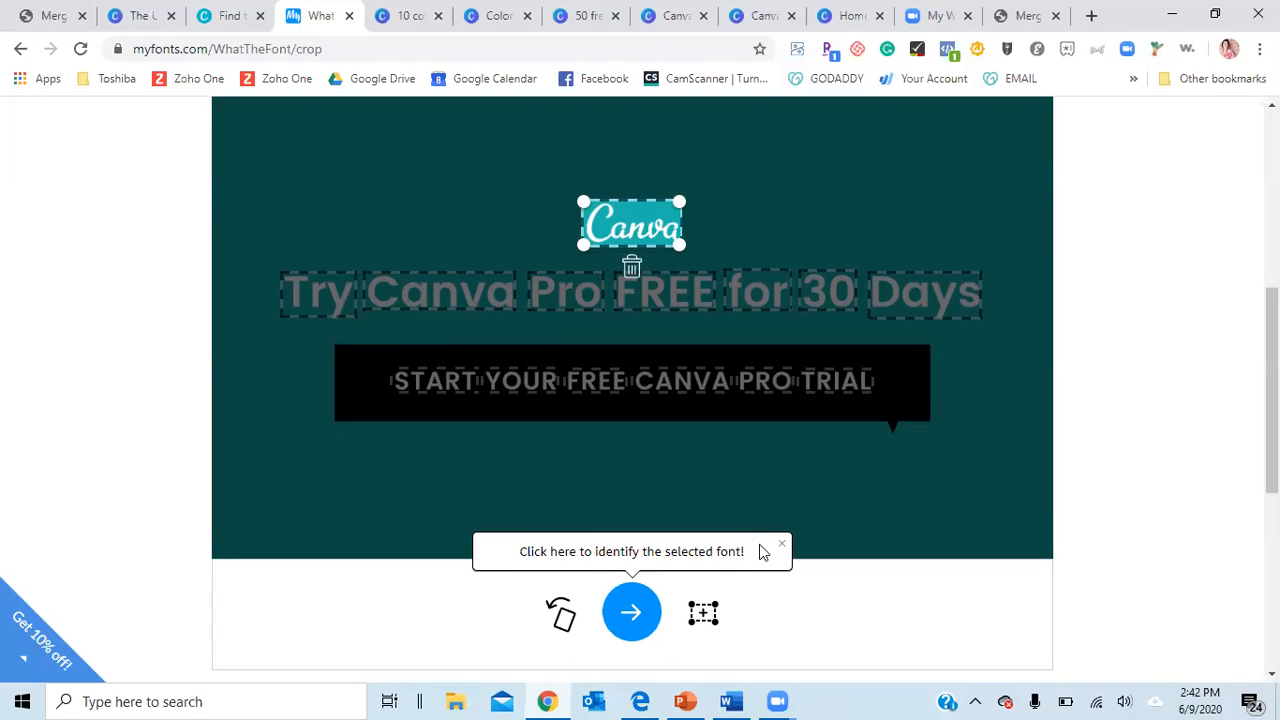
Identify the script Canva logo and browse matches like Manor Italic, Boucherie Cursive and Kitten Light
{"action": "left_click", "coordinate": [631, 615]}
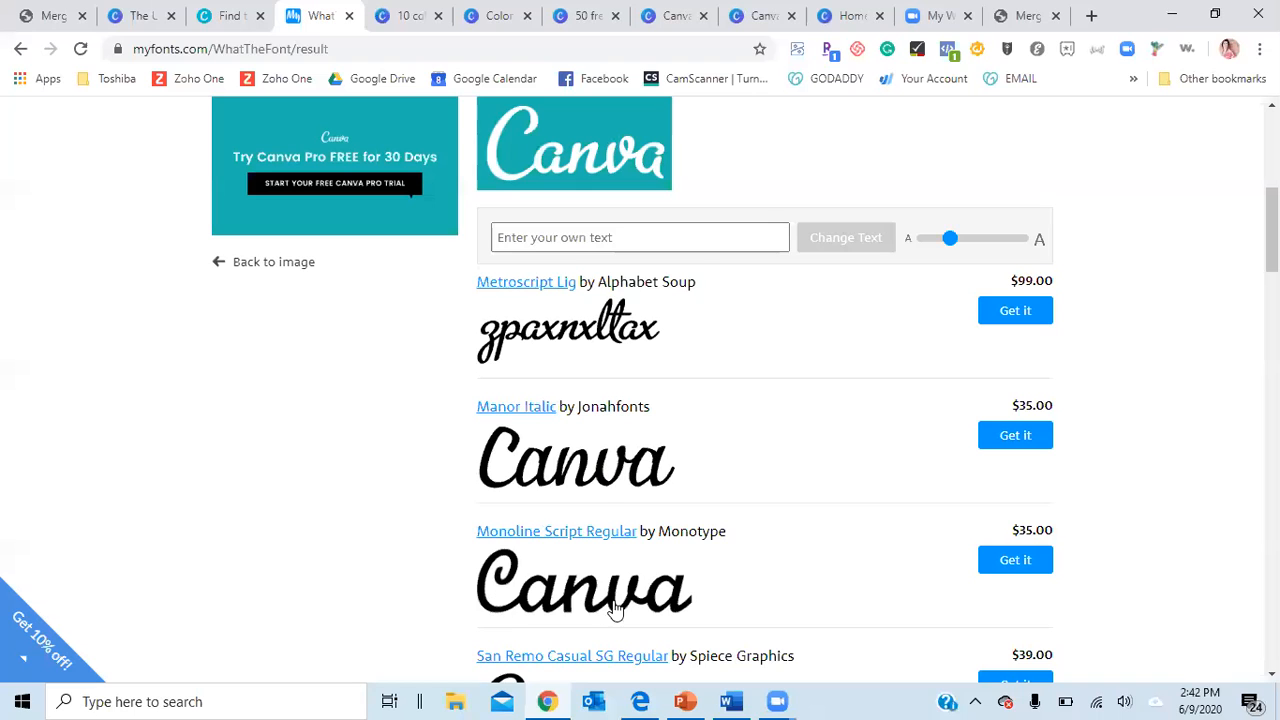
{"action": "left_click_drag", "start_coordinate": [1271, 229], "coordinate": [1271, 326]}
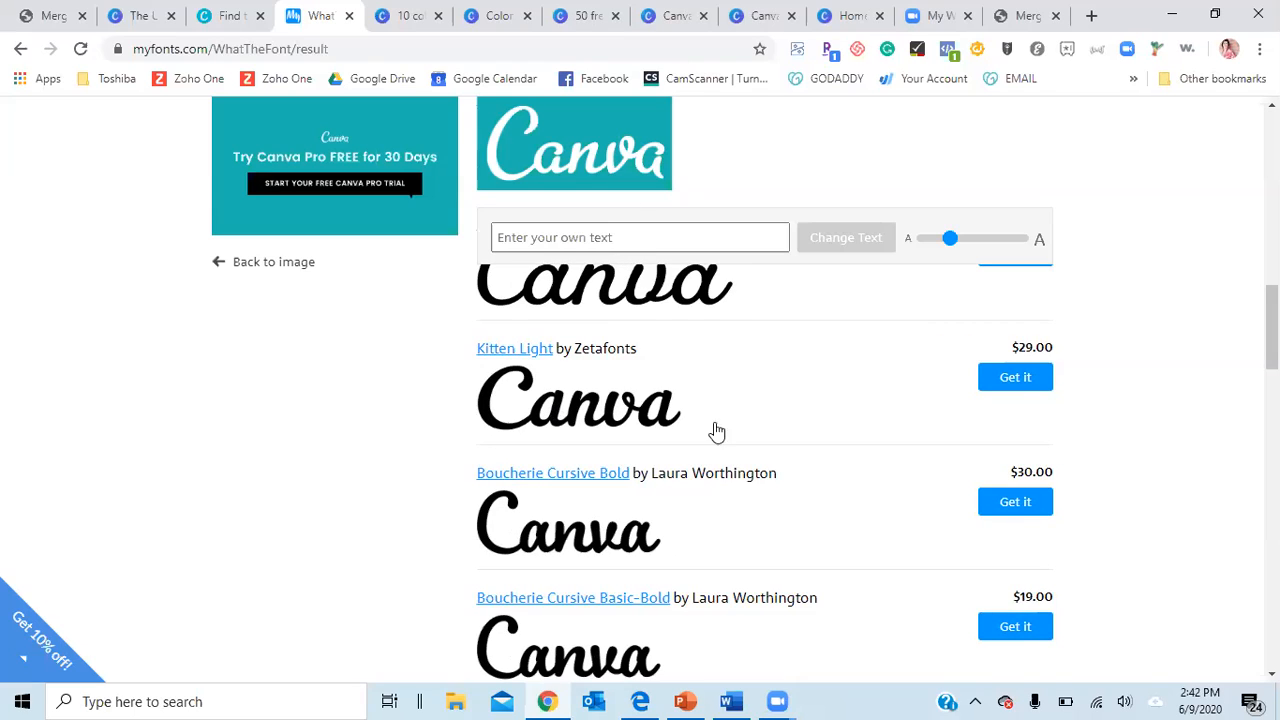
{"action": "scroll", "coordinate": [1272, 330], "scroll_direction": "down", "scroll_amount": 2}
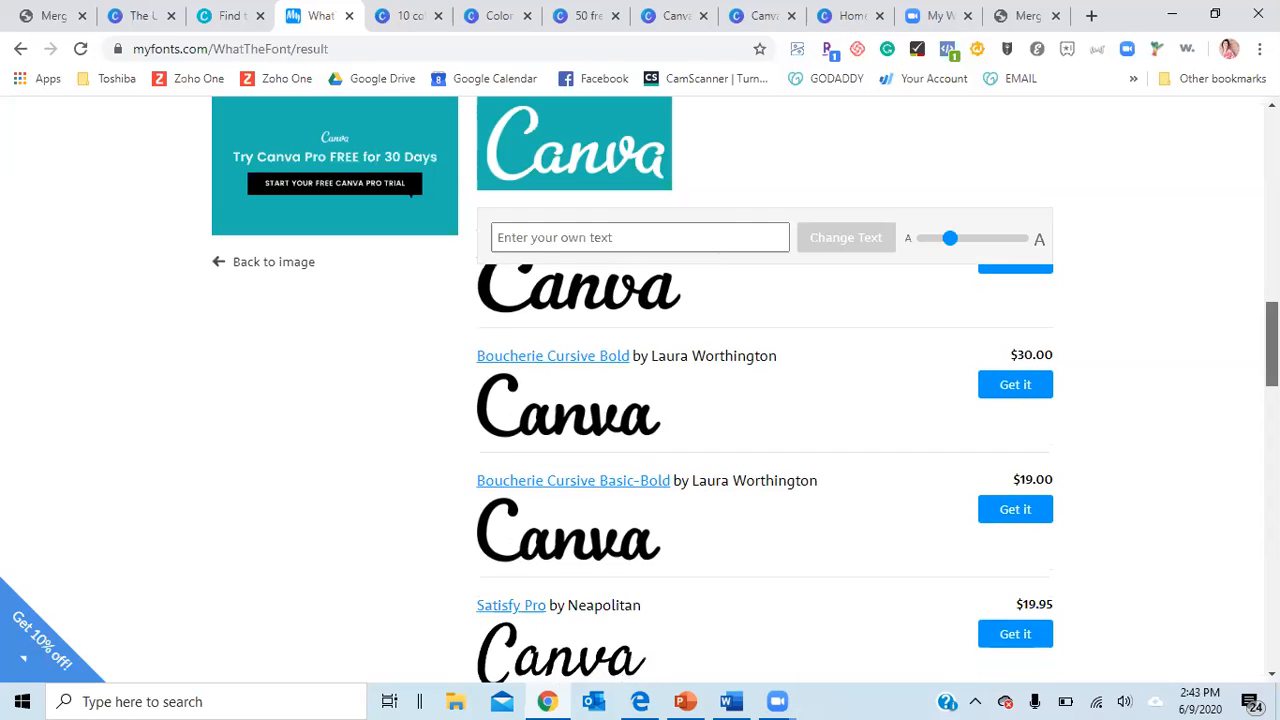
{"action": "scroll", "coordinate": [1272, 360], "scroll_direction": "down", "scroll_amount": 4}
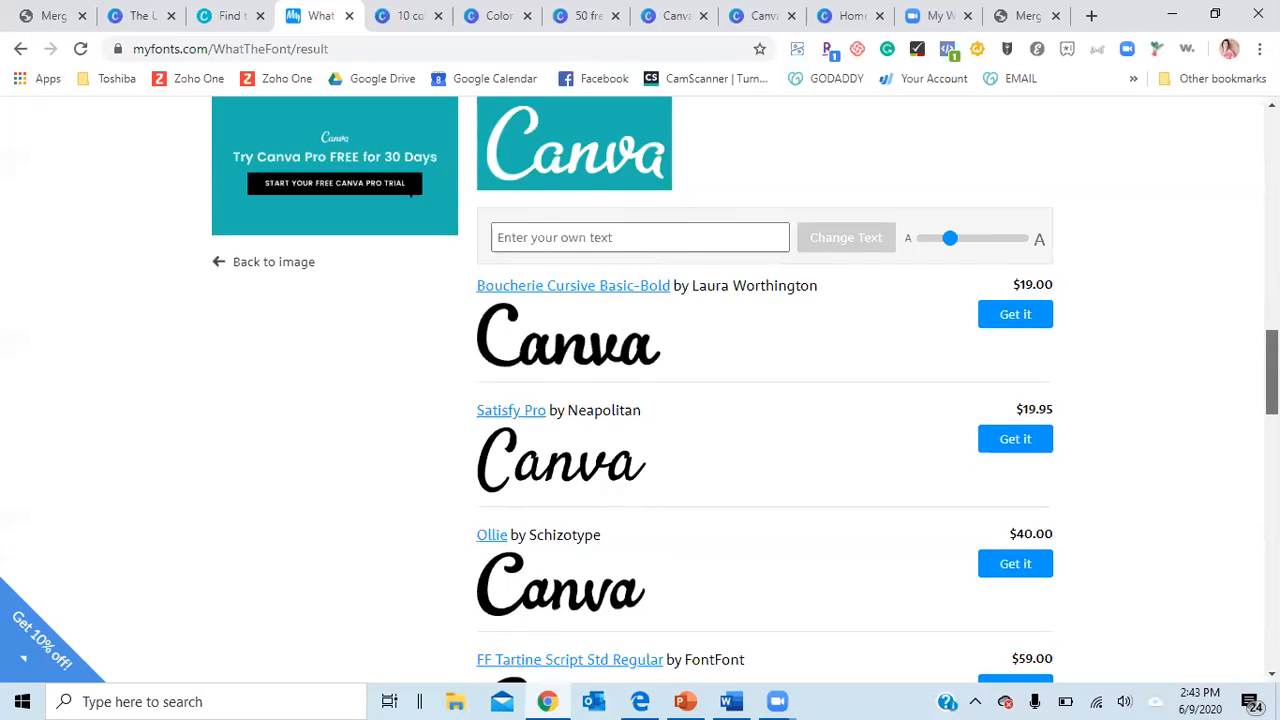
Browse further matches like FF Tartine Script Pro, then bring up the PowerPoint presentation
{"action": "scroll", "coordinate": [1272, 420], "scroll_direction": "down", "scroll_amount": 1}
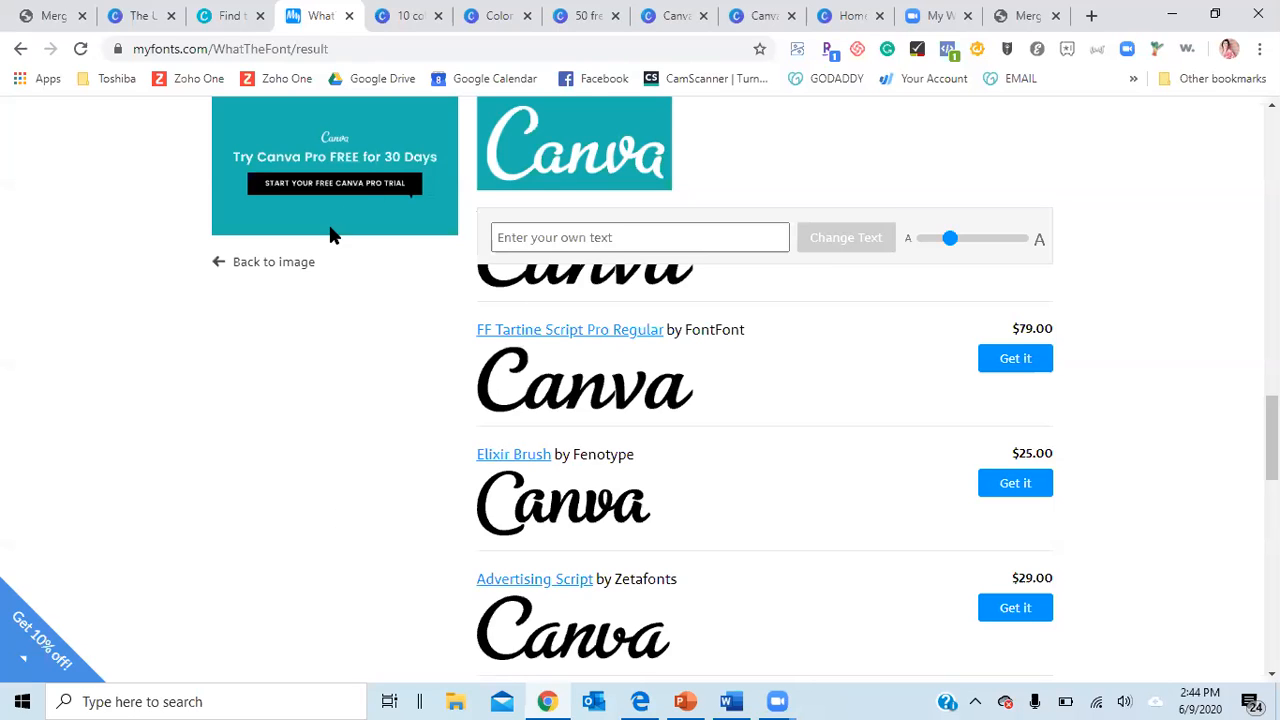
{"action": "left_click", "coordinate": [686, 701]}
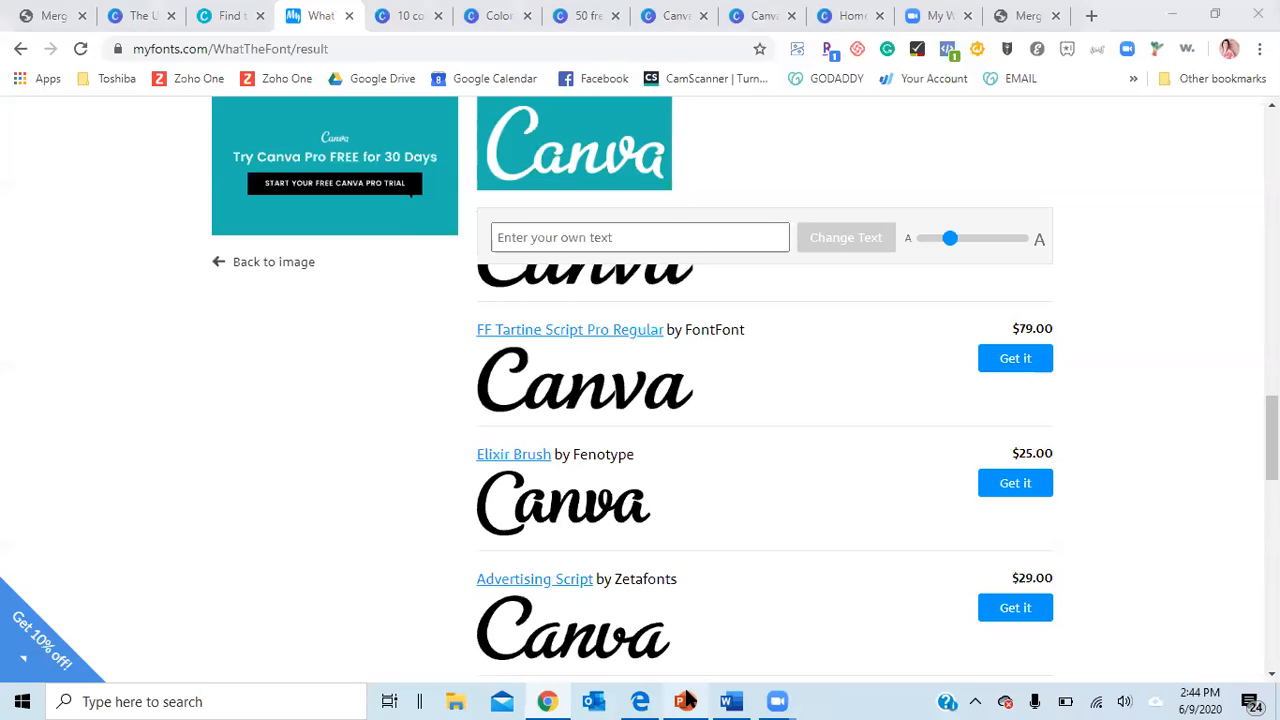
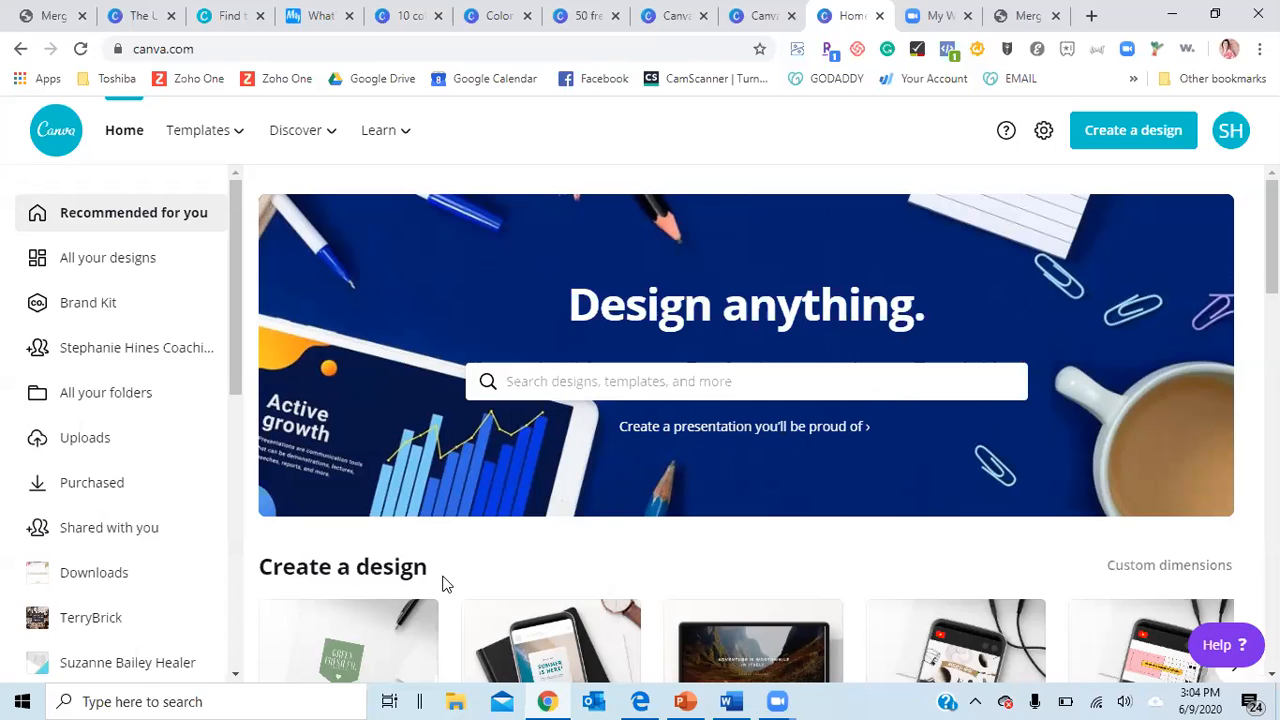
Look over the Canva home page's top navigation, including the Discover and Learn menus
{"action": "mouse_move", "coordinate": [378, 140]}
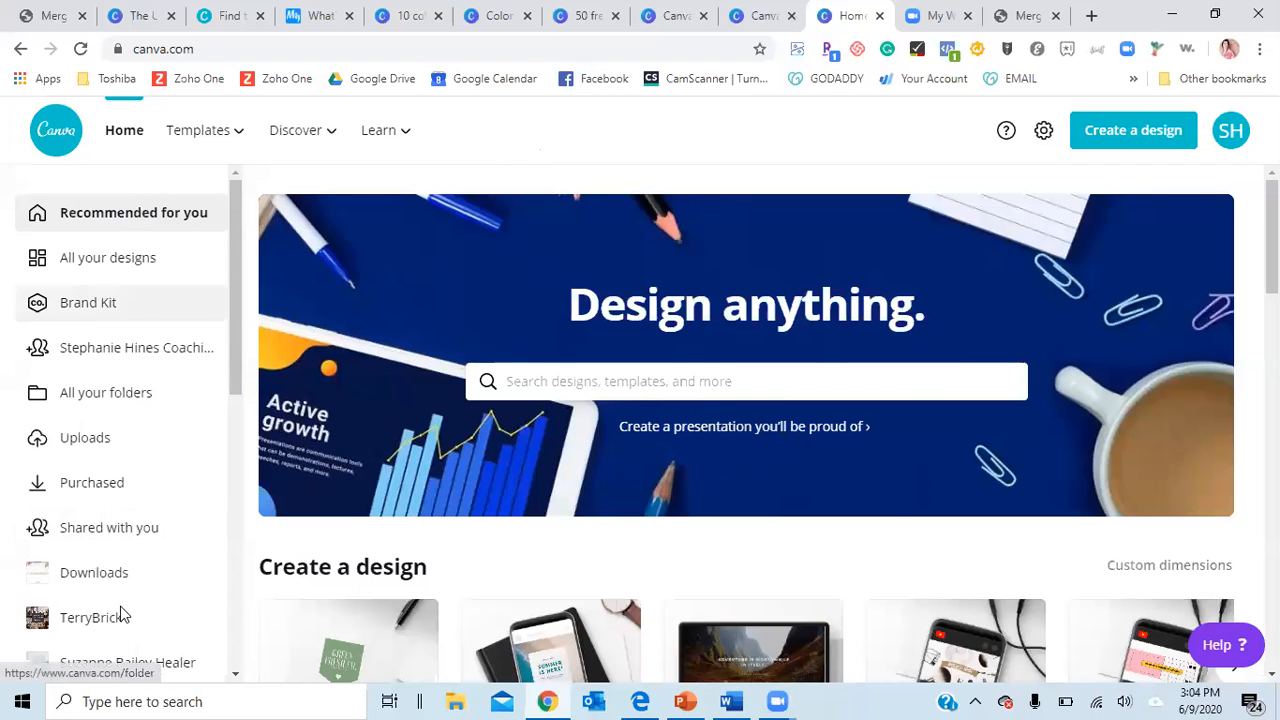
Upload SHC Gold Logo 300x300 from the Logo_HighRes folder into the Brand Kit logos
{"action": "left_click", "coordinate": [82, 304]}
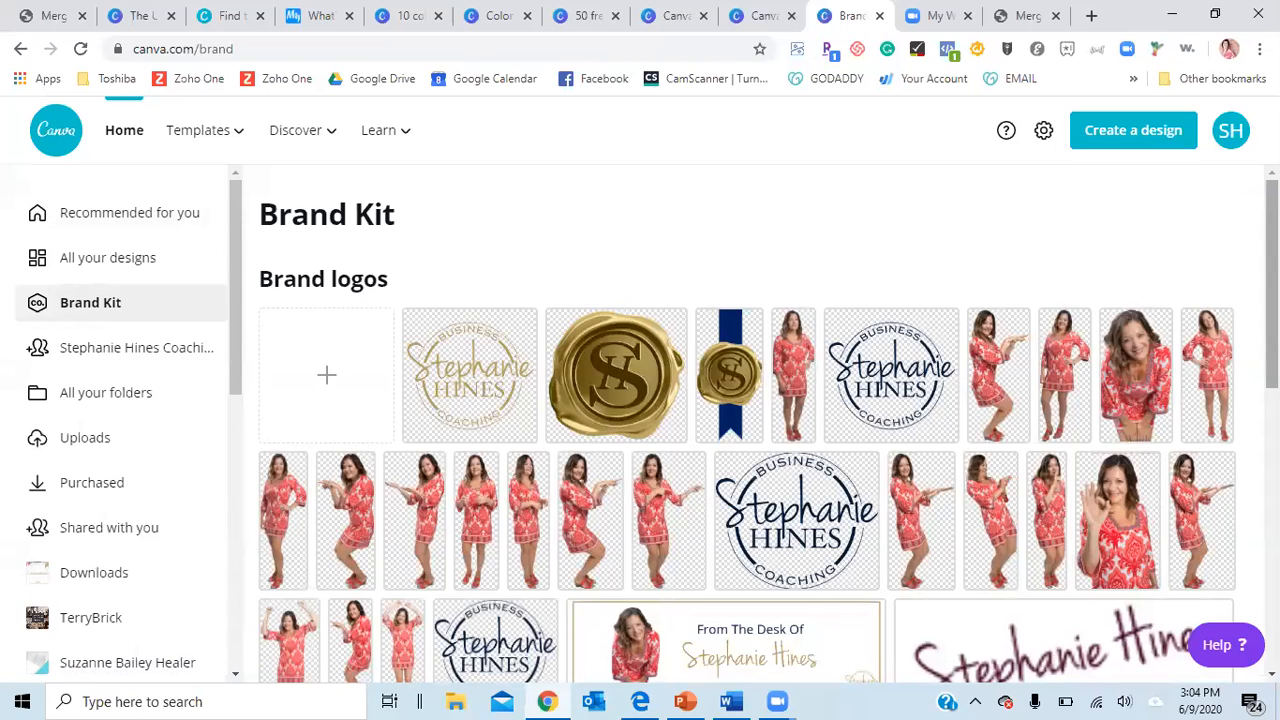
{"action": "scroll", "coordinate": [1270, 290], "scroll_direction": "down", "scroll_amount": 1}
{"action": "scroll", "coordinate": [748, 430], "scroll_direction": "down", "scroll_amount": 4}
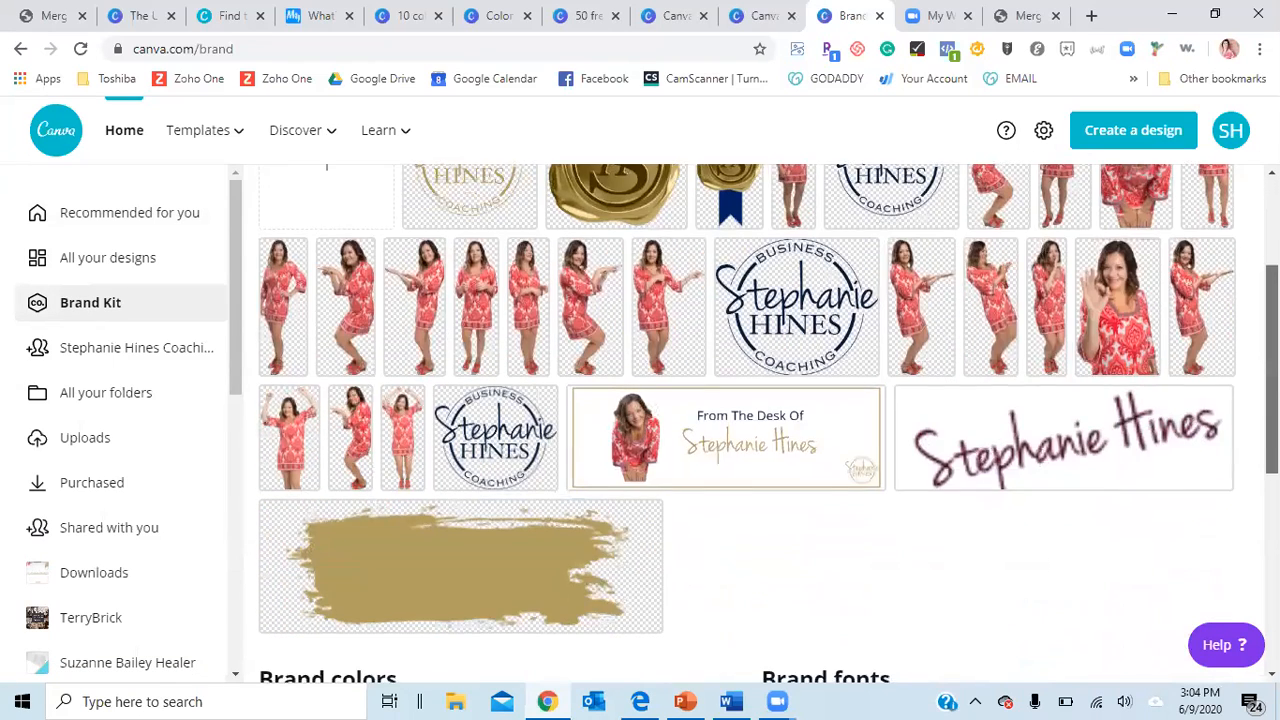
{"action": "scroll", "coordinate": [746, 424], "scroll_direction": "up", "scroll_amount": 5}
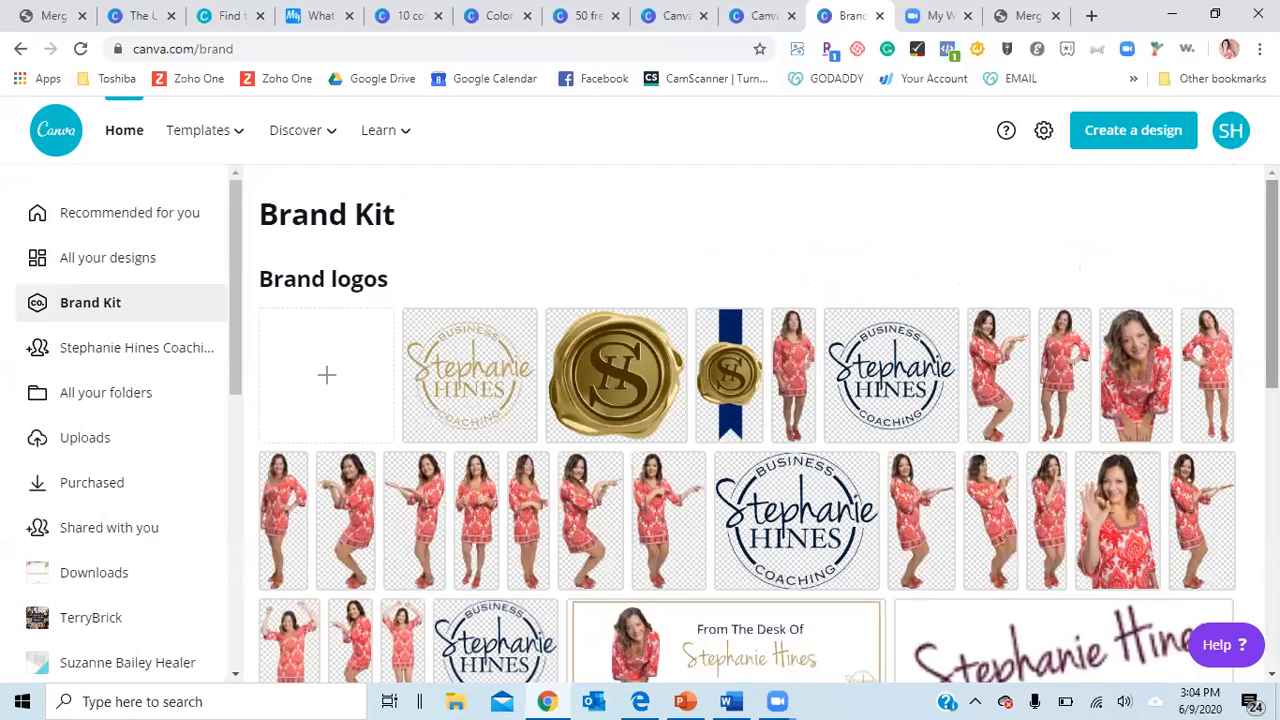
{"action": "left_click", "coordinate": [327, 377]}
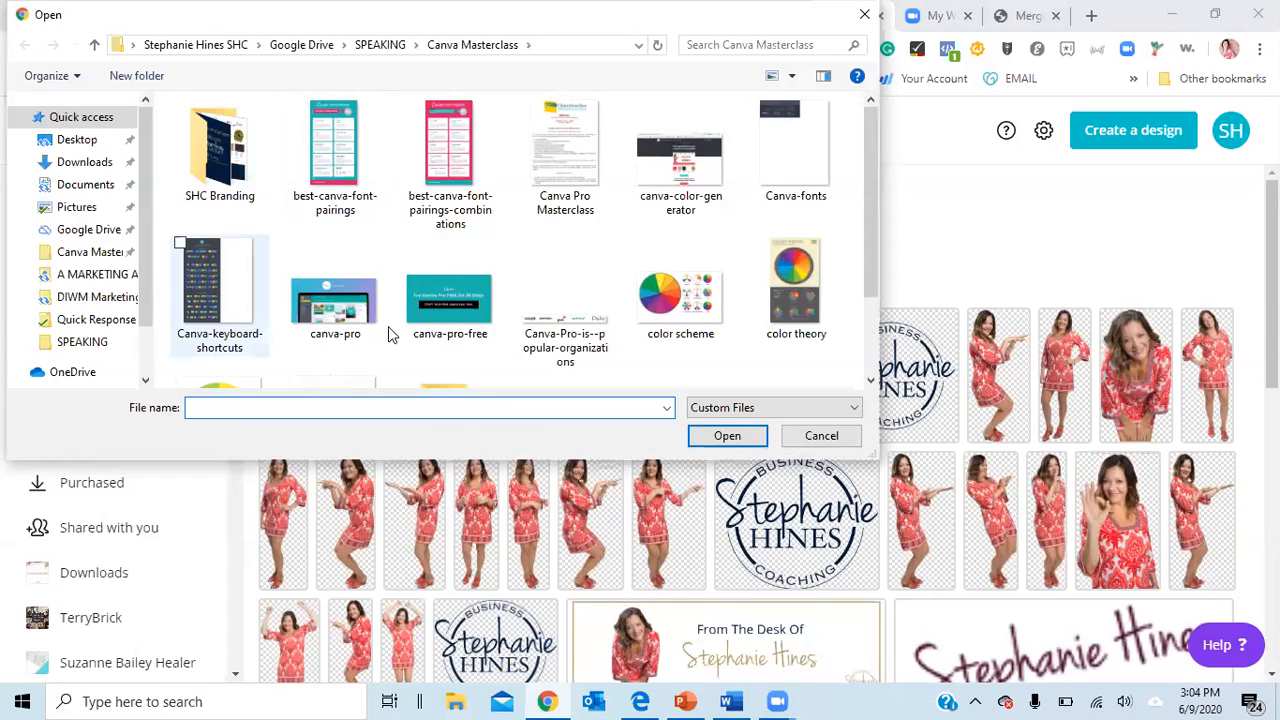
{"action": "left_click_drag", "start_coordinate": [870, 145], "coordinate": [872, 212]}
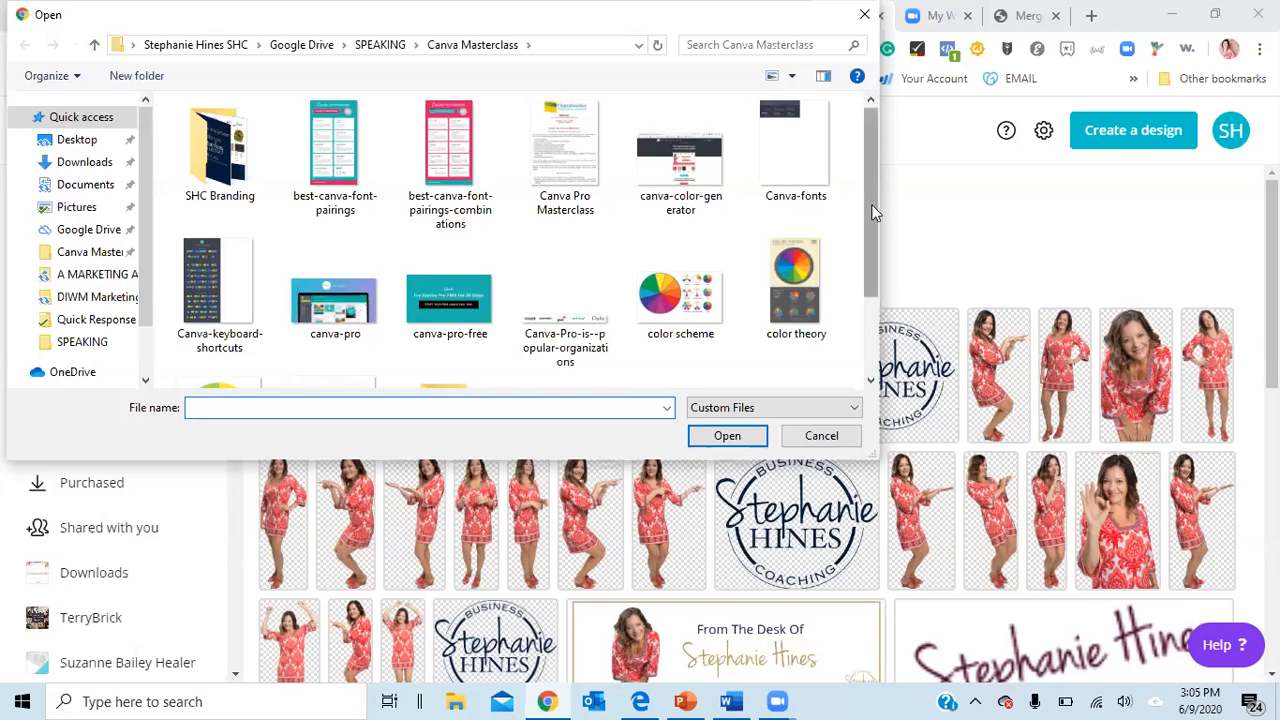
{"action": "double_click", "coordinate": [463, 329]}
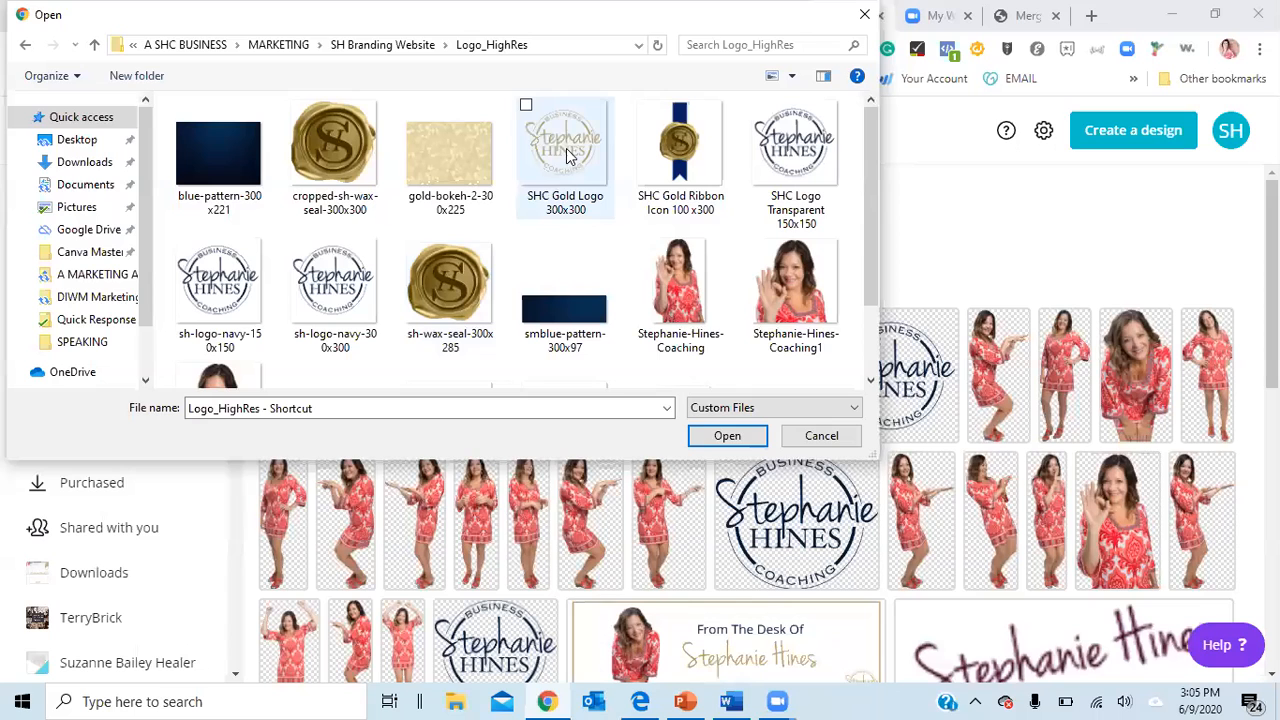
{"action": "left_click", "coordinate": [570, 155]}
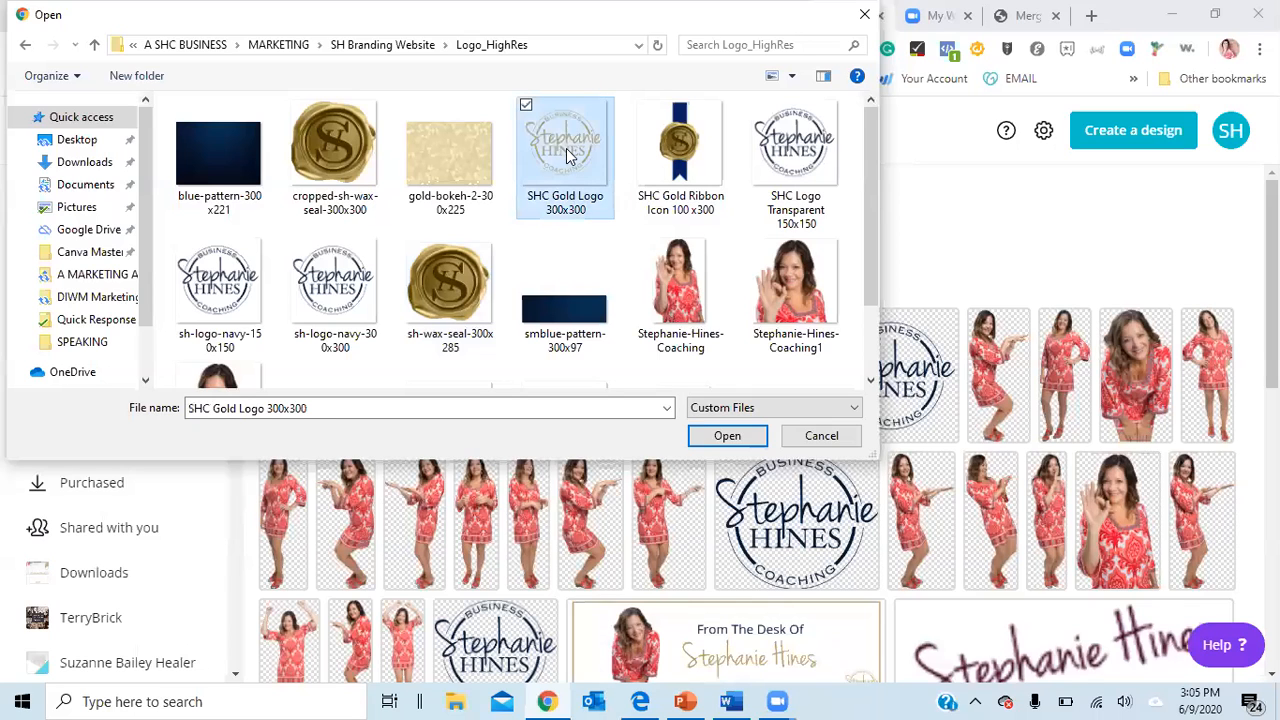
{"action": "left_click", "coordinate": [713, 438]}
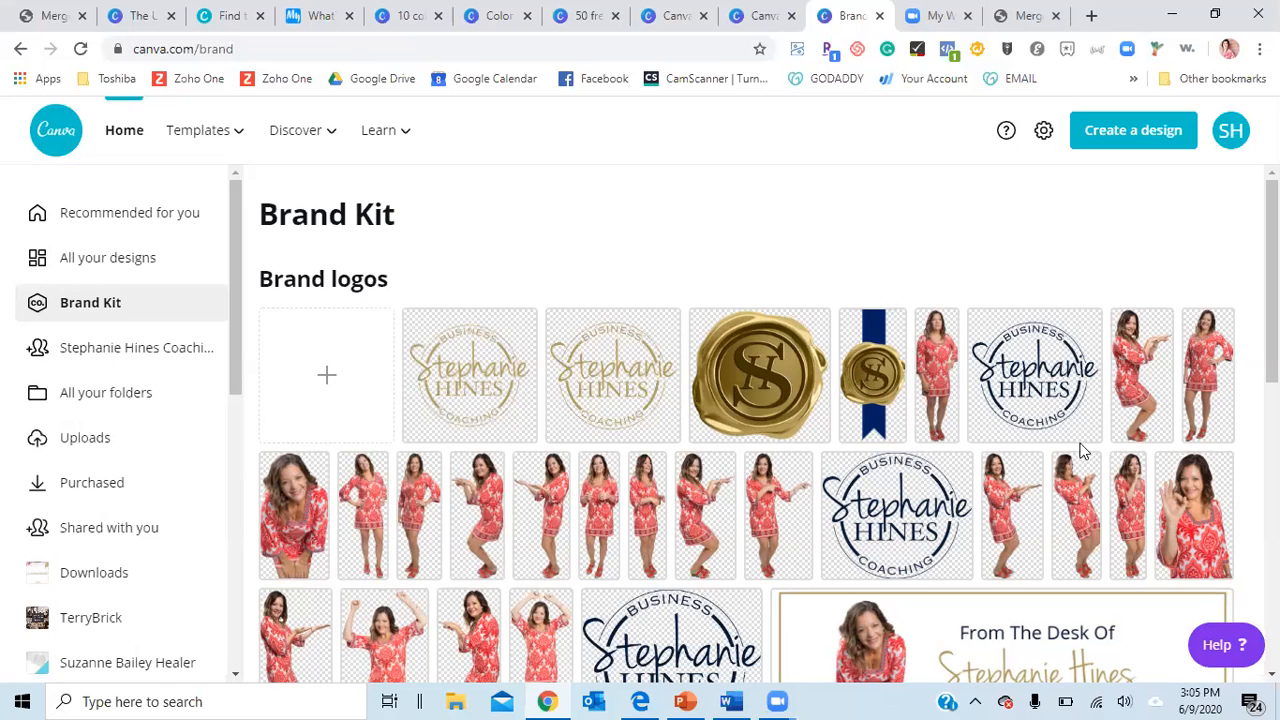
{"action": "left_click_drag", "start_coordinate": [1271, 281], "coordinate": [1271, 354]}
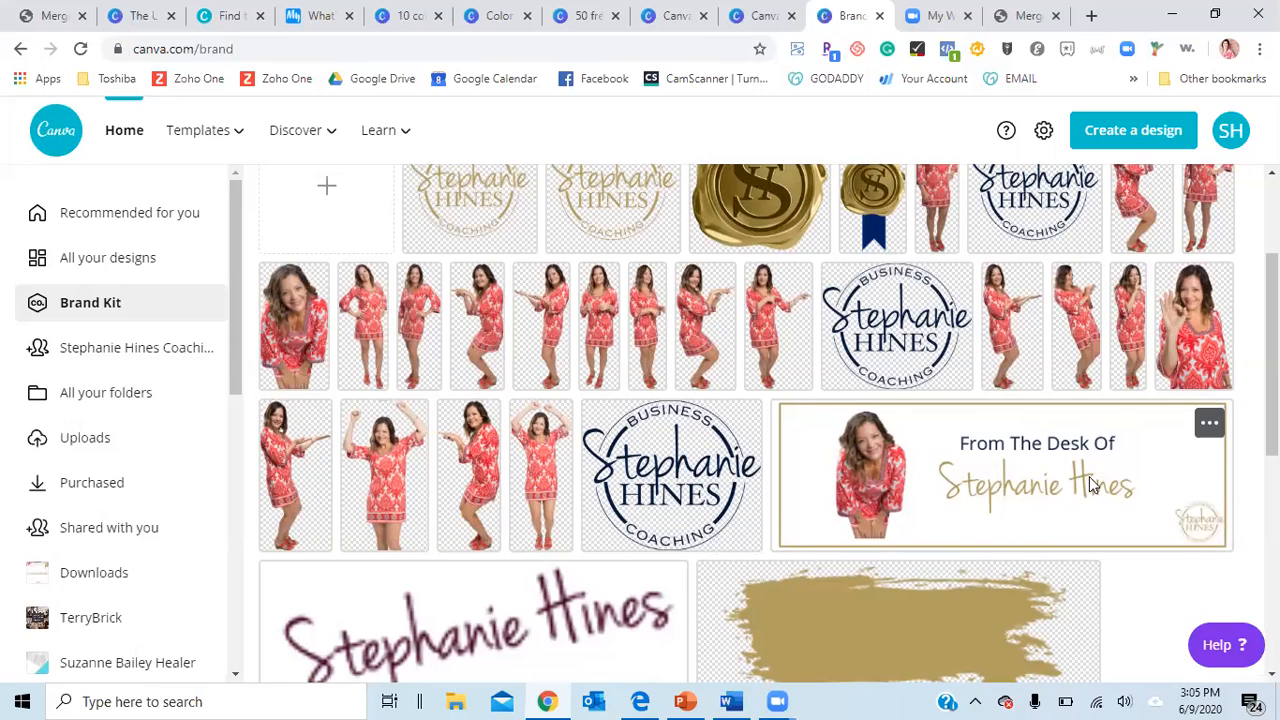
{"action": "scroll", "coordinate": [612, 440], "scroll_direction": "down", "scroll_amount": 3}
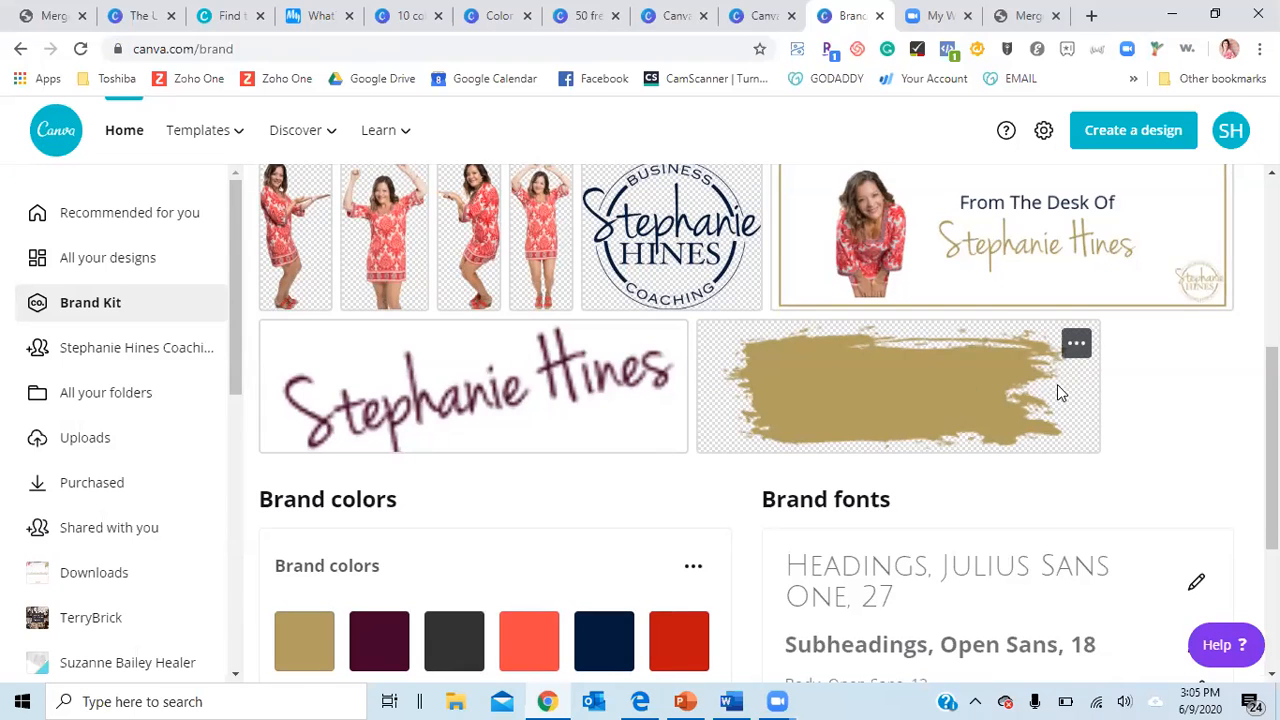
{"action": "left_click_drag", "start_coordinate": [1270, 400], "coordinate": [1270, 464]}
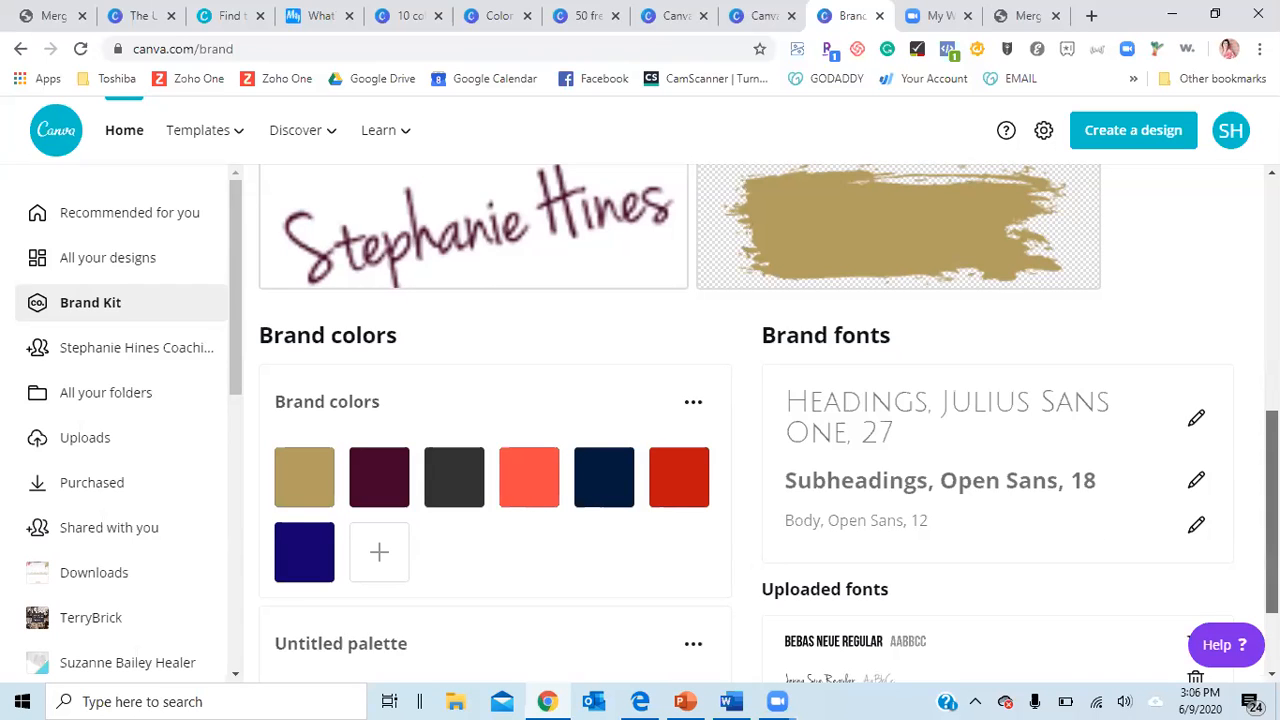
{"action": "scroll", "coordinate": [1270, 500], "scroll_direction": "down", "scroll_amount": 2}
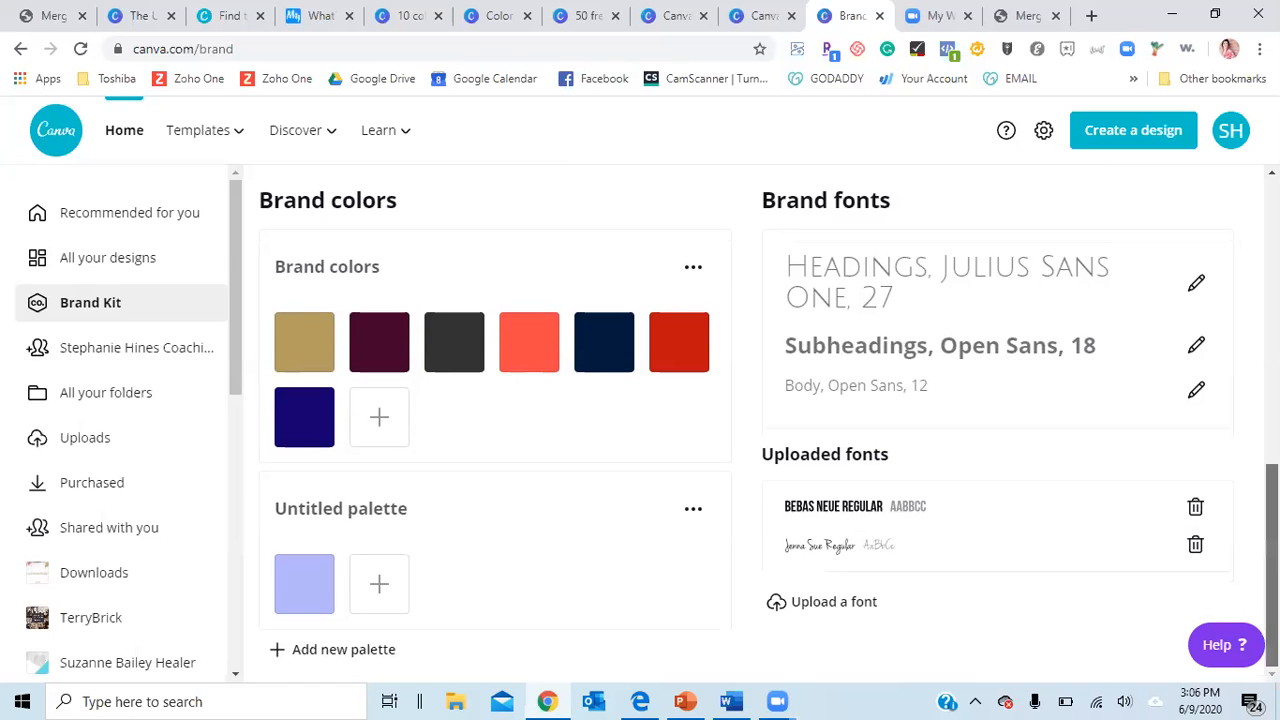
{"action": "scroll", "coordinate": [760, 420], "scroll_direction": "up", "scroll_amount": 3}
{"action": "scroll", "coordinate": [760, 420], "scroll_direction": "up", "scroll_amount": 5}
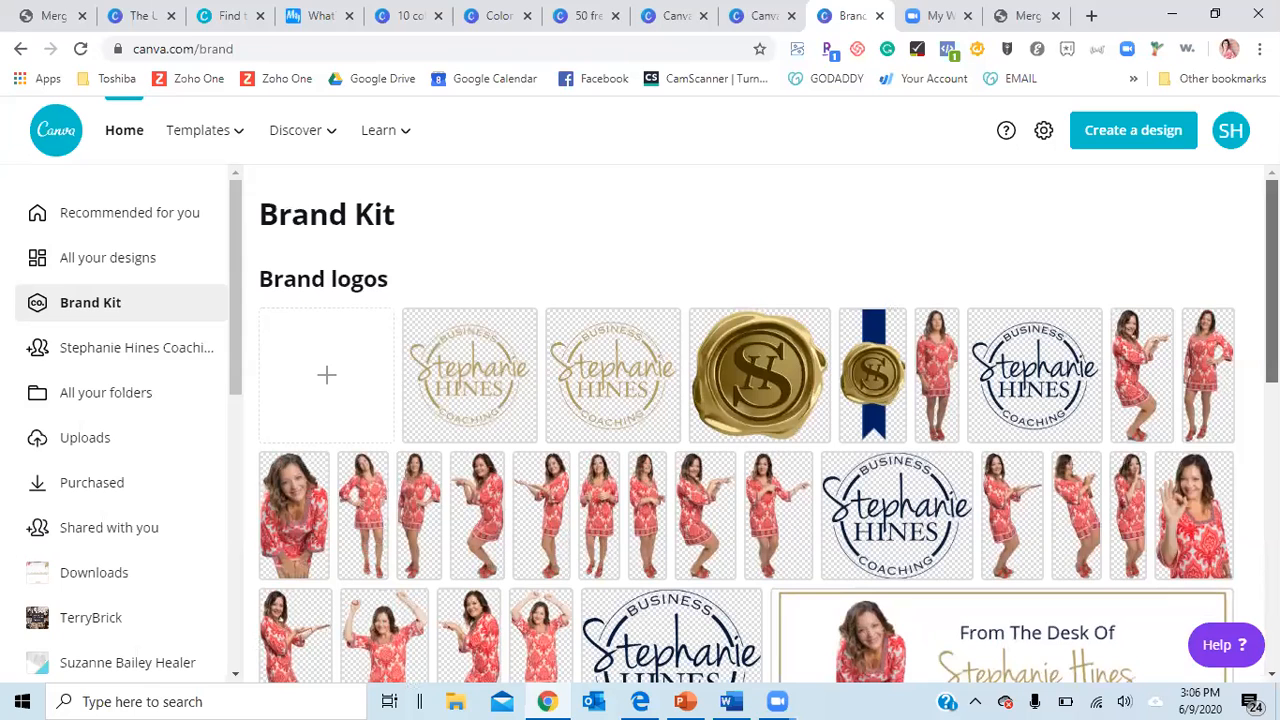
{"action": "scroll", "coordinate": [760, 420], "scroll_direction": "down", "scroll_amount": 5}
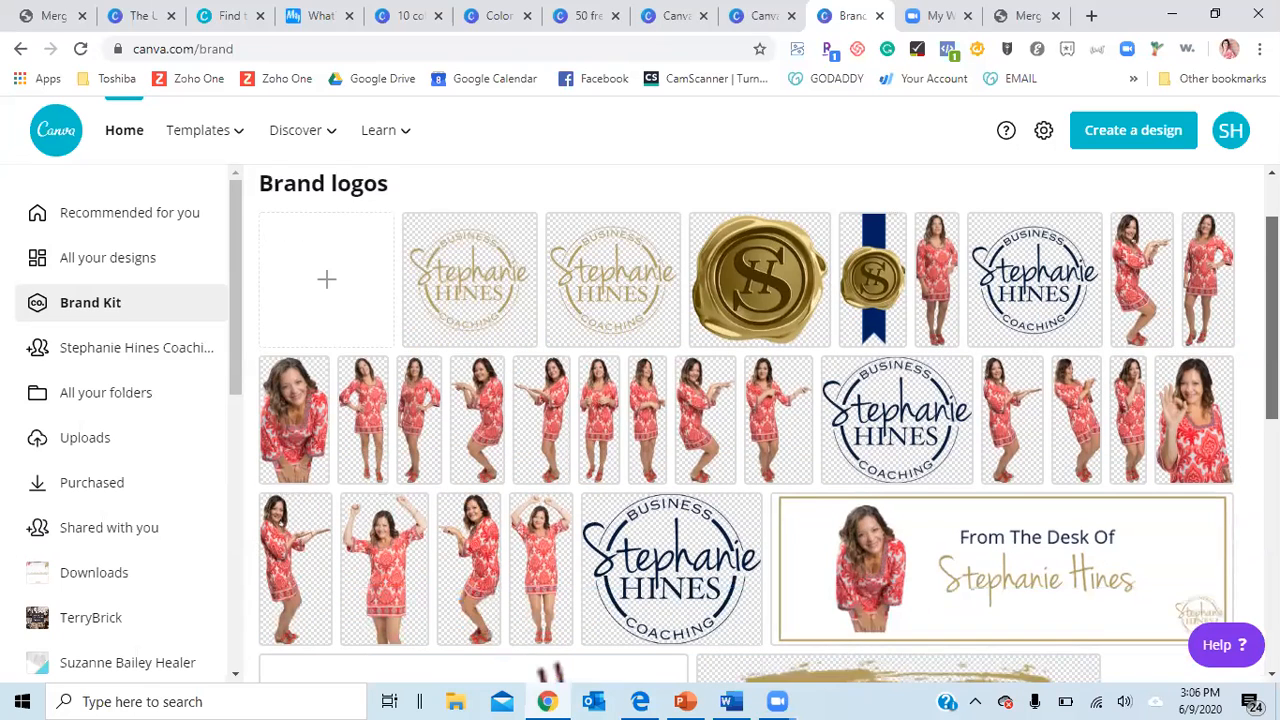
{"action": "scroll", "coordinate": [760, 420], "scroll_direction": "down", "scroll_amount": 3}
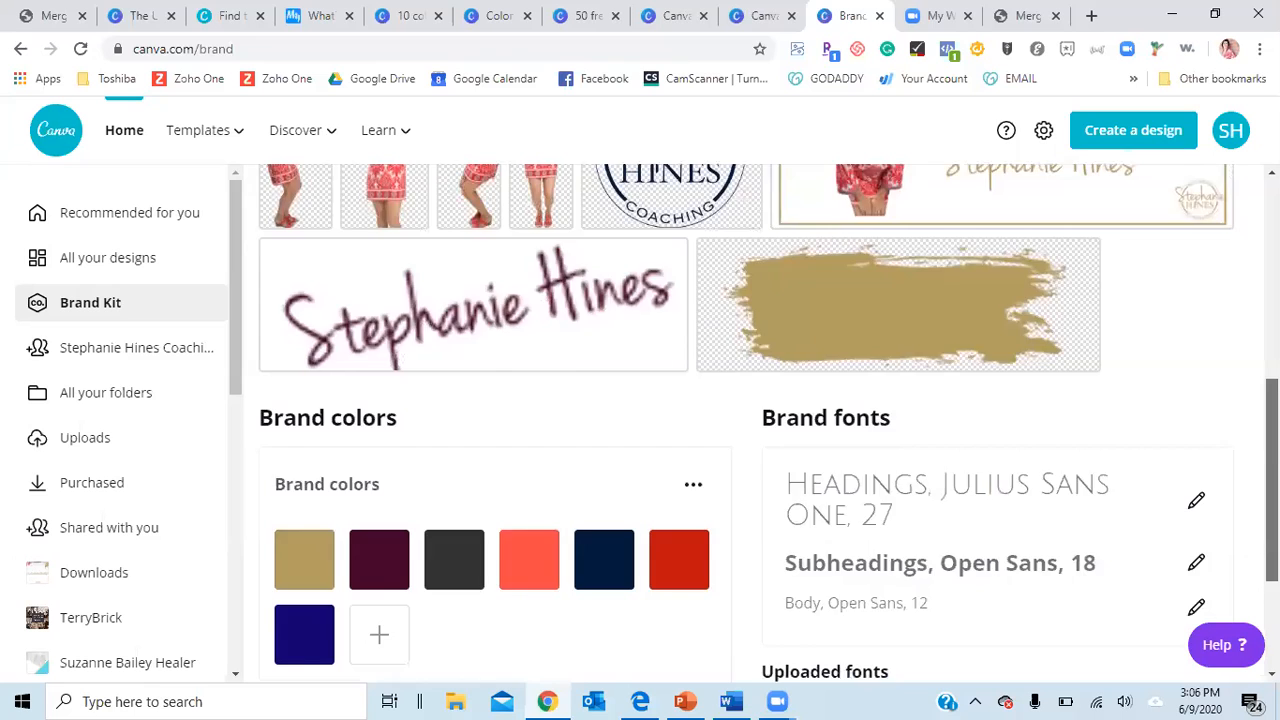
{"action": "scroll", "coordinate": [760, 420], "scroll_direction": "up", "scroll_amount": 8}
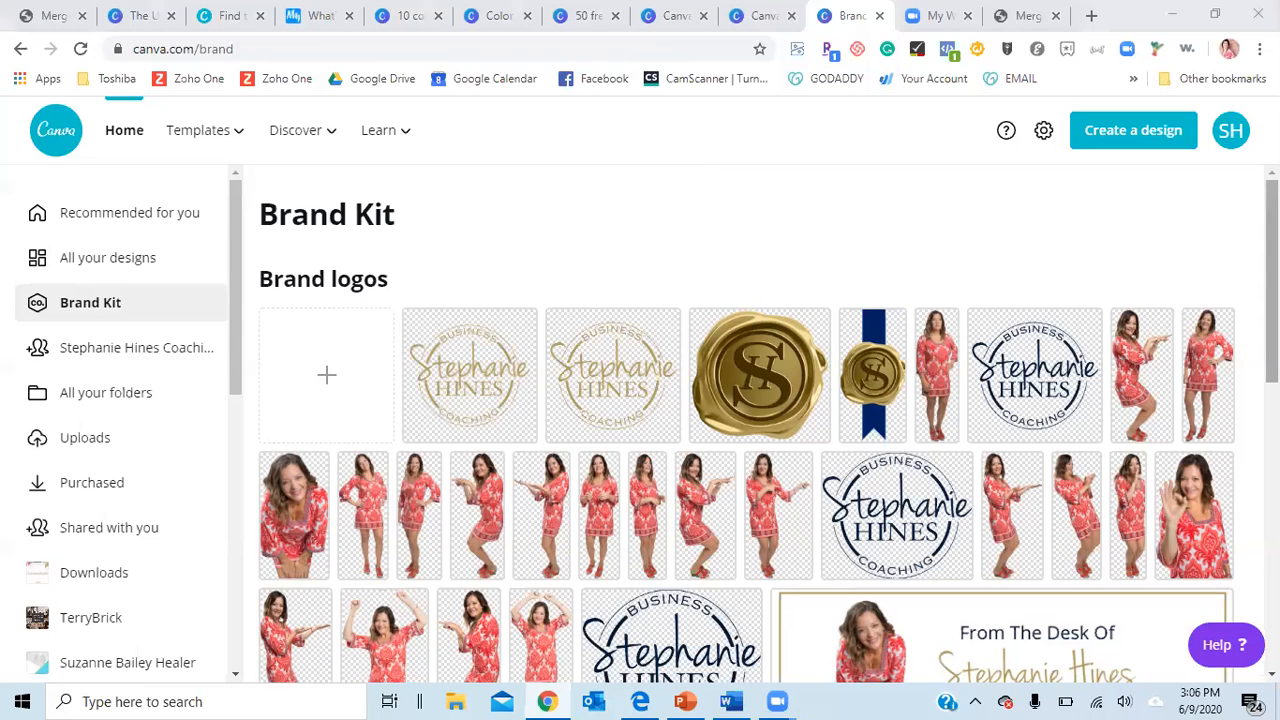
{"action": "scroll", "coordinate": [640, 555], "scroll_direction": "down", "scroll_amount": 3}
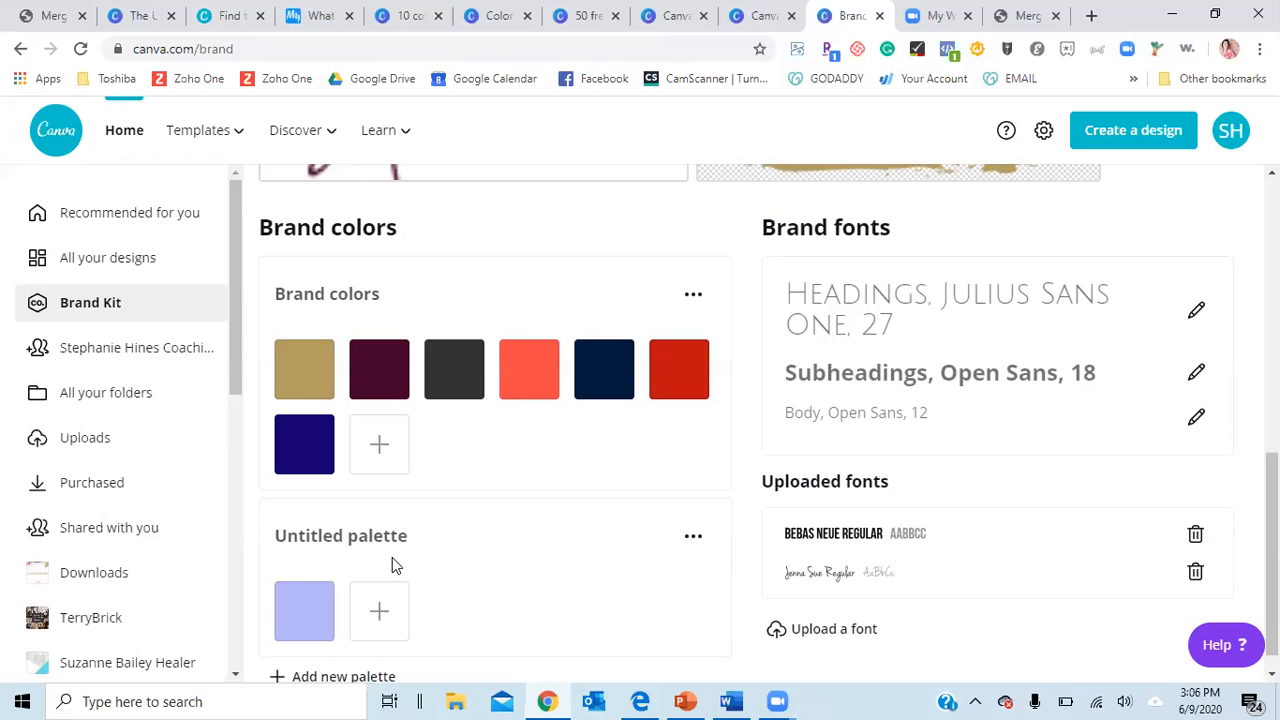
{"action": "left_click_drag", "start_coordinate": [1272, 555], "coordinate": [1272, 280]}
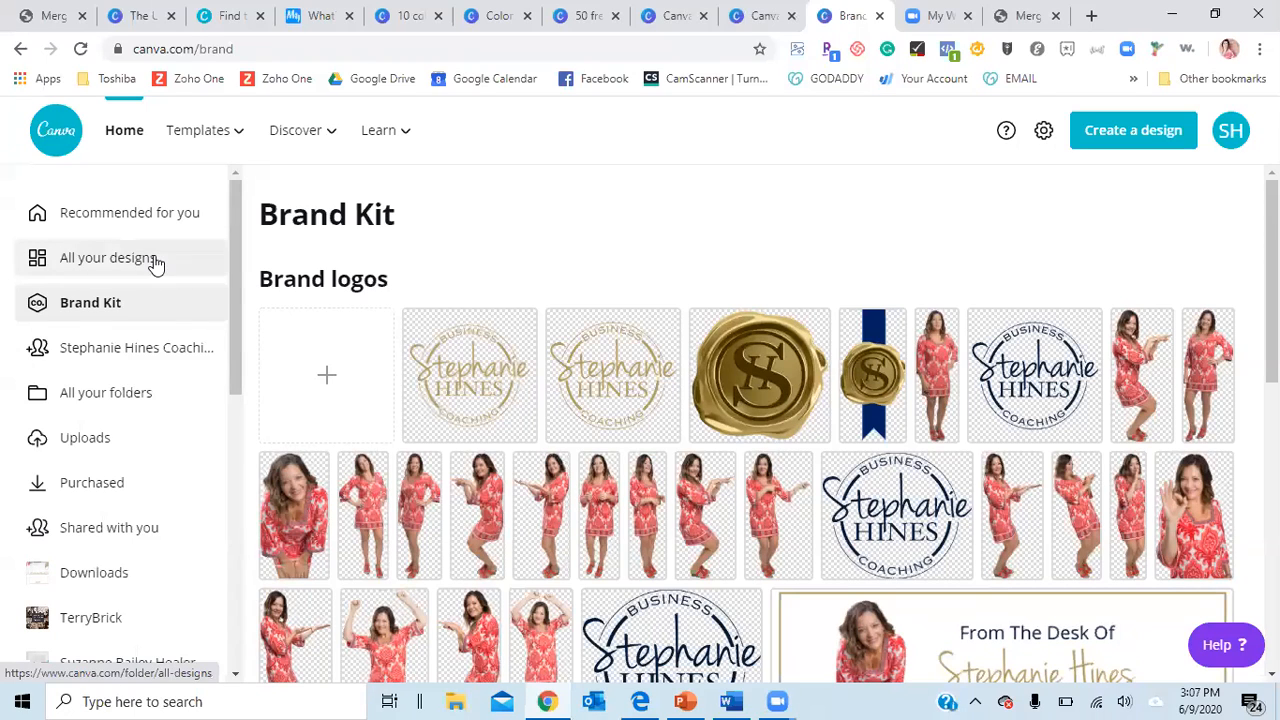
Show the Templates mega-menu with Social Media, Personal, Business, Marketing, Education and Trending categories
{"action": "mouse_move", "coordinate": [205, 130]}
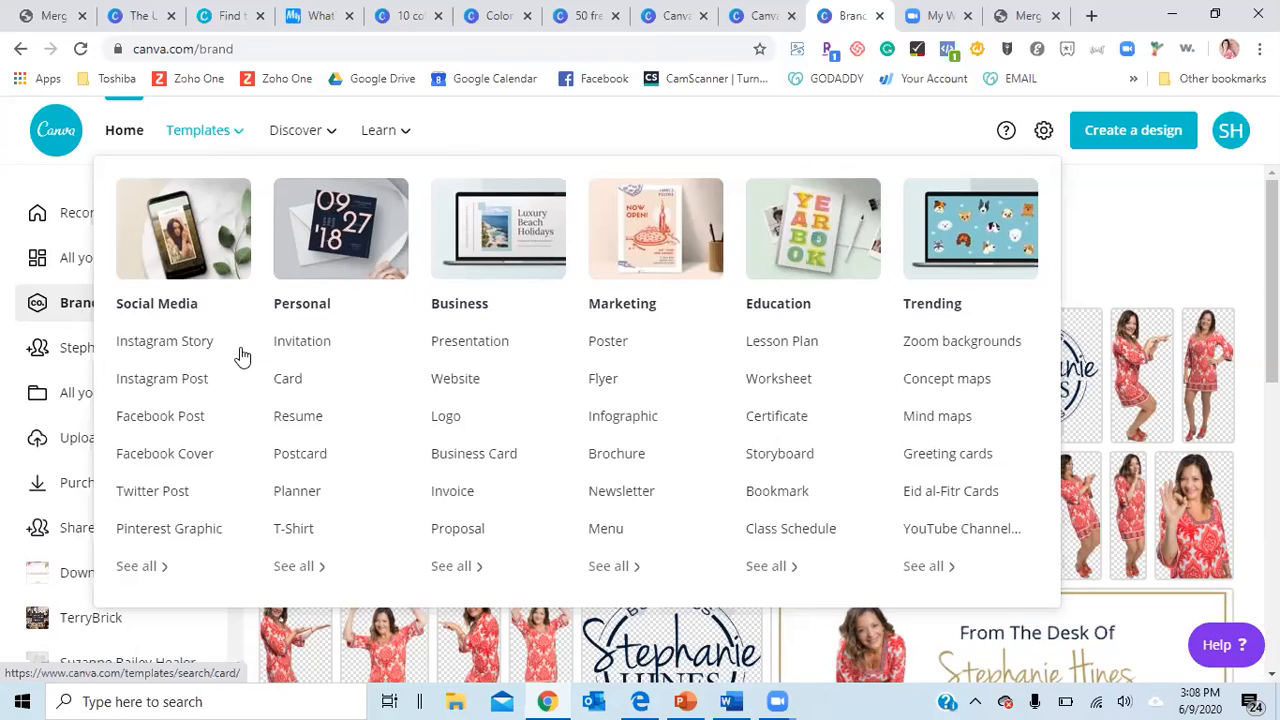
Browse the Facebook post templates and open the Ombre Blue Sky 'Cloud vs Harddrive' preview
{"action": "left_click", "coordinate": [160, 420]}
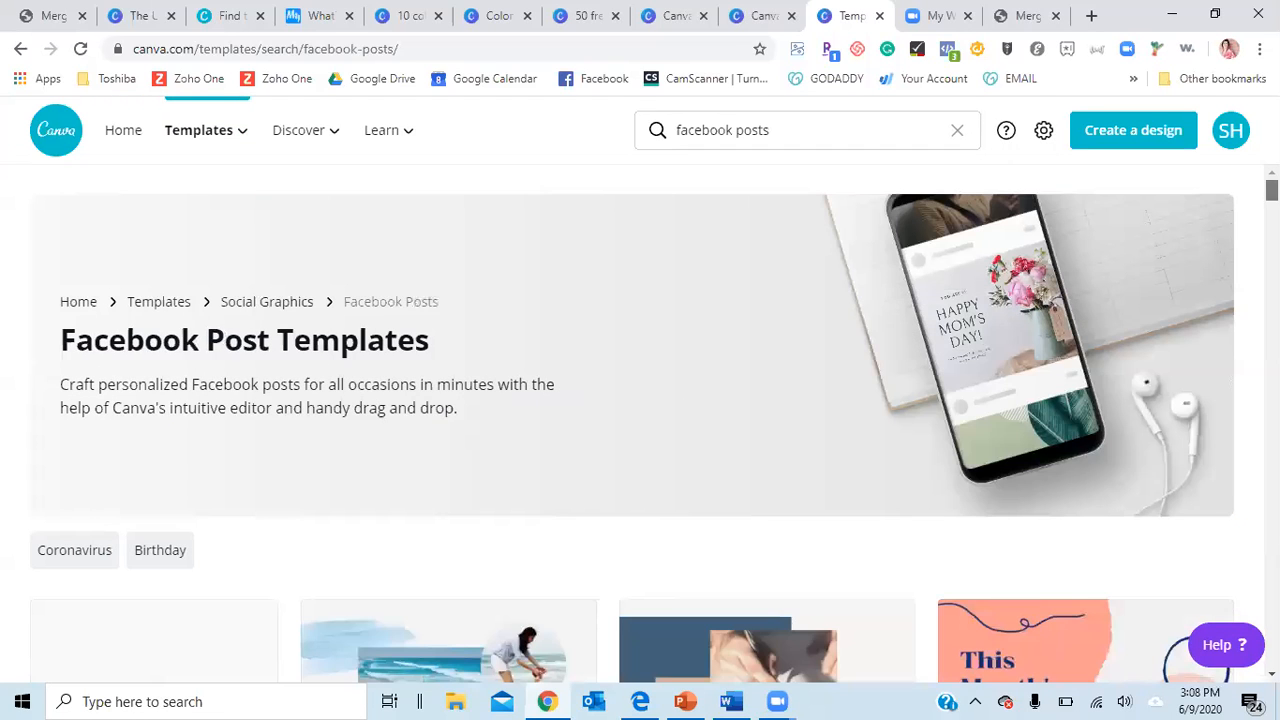
{"action": "scroll", "coordinate": [640, 420], "scroll_direction": "down", "scroll_amount": 3}
{"action": "scroll", "coordinate": [640, 420], "scroll_direction": "down", "scroll_amount": 1}
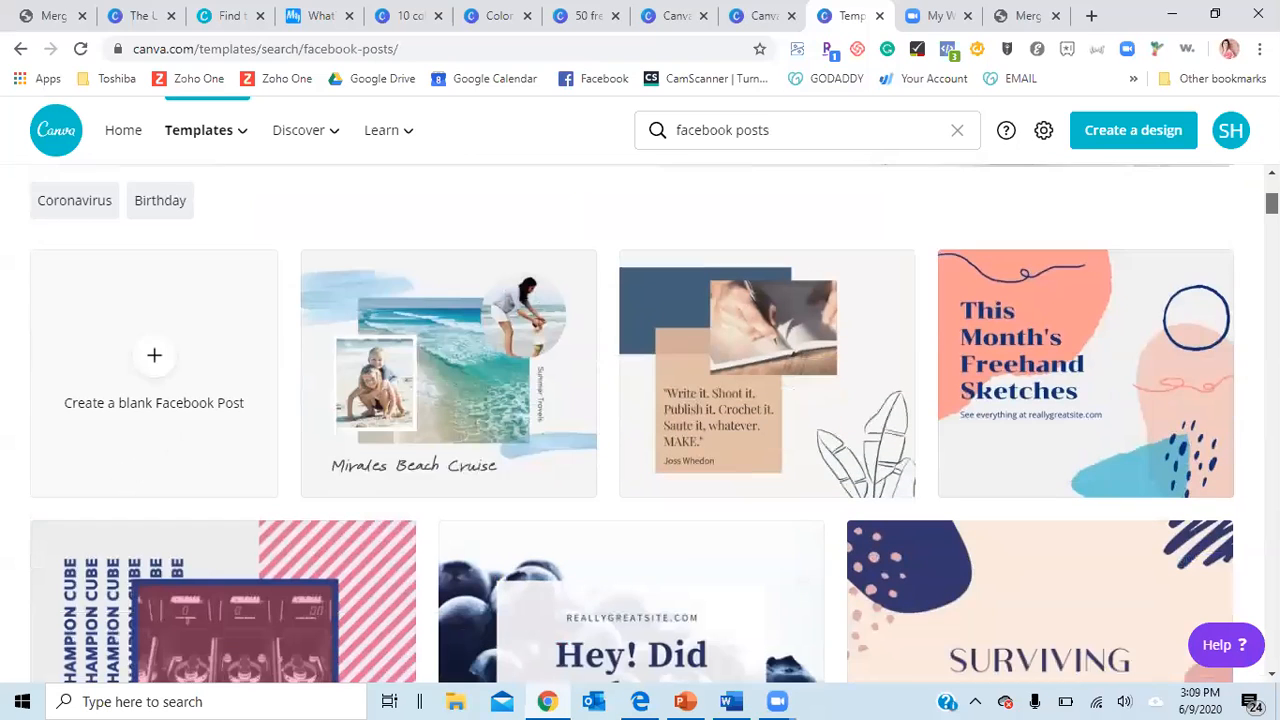
{"action": "scroll", "coordinate": [640, 420], "scroll_direction": "down", "scroll_amount": 1}
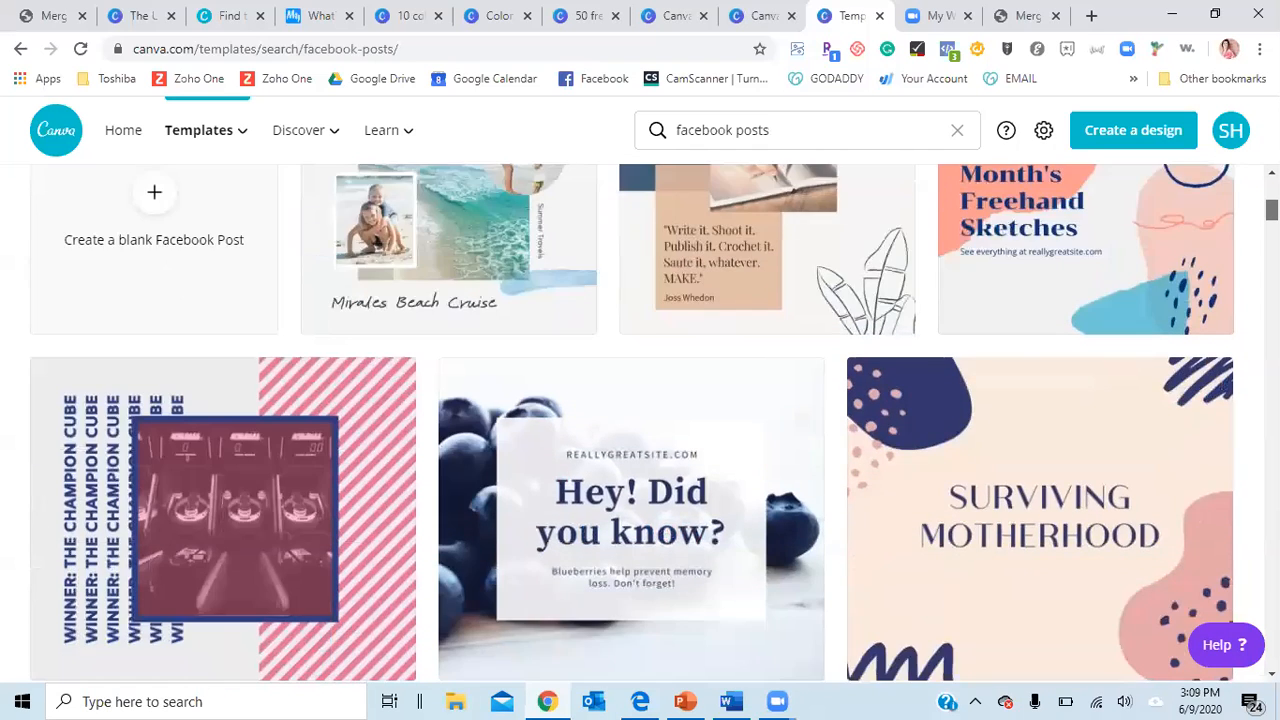
{"action": "scroll", "coordinate": [640, 420], "scroll_direction": "down", "scroll_amount": 4}
{"action": "scroll", "coordinate": [640, 420], "scroll_direction": "down", "scroll_amount": 2}
{"action": "scroll", "coordinate": [640, 420], "scroll_direction": "down", "scroll_amount": 4}
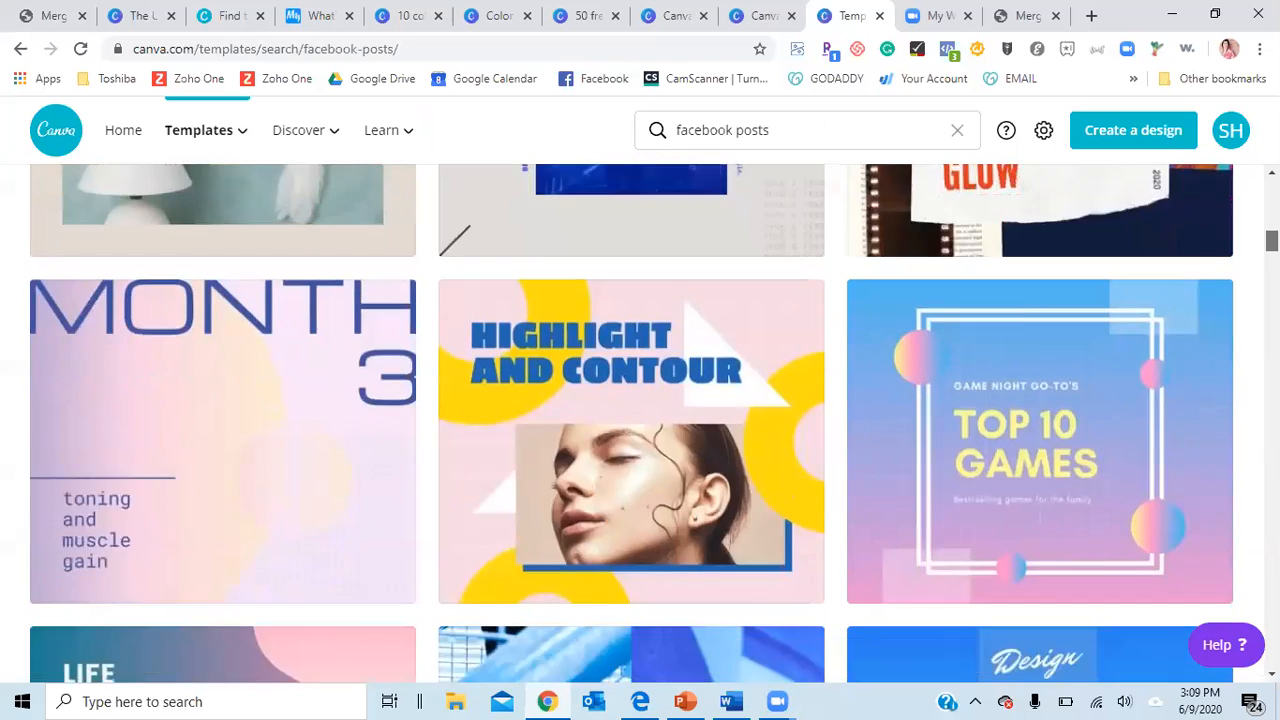
{"action": "scroll", "coordinate": [632, 424], "scroll_direction": "down", "scroll_amount": 1}
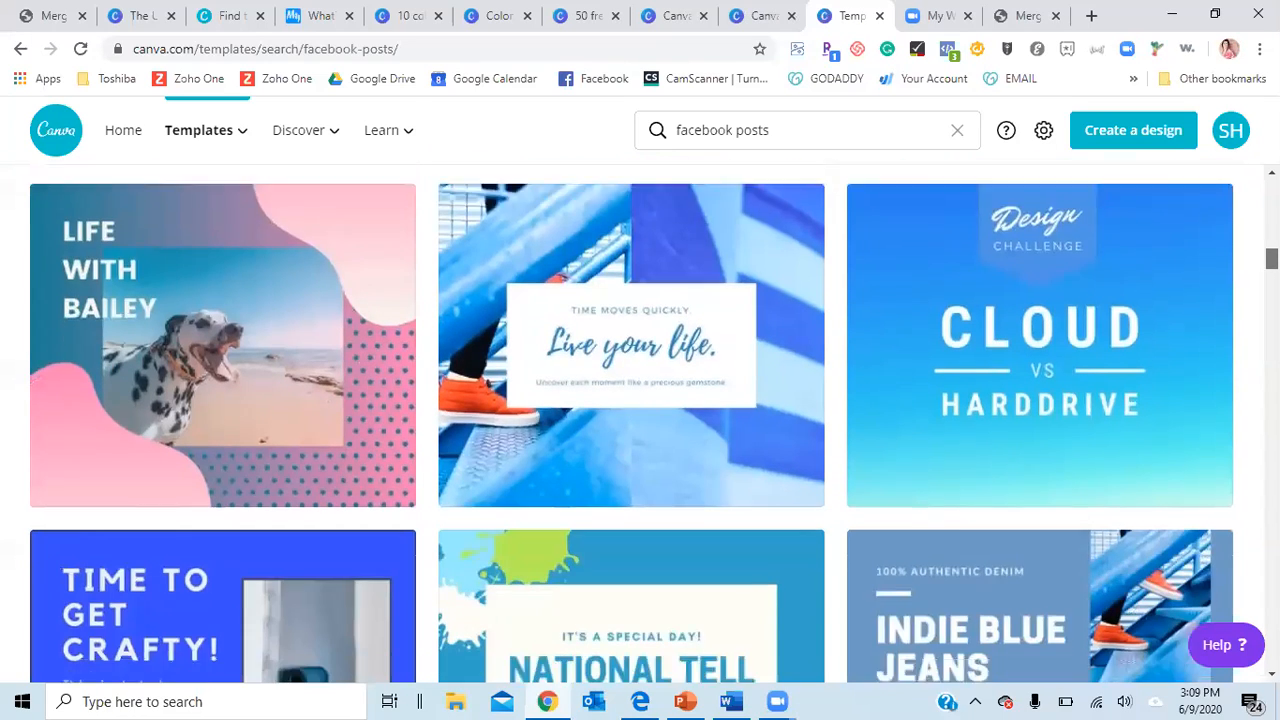
{"action": "scroll", "coordinate": [640, 424], "scroll_direction": "up", "scroll_amount": 1}
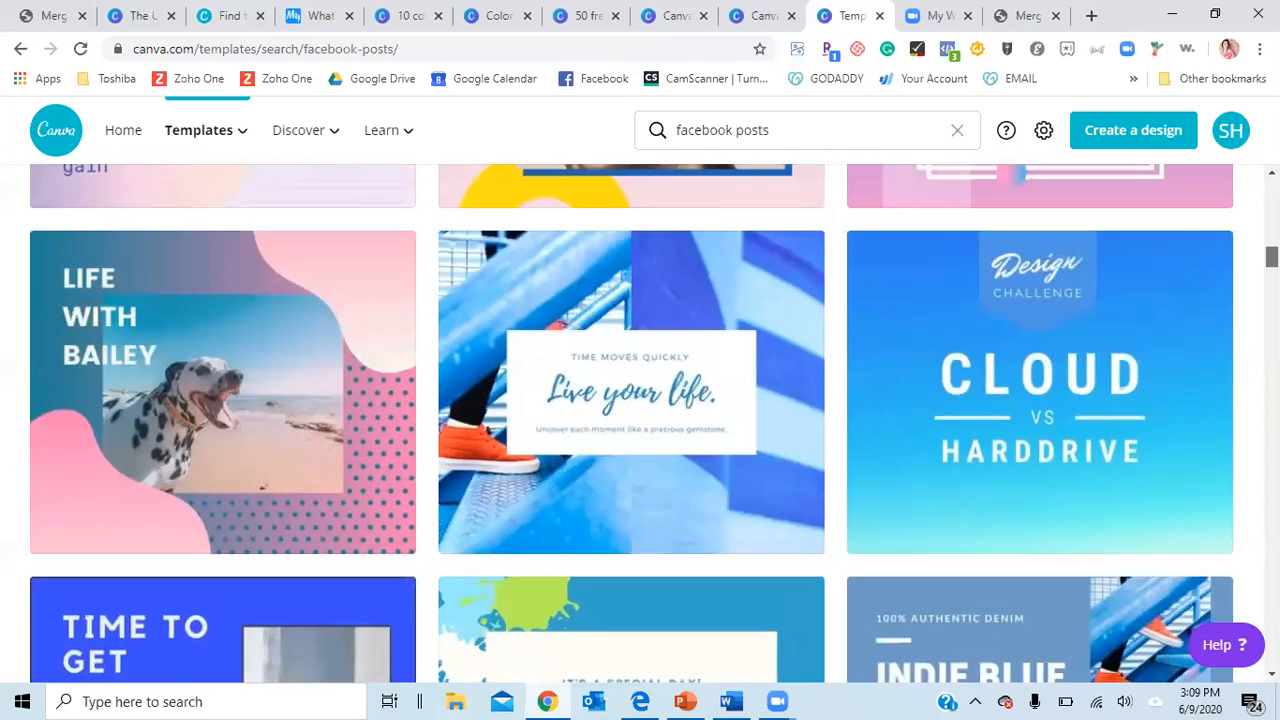
{"action": "scroll", "coordinate": [1080, 355], "scroll_direction": "up", "scroll_amount": 1}
{"action": "scroll", "coordinate": [1080, 355], "scroll_direction": "down", "scroll_amount": 1}
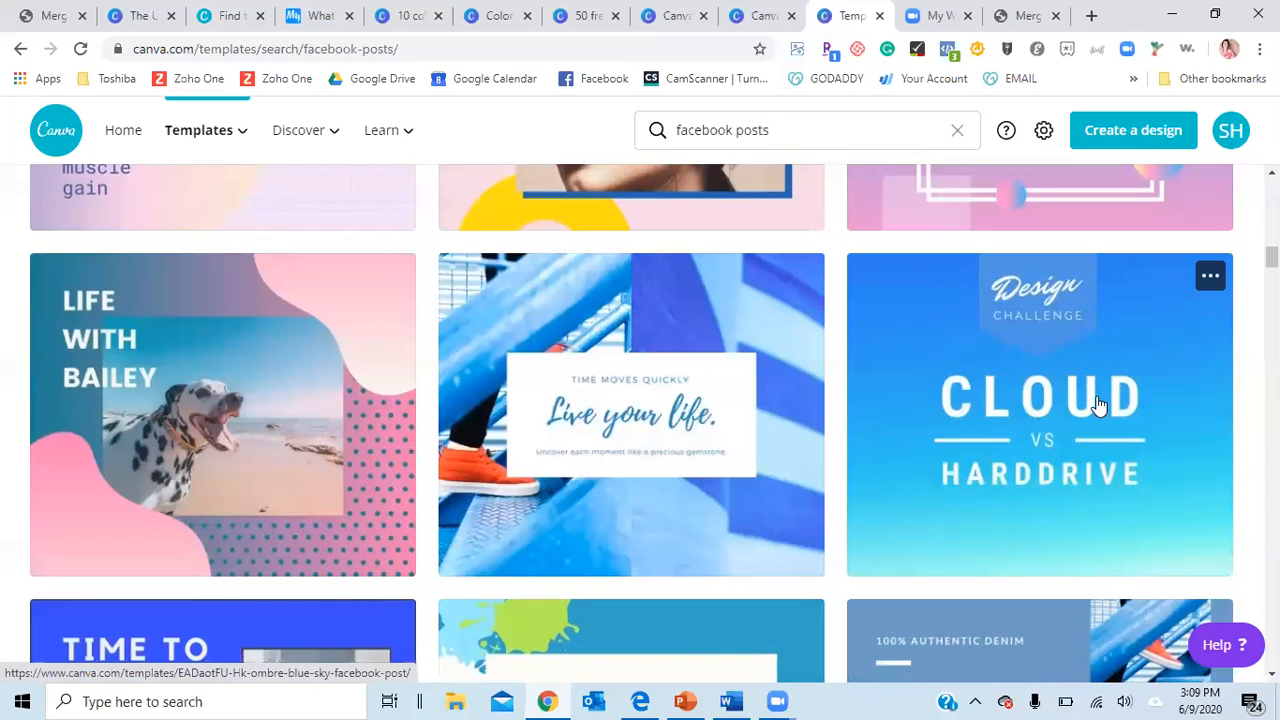
{"action": "left_click", "coordinate": [1097, 400]}
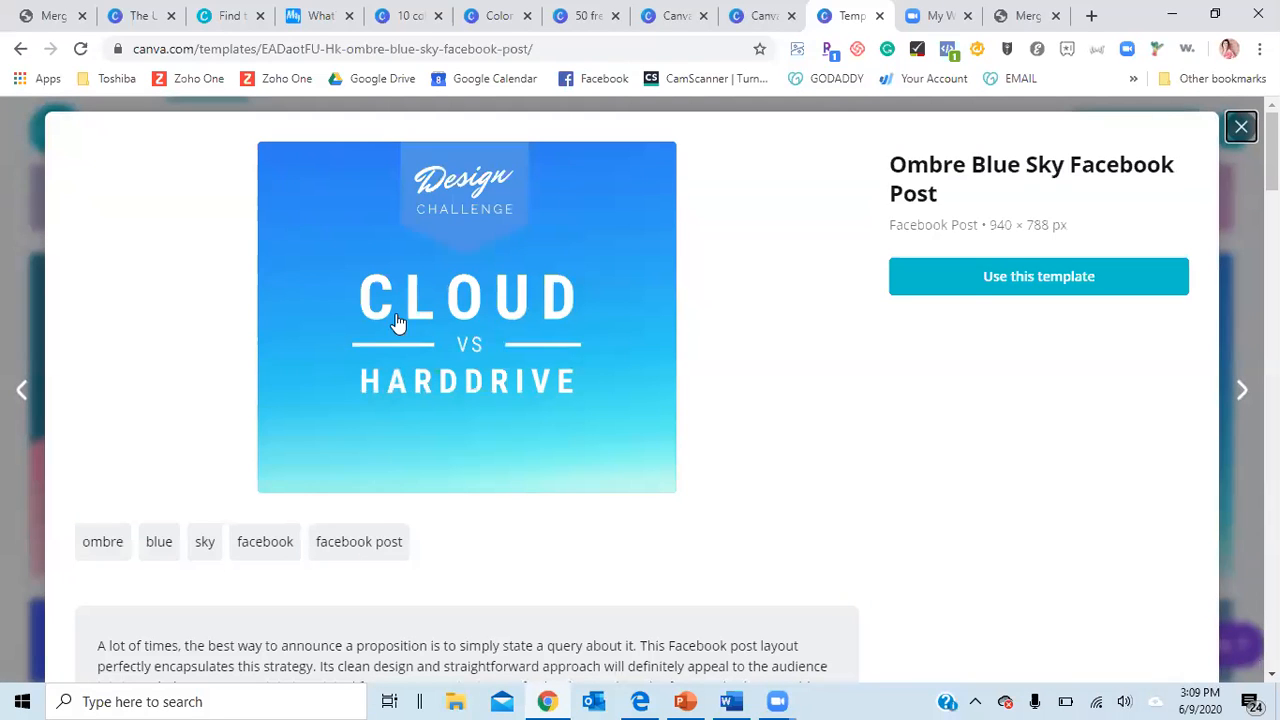
{"action": "left_click", "coordinate": [996, 286]}
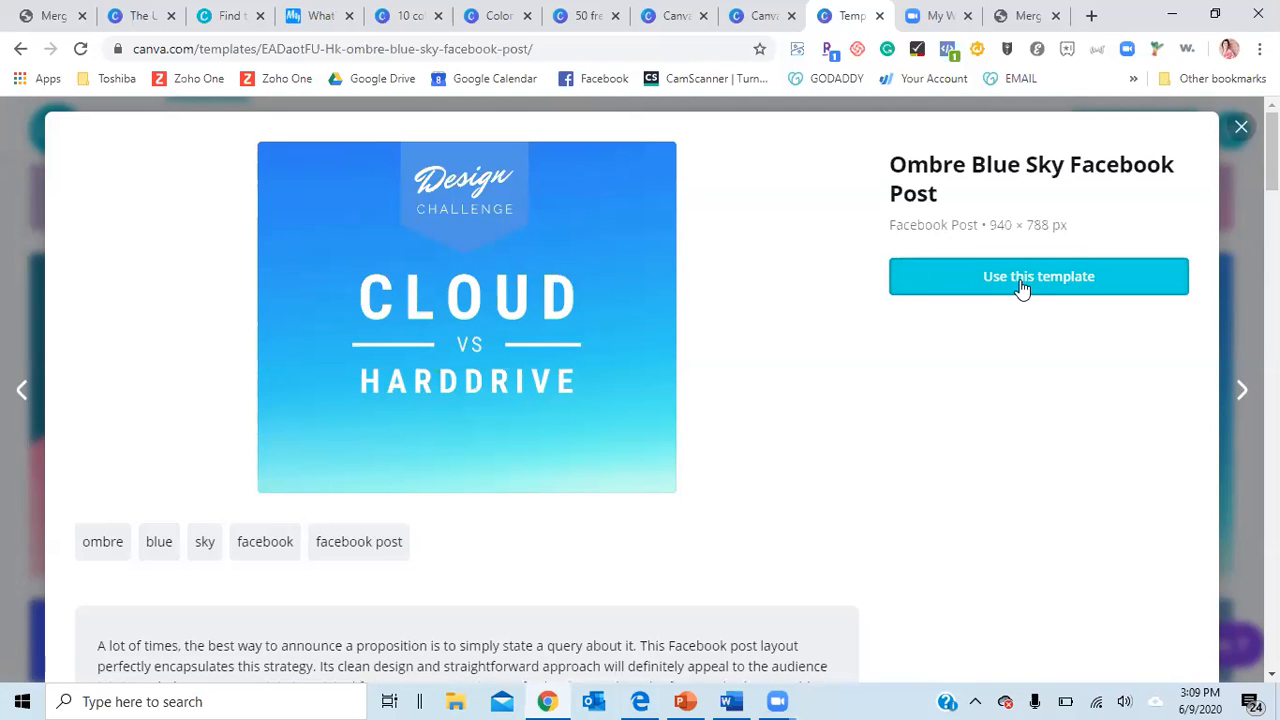
Create an editable design from the Ombre Blue Sky template and bring up its background colour choices
{"action": "left_click", "coordinate": [1022, 288]}
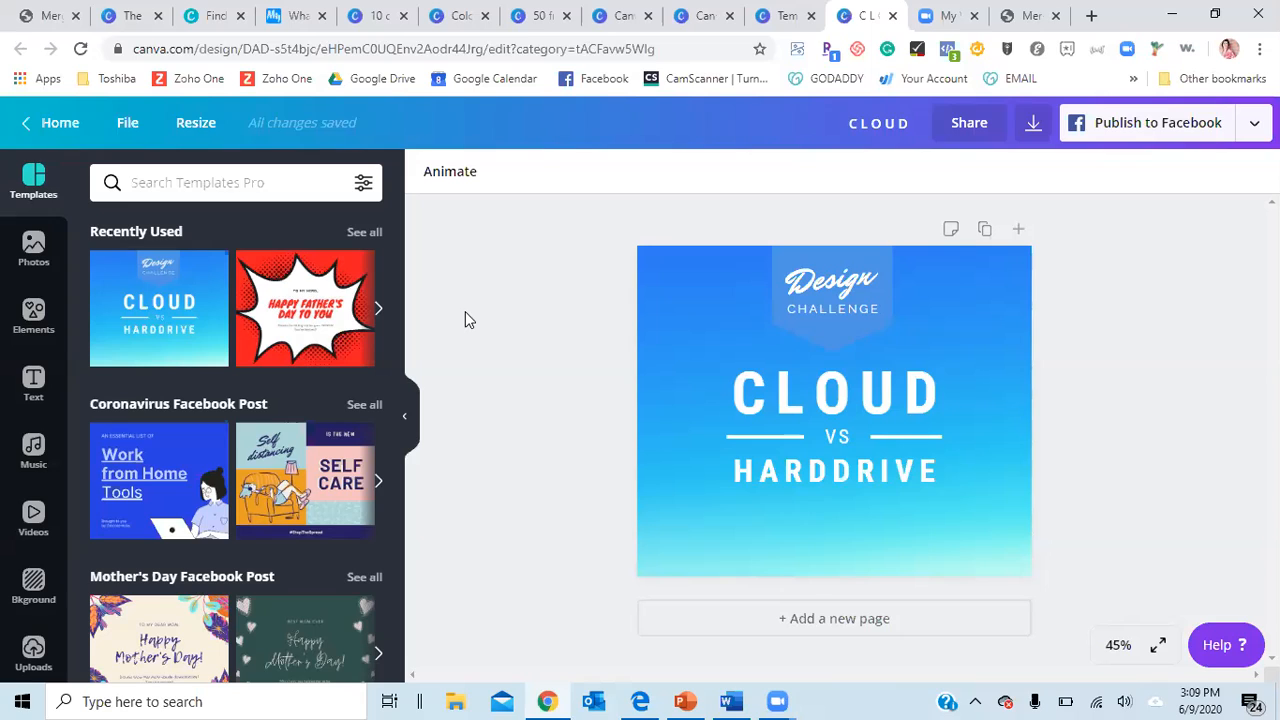
{"action": "left_click", "coordinate": [918, 322]}
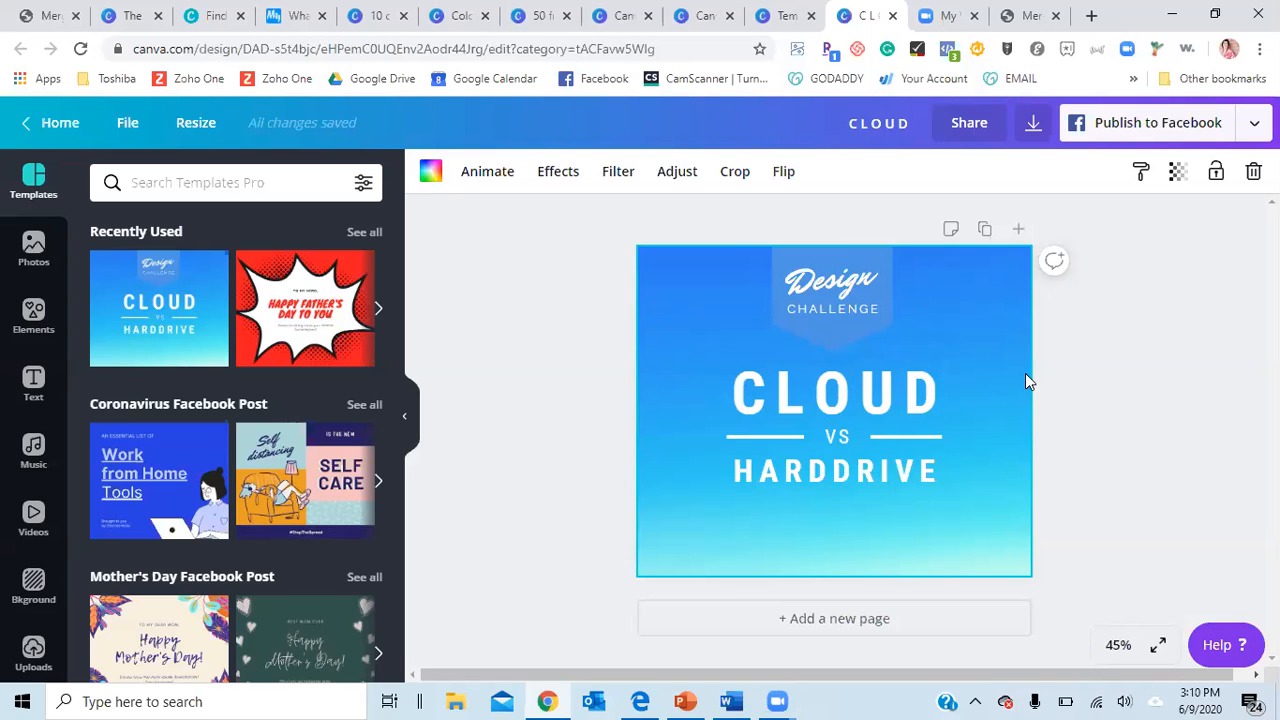
{"action": "left_click", "coordinate": [430, 175]}
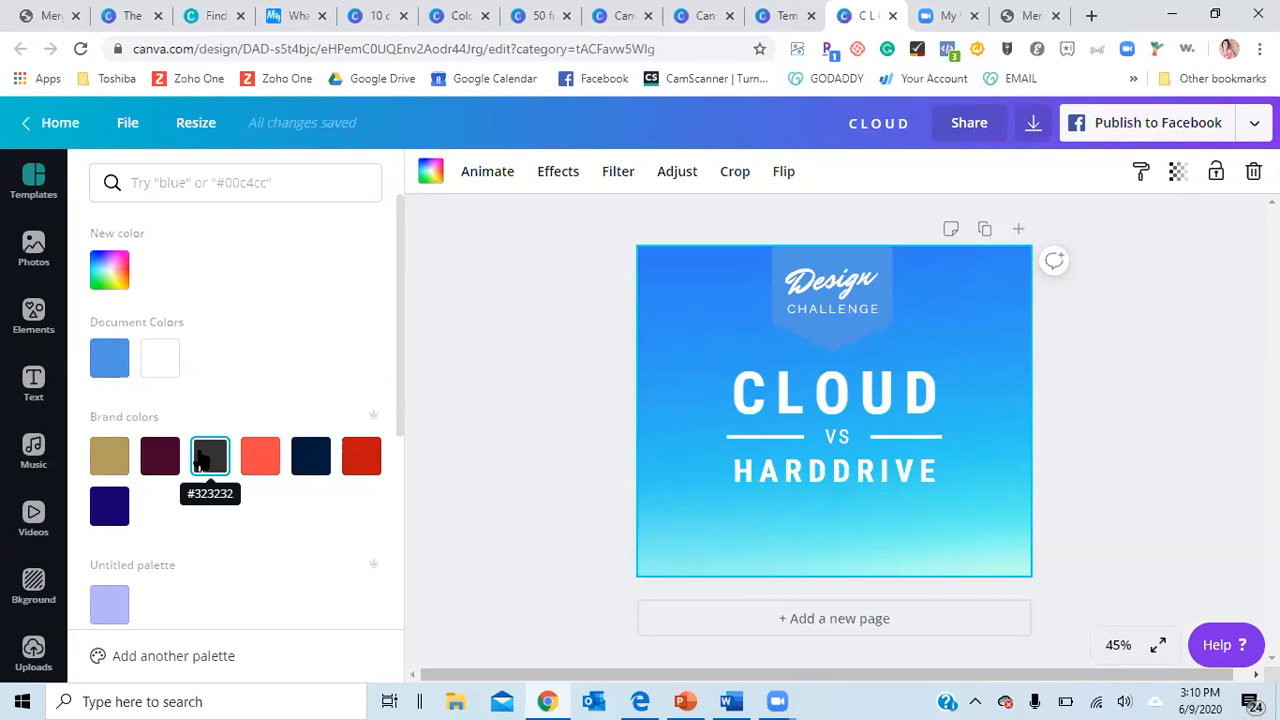
Make the background the navy swatch and the Design Challenge banner the gold brand colour
{"action": "left_click", "coordinate": [314, 466]}
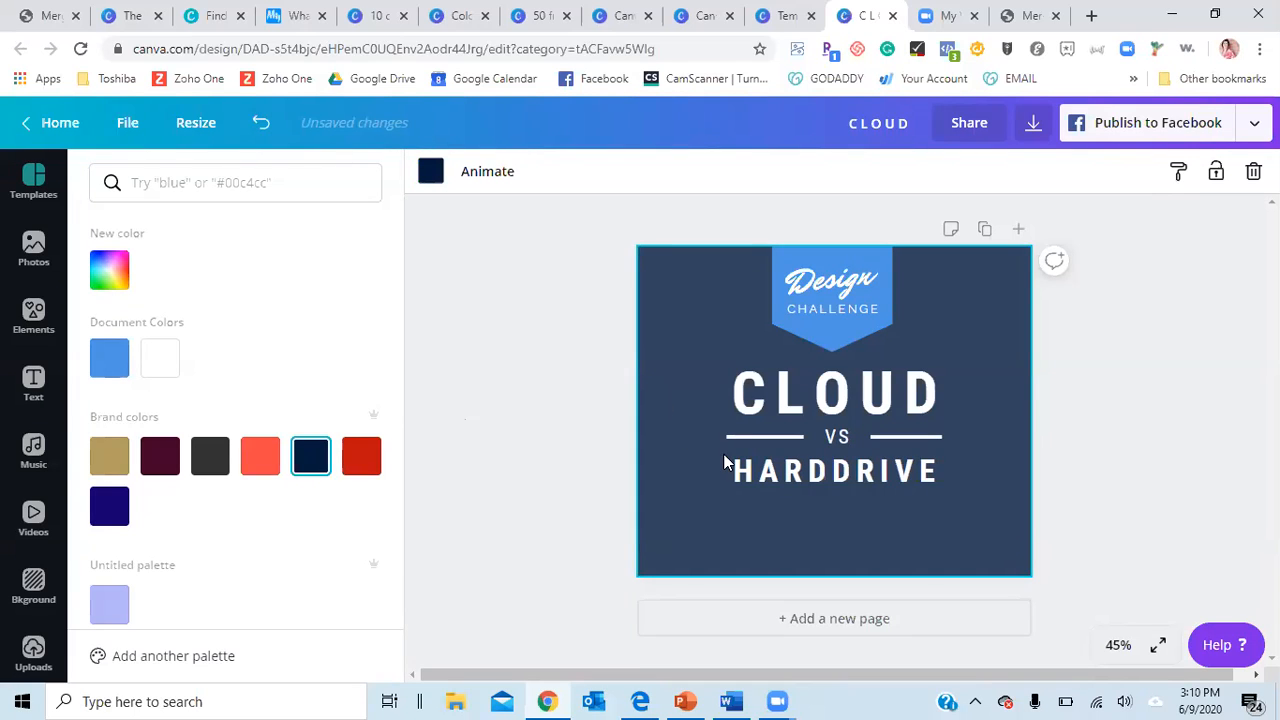
{"action": "left_click", "coordinate": [812, 335]}
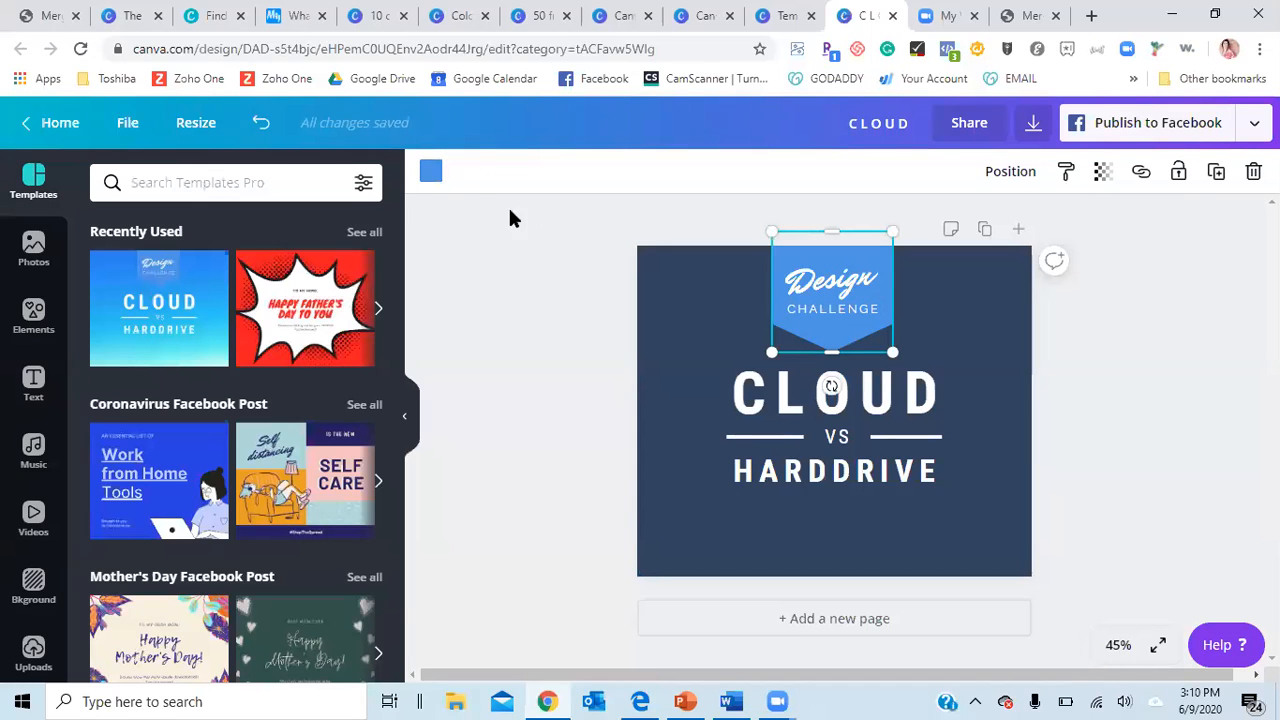
{"action": "left_click", "coordinate": [430, 173]}
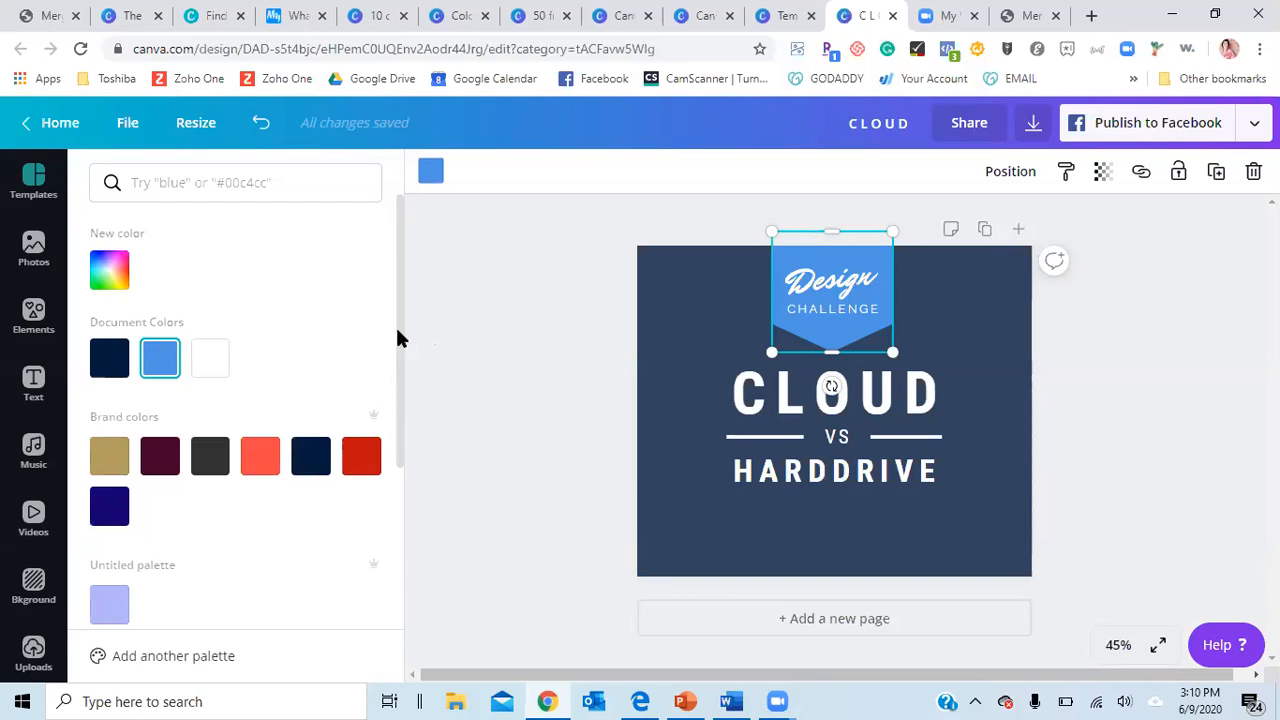
{"action": "left_click_drag", "start_coordinate": [400, 346], "coordinate": [403, 537]}
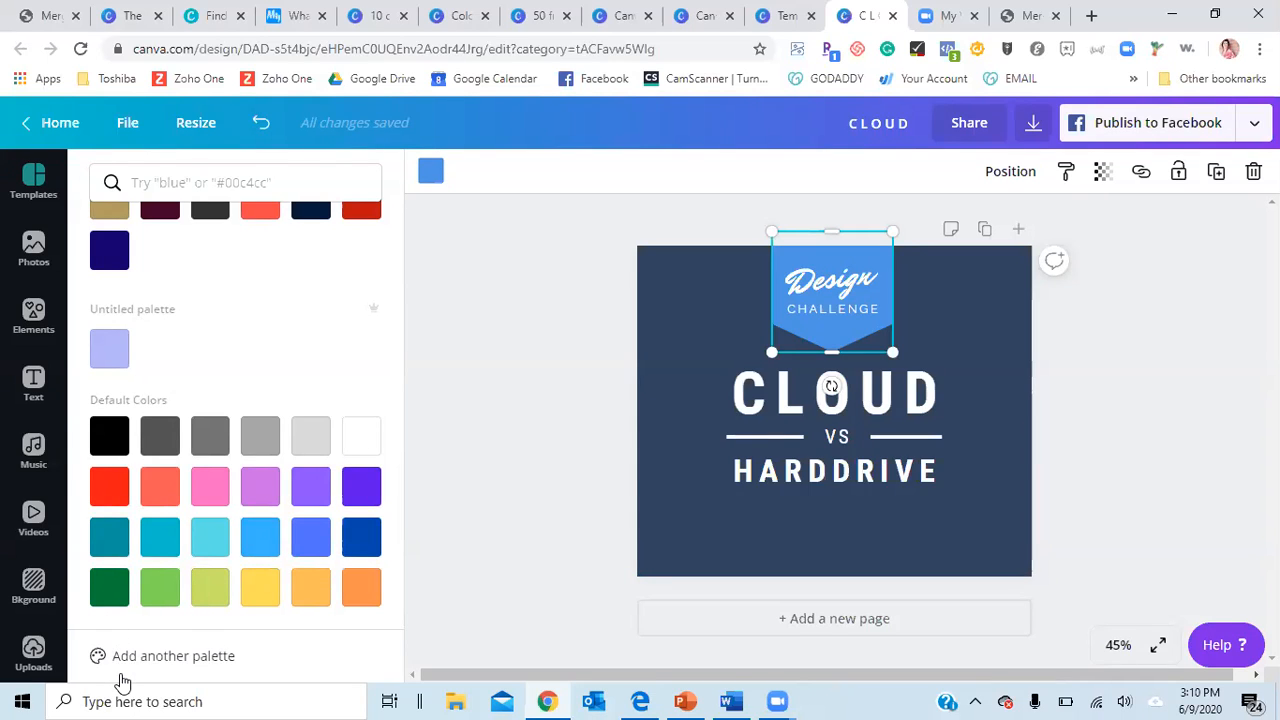
{"action": "left_click_drag", "start_coordinate": [403, 424], "coordinate": [417, 357]}
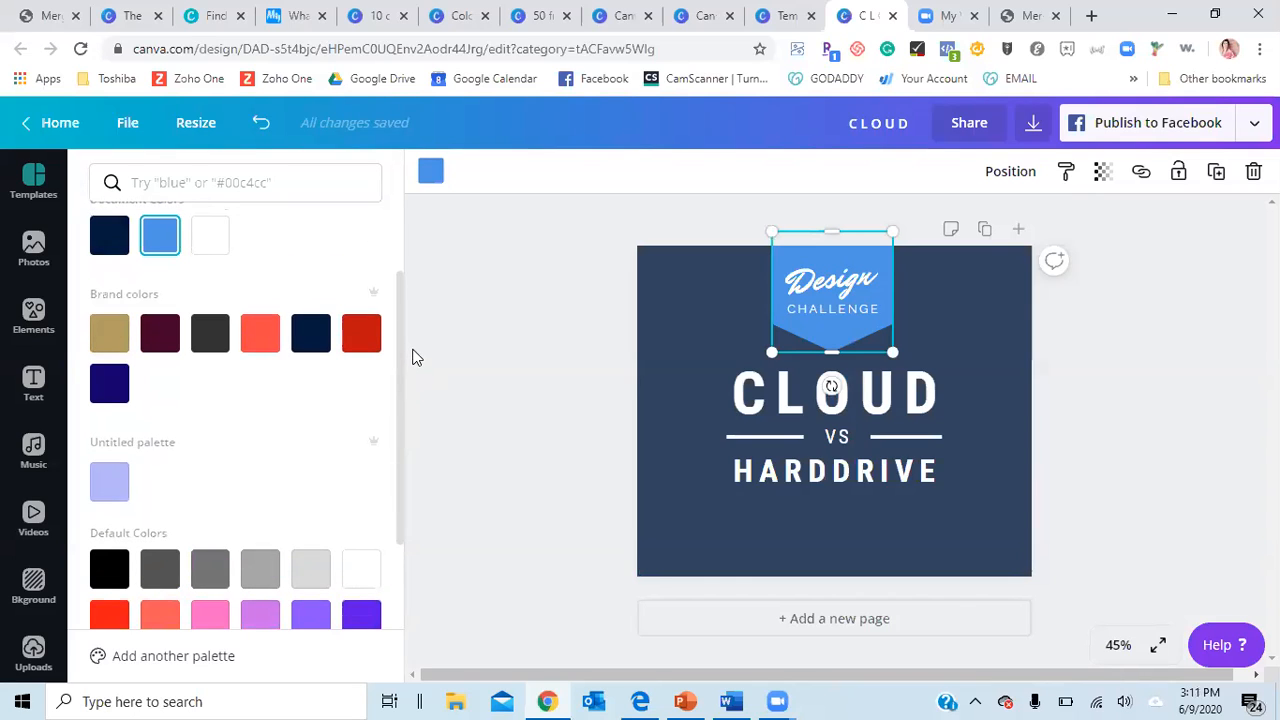
{"action": "left_click", "coordinate": [109, 340]}
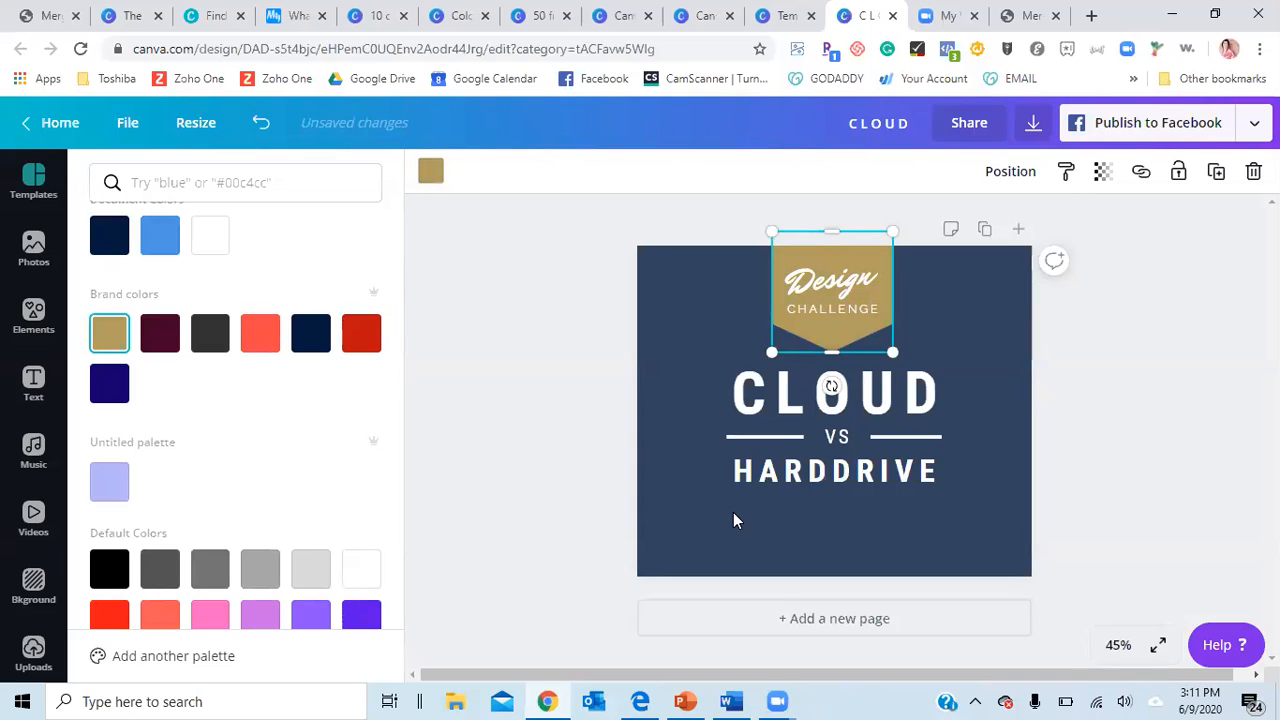
{"action": "key", "text": "Escape"}
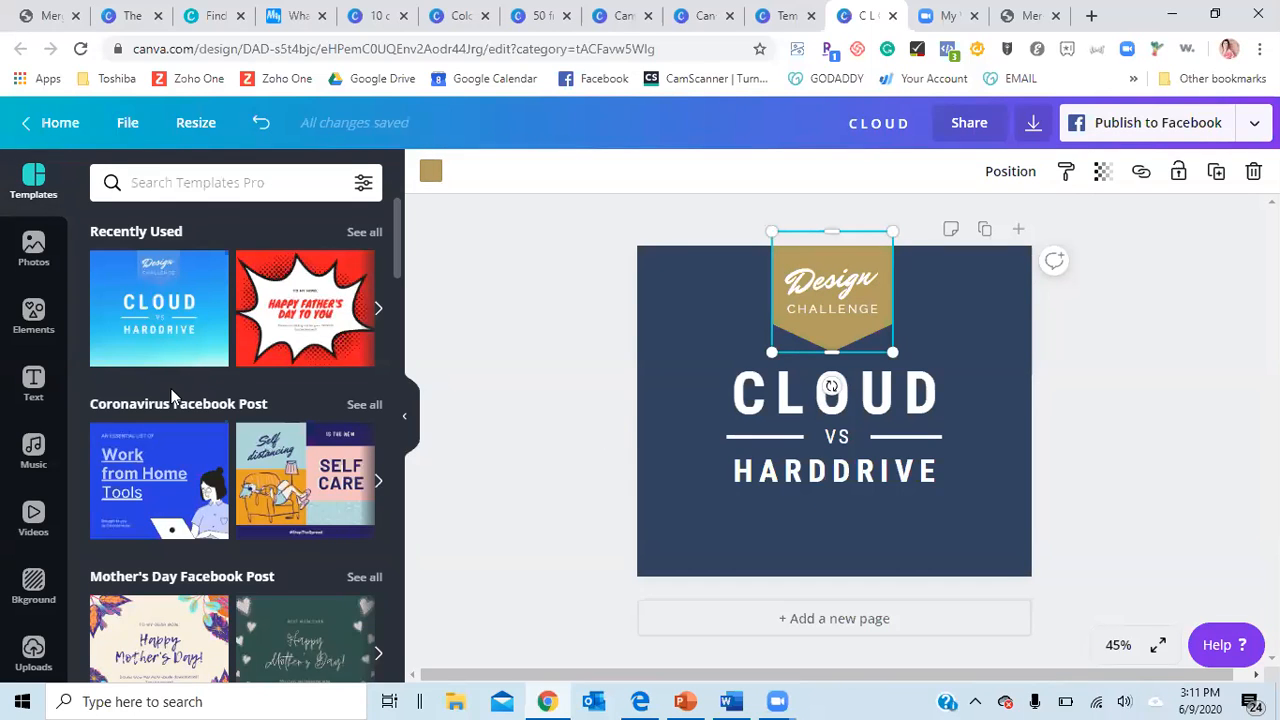
{"action": "left_click", "coordinate": [598, 442]}
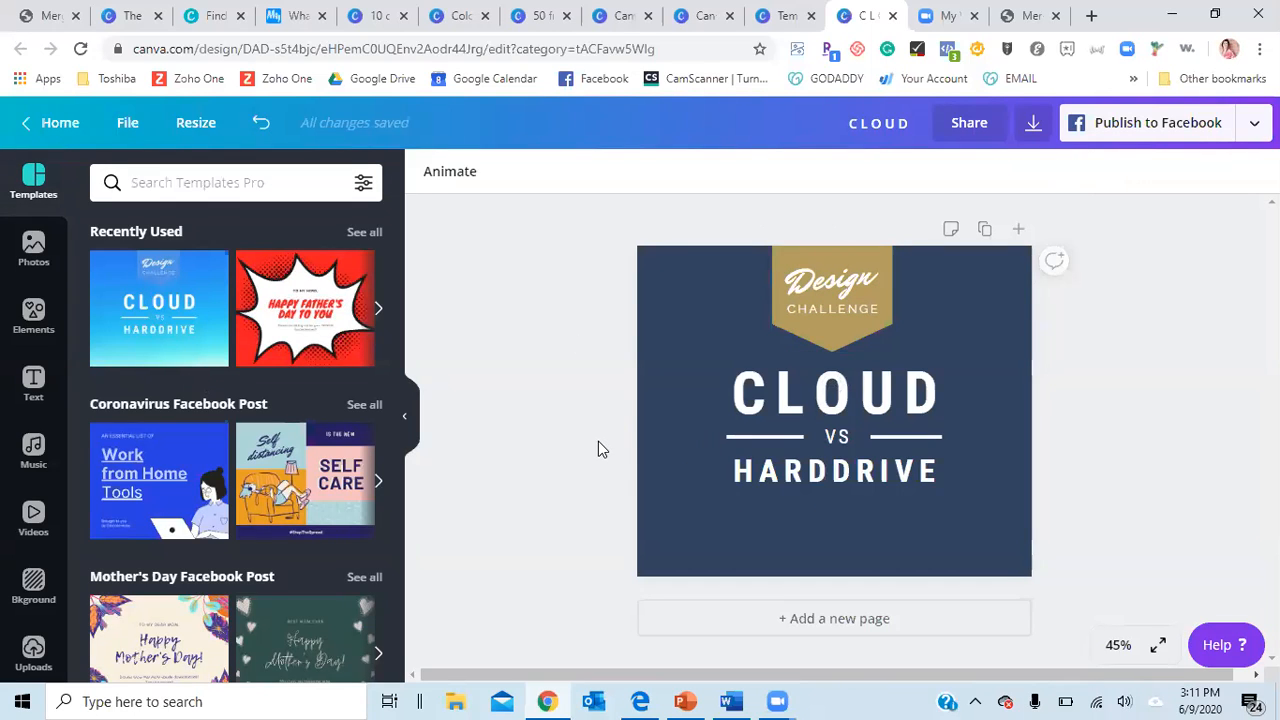
{"action": "left_click", "coordinate": [720, 514]}
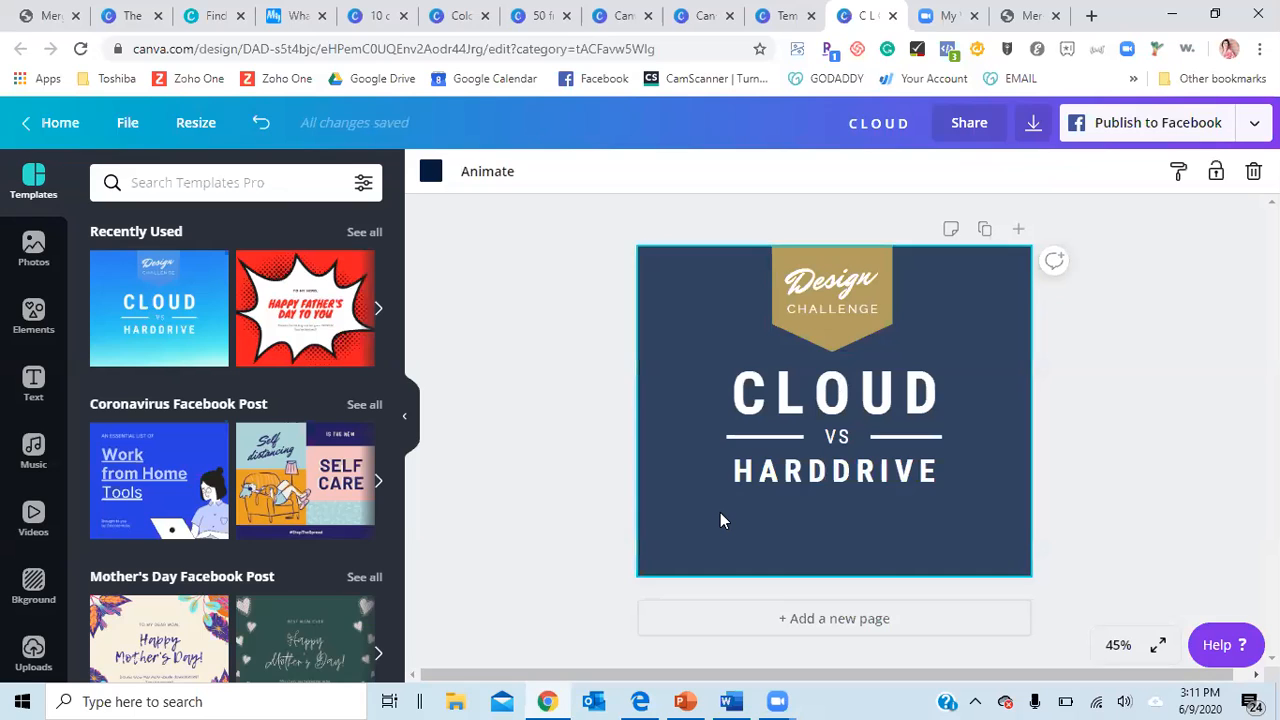
{"action": "left_click", "coordinate": [430, 173]}
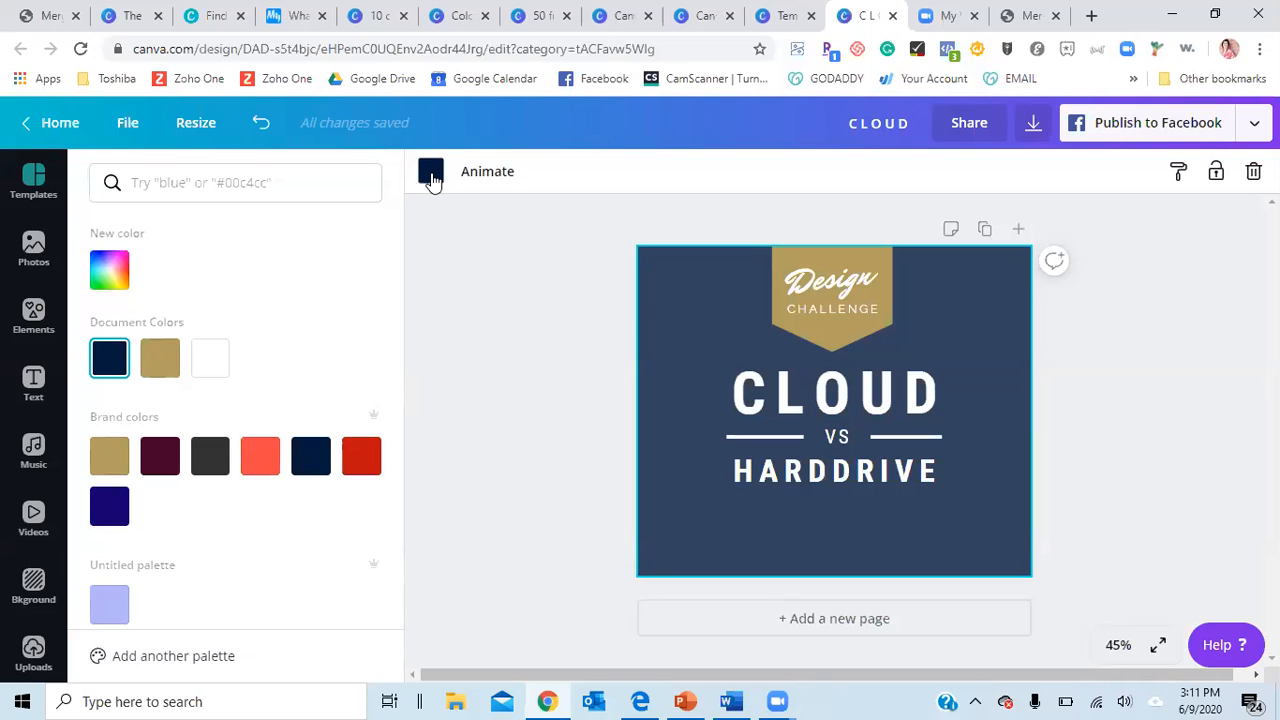
{"action": "left_click", "coordinate": [490, 293]}
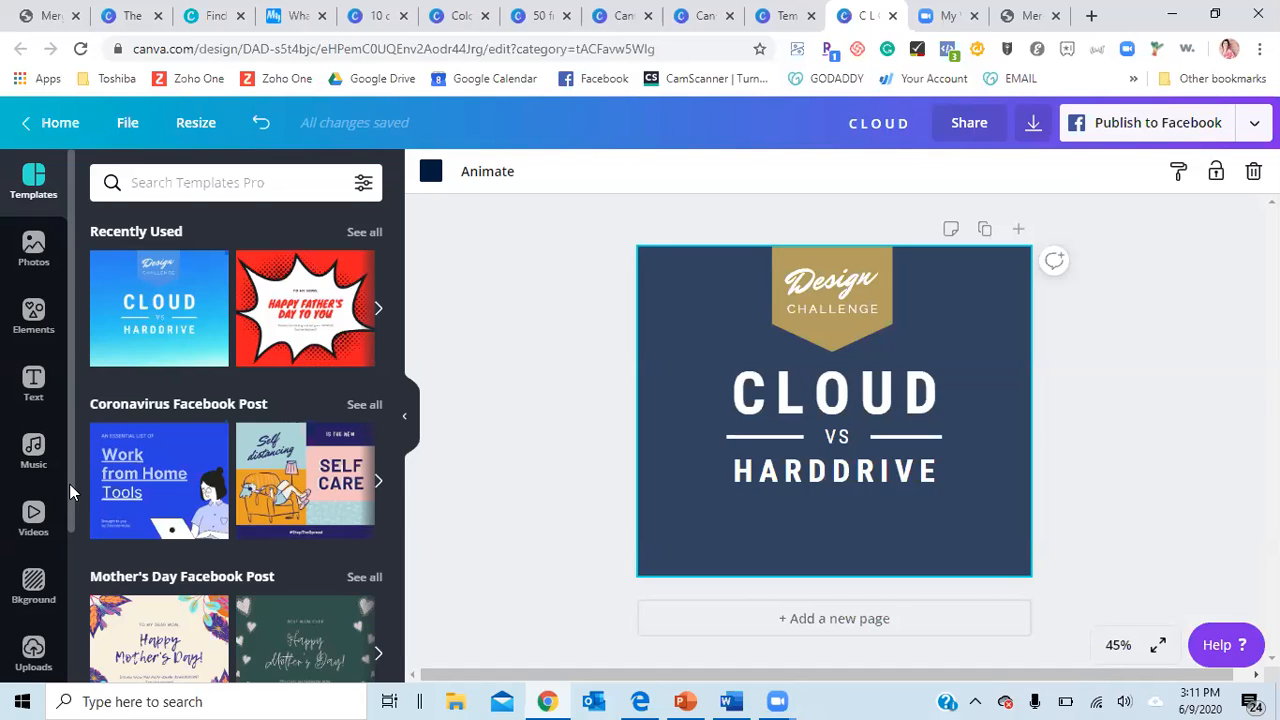
Insert the round logo from the Logos folder and shrink it beneath HARDDRIVE
{"action": "scroll", "coordinate": [66, 520], "scroll_direction": "down", "scroll_amount": 3}
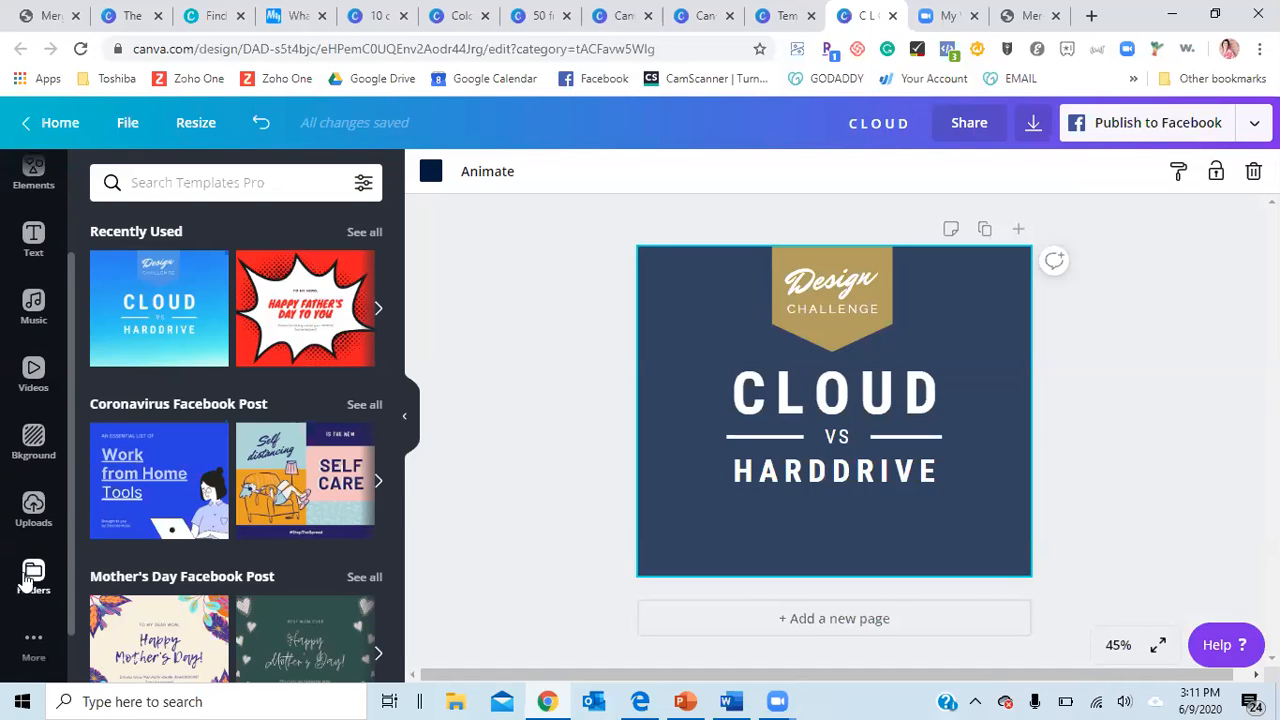
{"action": "left_click", "coordinate": [32, 578]}
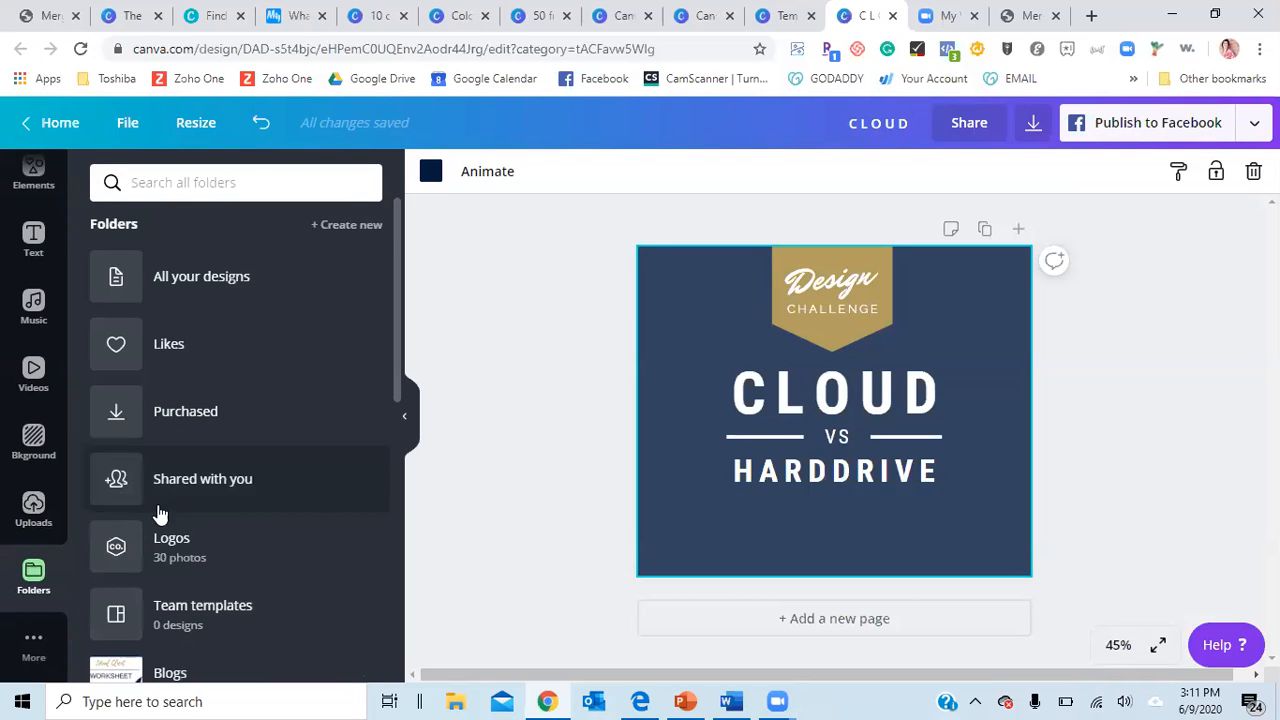
{"action": "left_click", "coordinate": [168, 548]}
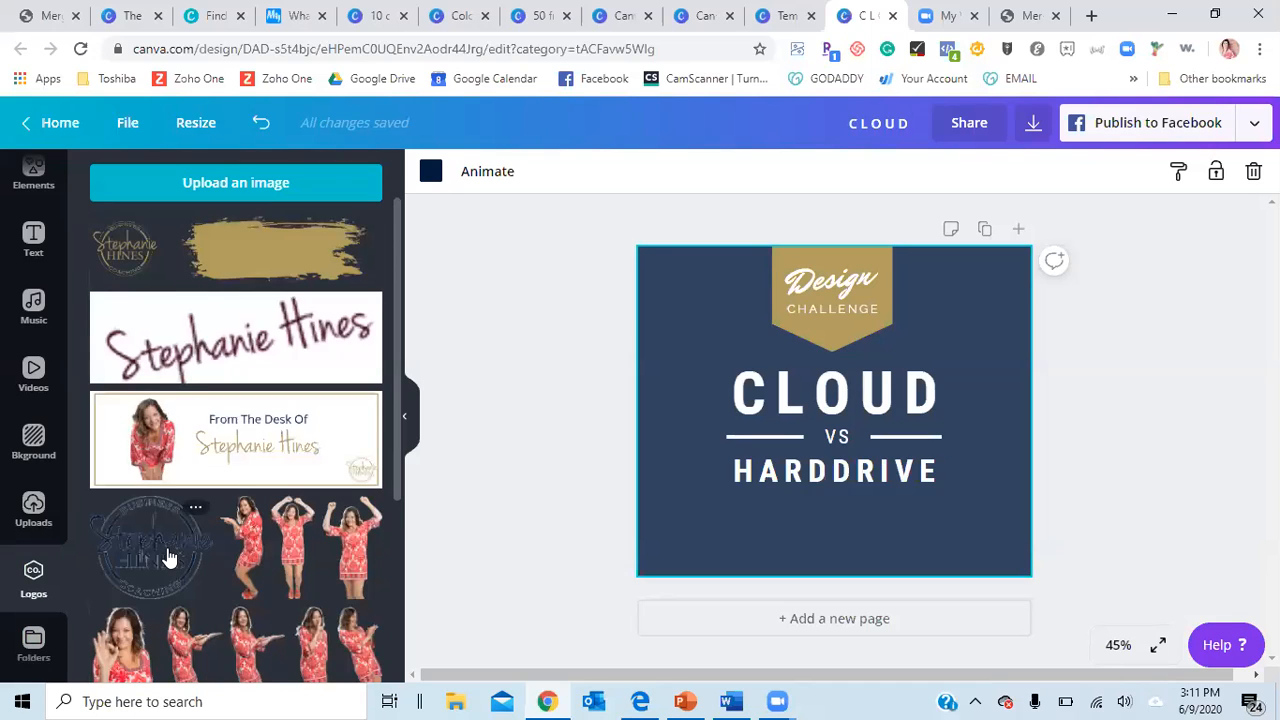
{"action": "left_click", "coordinate": [122, 265]}
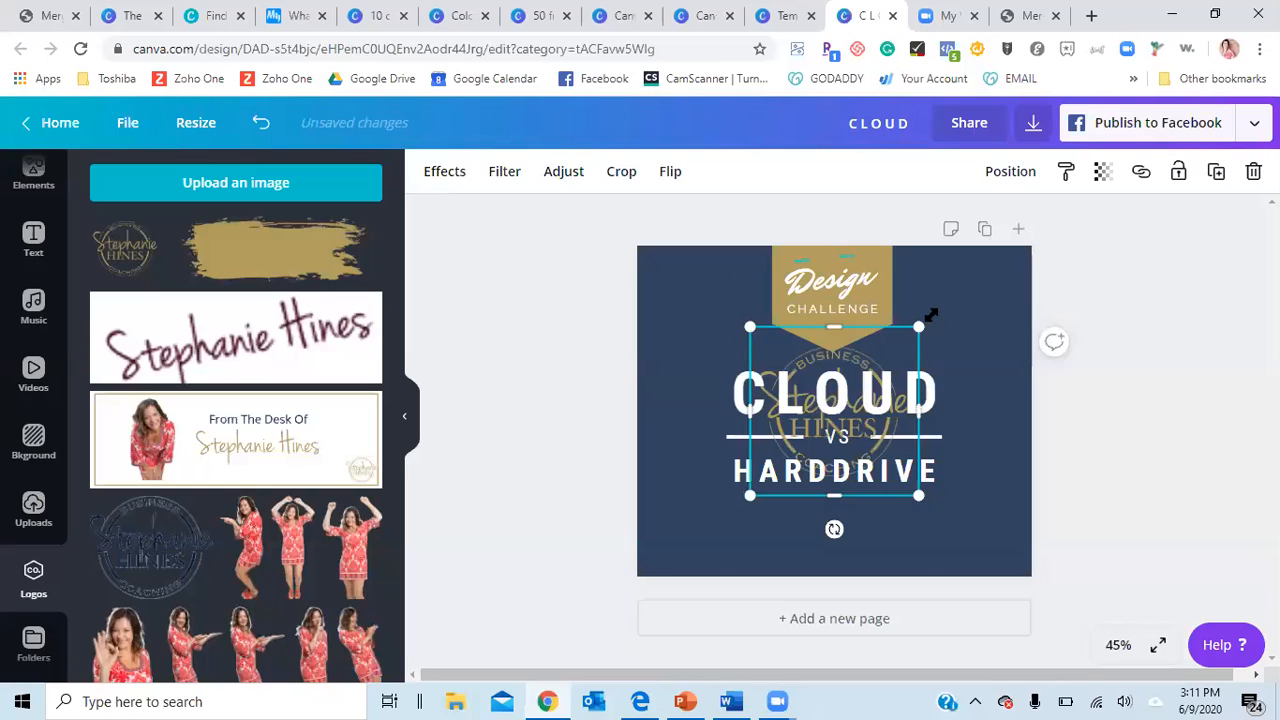
{"action": "left_click_drag", "start_coordinate": [890, 360], "coordinate": [851, 519]}
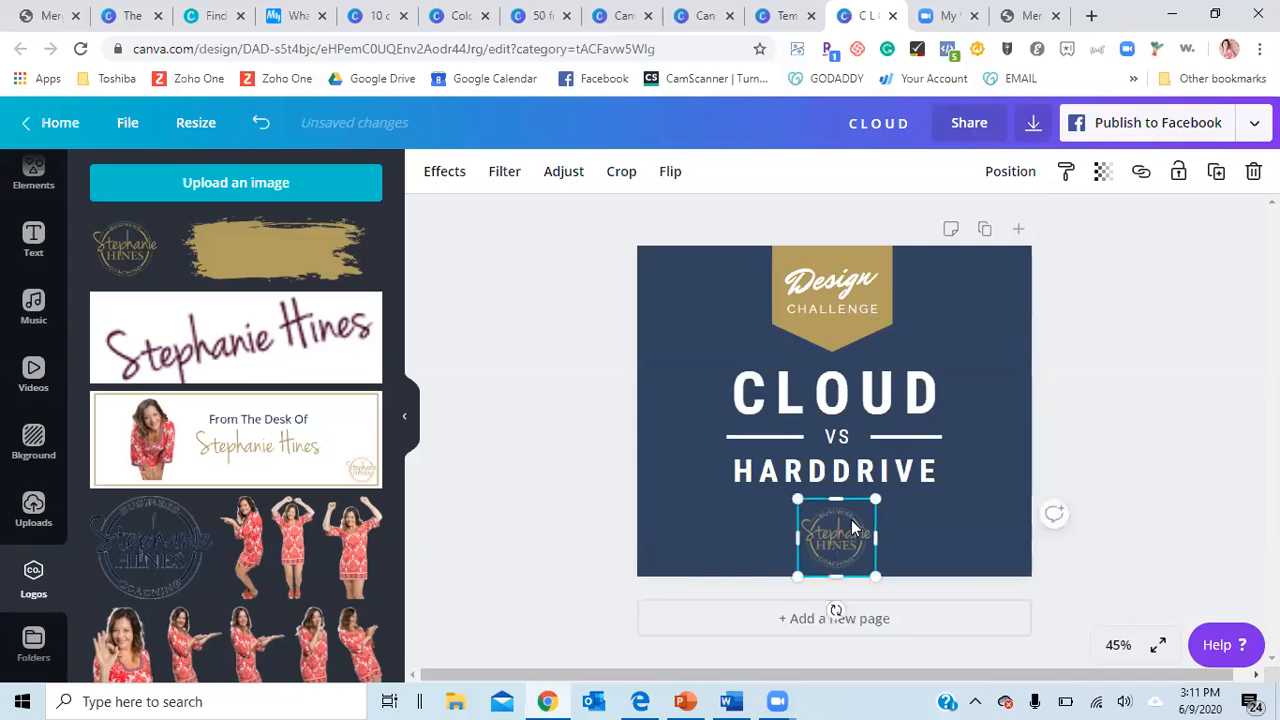
{"action": "left_click", "coordinate": [557, 443]}
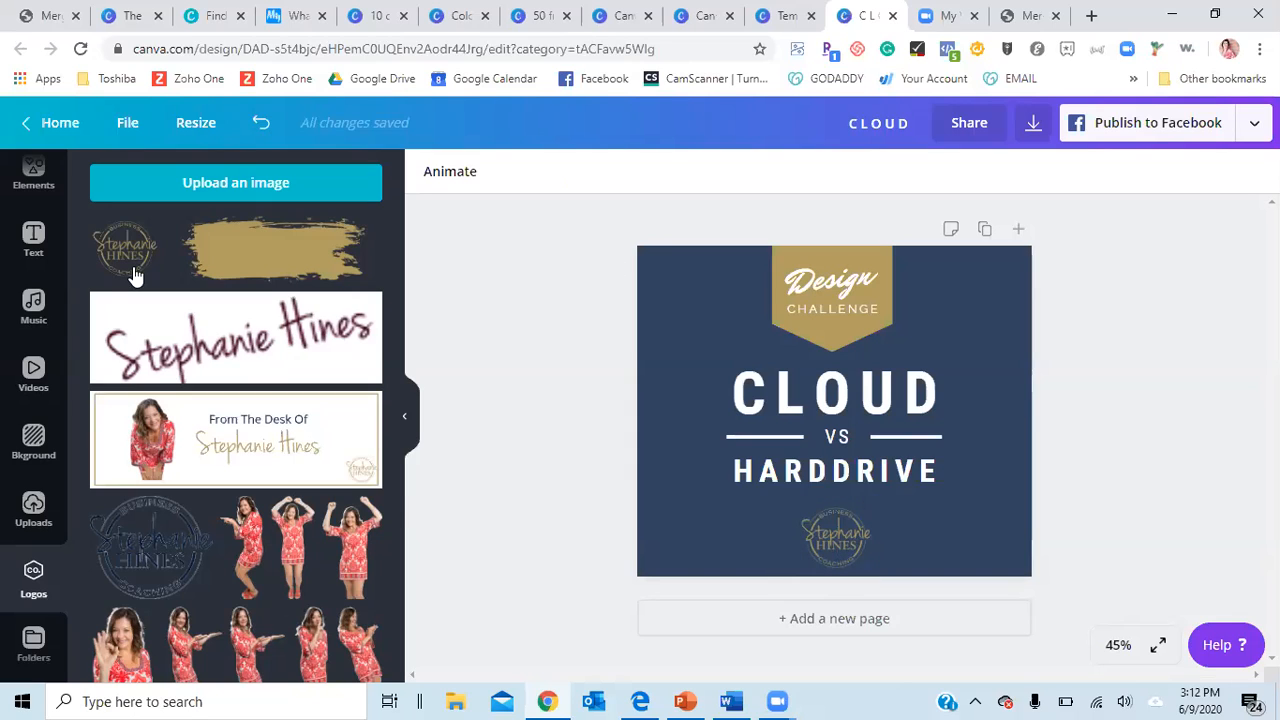
Add a small body text box to the post and zoom the page to 100%
{"action": "left_click", "coordinate": [34, 240]}
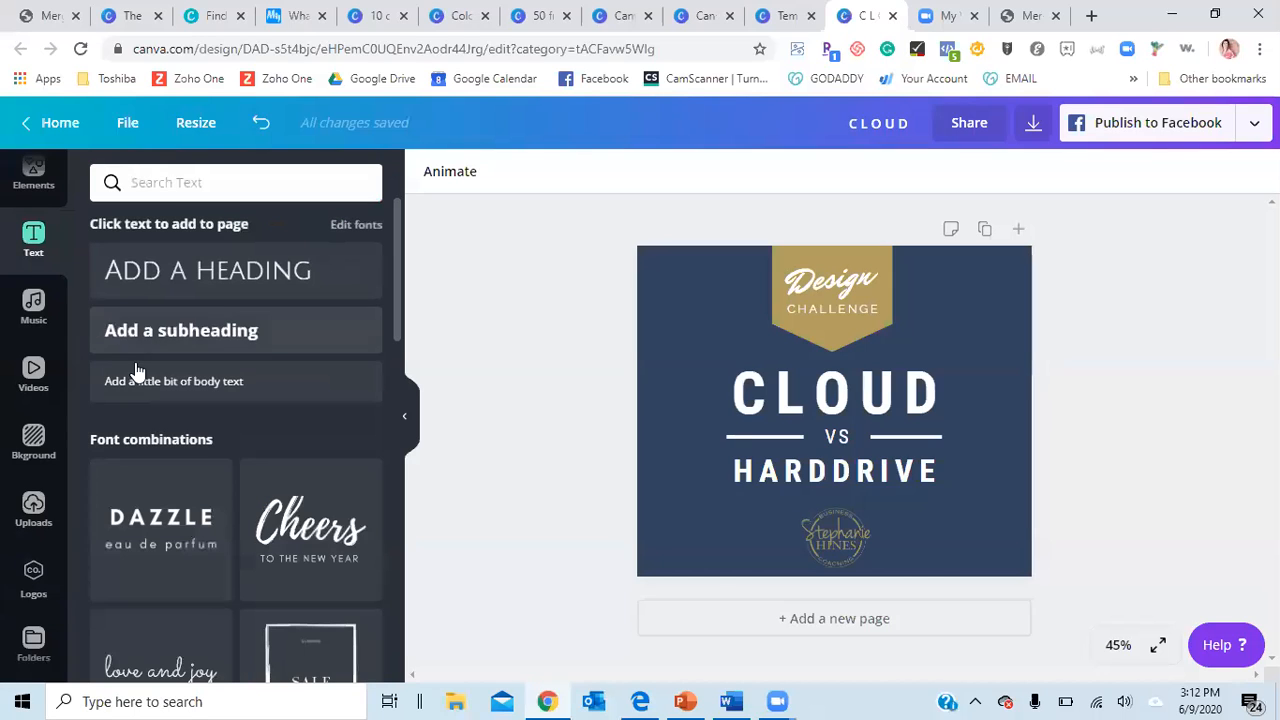
{"action": "left_click", "coordinate": [188, 394]}
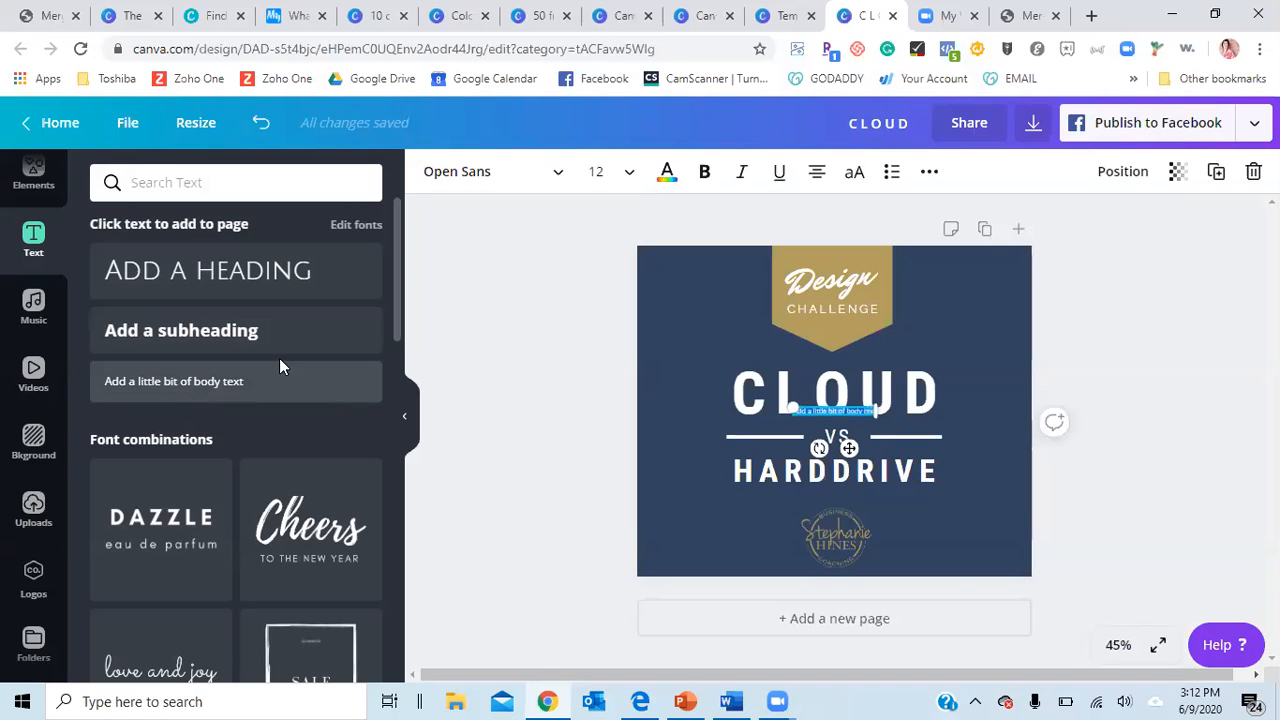
{"action": "left_click", "coordinate": [1120, 646]}
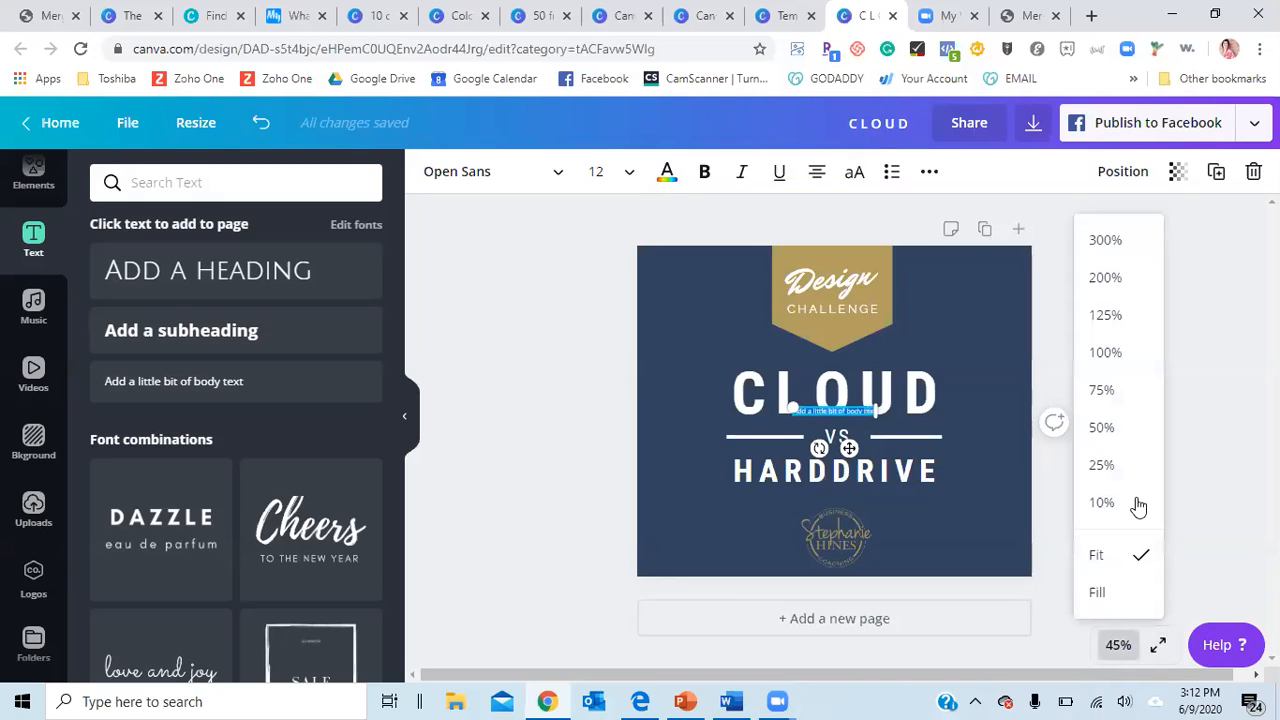
{"action": "left_click", "coordinate": [1105, 352]}
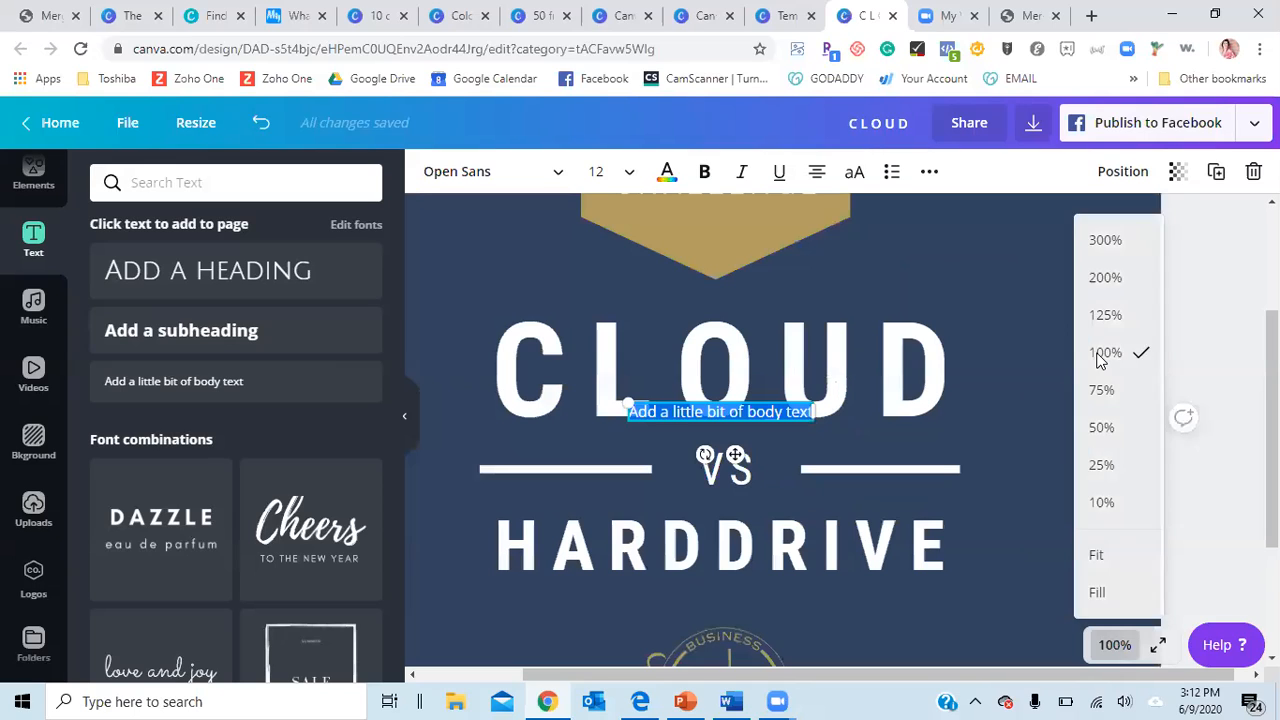
Replace the placeholder with the creator's website address and move it to the lower left
{"action": "left_click", "coordinate": [683, 412]}
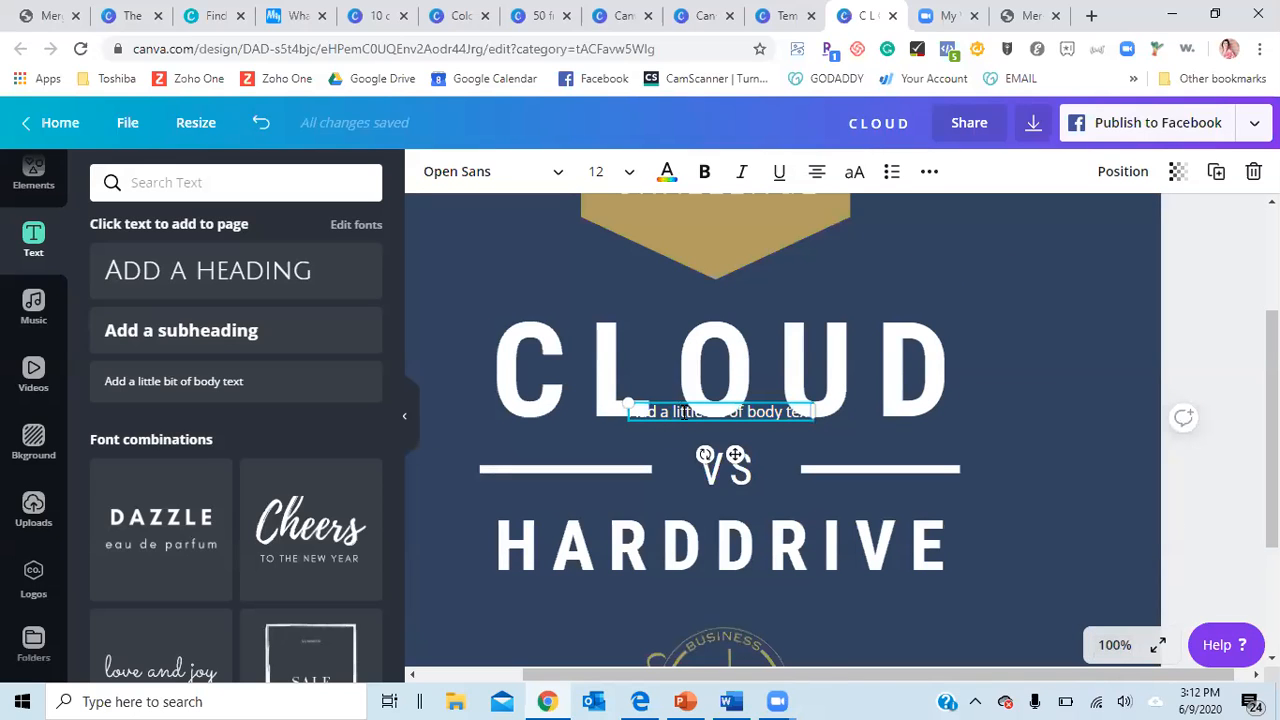
{"action": "triple_click", "coordinate": [683, 412]}
{"action": "left_click", "coordinate": [683, 412]}
{"action": "type", "text": "www"}
{"action": "triple_click", "coordinate": [683, 412]}
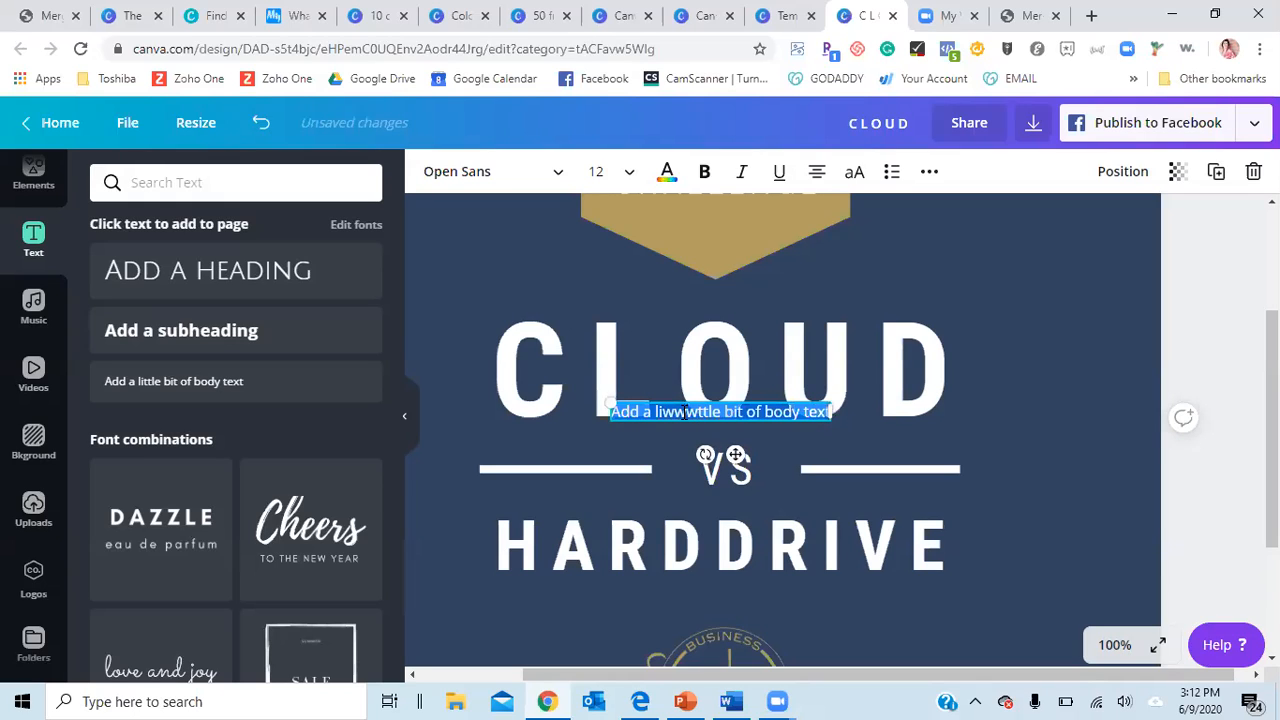
{"action": "type", "text": "www.ste"}
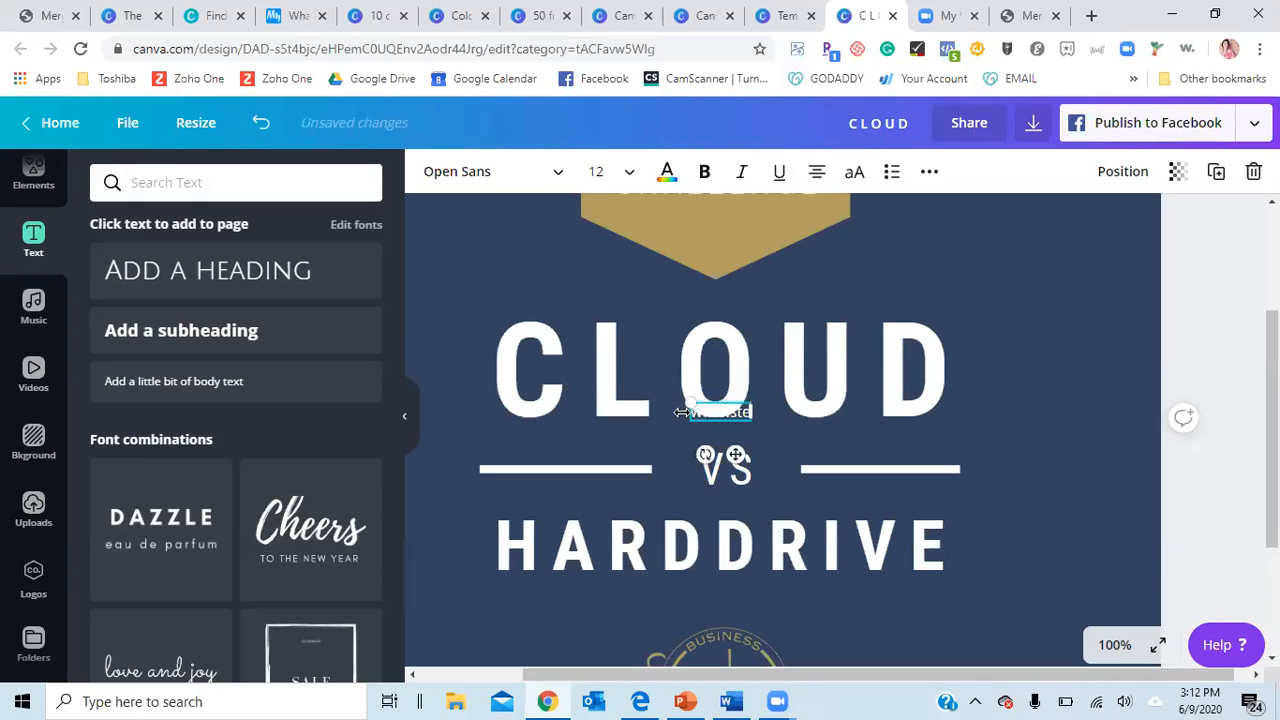
{"action": "type", "text": "phanieHine"}
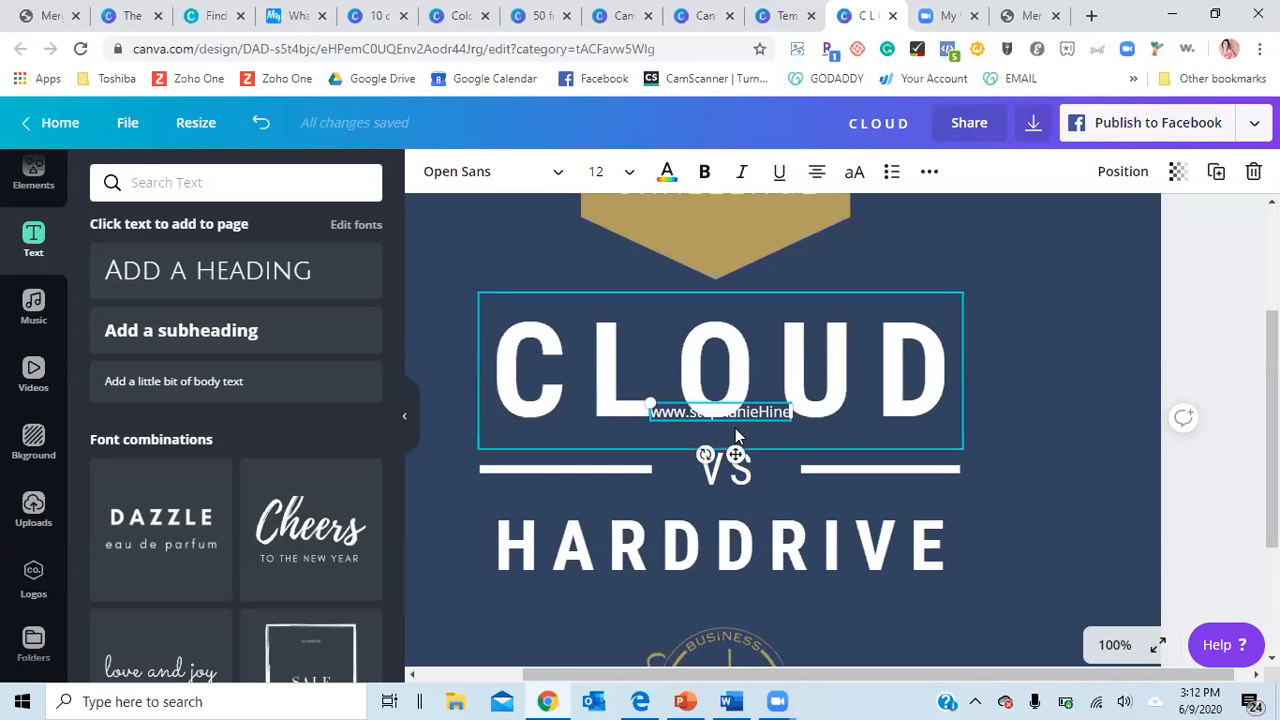
{"action": "type", "text": "s.com"}
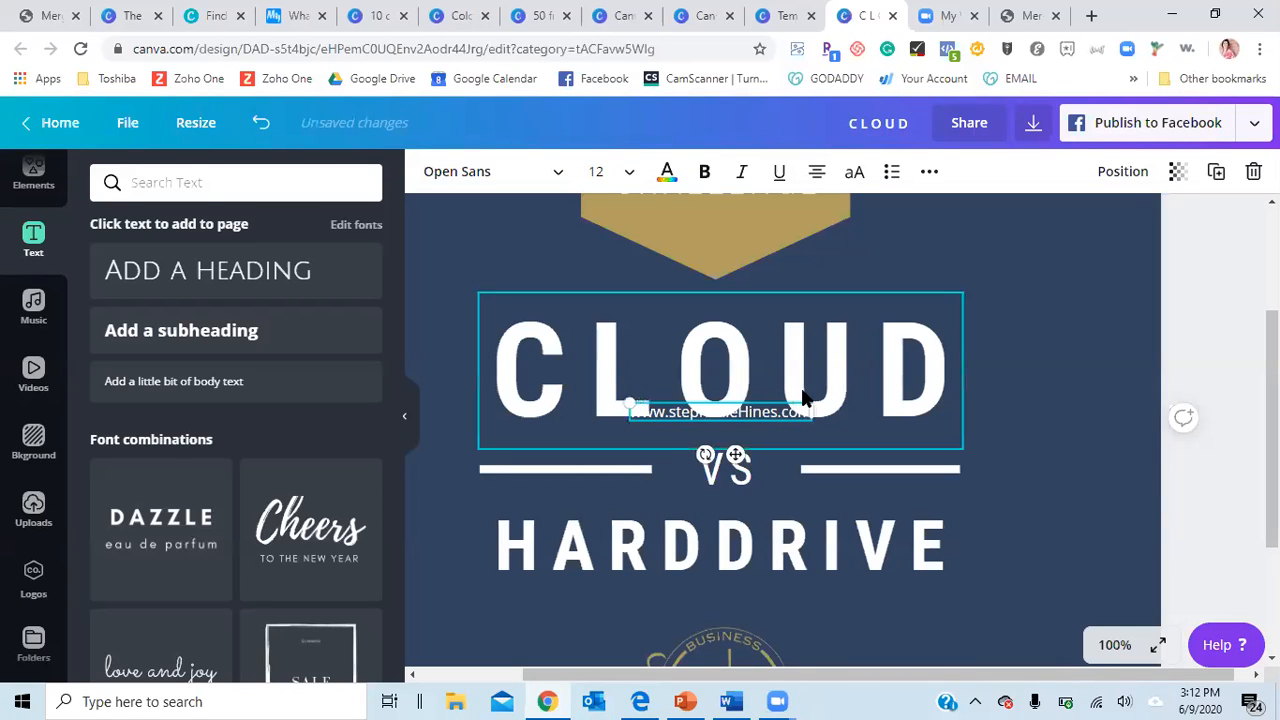
{"action": "key", "text": "Return"}
{"action": "left_click_drag", "start_coordinate": [787, 435], "coordinate": [643, 658]}
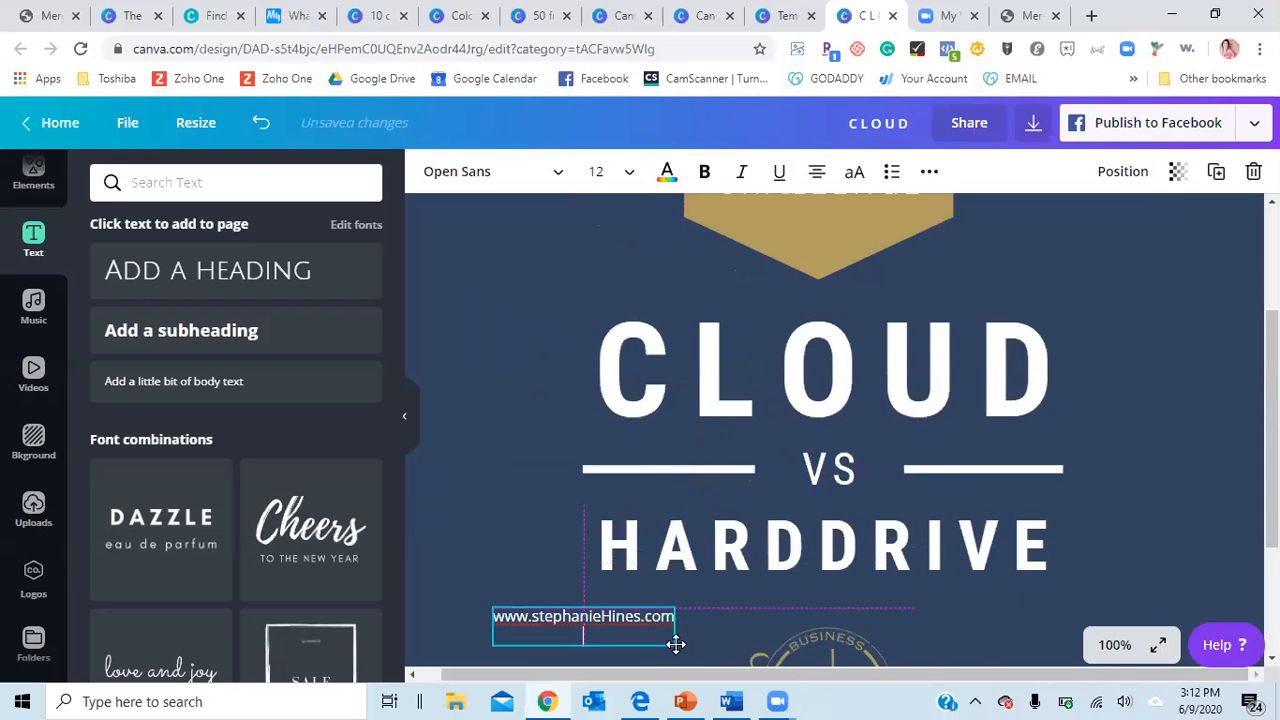
At 50% zoom, lower the website text level with the logo and set it to size 14
{"action": "left_click", "coordinate": [1112, 645]}
{"action": "left_click", "coordinate": [1095, 427]}
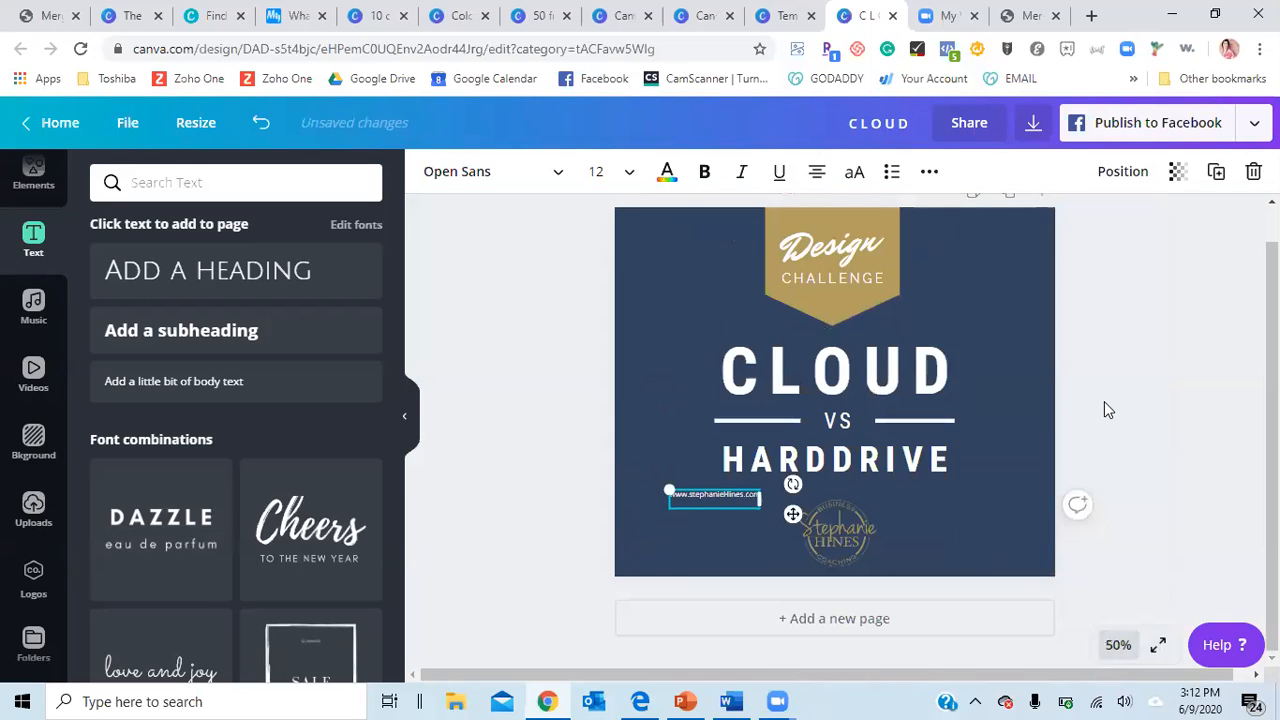
{"action": "left_click", "coordinate": [654, 512]}
{"action": "left_click", "coordinate": [710, 498]}
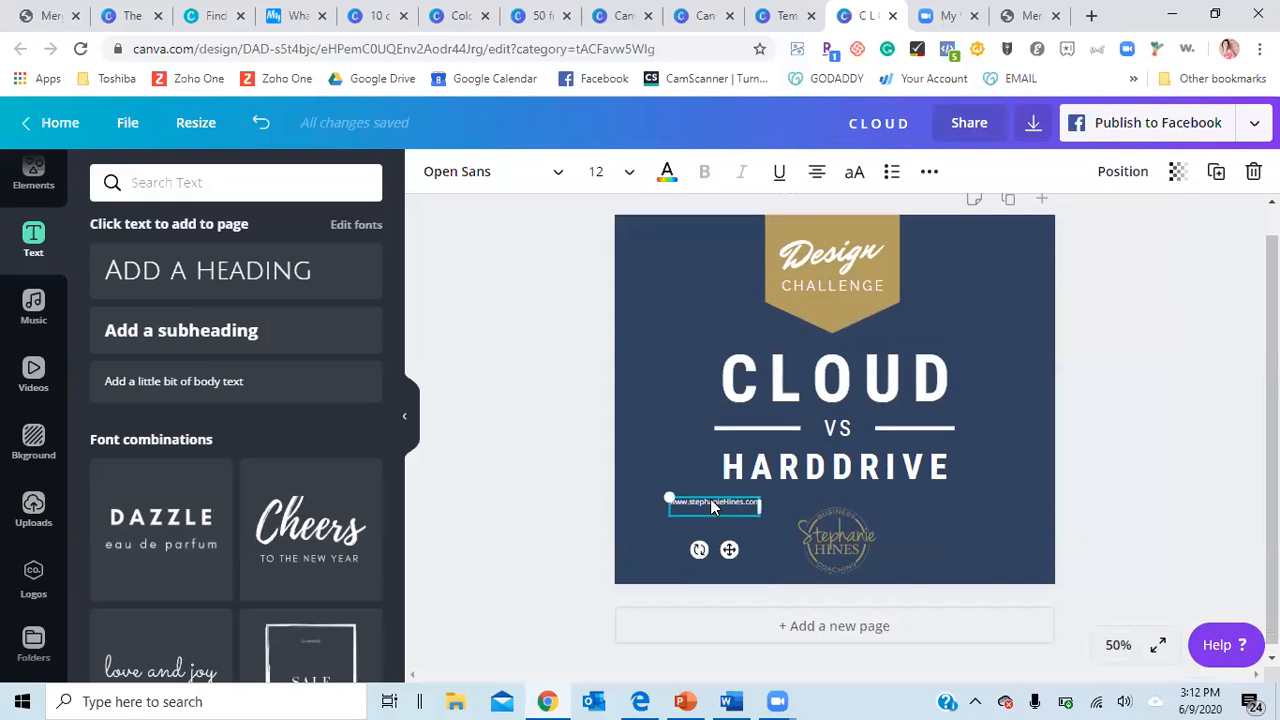
{"action": "left_click_drag", "start_coordinate": [714, 516], "coordinate": [697, 560]}
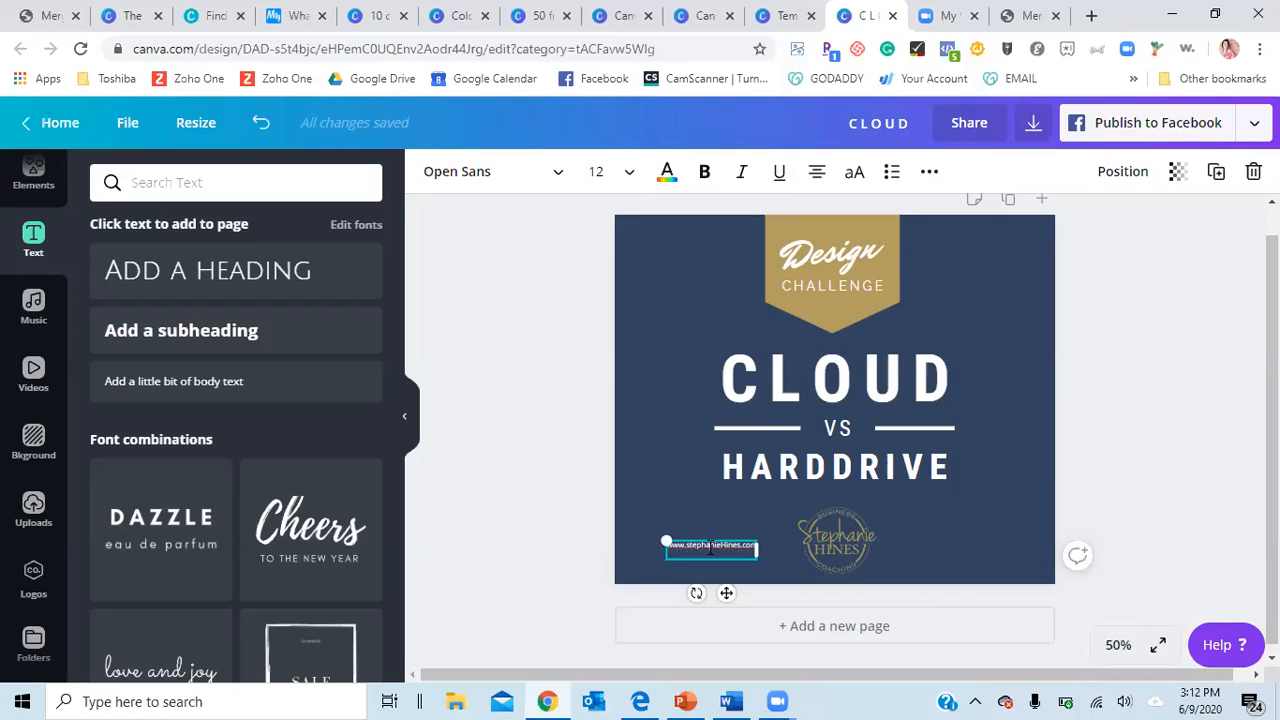
{"action": "double_click", "coordinate": [710, 547]}
{"action": "left_click", "coordinate": [628, 178]}
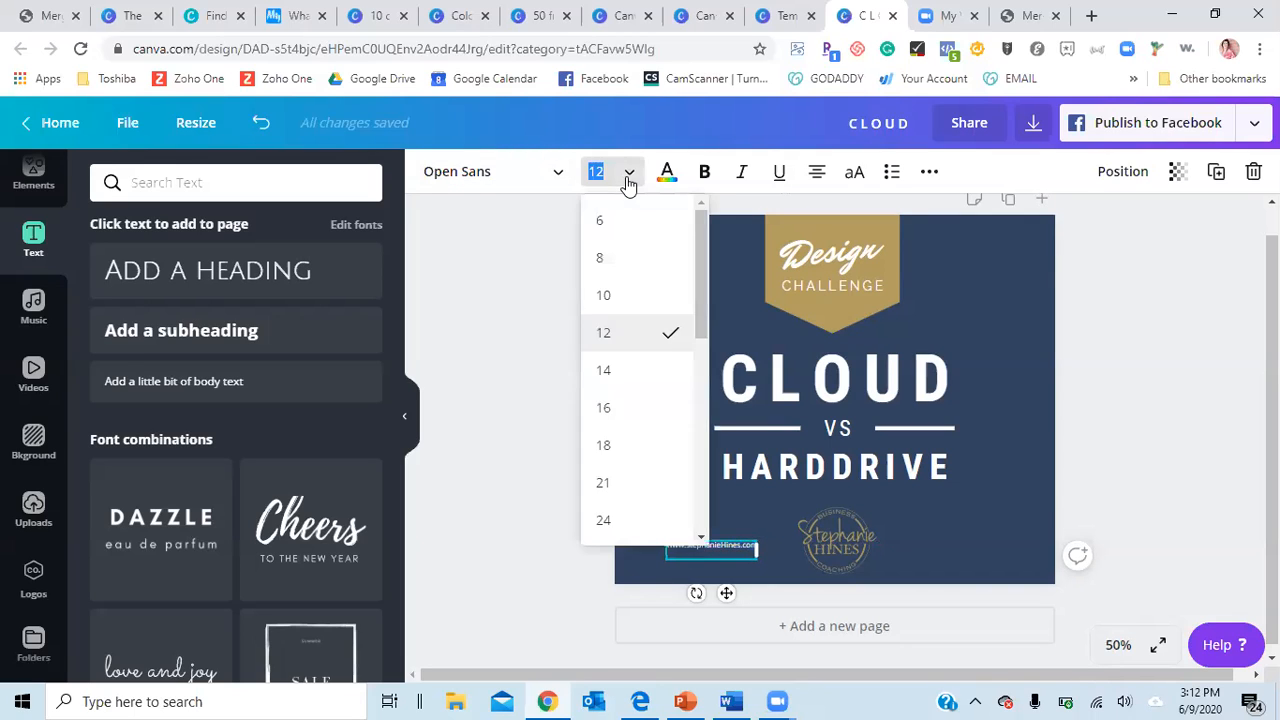
{"action": "left_click", "coordinate": [624, 371]}
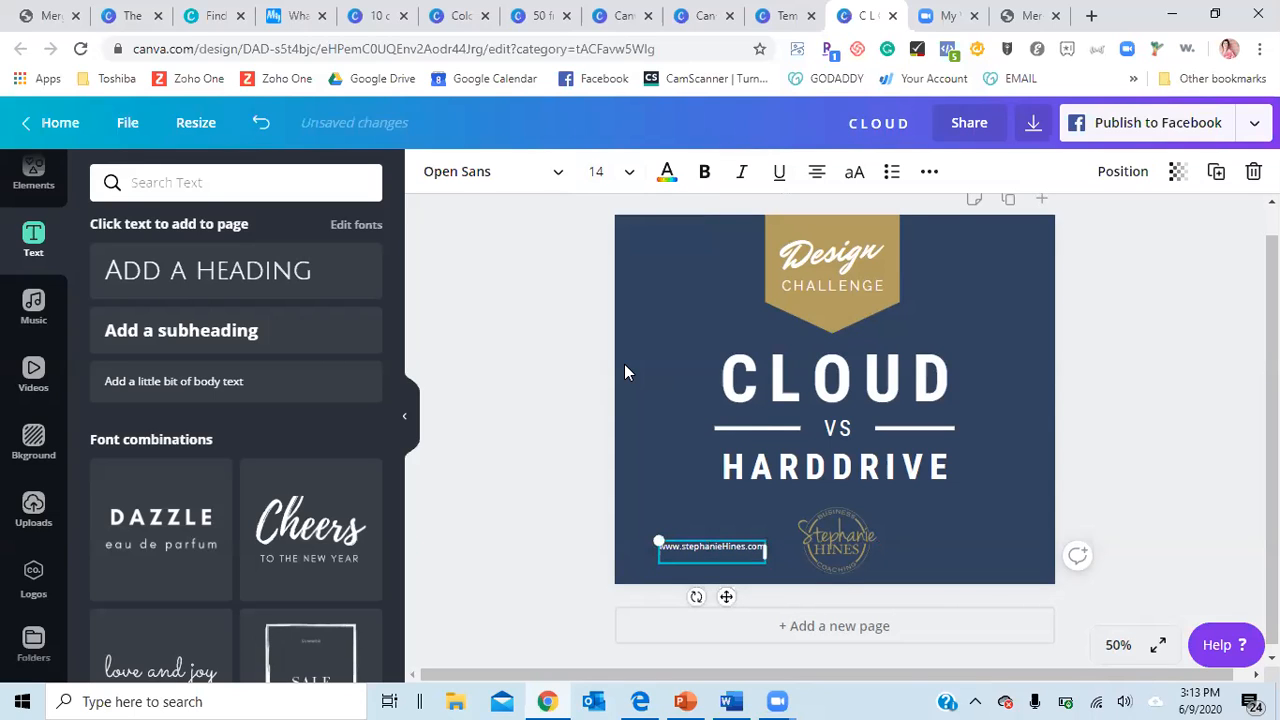
{"action": "left_click", "coordinate": [536, 379]}
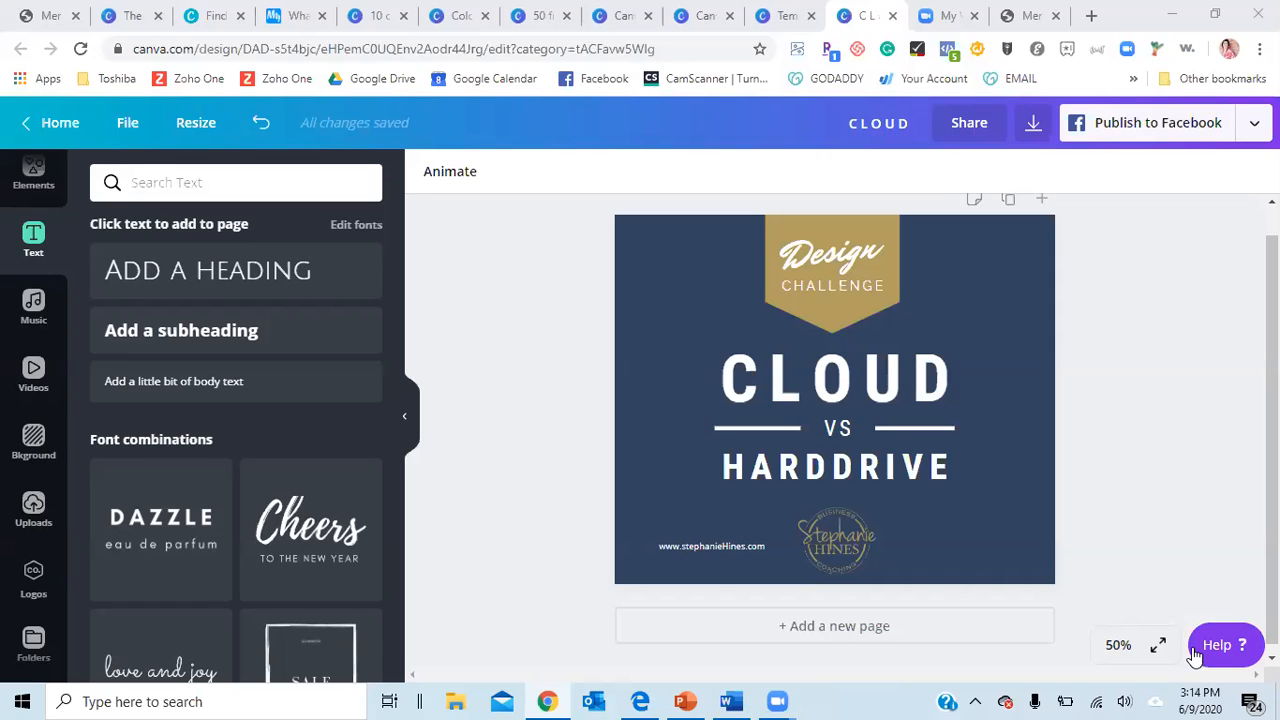
Check the layout by selecting the CLOUD heading and the logo in turn
{"action": "left_click", "coordinate": [527, 570]}
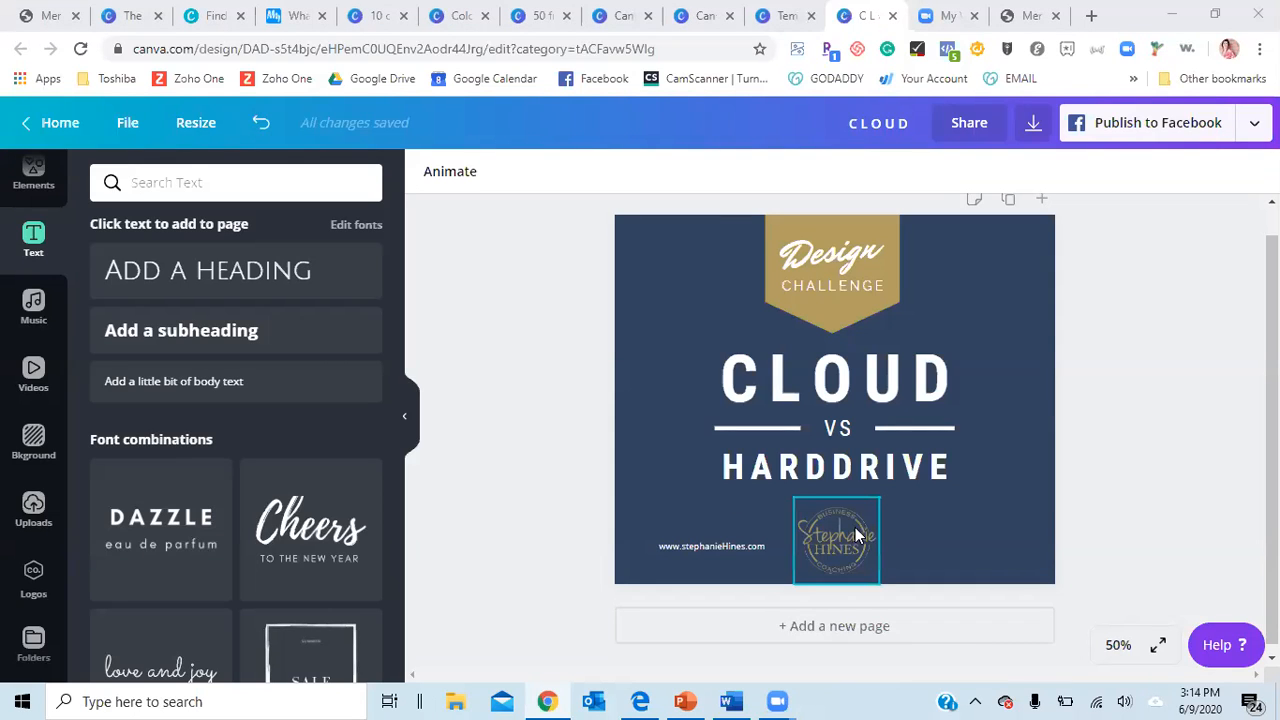
{"action": "left_click", "coordinate": [838, 413]}
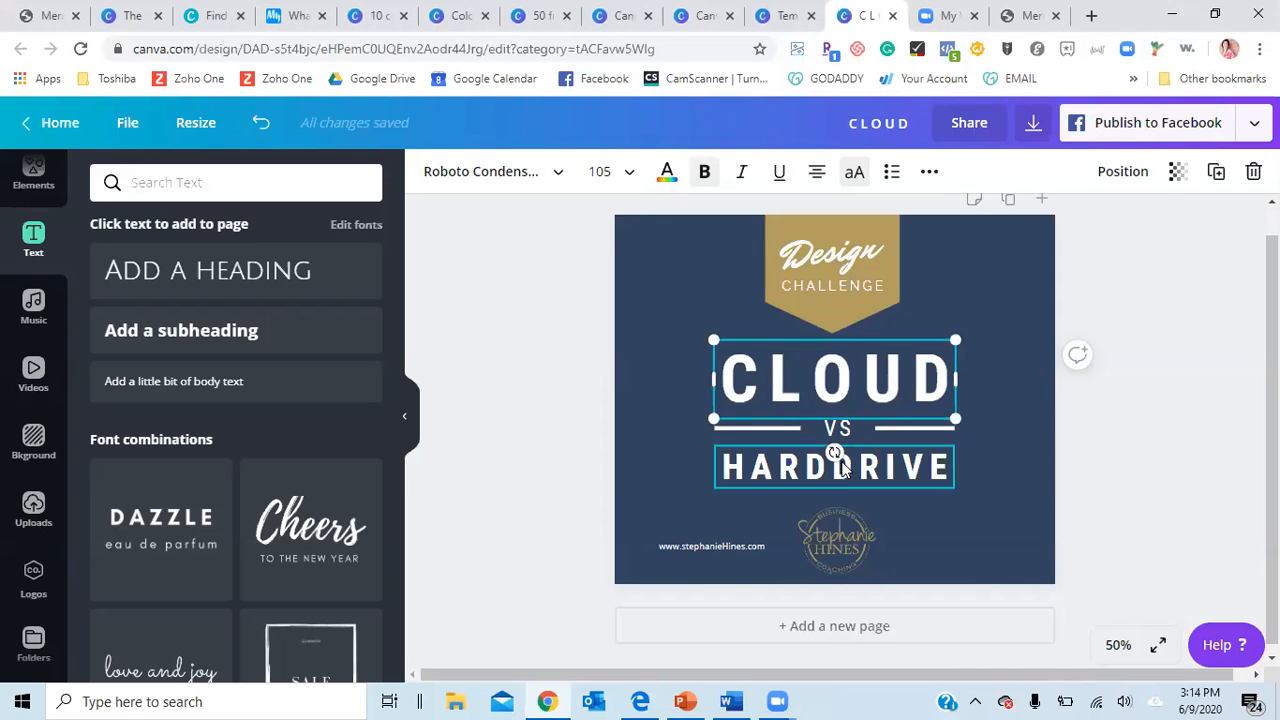
{"action": "left_click", "coordinate": [836, 533]}
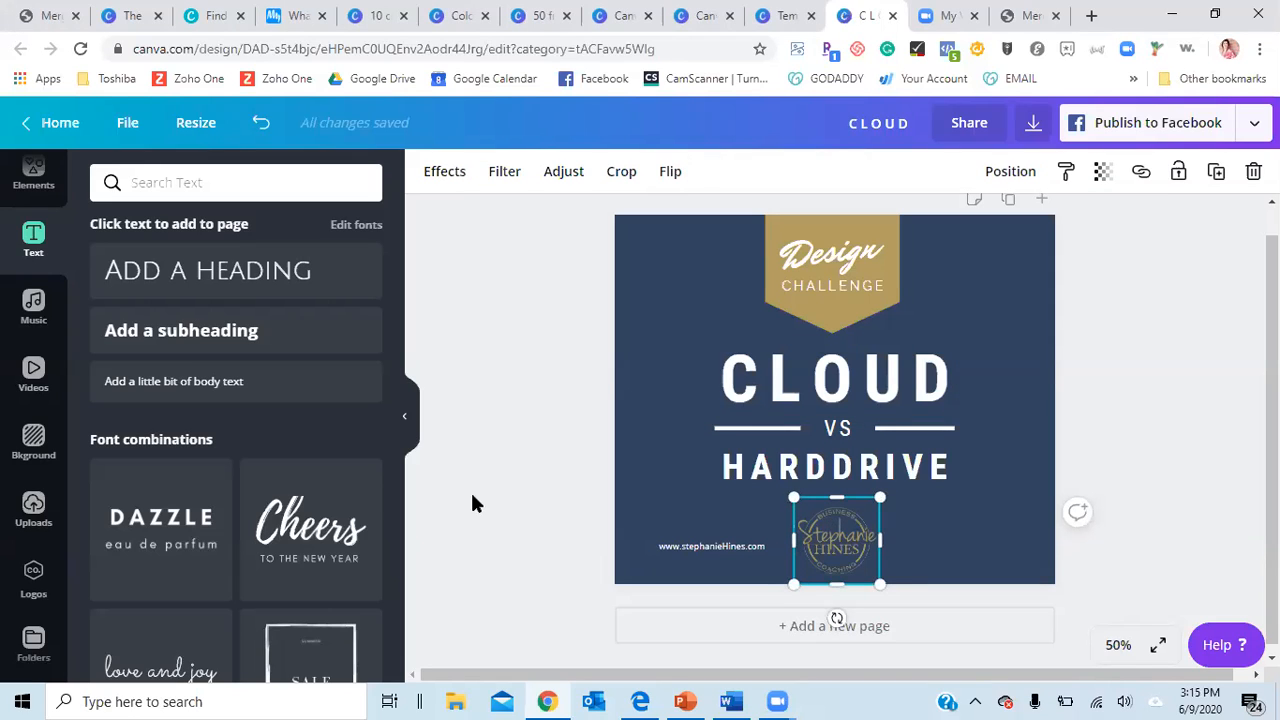
{"action": "left_click", "coordinate": [508, 478]}
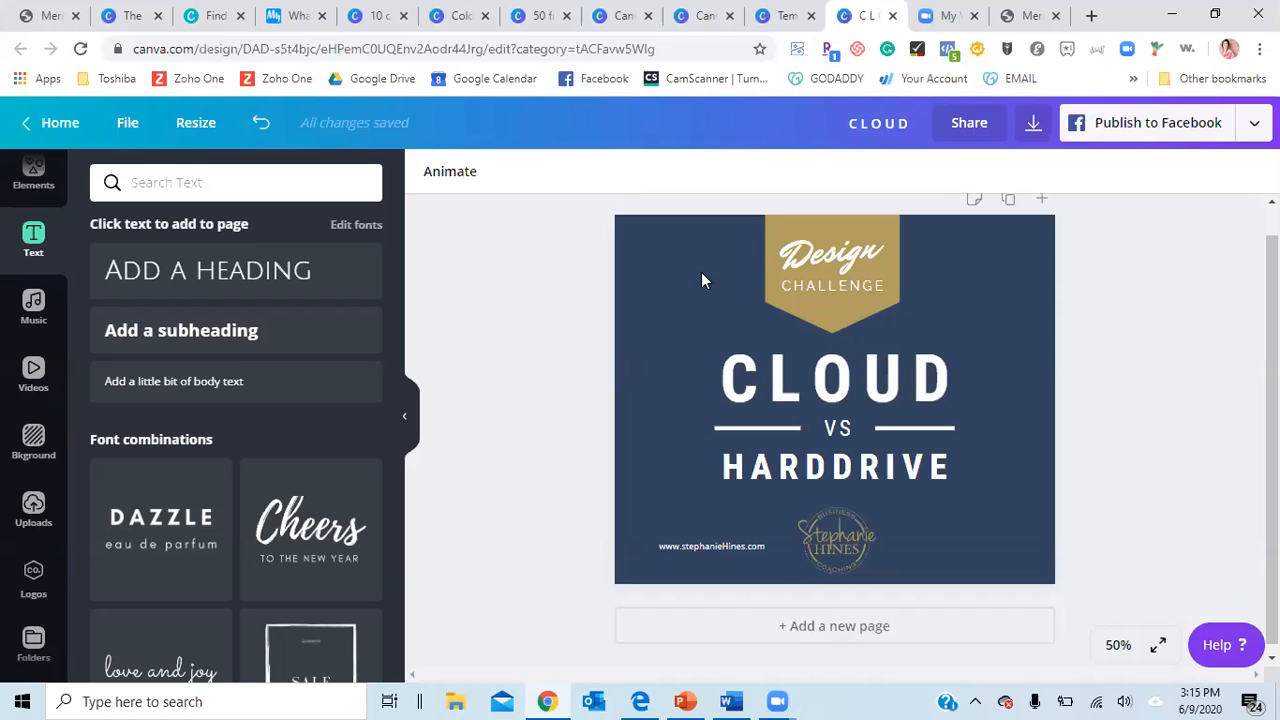
Try the Block, Fade, Pan, Rise, Tumble and Simple page animations
{"action": "left_click", "coordinate": [451, 172]}
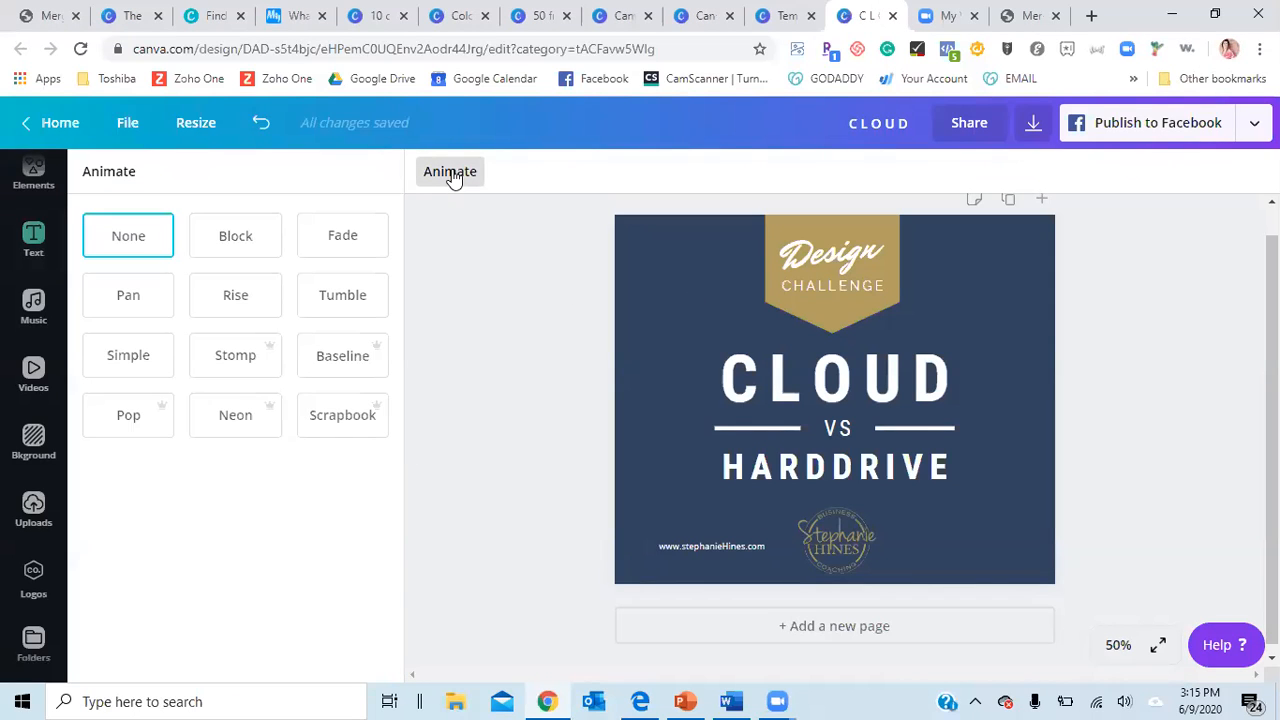
{"action": "left_click", "coordinate": [497, 319]}
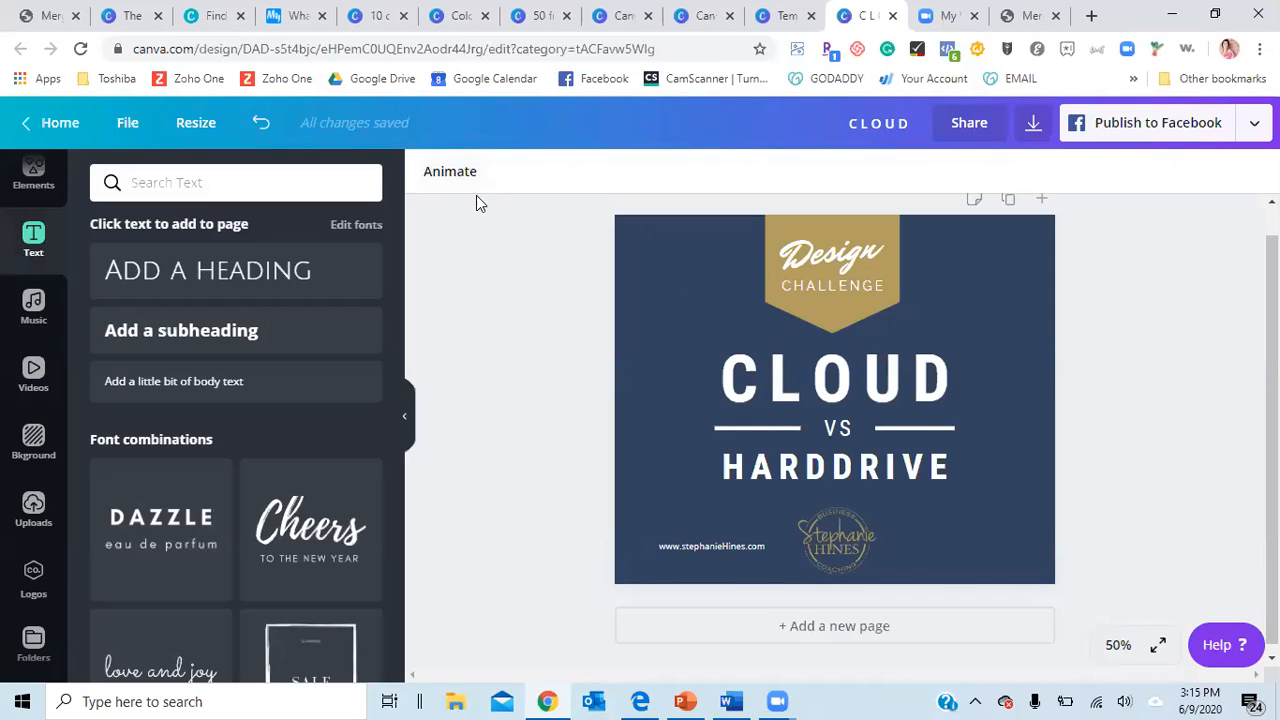
{"action": "left_click", "coordinate": [451, 172]}
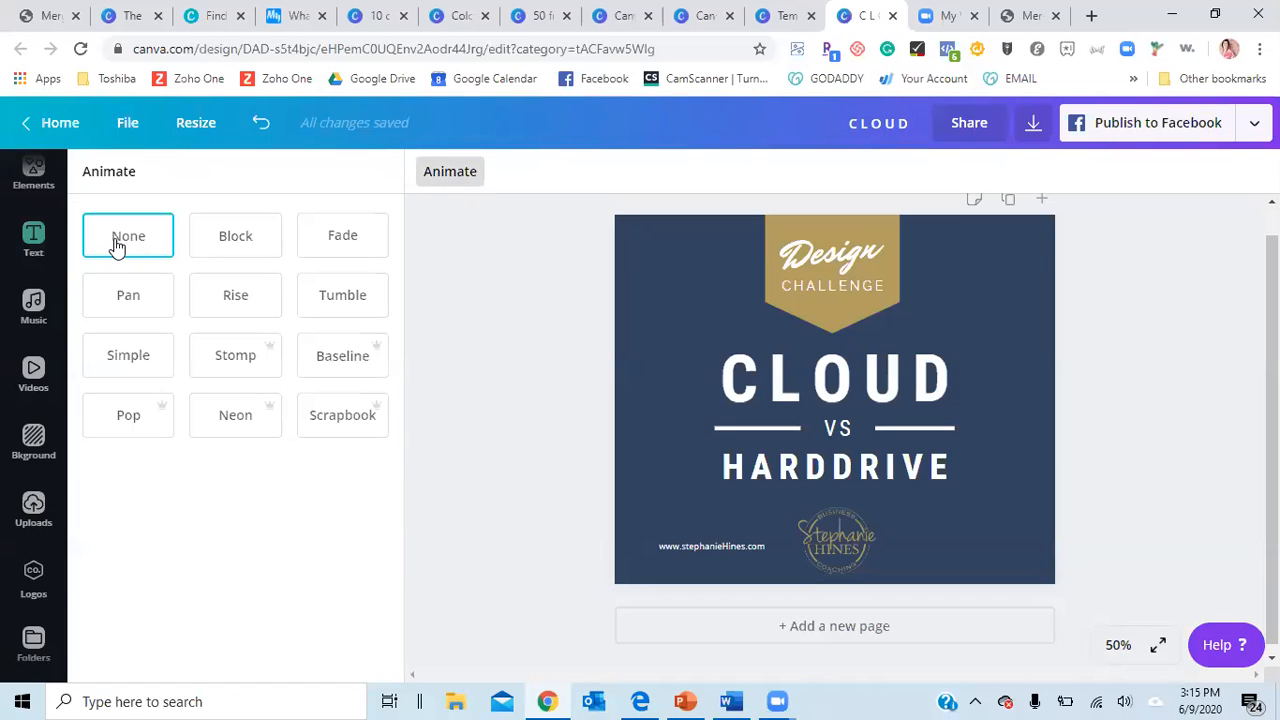
{"action": "left_click", "coordinate": [228, 245]}
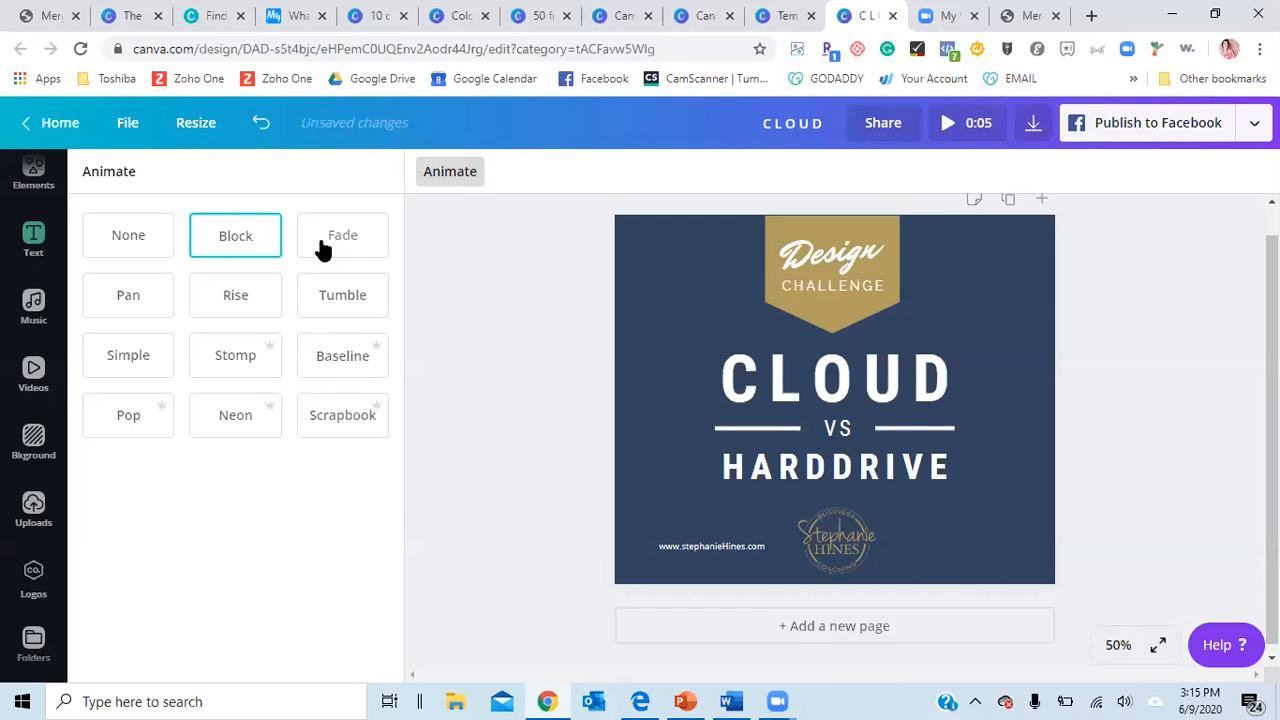
{"action": "left_click", "coordinate": [329, 249]}
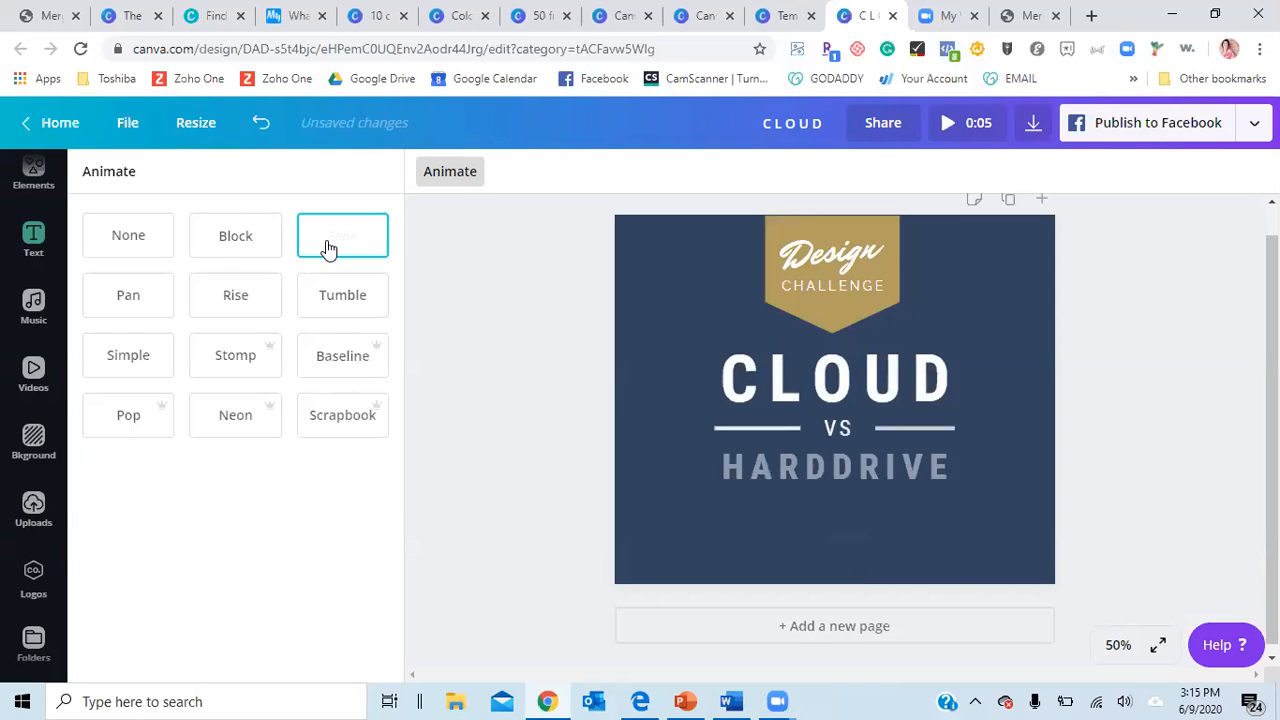
{"action": "left_click", "coordinate": [138, 305]}
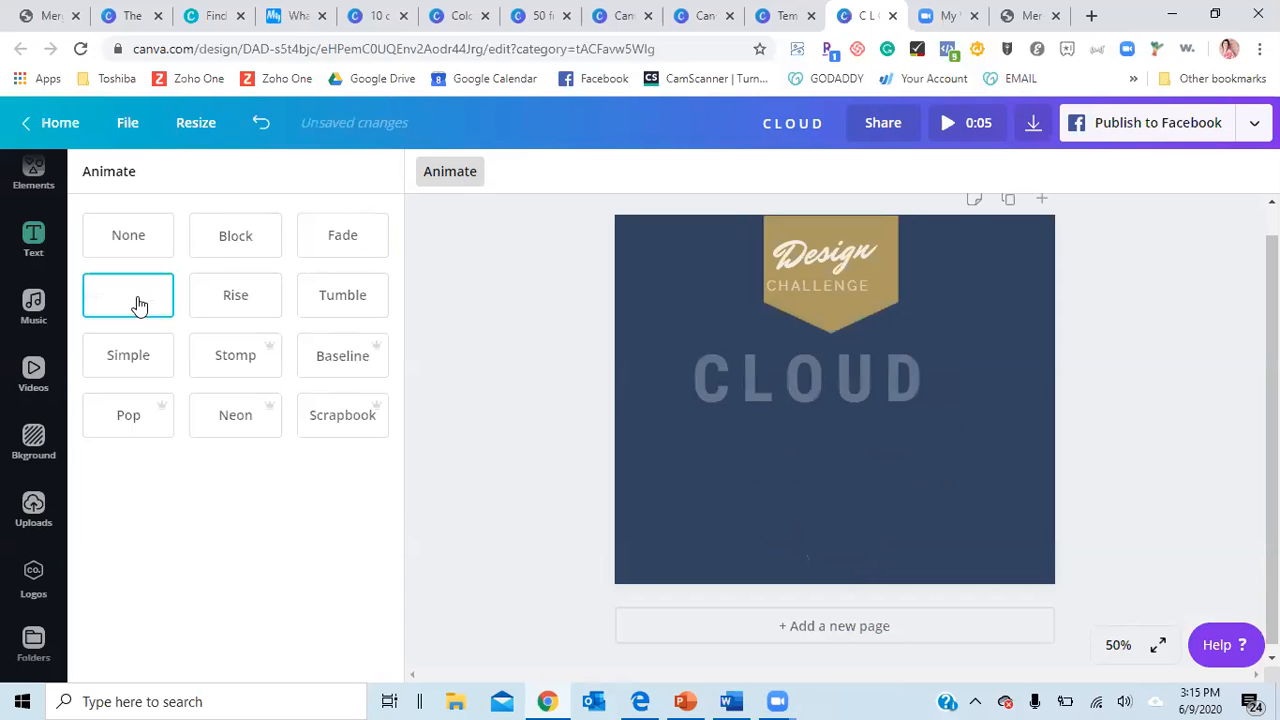
{"action": "left_click", "coordinate": [244, 301]}
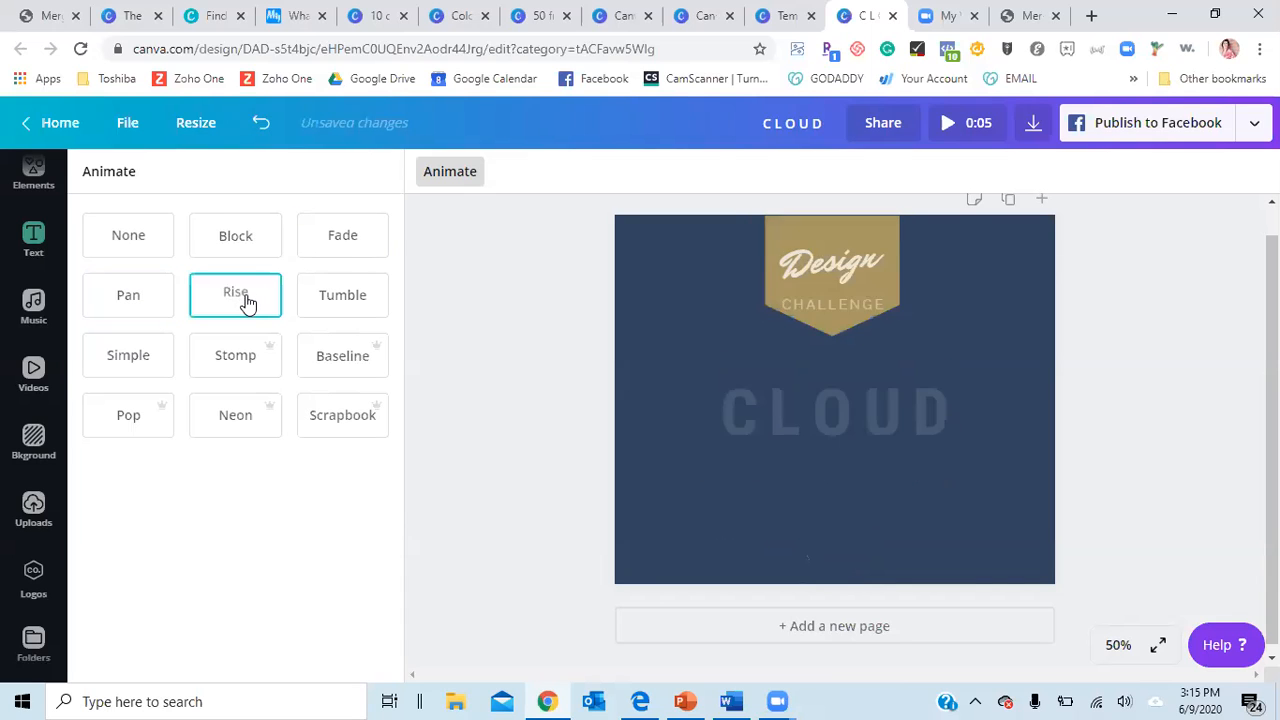
{"action": "left_click", "coordinate": [318, 302]}
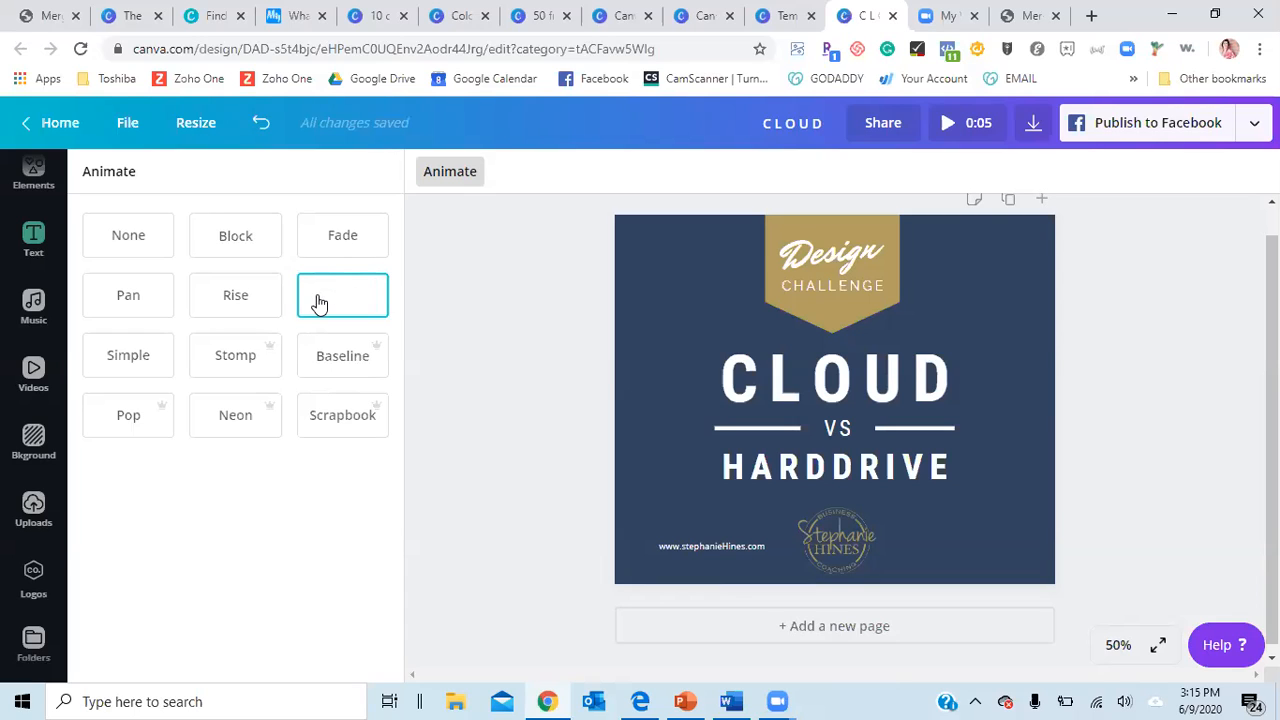
{"action": "left_click", "coordinate": [125, 360]}
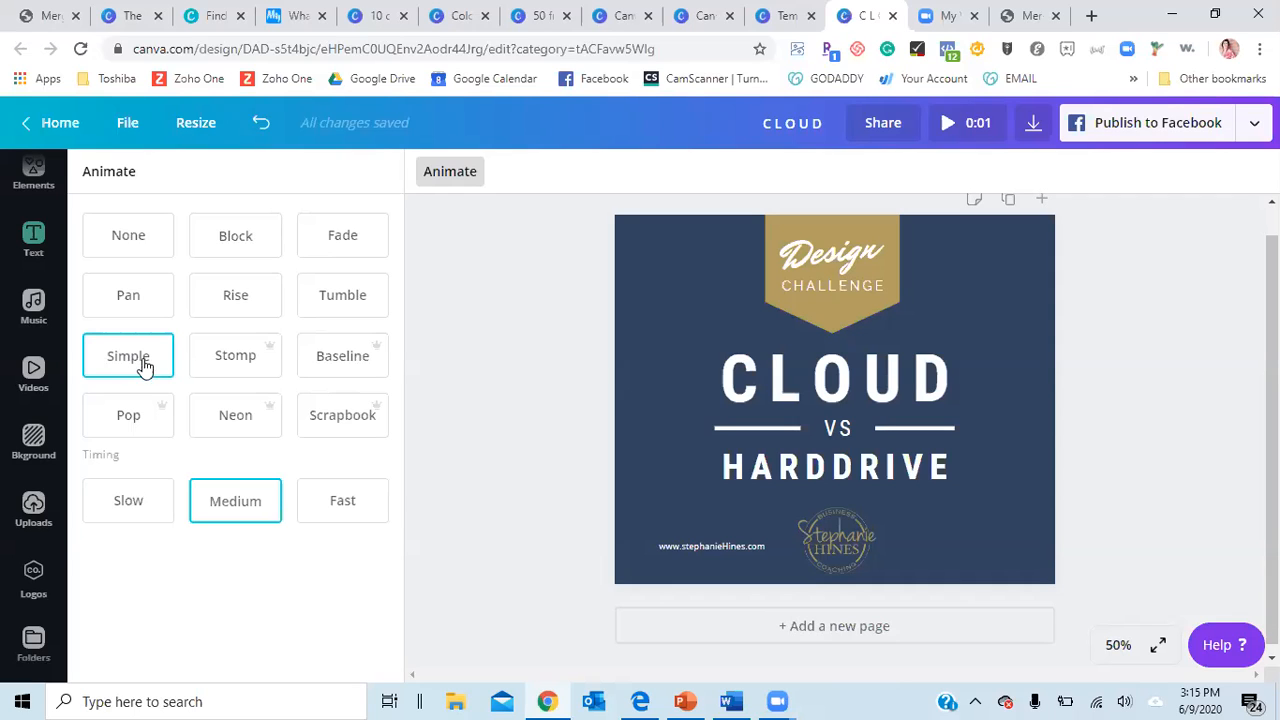
Preview Stomp and Baseline, then settle on the Pop animation
{"action": "left_click", "coordinate": [235, 366]}
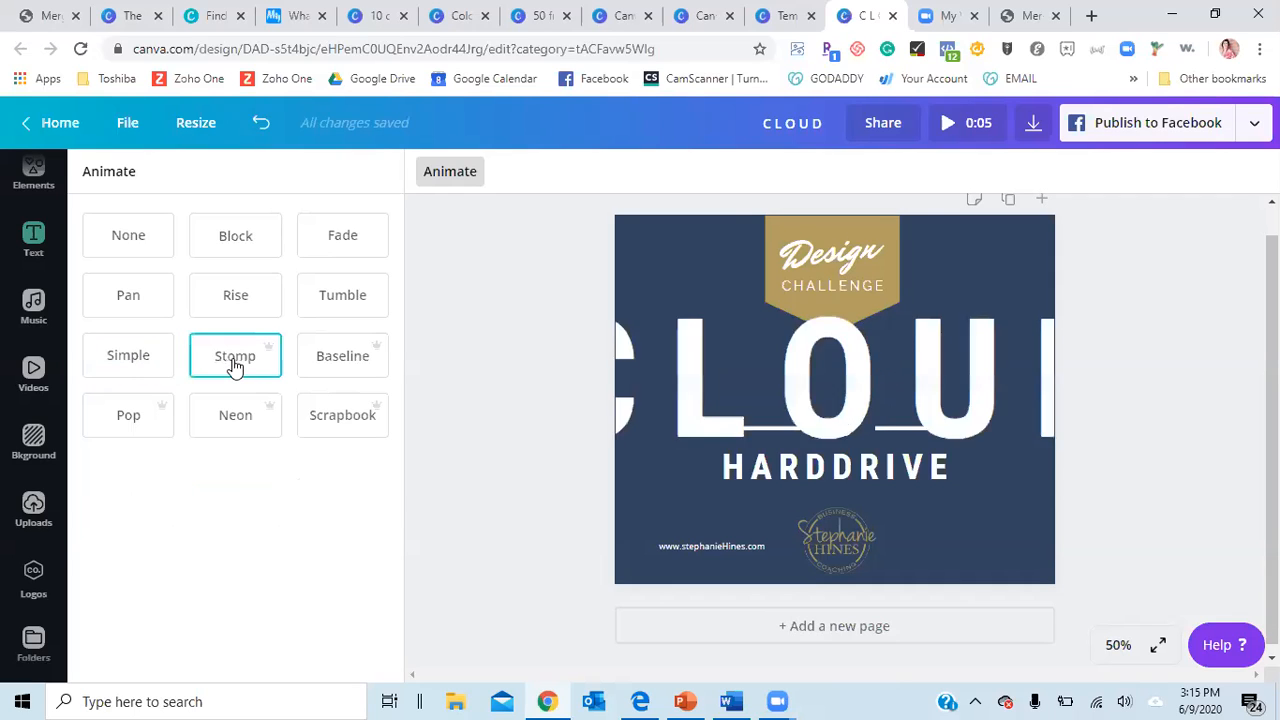
{"action": "left_click", "coordinate": [330, 364]}
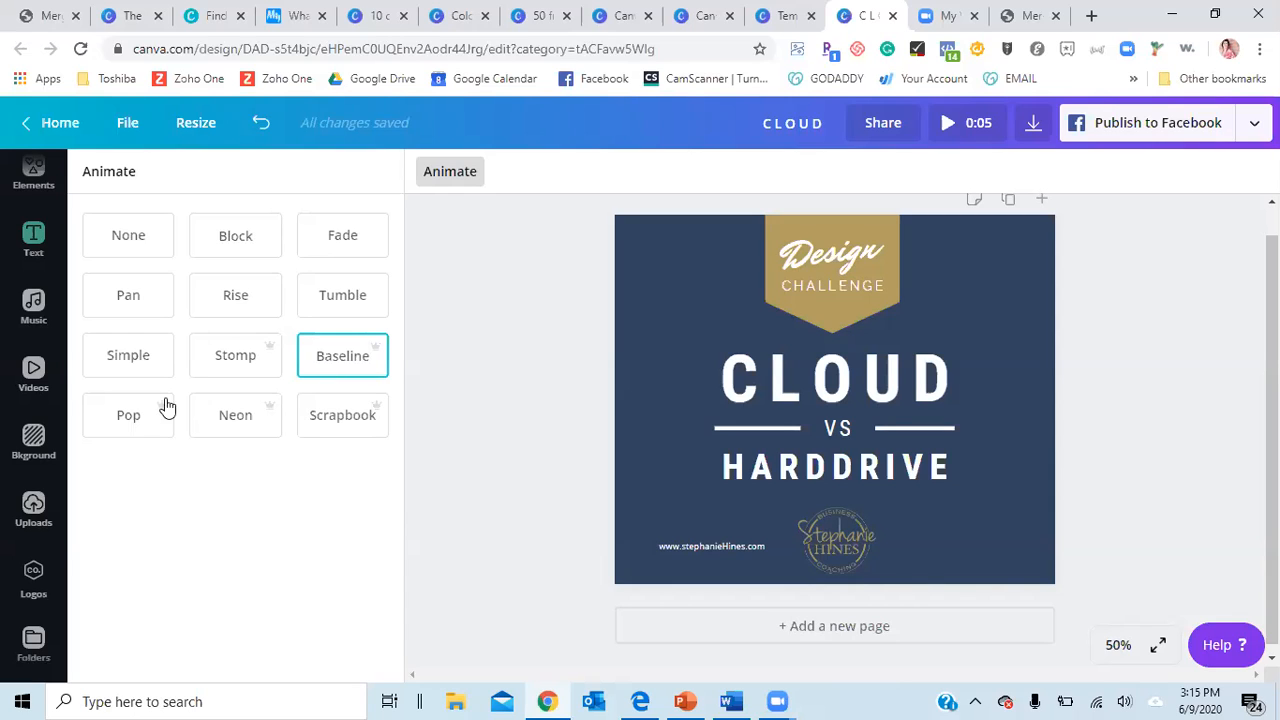
{"action": "left_click", "coordinate": [143, 420]}
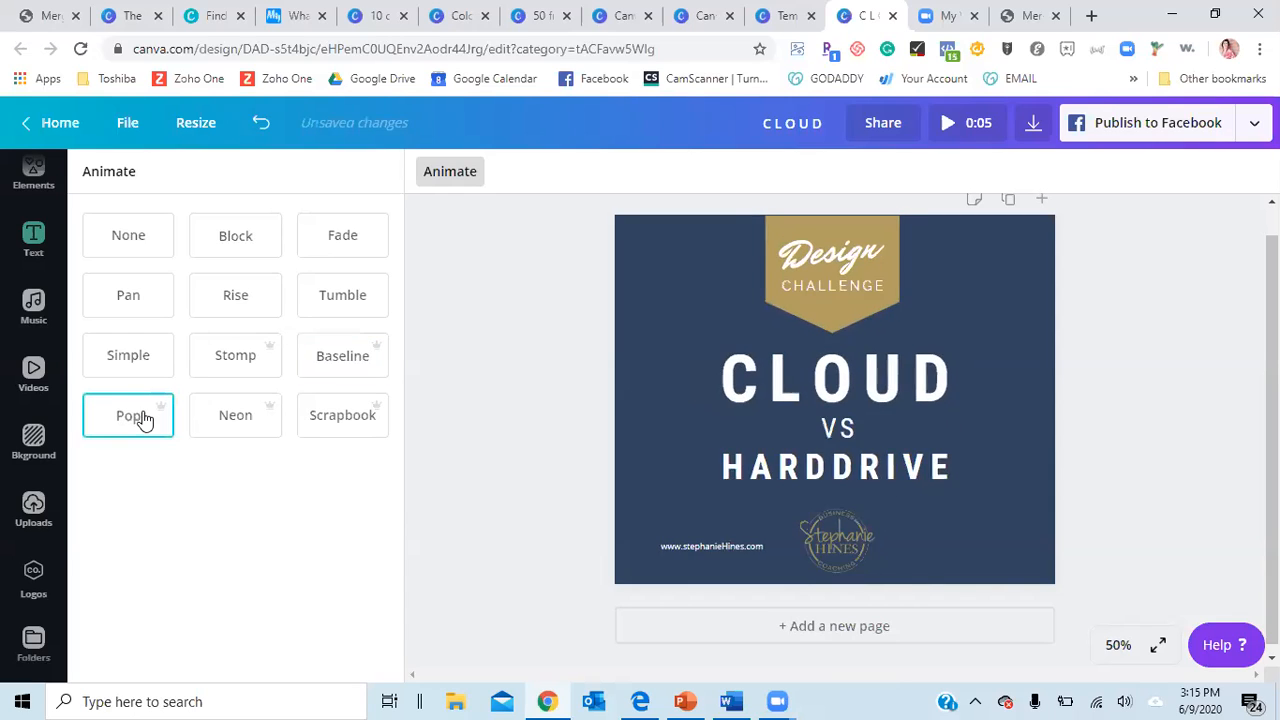
{"action": "left_click", "coordinate": [463, 355]}
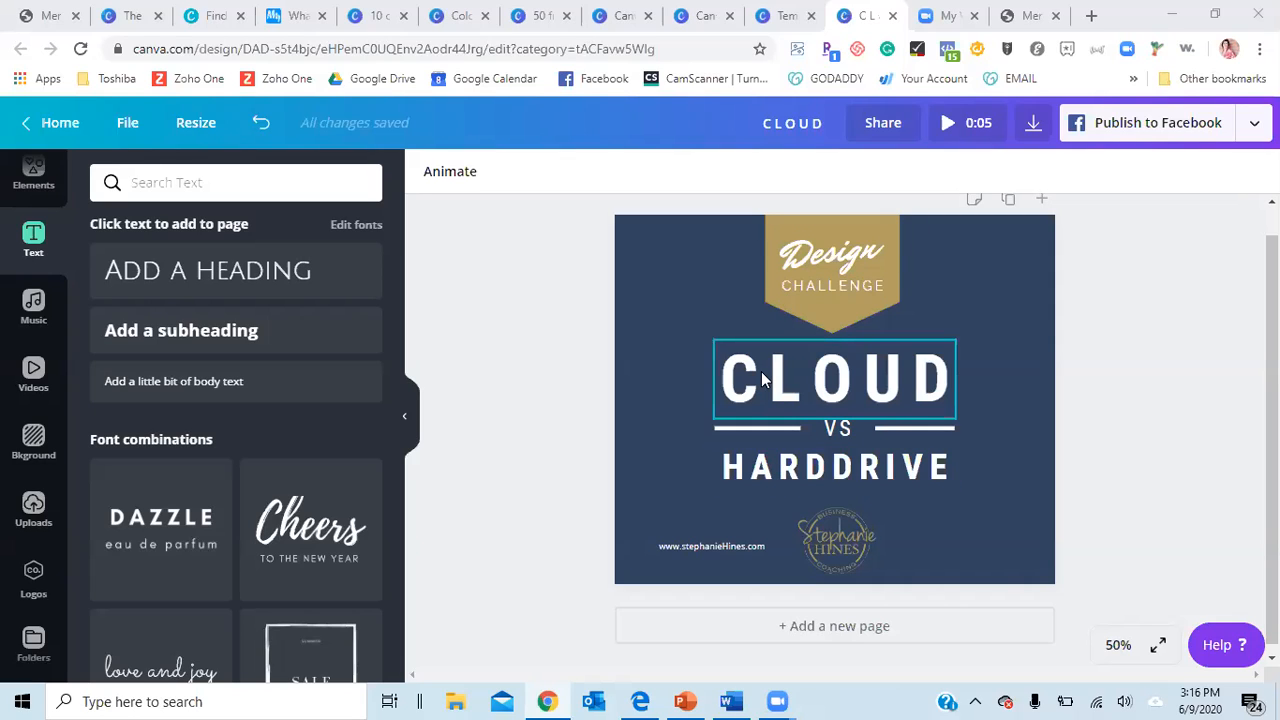
Add a blank second page to the design, then delete it again
{"action": "left_click", "coordinate": [907, 272]}
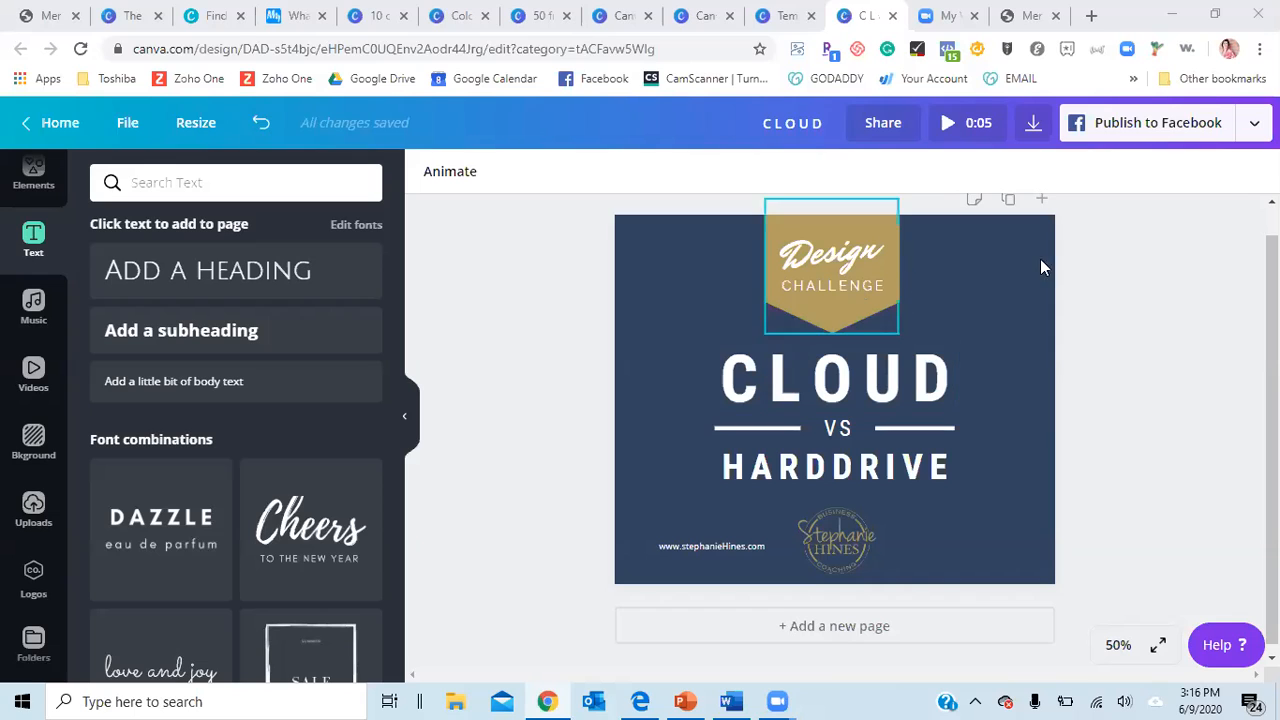
{"action": "scroll", "coordinate": [835, 400], "scroll_direction": "down", "scroll_amount": 1}
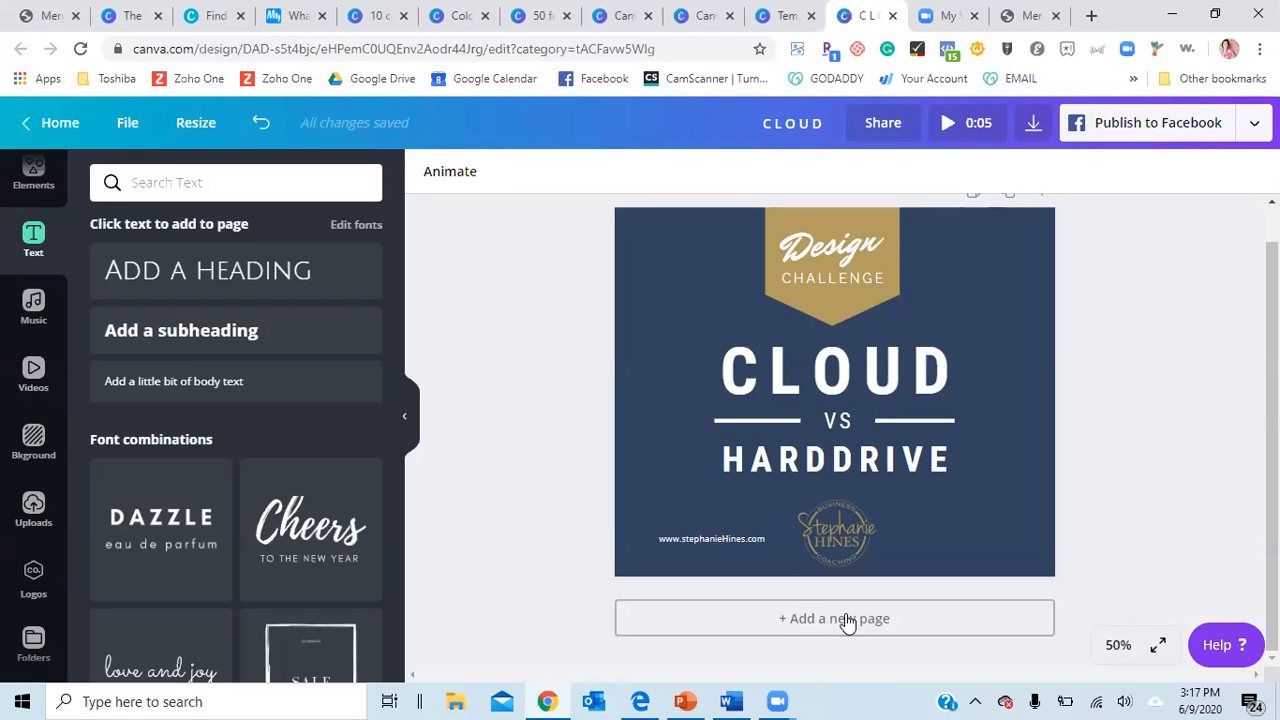
{"action": "left_click", "coordinate": [845, 616]}
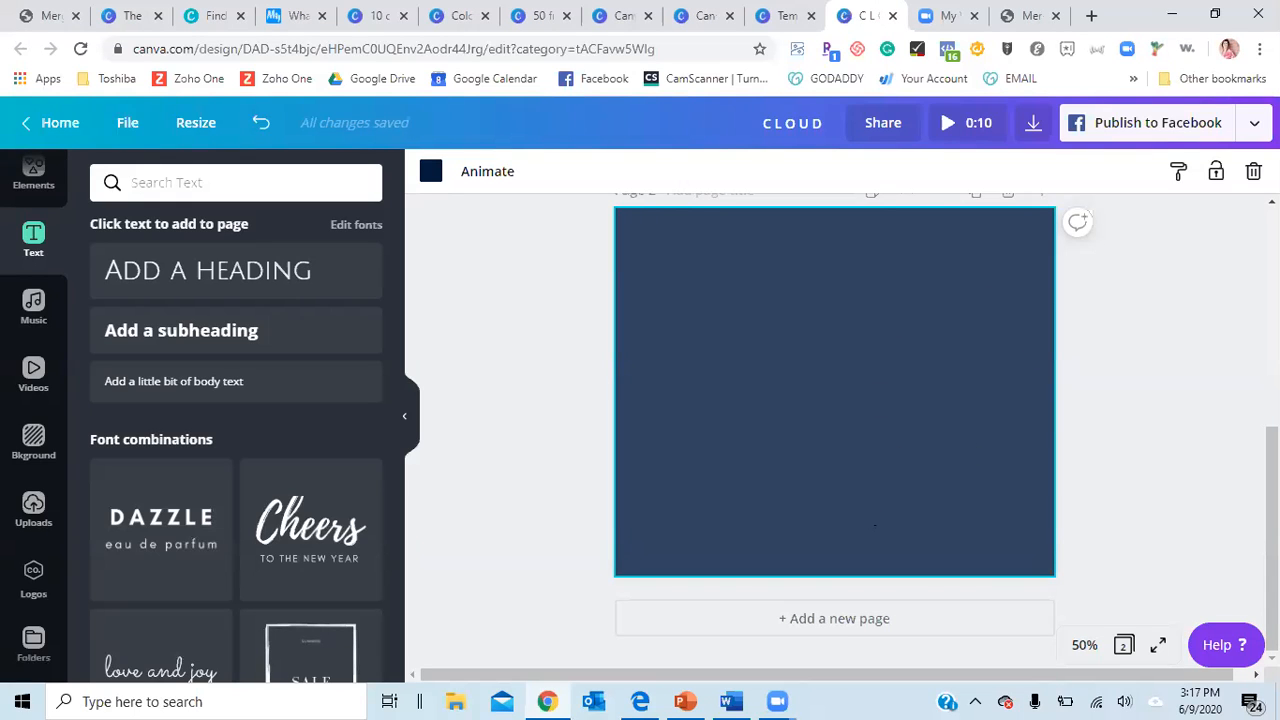
{"action": "scroll", "coordinate": [834, 430], "scroll_direction": "up", "scroll_amount": 1}
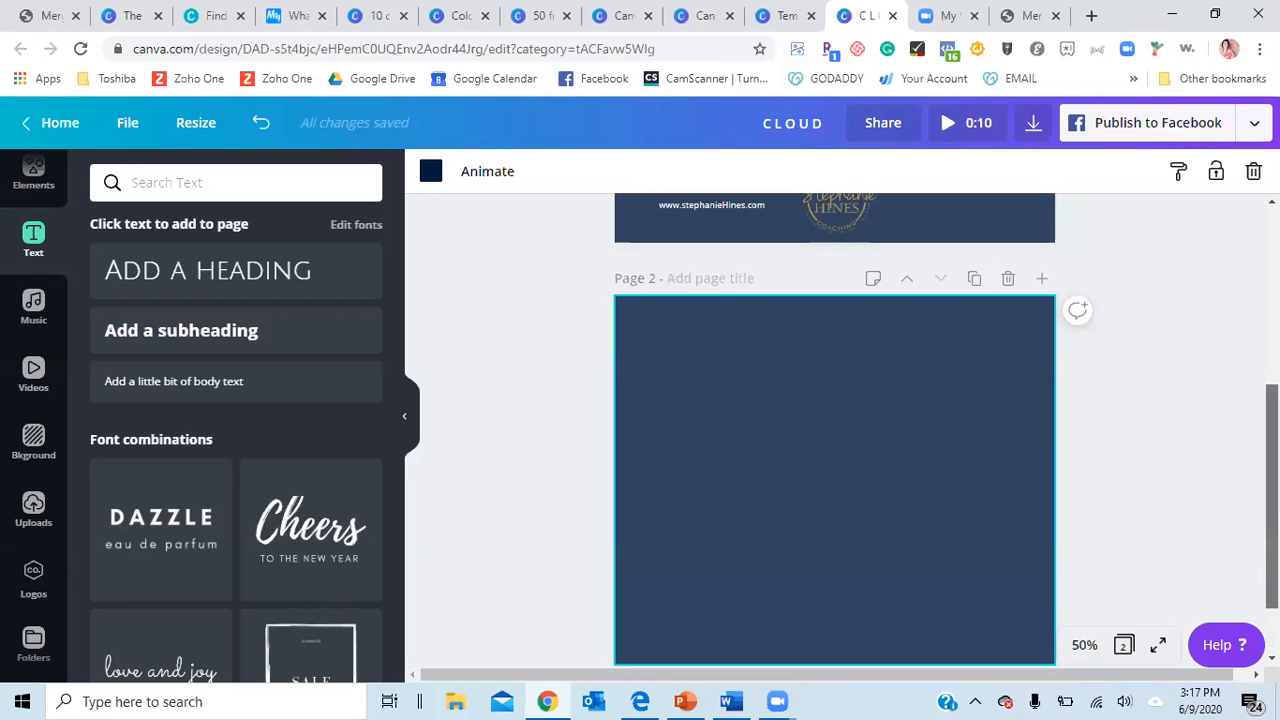
{"action": "key", "text": "Delete"}
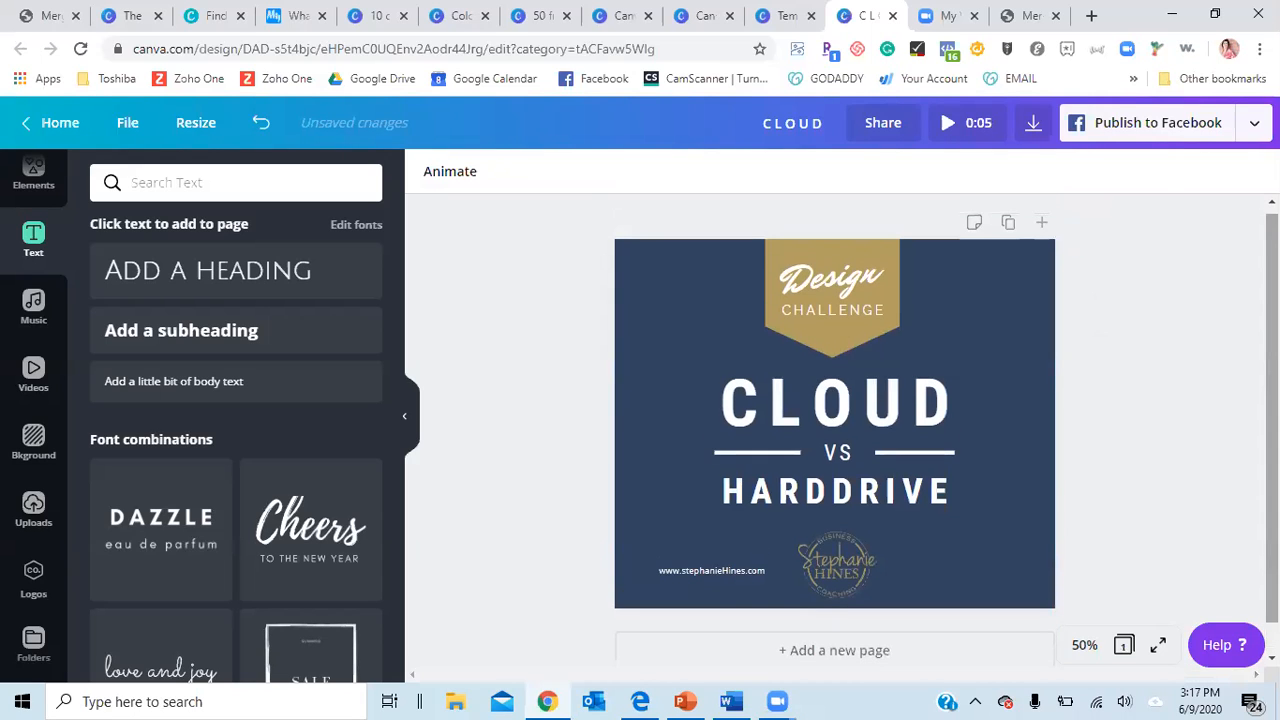
Duplicate page 1 as a second page and bring up the download options
{"action": "left_click", "coordinate": [1007, 222]}
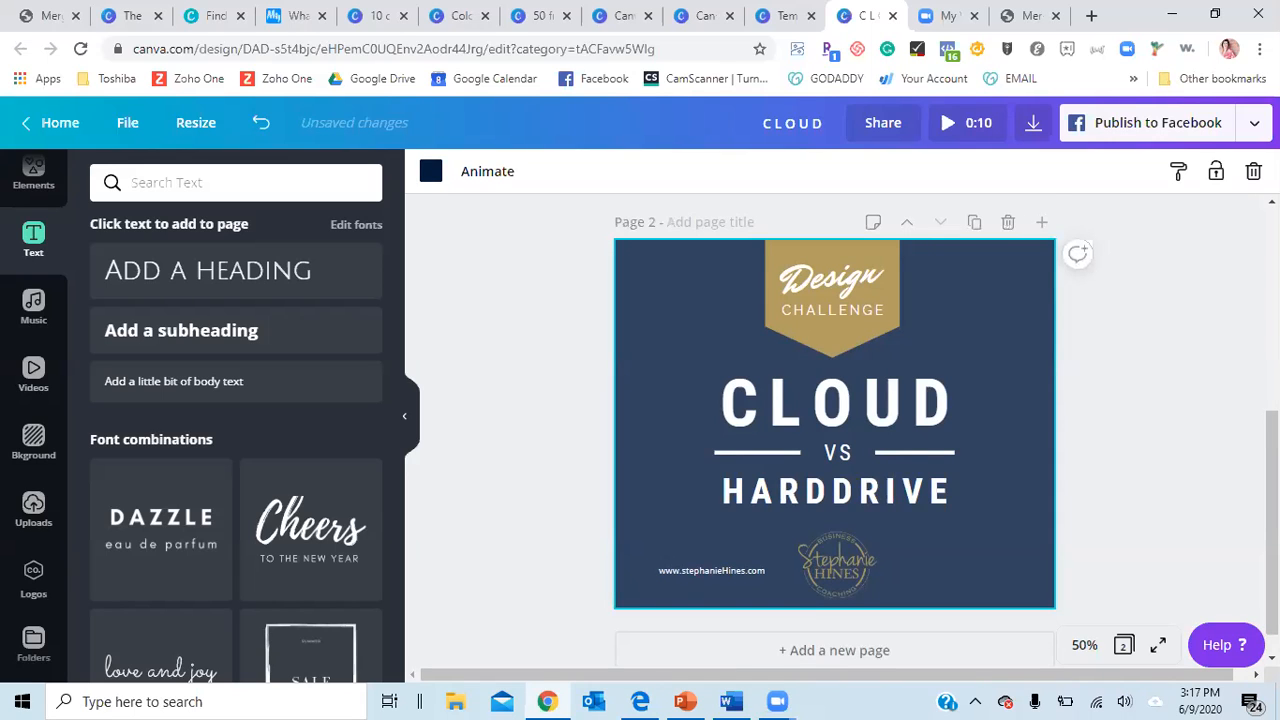
{"action": "scroll", "coordinate": [835, 420], "scroll_direction": "up", "scroll_amount": 5}
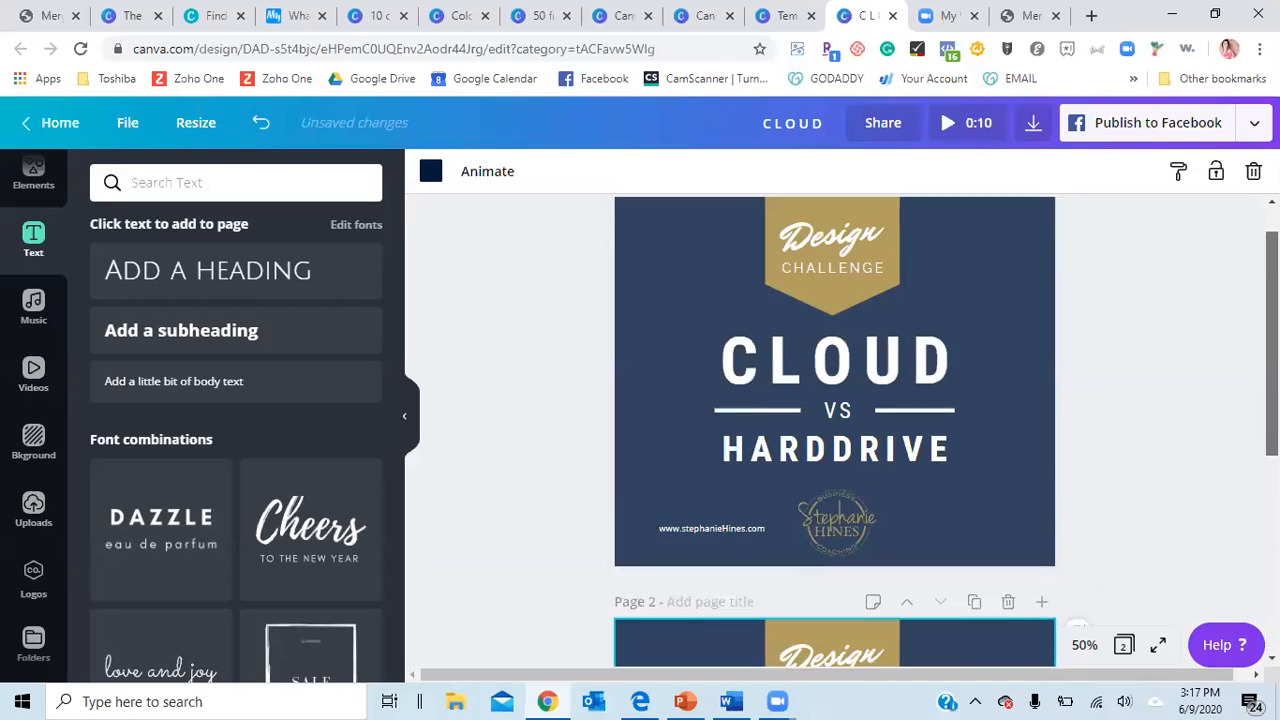
{"action": "scroll", "coordinate": [835, 420], "scroll_direction": "up", "scroll_amount": 1}
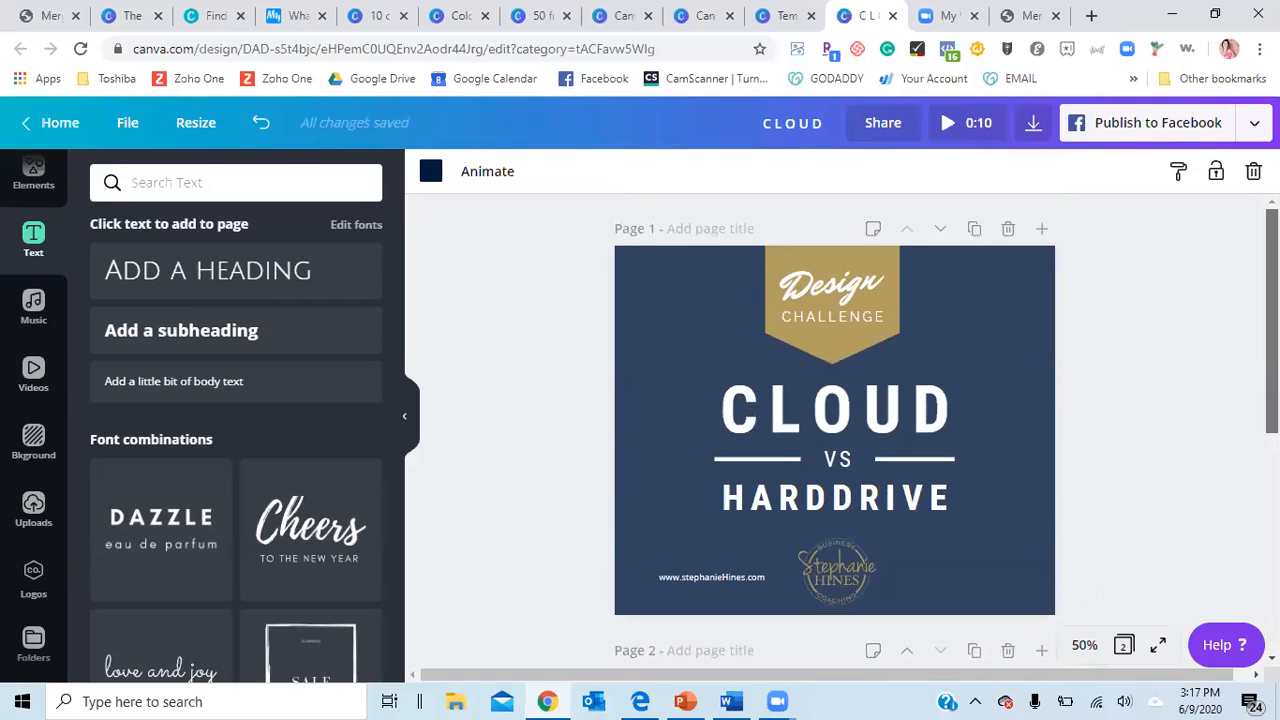
{"action": "scroll", "coordinate": [835, 420], "scroll_direction": "down", "scroll_amount": 5}
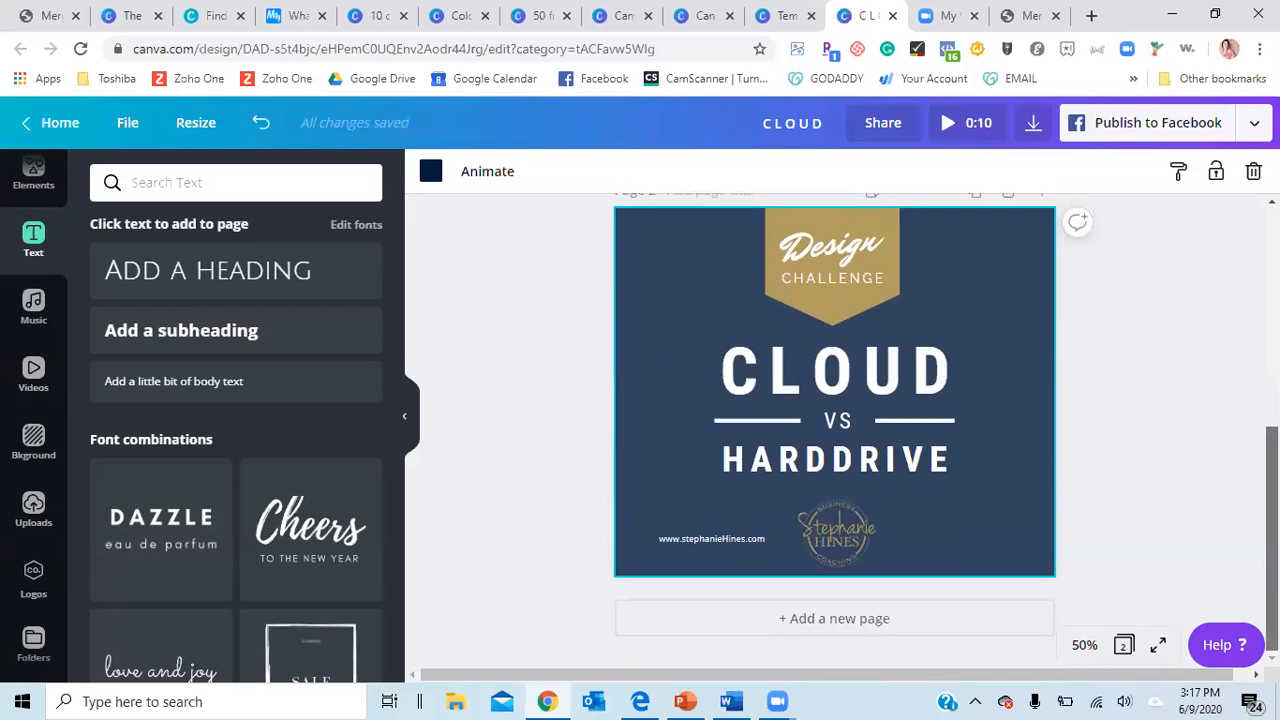
{"action": "scroll", "coordinate": [746, 637], "scroll_direction": "up", "scroll_amount": 5}
{"action": "scroll", "coordinate": [746, 637], "scroll_direction": "down", "scroll_amount": 5}
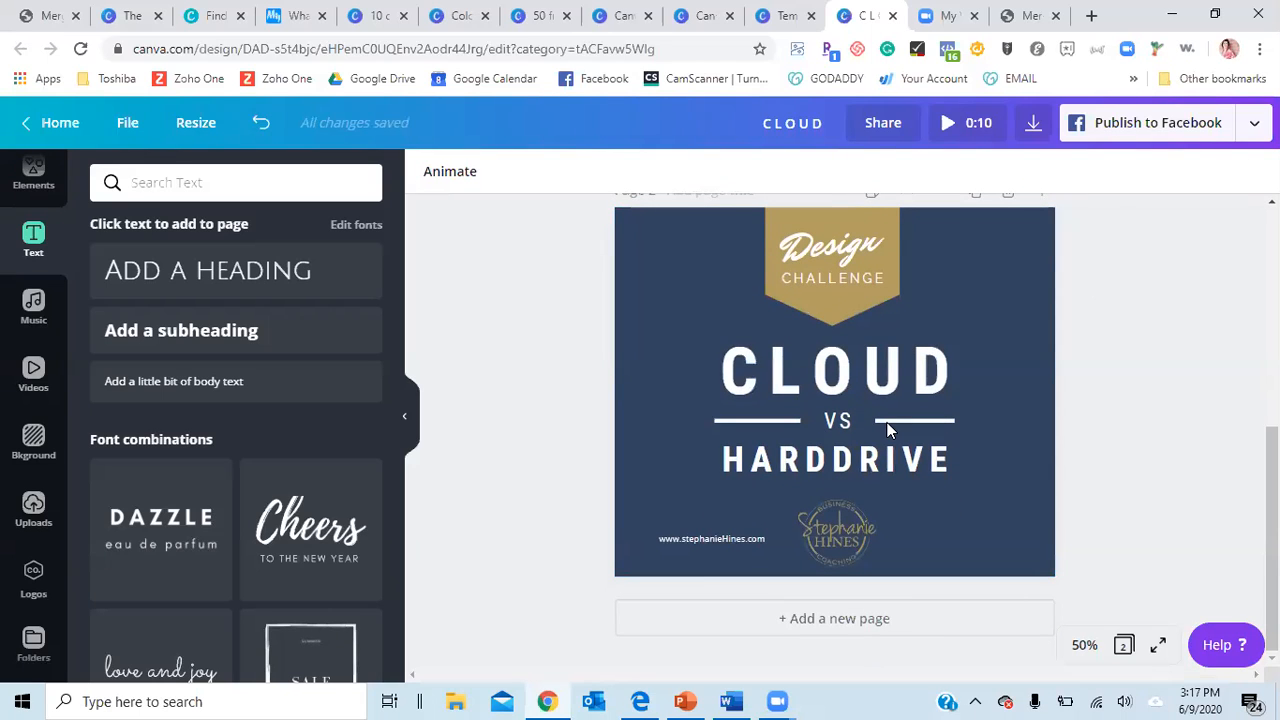
{"action": "left_click", "coordinate": [1036, 134]}
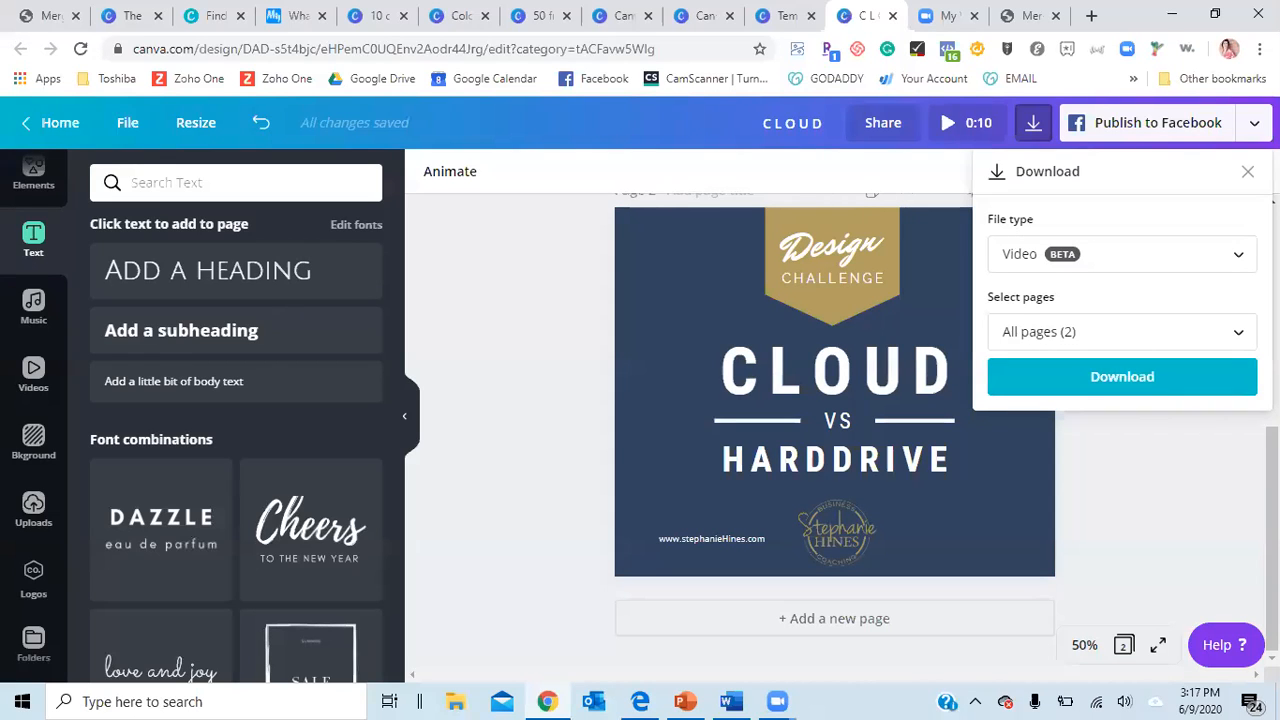
Download all 2 pages as JPG images instead of Video
{"action": "left_click", "coordinate": [1236, 260]}
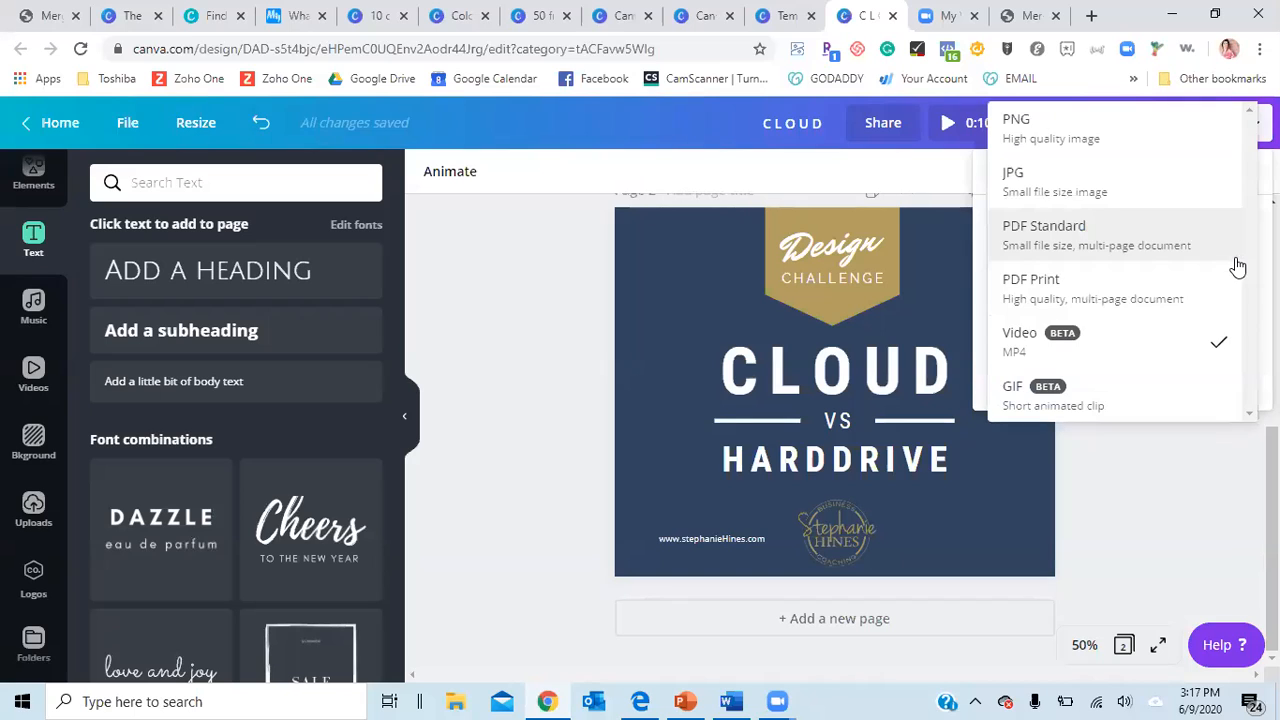
{"action": "left_click", "coordinate": [1106, 193]}
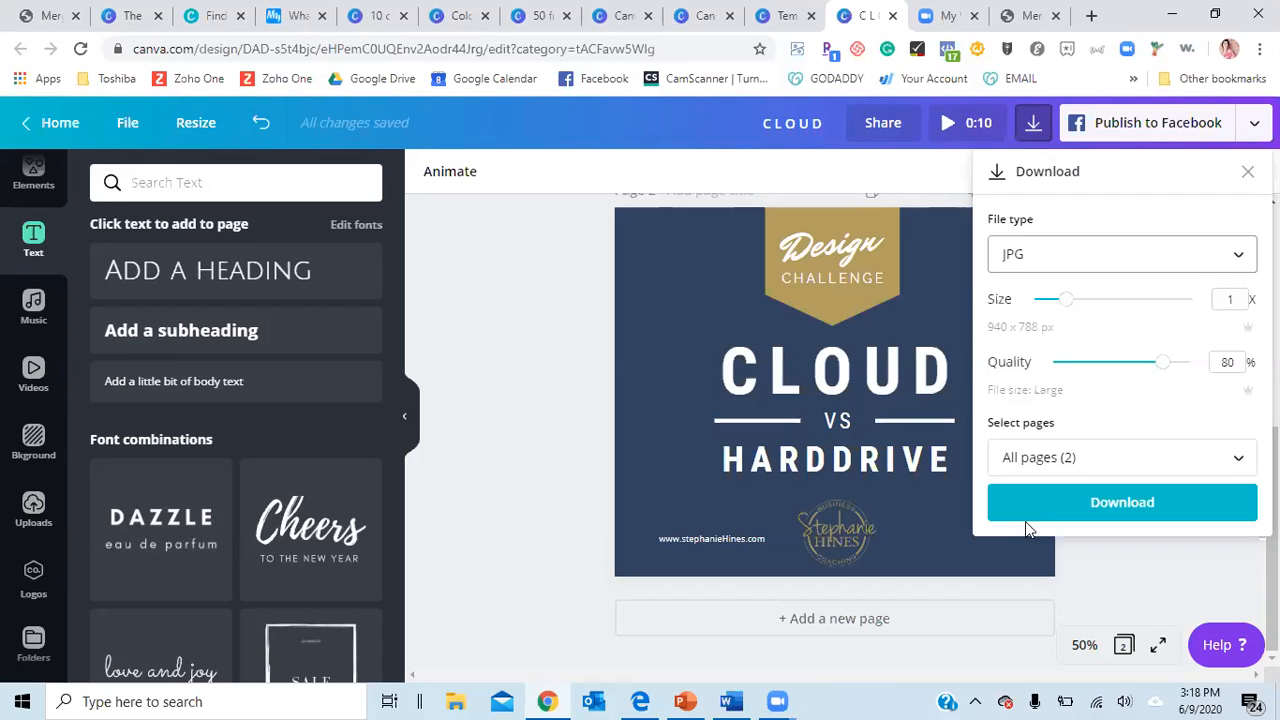
{"action": "left_click", "coordinate": [1060, 513]}
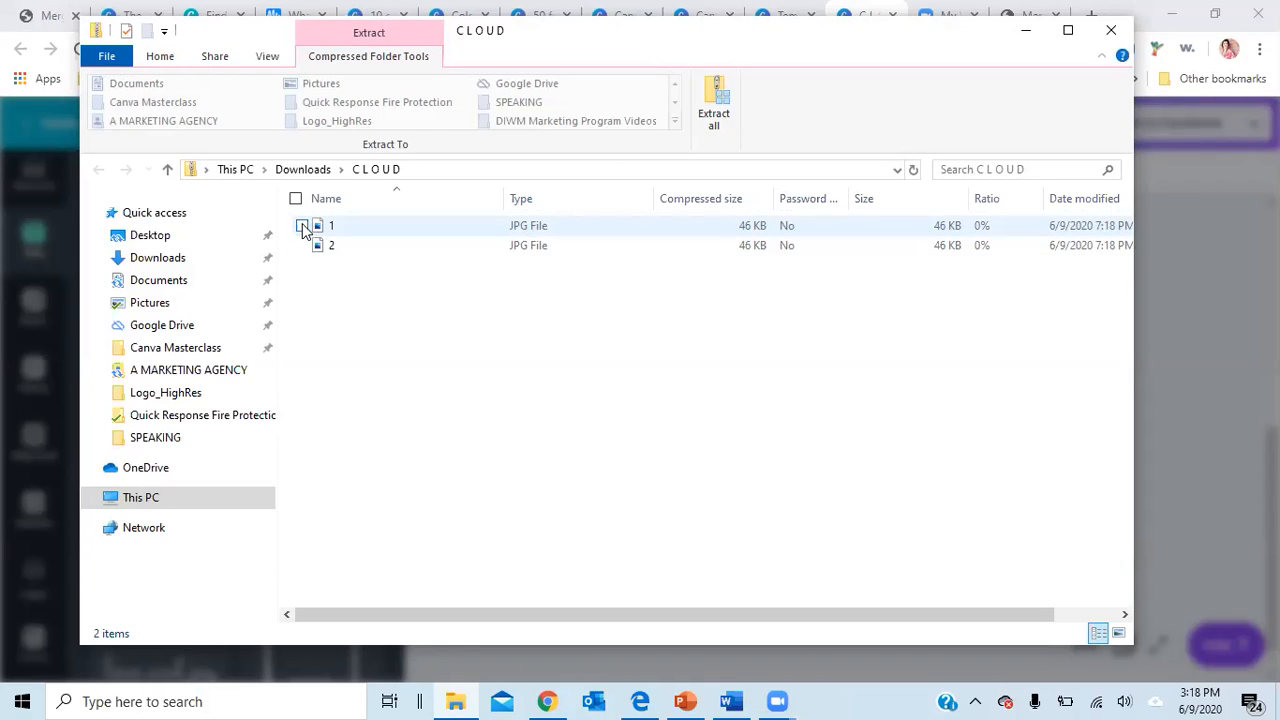
Copy JPG files 1 and 2 from the CLOUD zip into the Canva Masterclass folder
{"action": "left_click", "coordinate": [305, 225]}
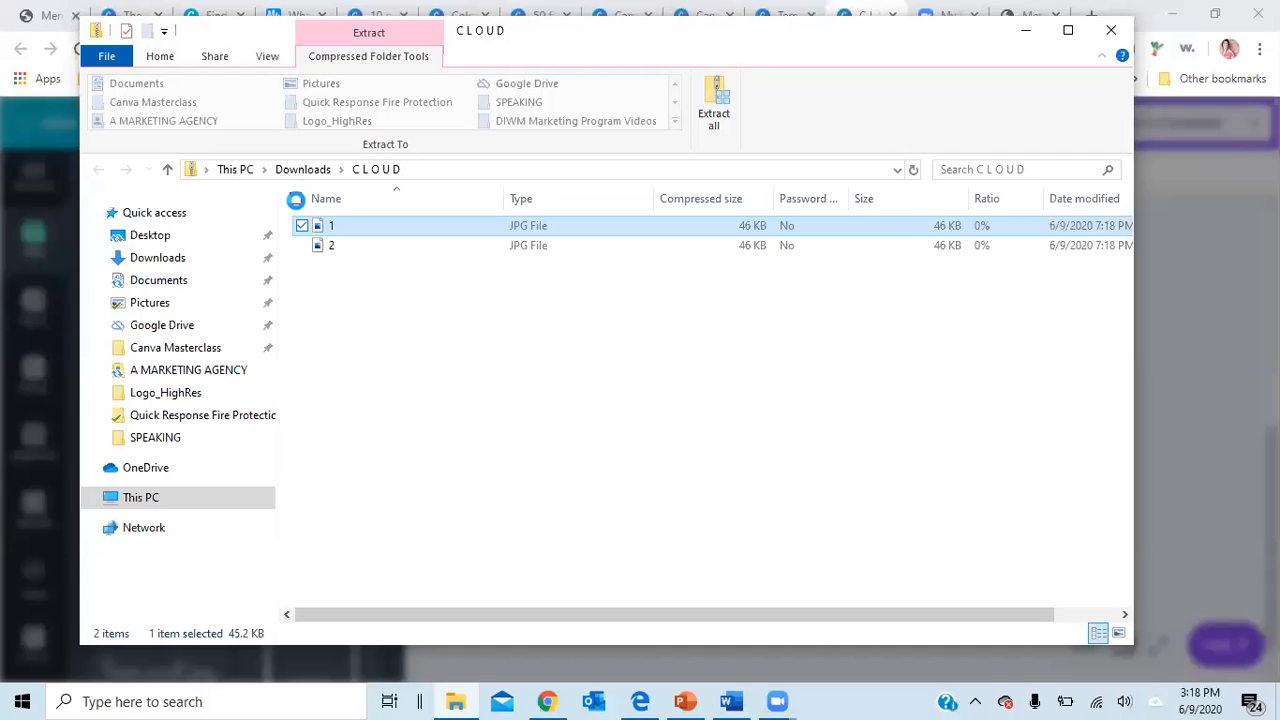
{"action": "left_click", "coordinate": [295, 199]}
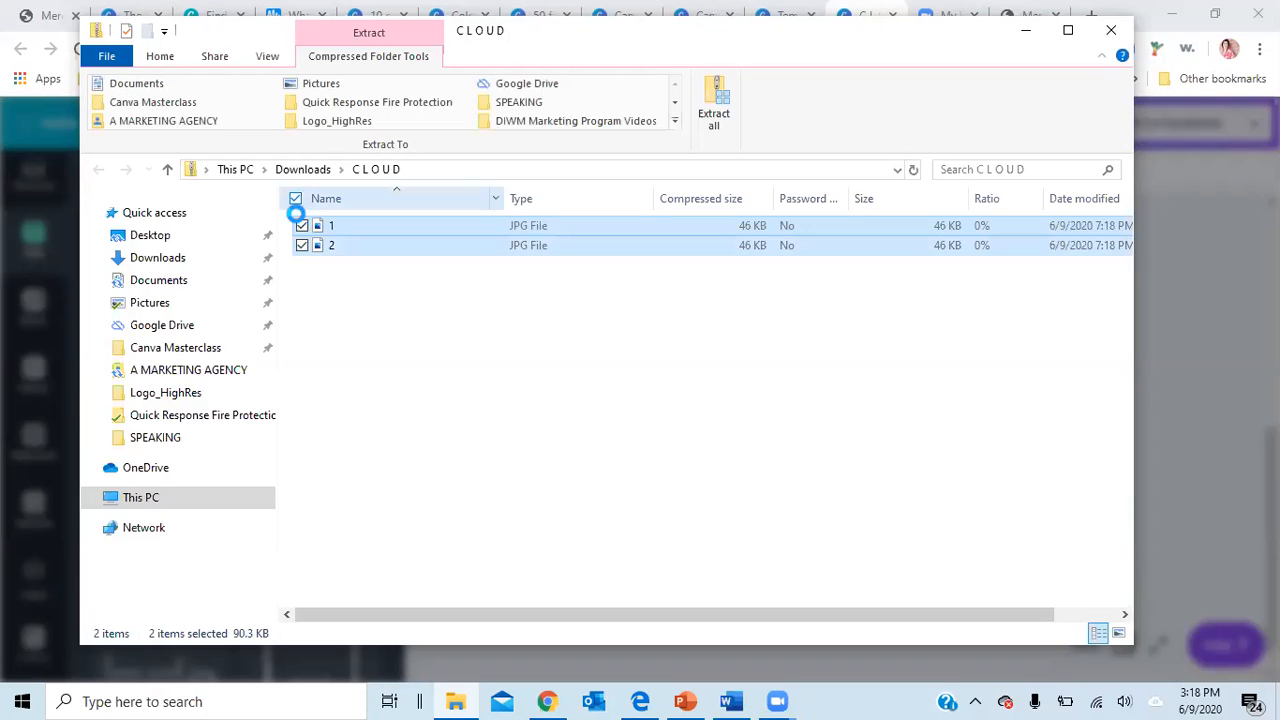
{"action": "left_click_drag", "start_coordinate": [318, 245], "coordinate": [171, 347]}
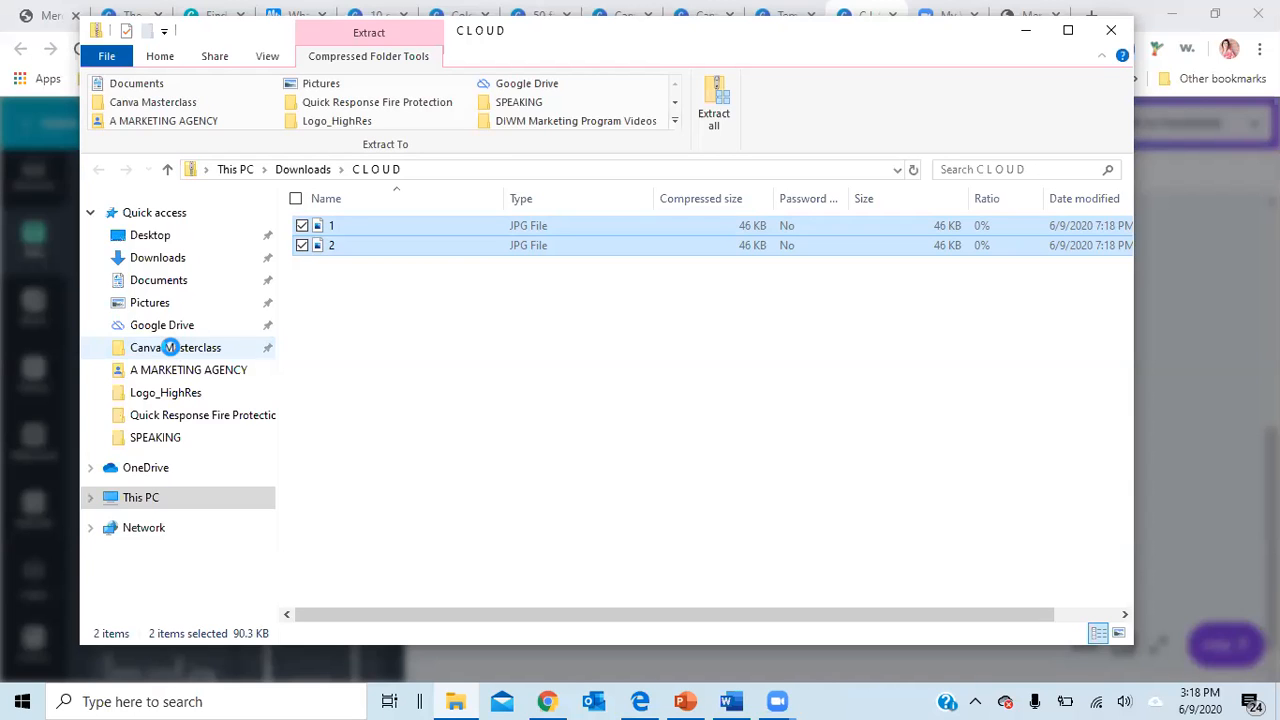
Minimise the CLOUD folder window and close Canva's 'Your design has been published!' message
{"action": "left_click", "coordinate": [1026, 30]}
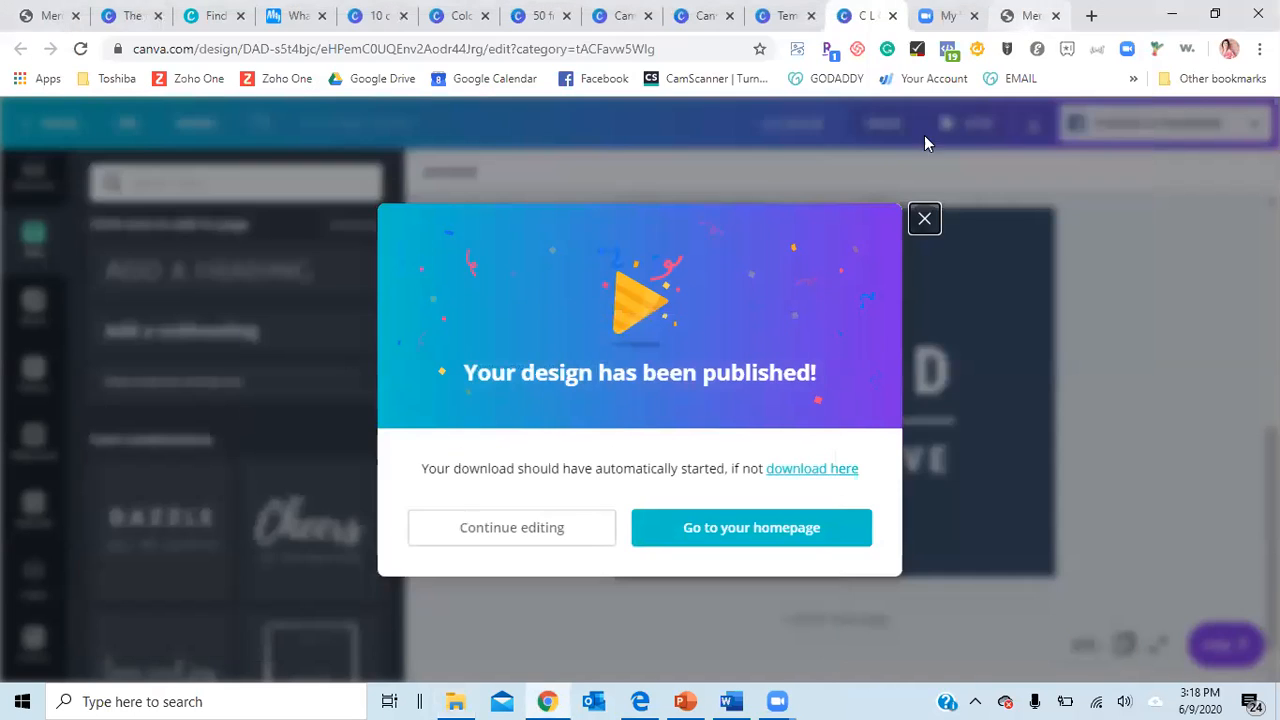
{"action": "left_click", "coordinate": [922, 218]}
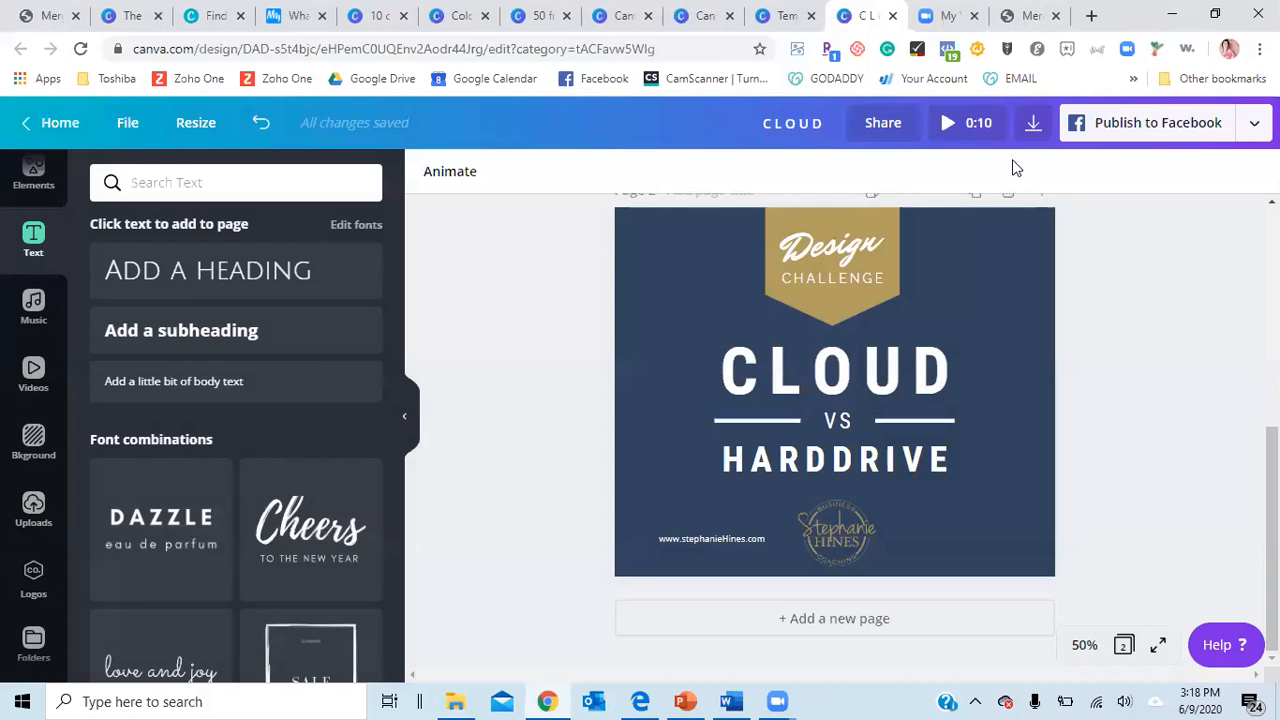
Pick Facebook Page instead of Facebook Group as the destination and start connecting Facebook
{"action": "left_click", "coordinate": [1193, 128]}
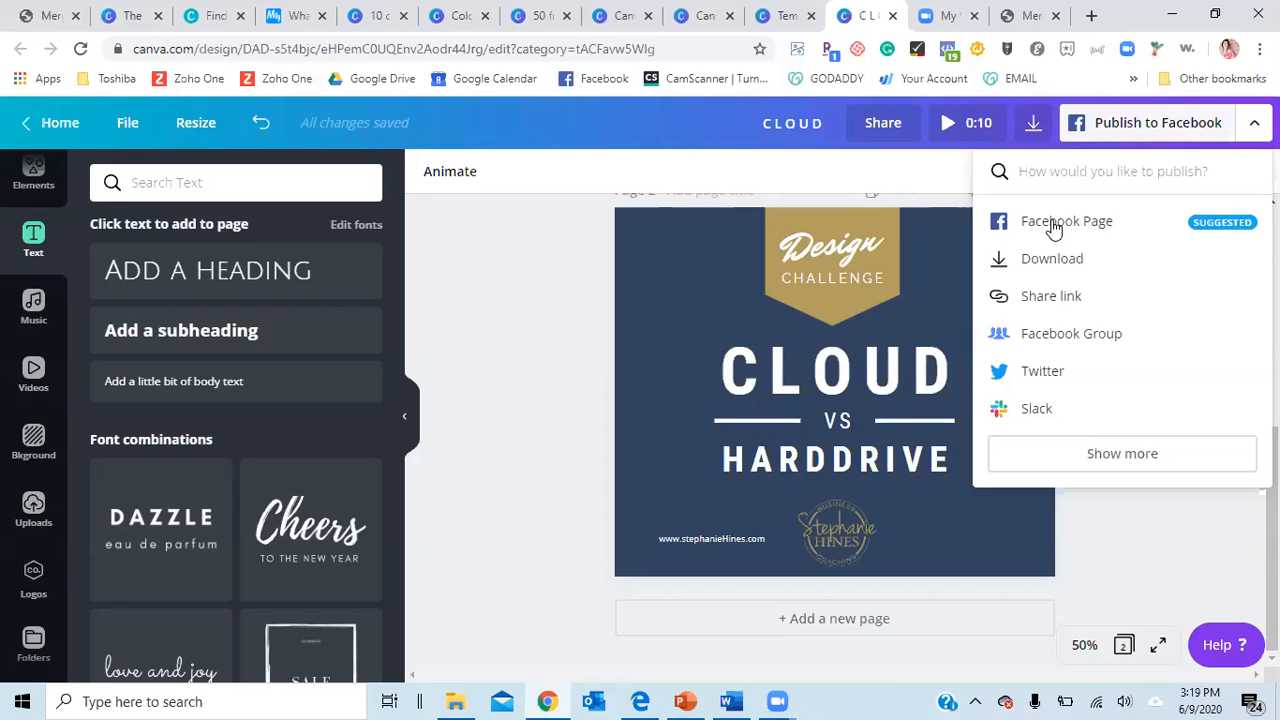
{"action": "left_click", "coordinate": [1055, 334]}
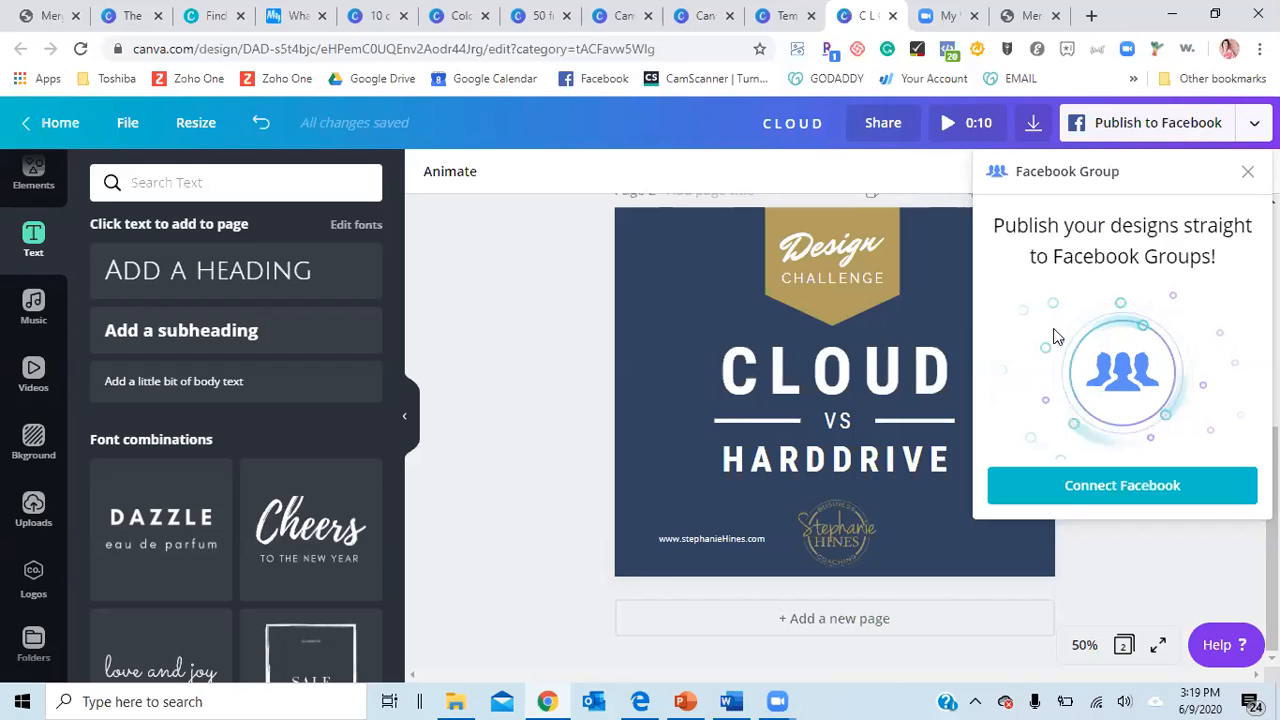
{"action": "left_click", "coordinate": [1248, 172]}
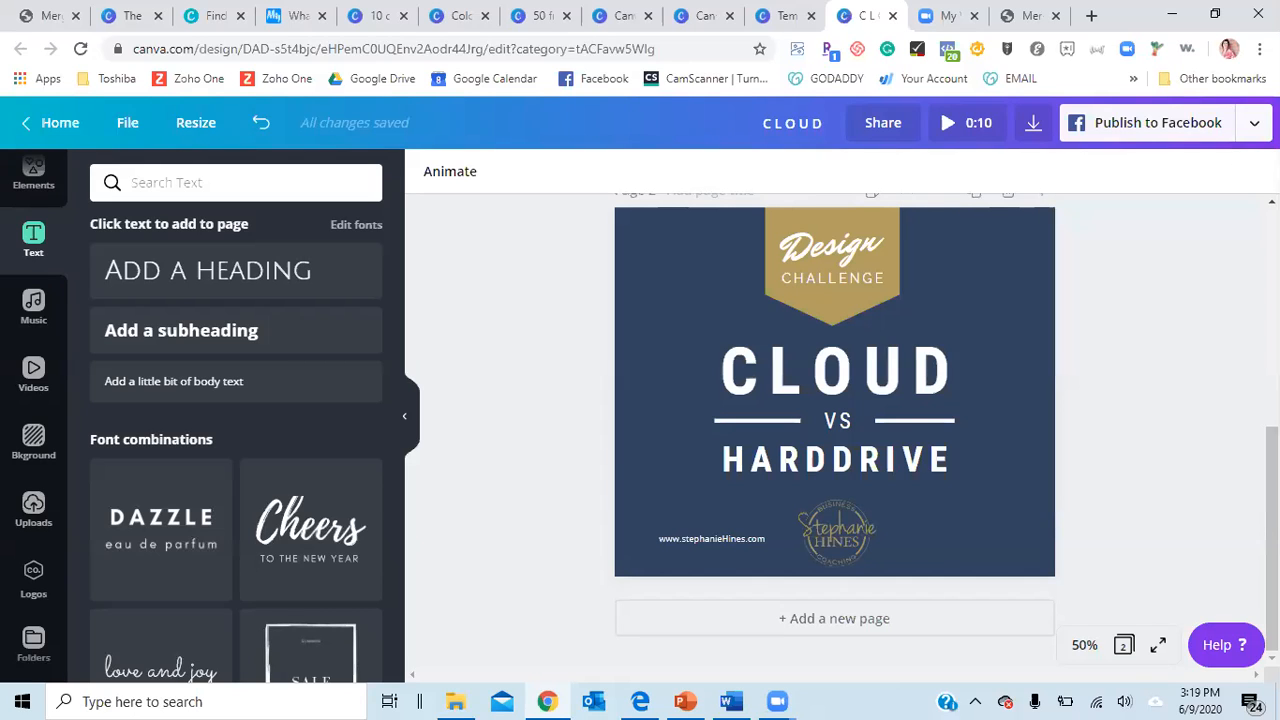
{"action": "left_click", "coordinate": [1150, 122]}
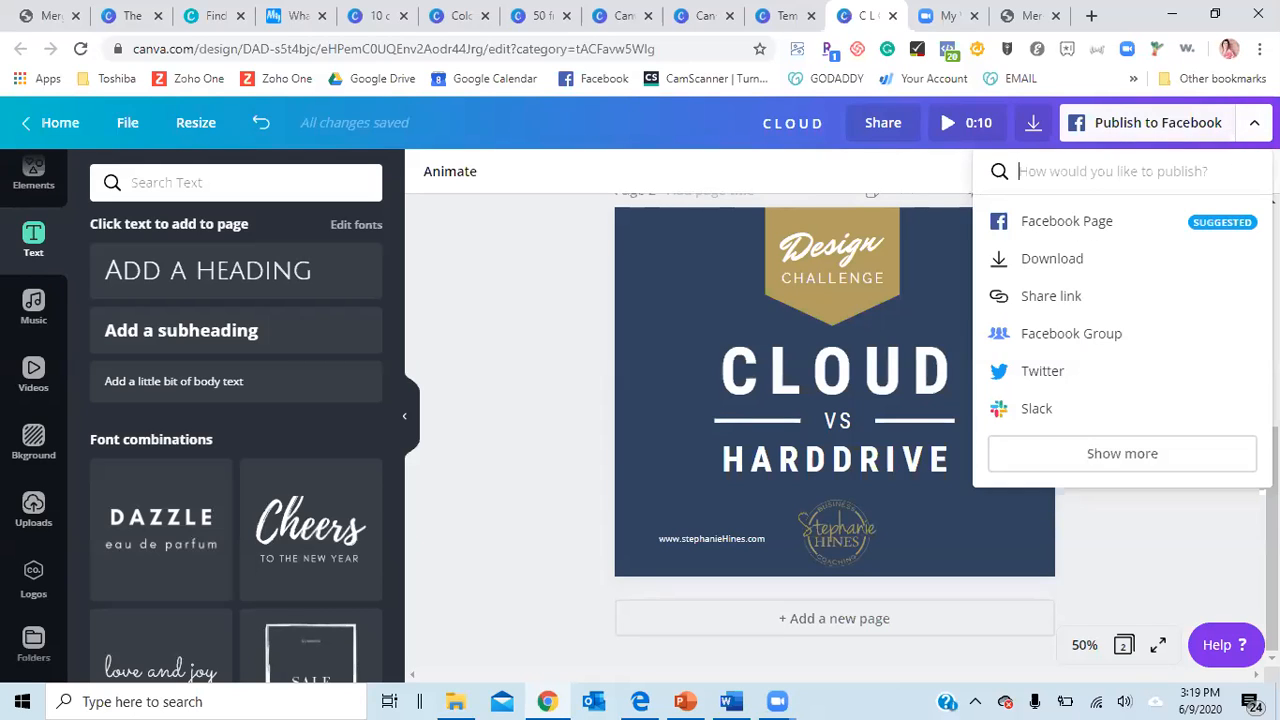
{"action": "left_click", "coordinate": [1062, 229]}
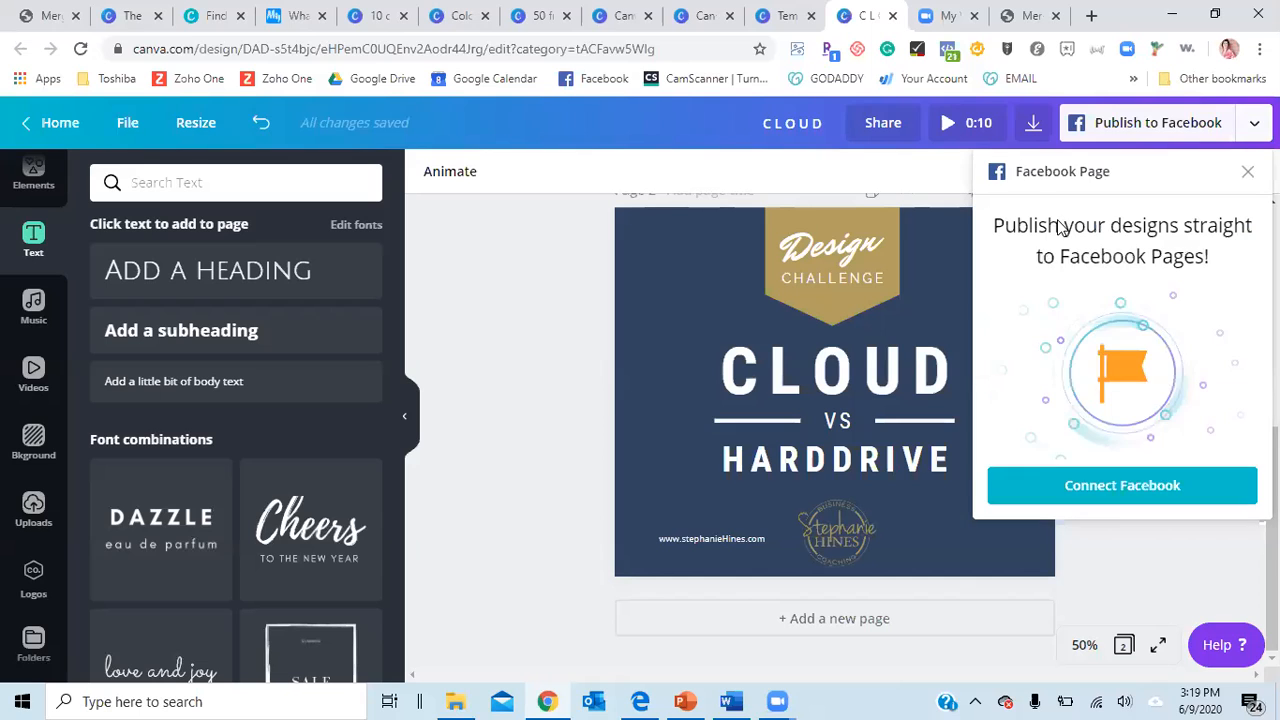
{"action": "left_click", "coordinate": [1112, 492]}
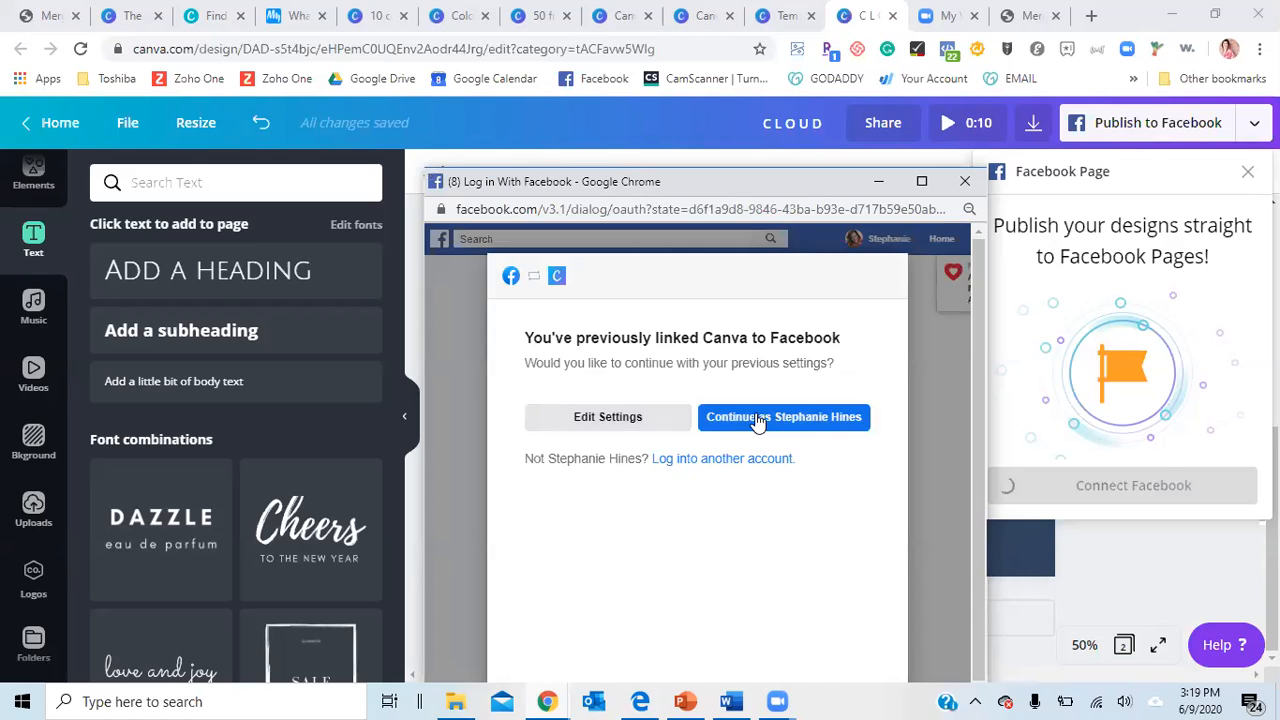
Authorize Canva on Facebook, keeping the previously linked account settings
{"action": "left_click", "coordinate": [760, 418]}
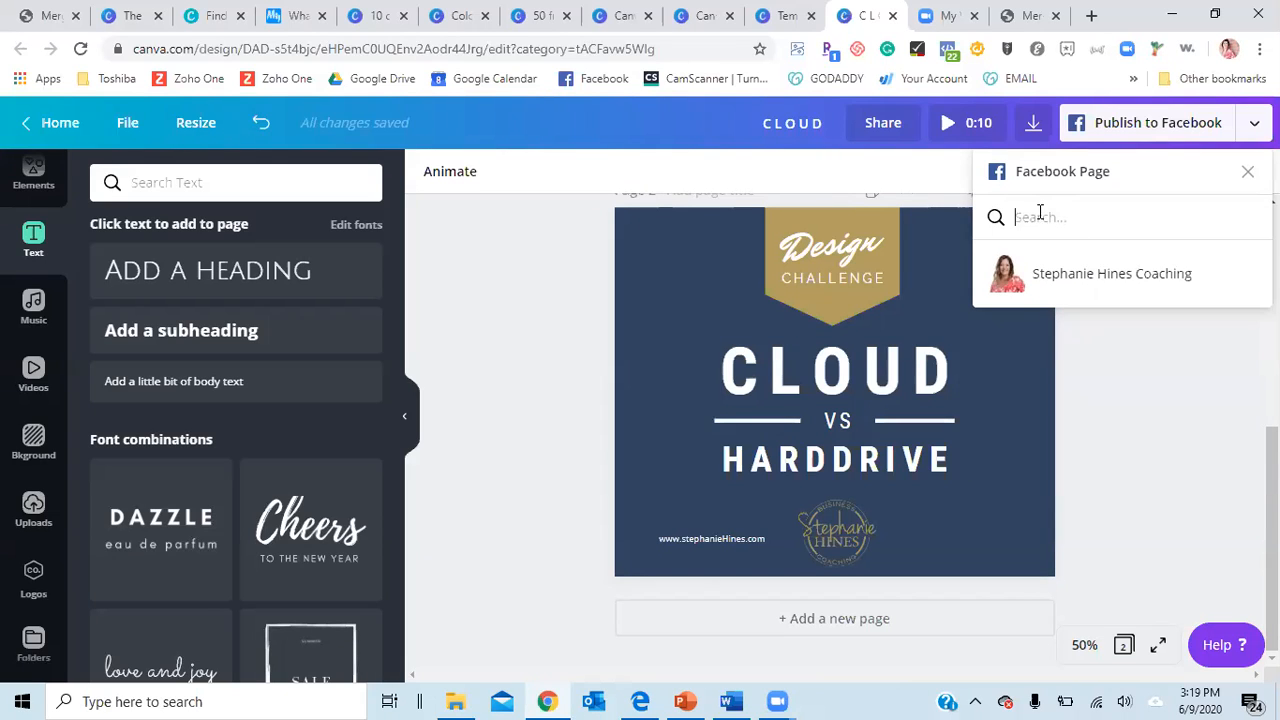
Target the coaching business page and post only page 1 of the design
{"action": "left_click", "coordinate": [1058, 278]}
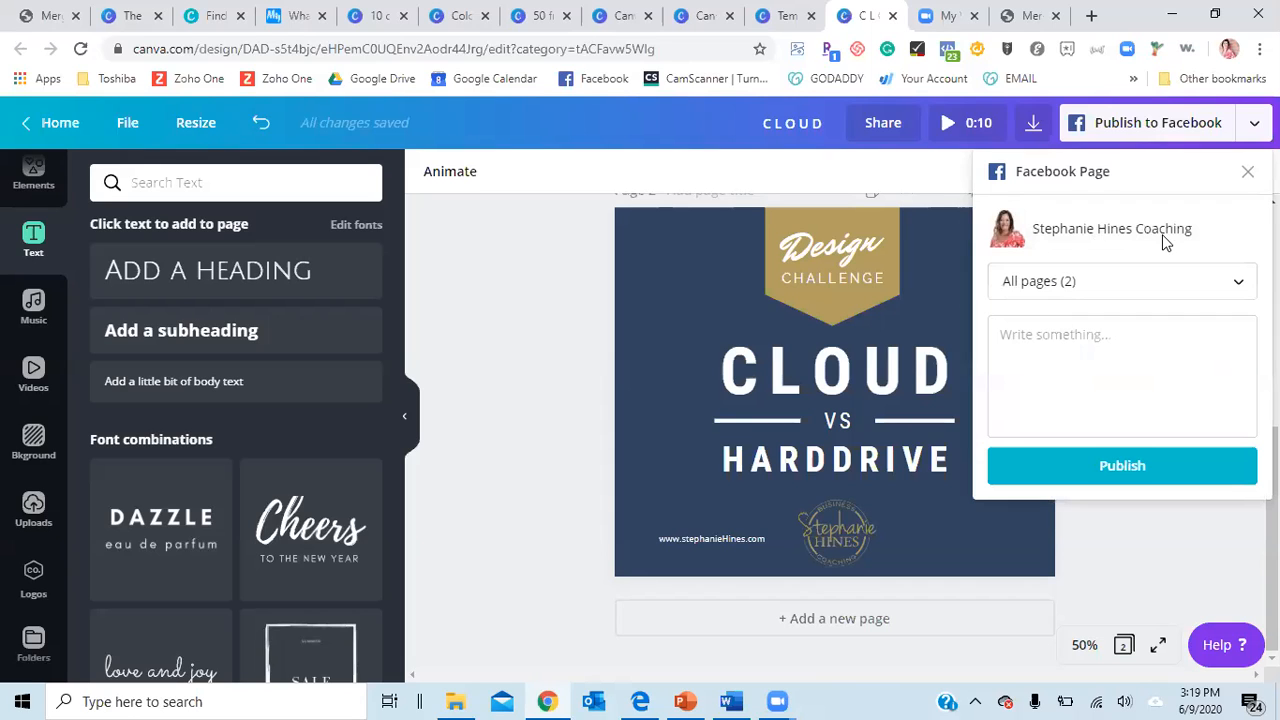
{"action": "left_click", "coordinate": [1130, 283]}
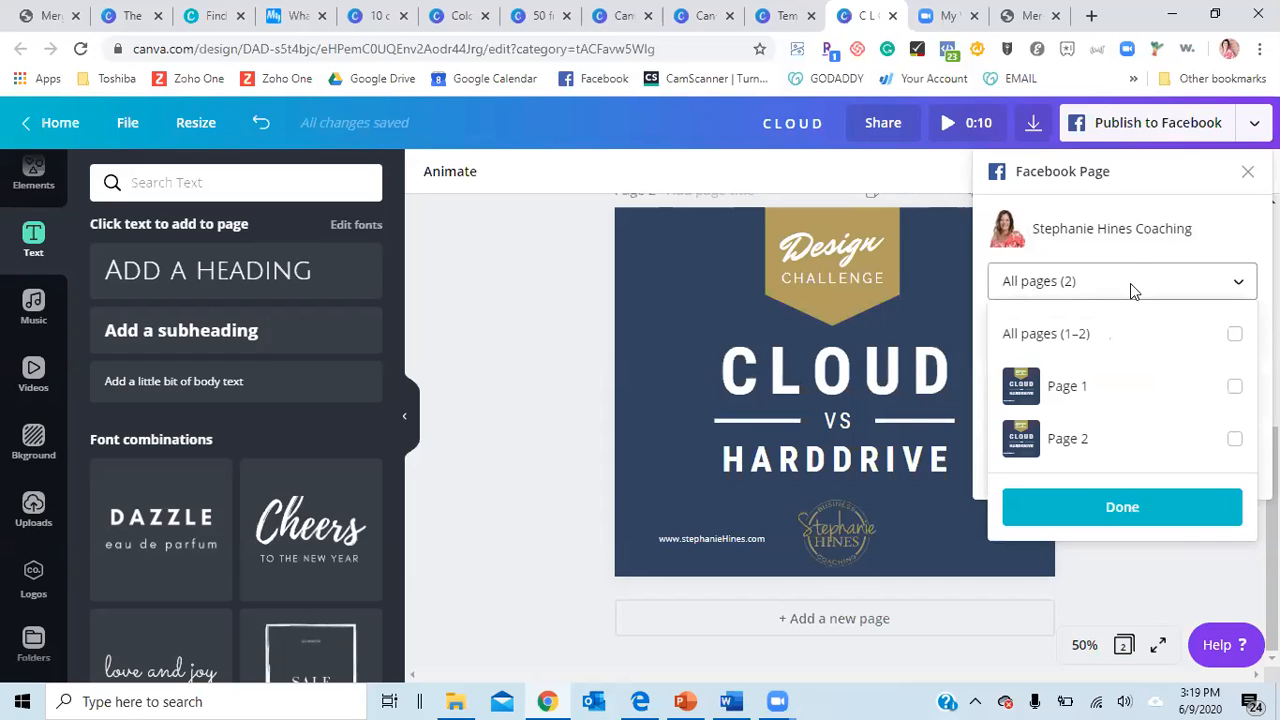
{"action": "left_click", "coordinate": [1234, 390]}
{"action": "left_click", "coordinate": [1124, 508]}
Caption the post 'the Design Challenge!' and close the Facebook Page panel
{"action": "left_click", "coordinate": [1056, 332]}
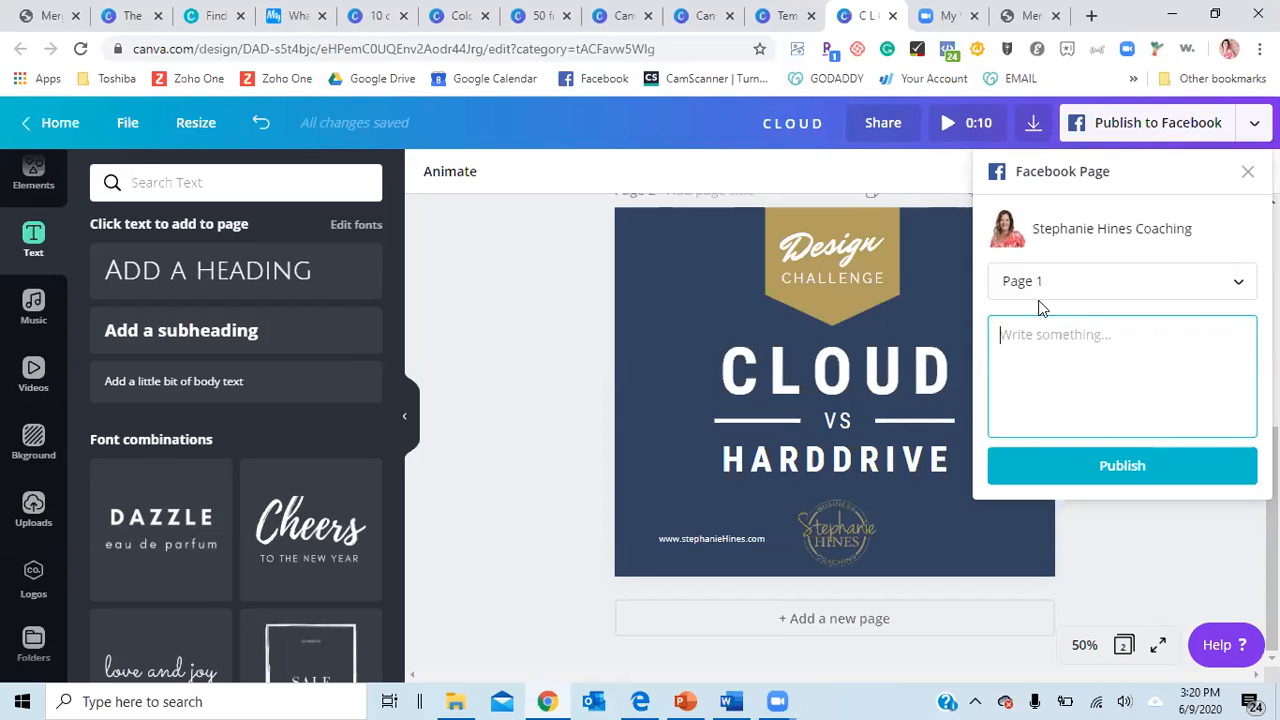
{"action": "type", "text": "the Design Challenge!"}
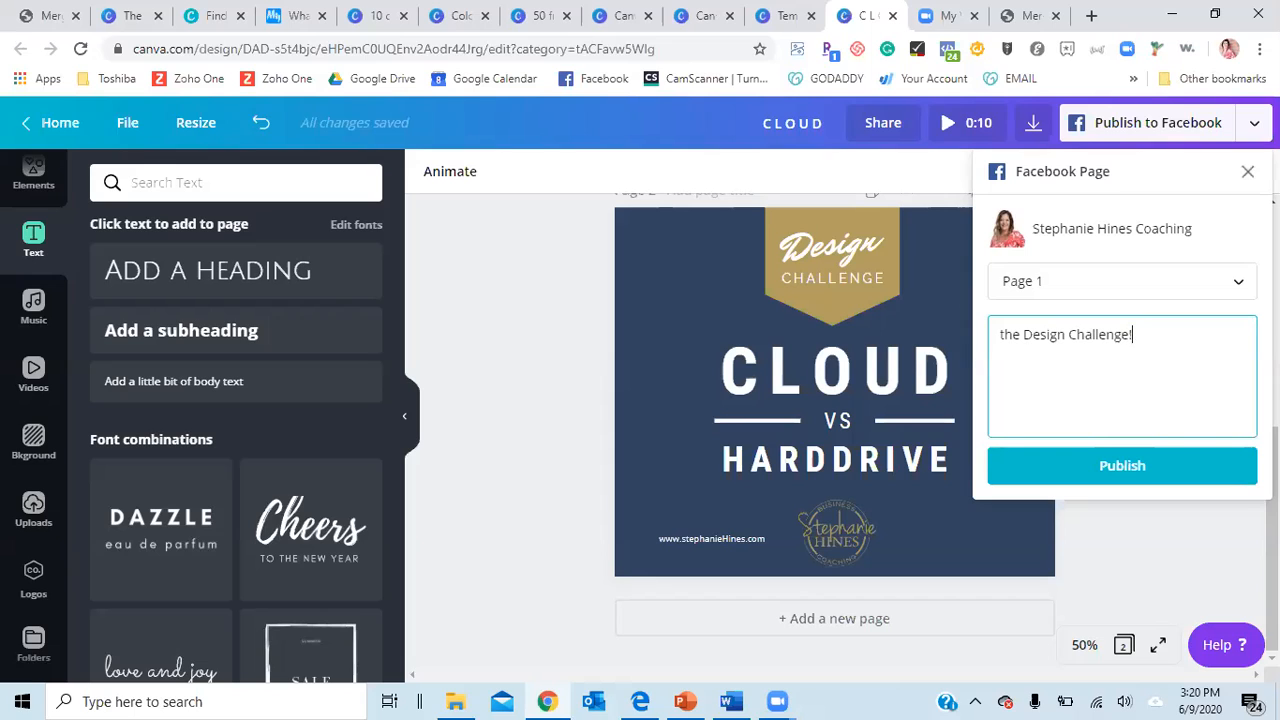
{"action": "left_click", "coordinate": [1247, 171]}
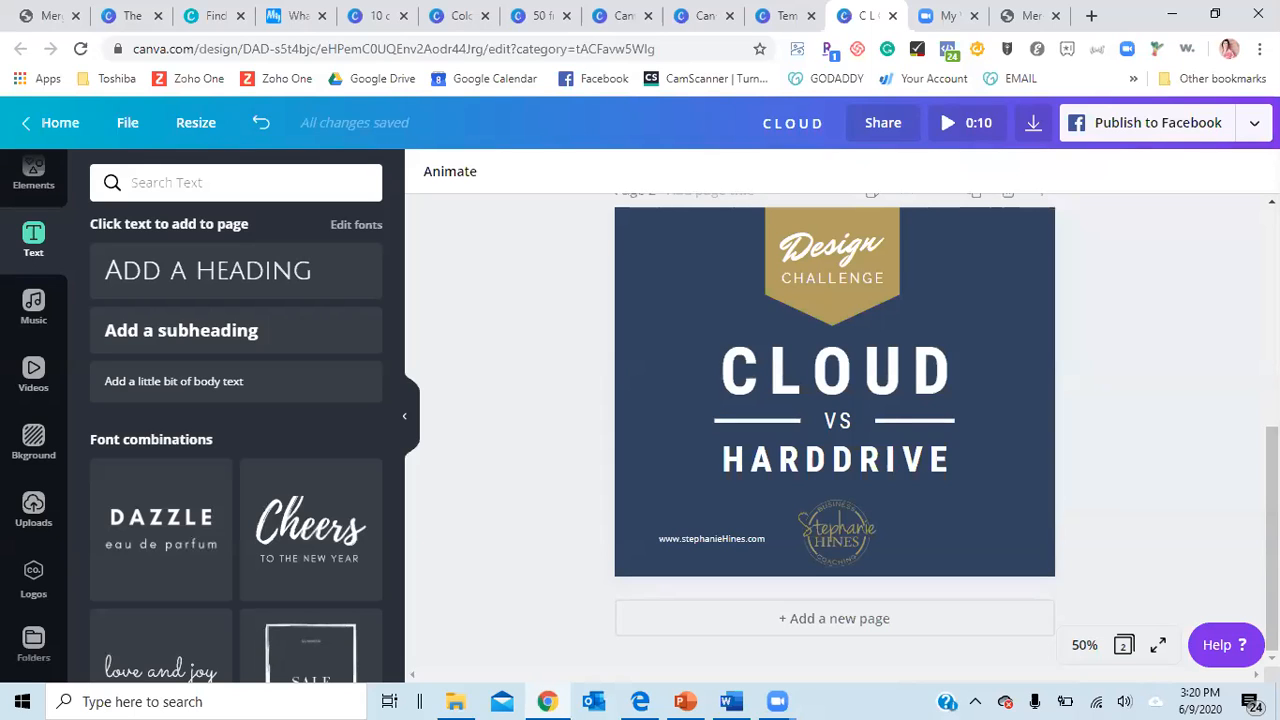
{"action": "left_click", "coordinate": [1250, 128]}
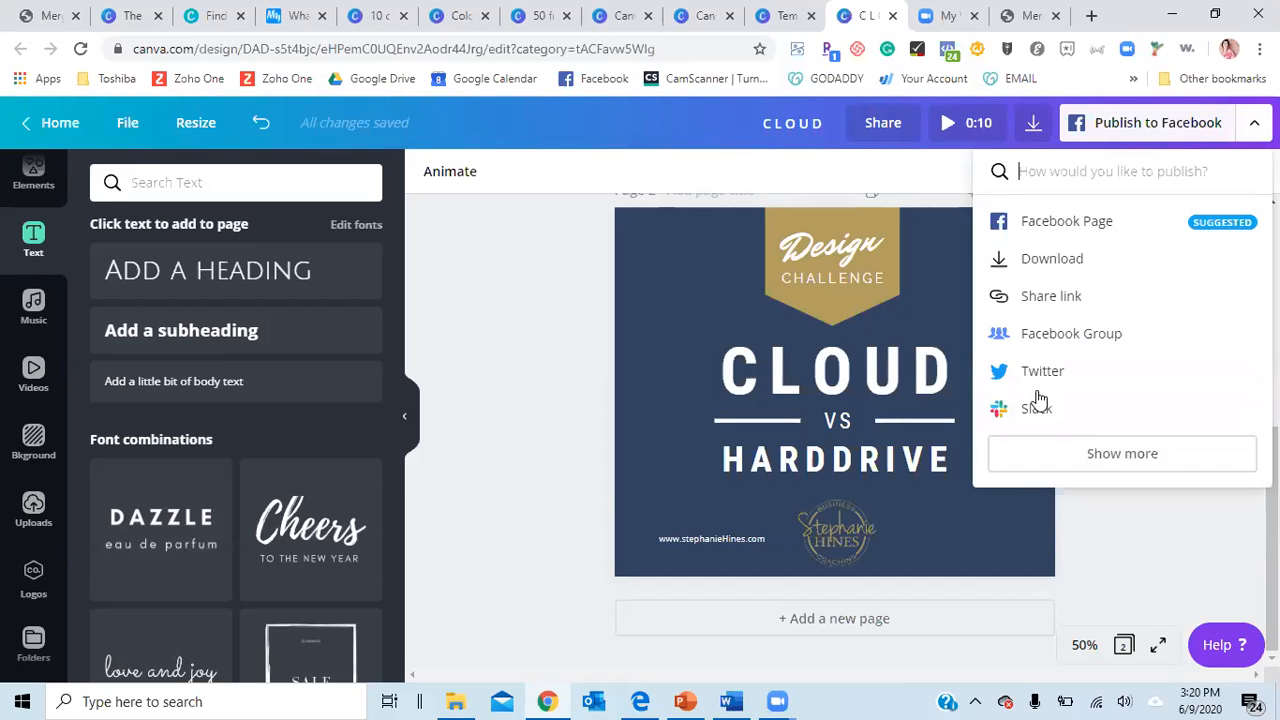
{"action": "left_click", "coordinate": [1109, 456]}
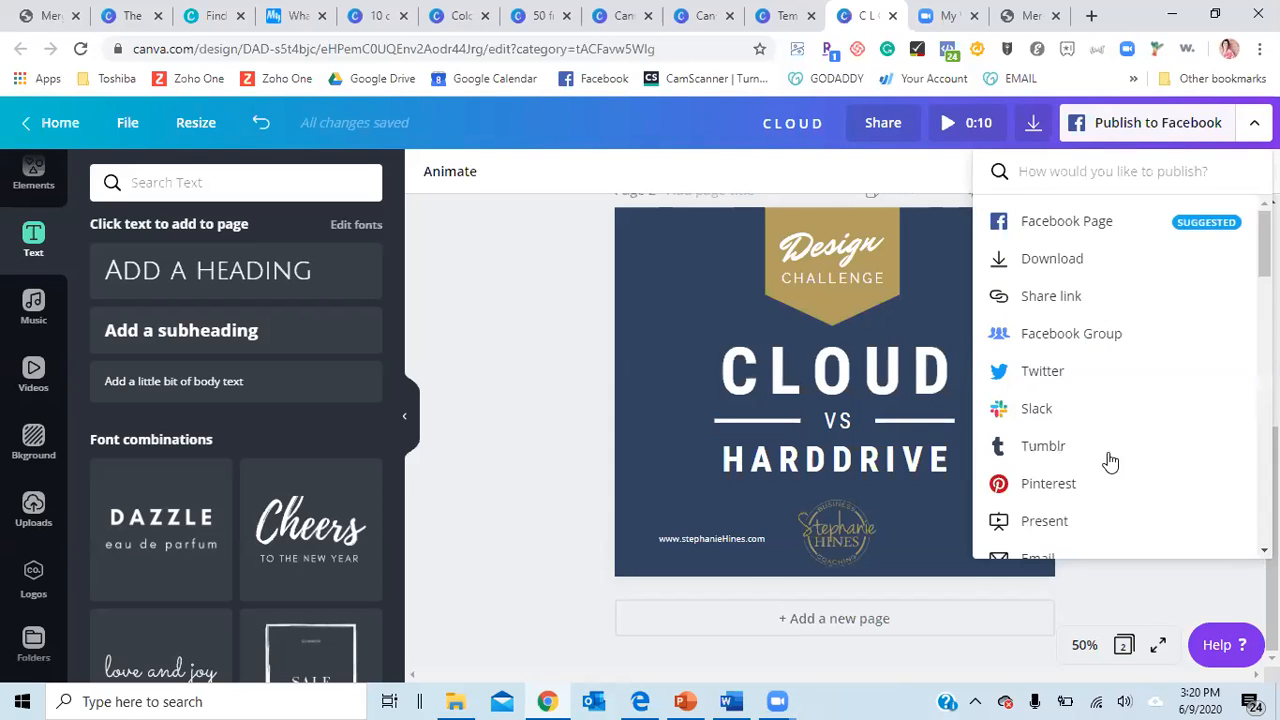
{"action": "scroll", "coordinate": [1120, 380], "scroll_direction": "down", "scroll_amount": 3}
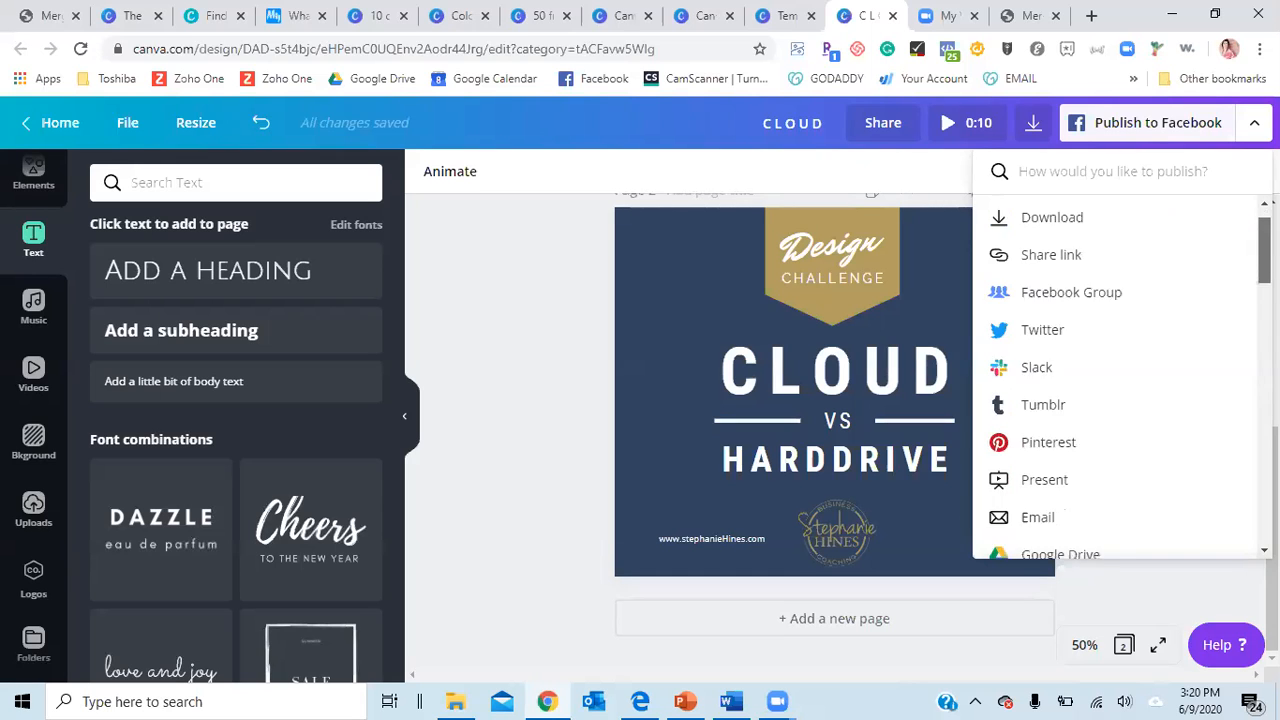
{"action": "scroll", "coordinate": [1120, 380], "scroll_direction": "down", "scroll_amount": 4}
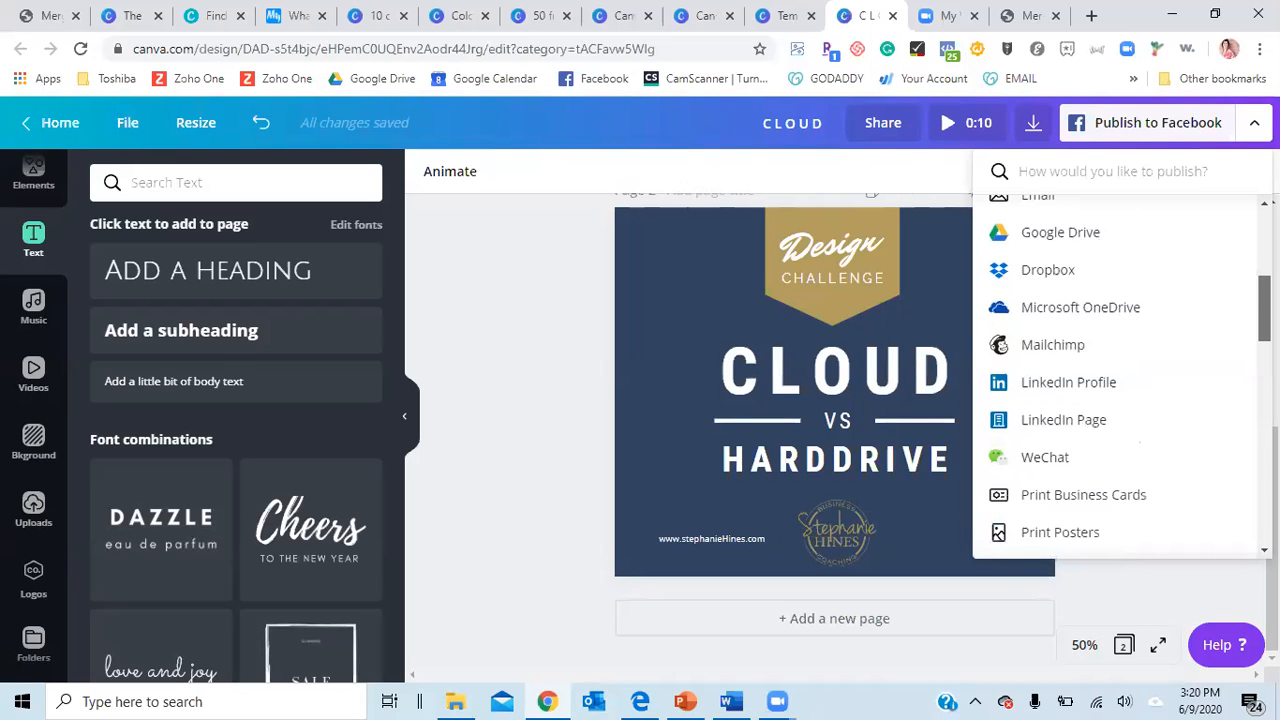
{"action": "scroll", "coordinate": [1120, 260], "scroll_direction": "up", "scroll_amount": 2}
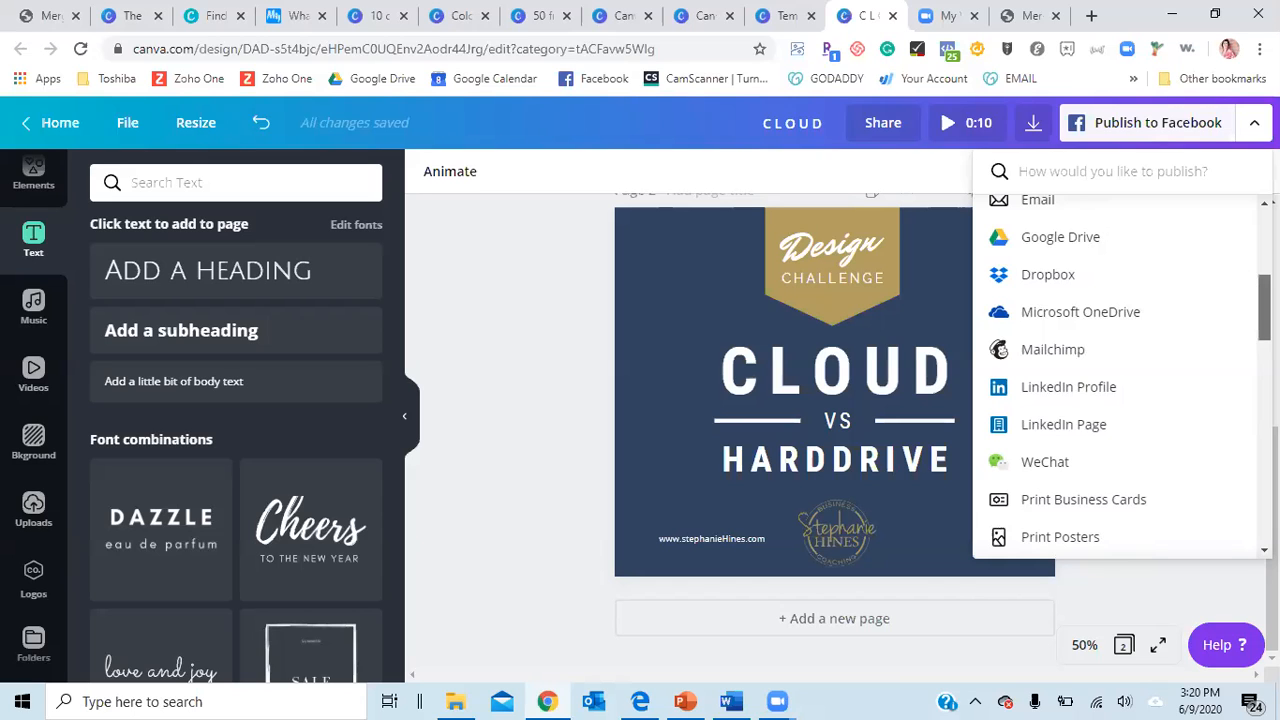
{"action": "scroll", "coordinate": [1265, 310], "scroll_direction": "down", "scroll_amount": 6}
{"action": "scroll", "coordinate": [1053, 556], "scroll_direction": "down", "scroll_amount": 2}
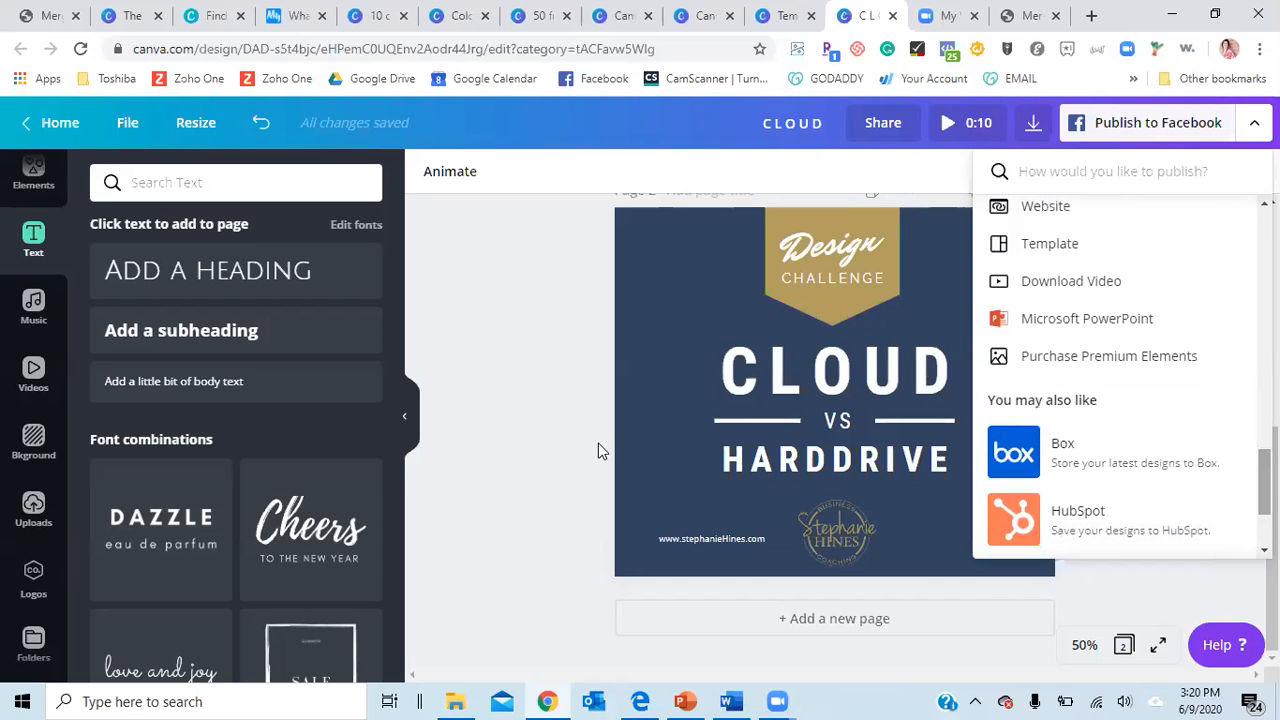
{"action": "left_click", "coordinate": [515, 420]}
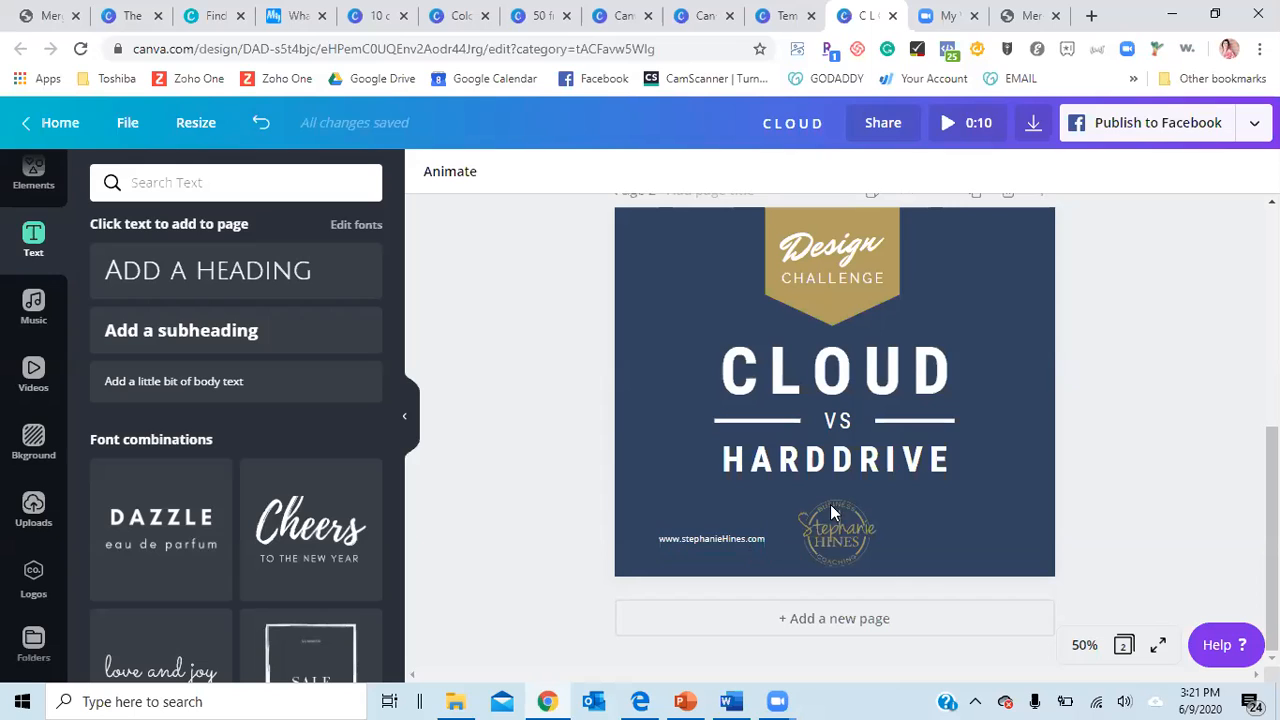
Duplicate the website text box, move it bottom-right, and replace its text with the social media handle
{"action": "left_click", "coordinate": [755, 545]}
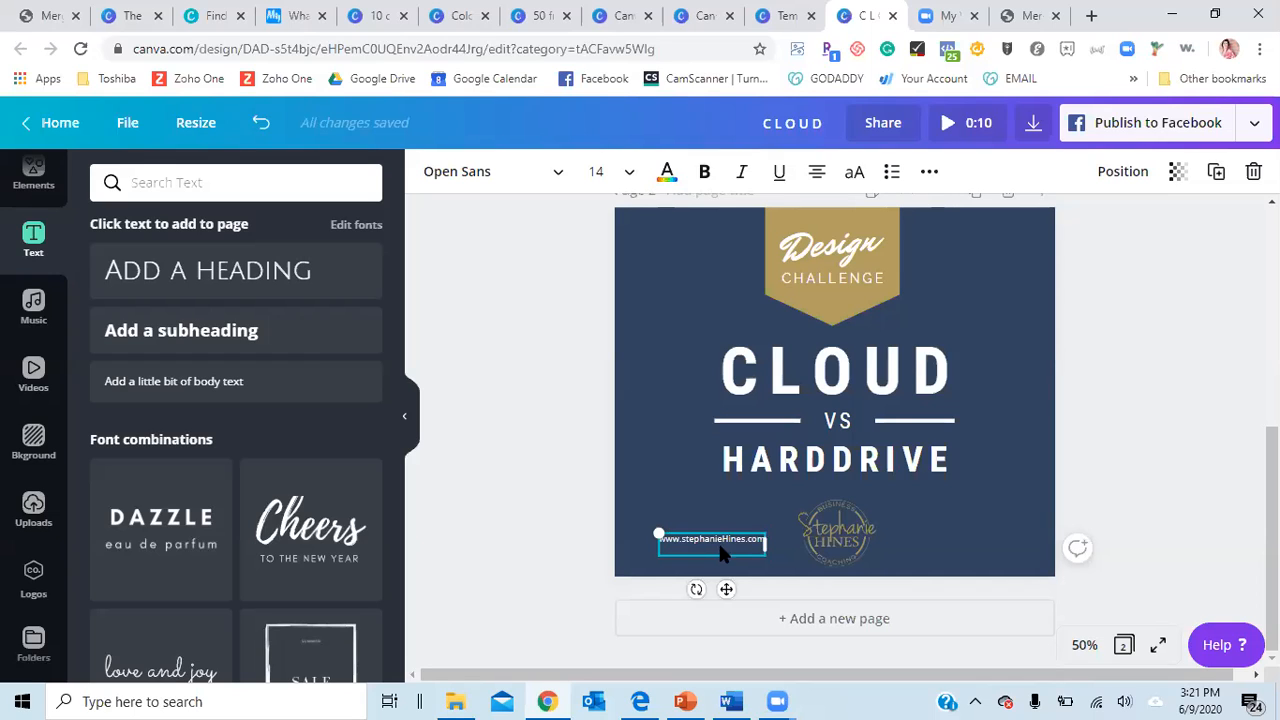
{"action": "right_click", "coordinate": [722, 544]}
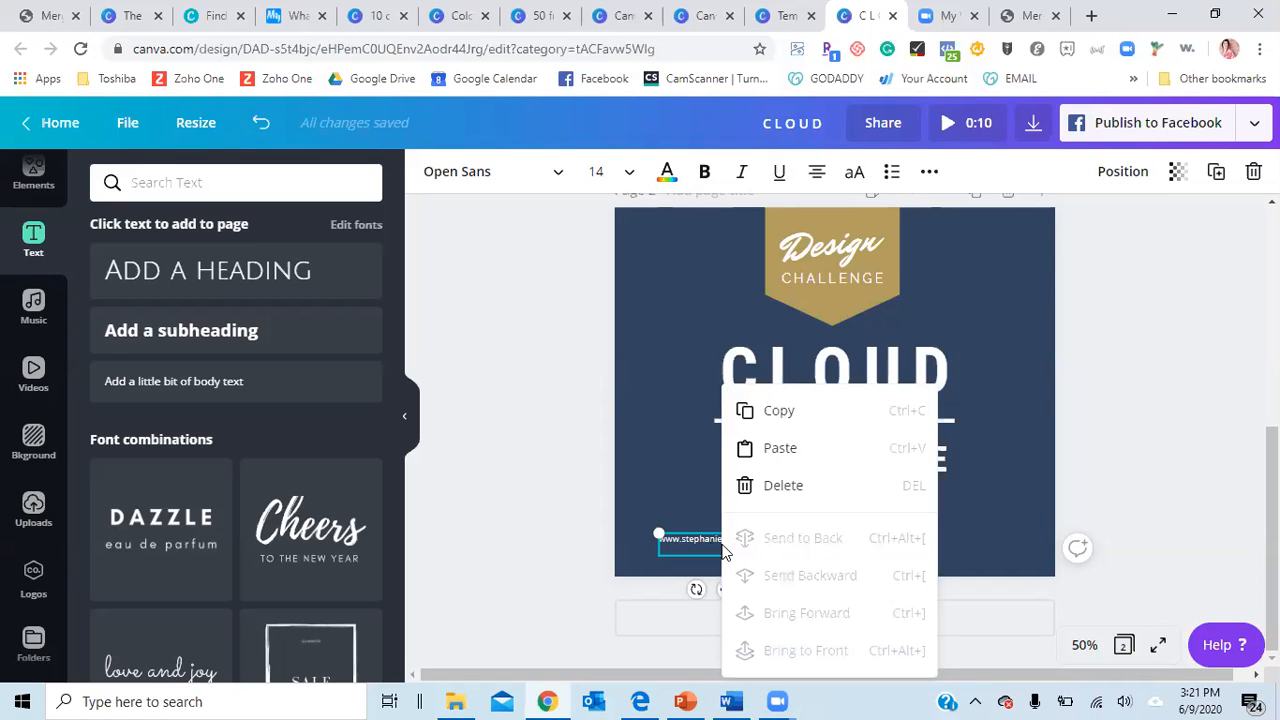
{"action": "left_click", "coordinate": [780, 413]}
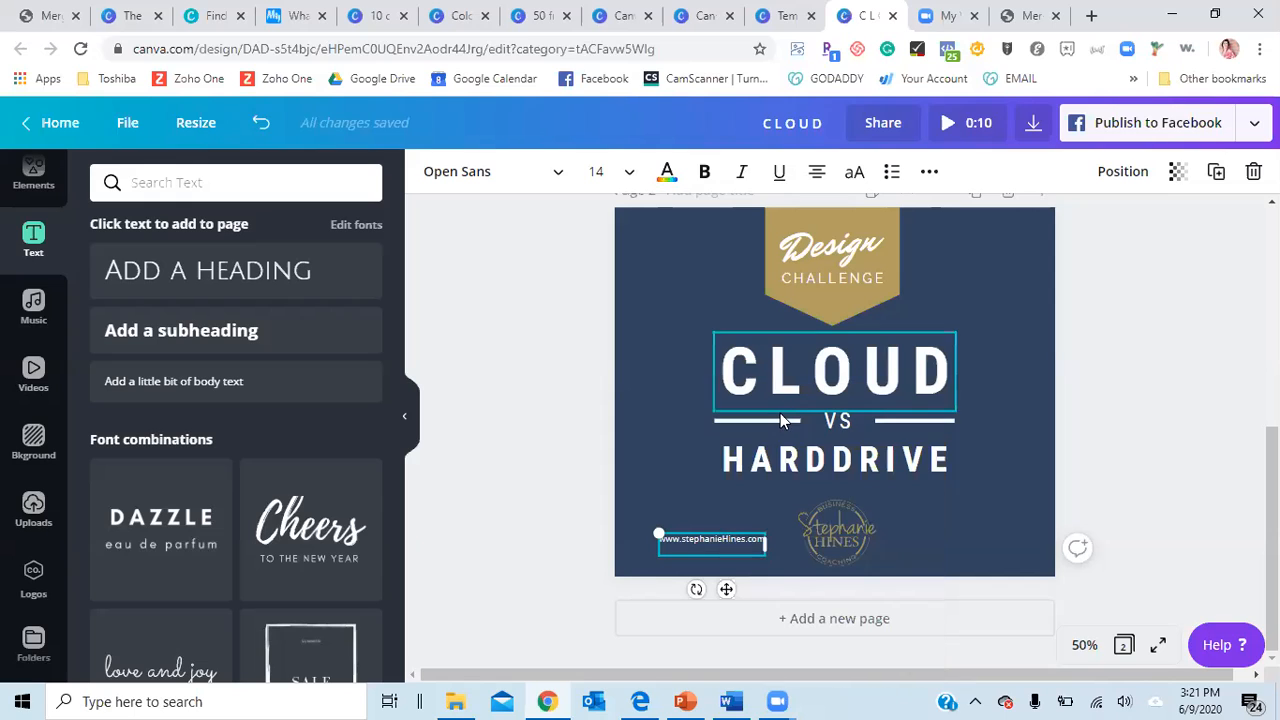
{"action": "right_click", "coordinate": [933, 515]}
{"action": "left_click", "coordinate": [969, 587]}
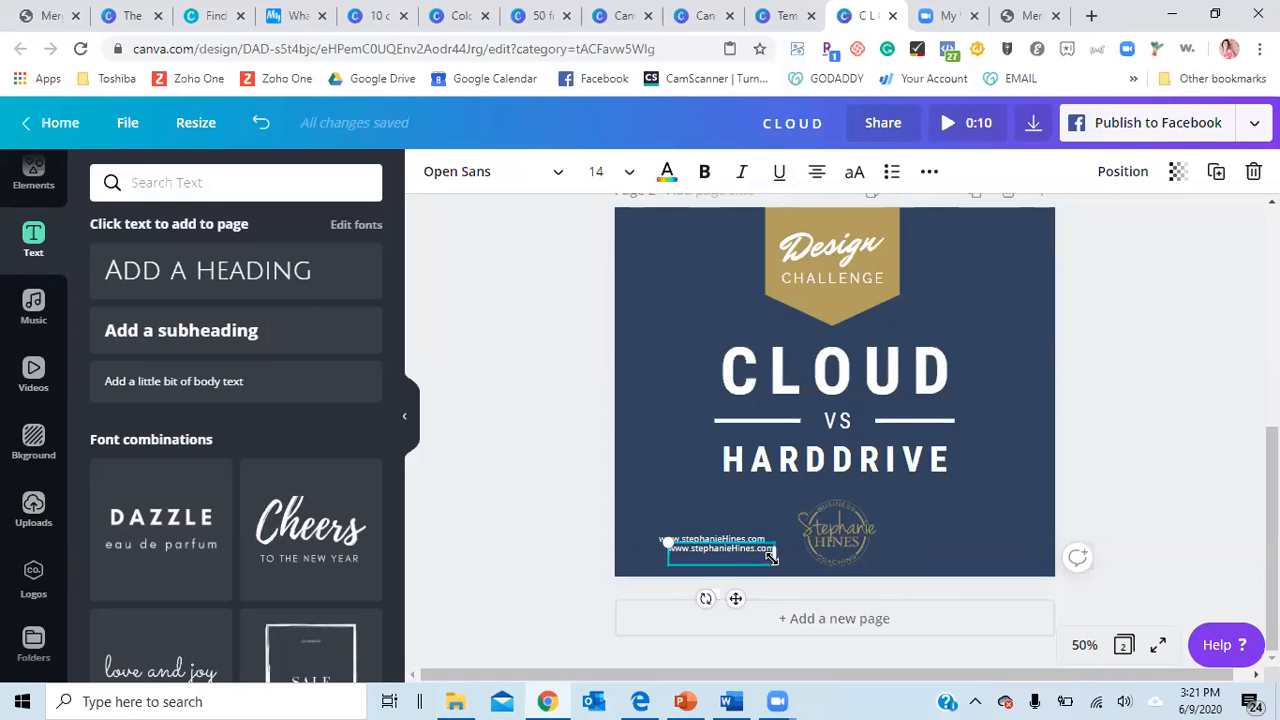
{"action": "left_click_drag", "start_coordinate": [791, 564], "coordinate": [1002, 548]}
{"action": "double_click", "coordinate": [969, 538]}
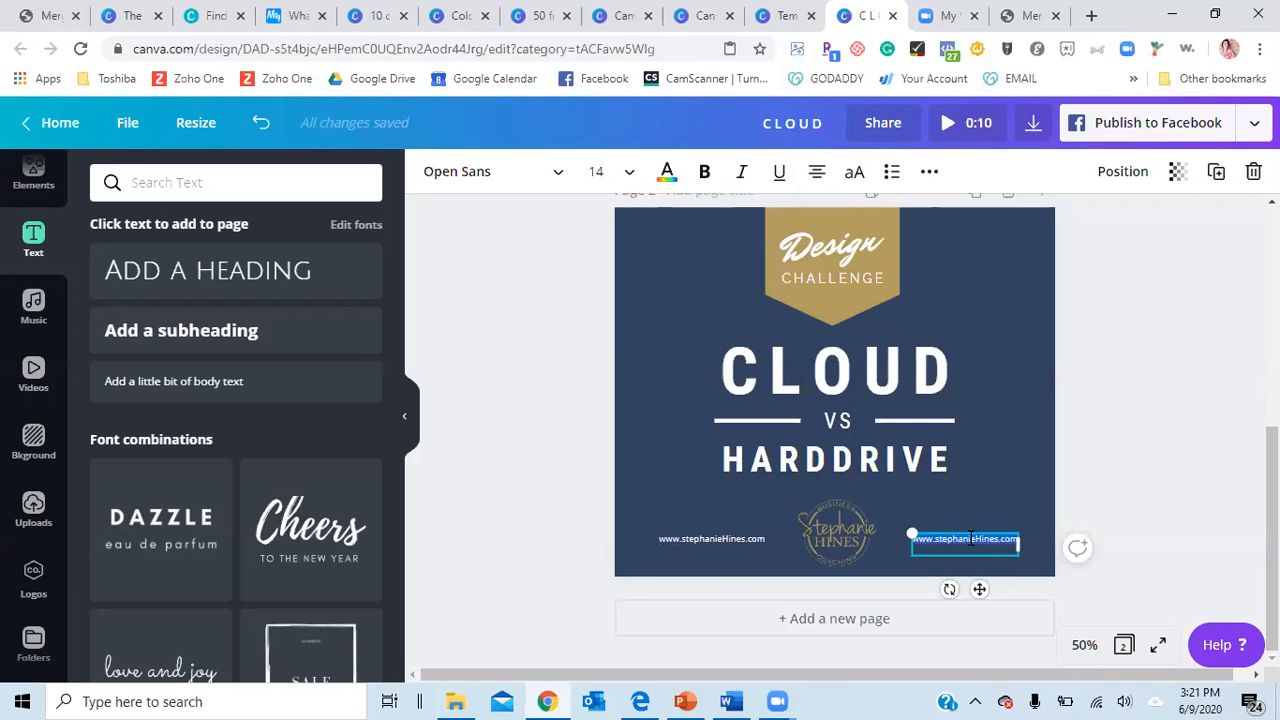
{"action": "type", "text": "@shinescoaching"}
{"action": "left_click", "coordinate": [497, 456]}
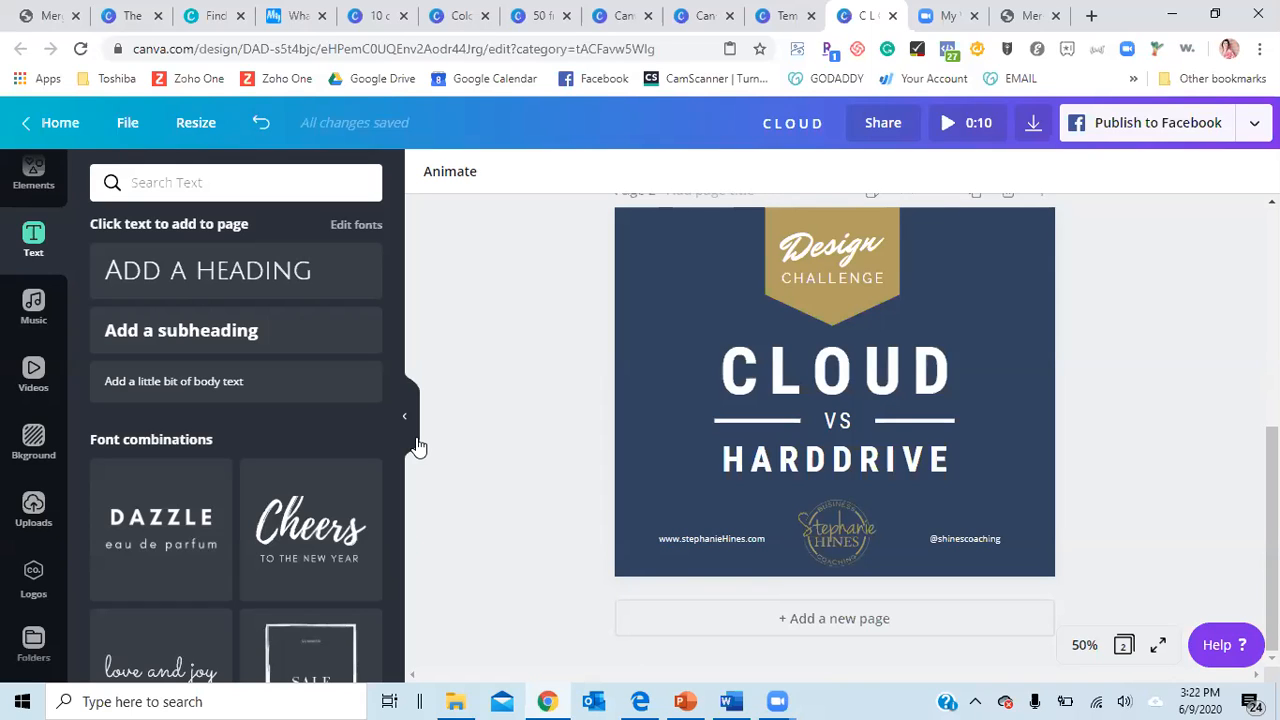
Replace the design title CLOUD with 'sHC Template'
{"action": "left_click", "coordinate": [779, 127]}
{"action": "key", "text": "Delete"}
{"action": "key", "text": "Delete"}
{"action": "key", "text": "BackSpace"}
{"action": "key", "text": "Delete"}
{"action": "type", "text": "sHC Template"}
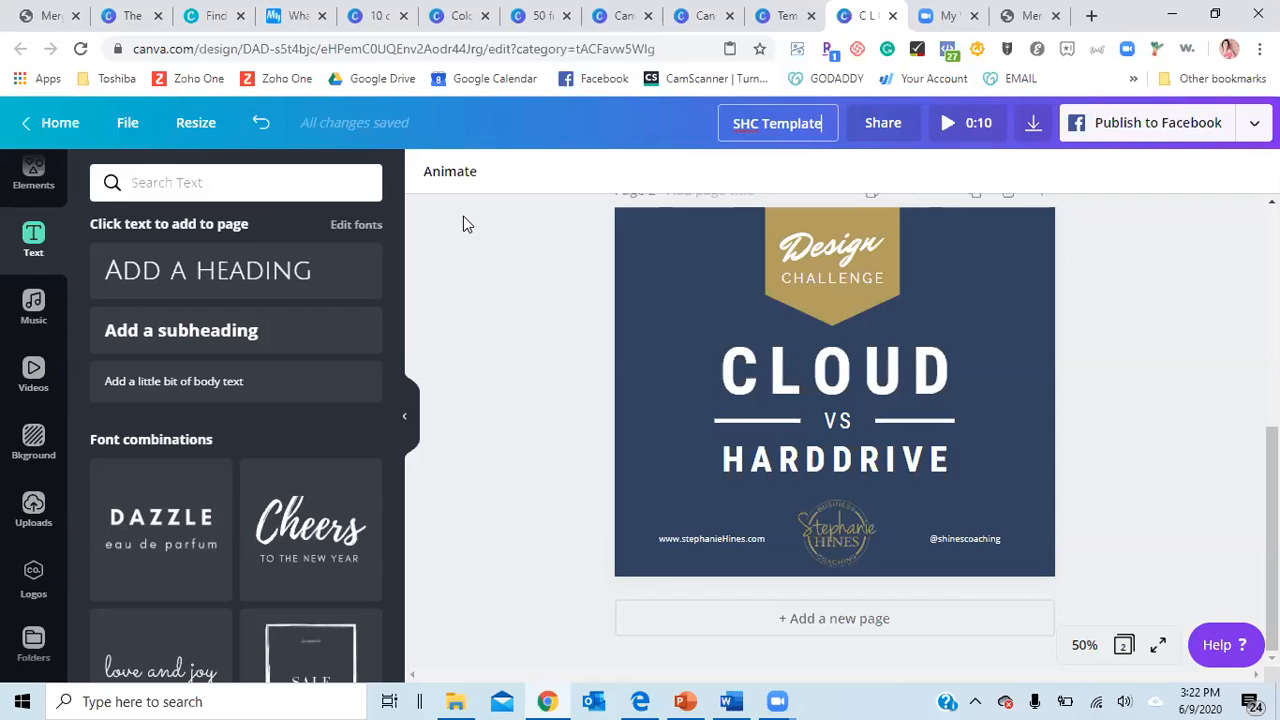
Commit the 'SHC Template' title, then bring up the Canva Master Class Training deck in PowerPoint
{"action": "left_click", "coordinate": [124, 124]}
{"action": "left_click", "coordinate": [124, 126]}
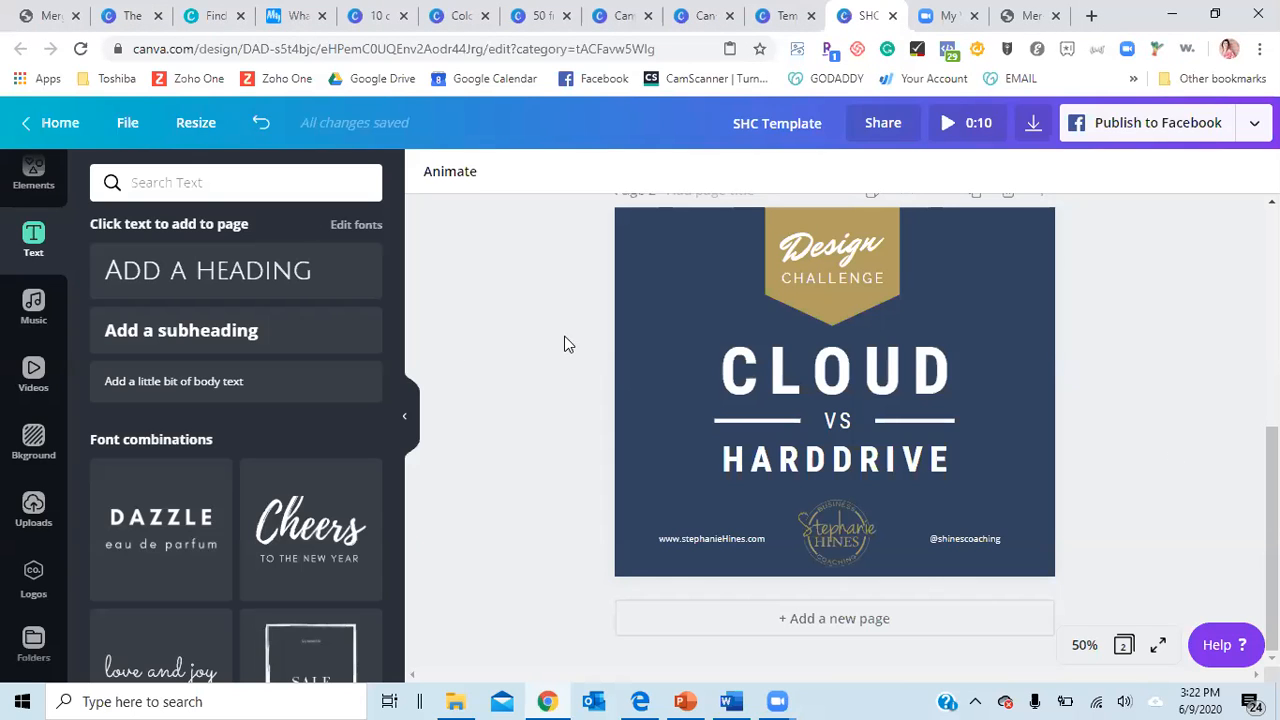
{"action": "left_click", "coordinate": [687, 700]}
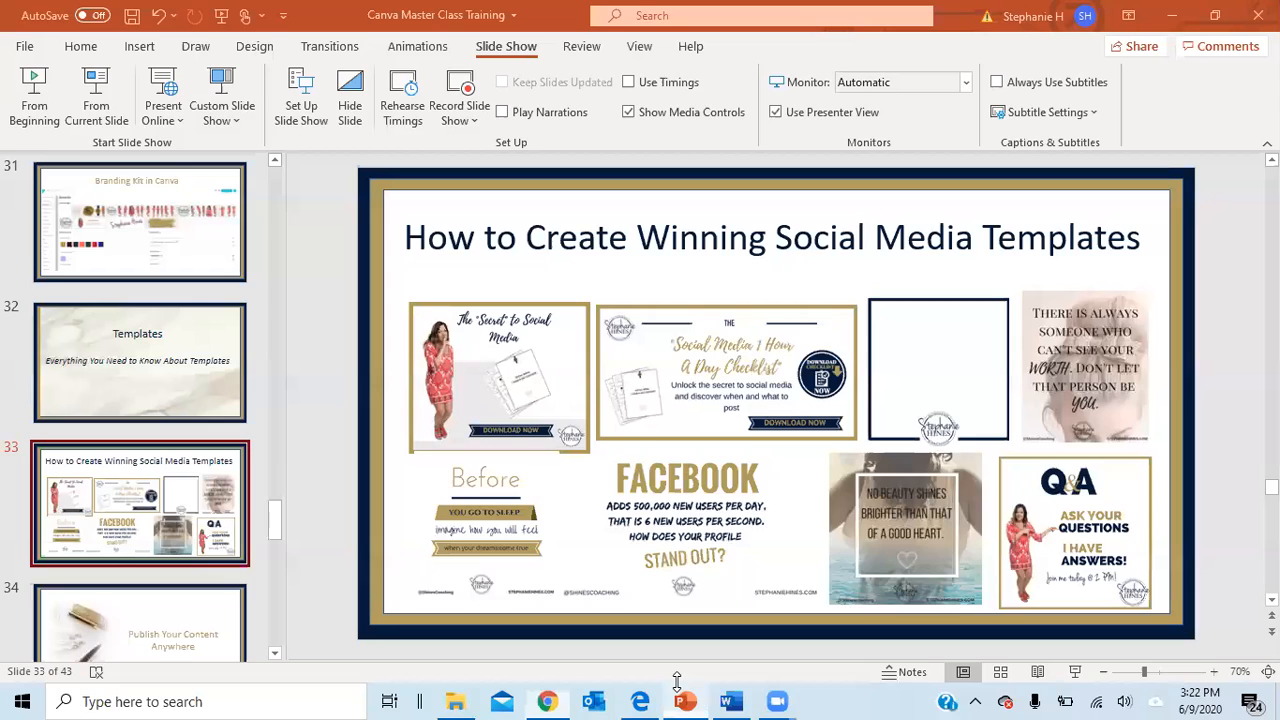
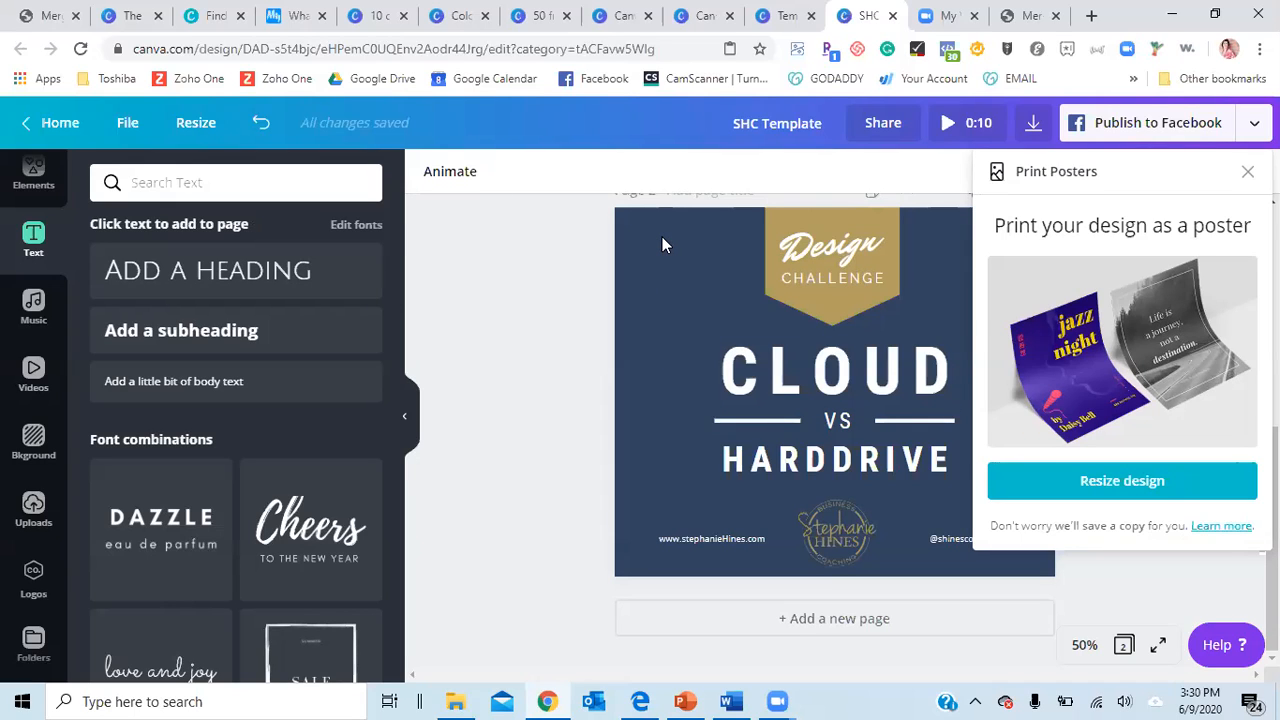
Dismiss the Print Posters suggestion covering the CLOUD VS HARDDRIVE design
{"action": "left_click", "coordinate": [1247, 172]}
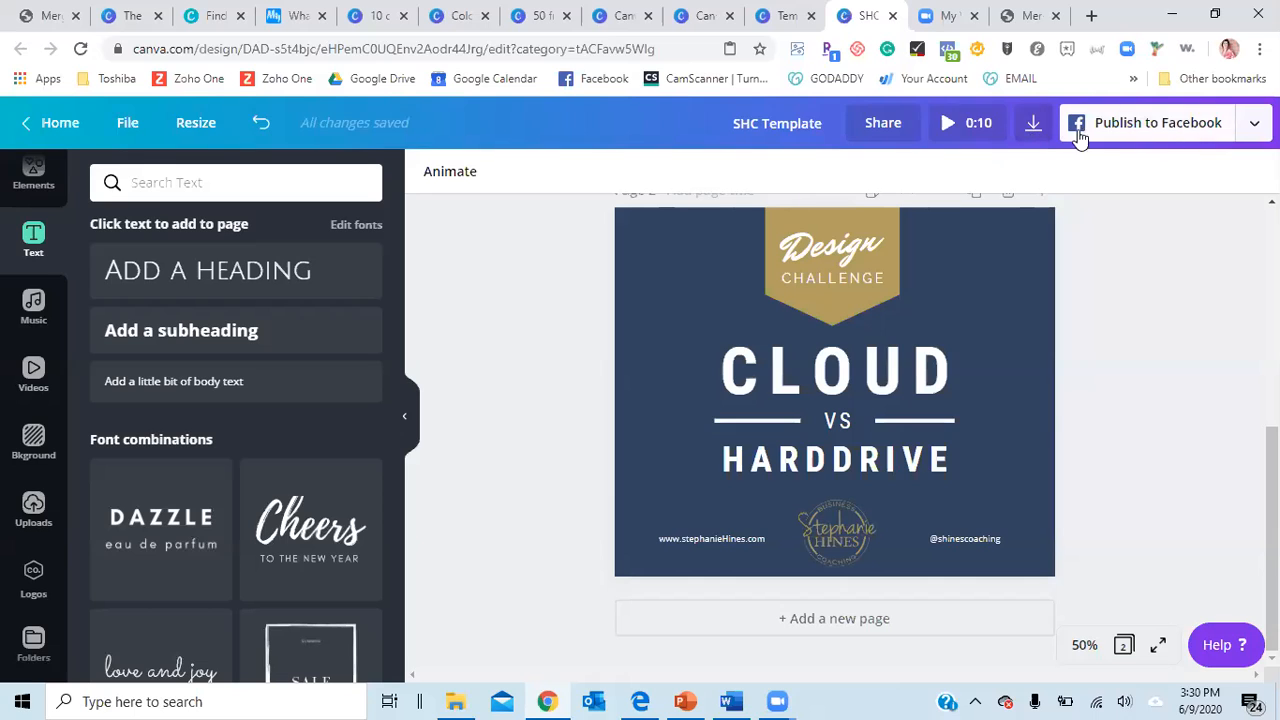
Set the download file type to PDF Print and review which pages are selected
{"action": "left_click", "coordinate": [1033, 123]}
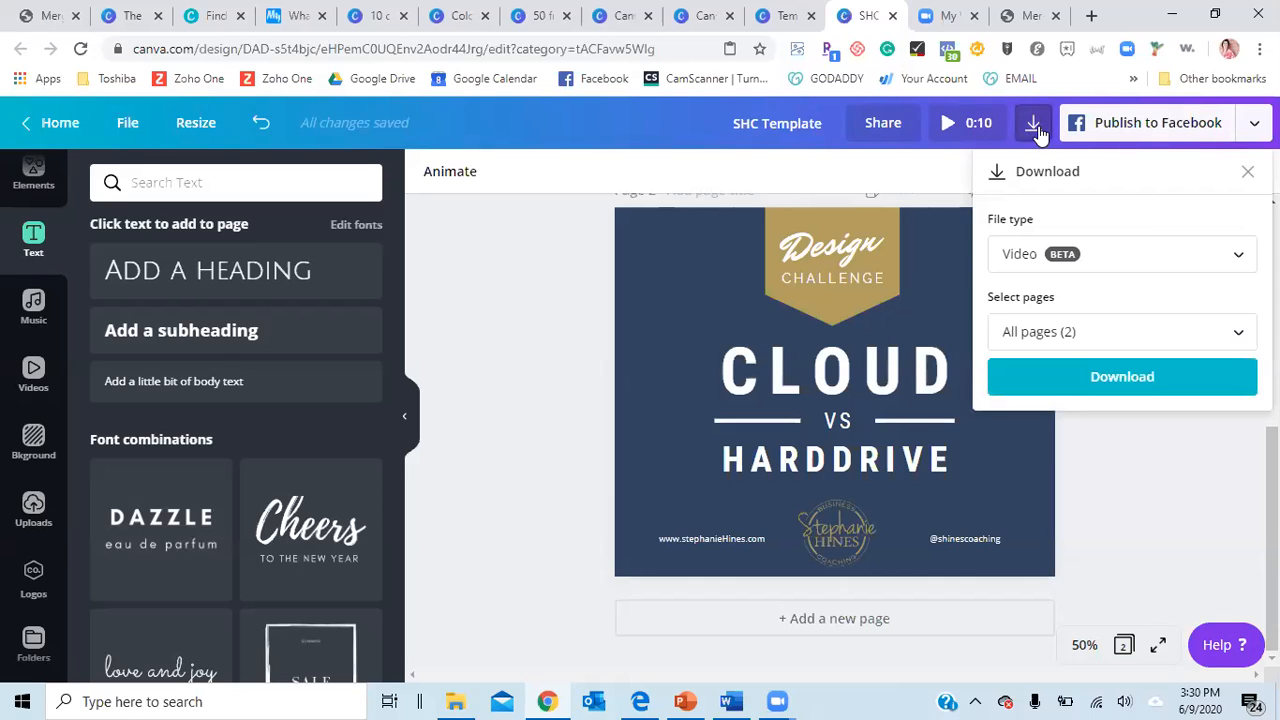
{"action": "left_click", "coordinate": [1238, 258]}
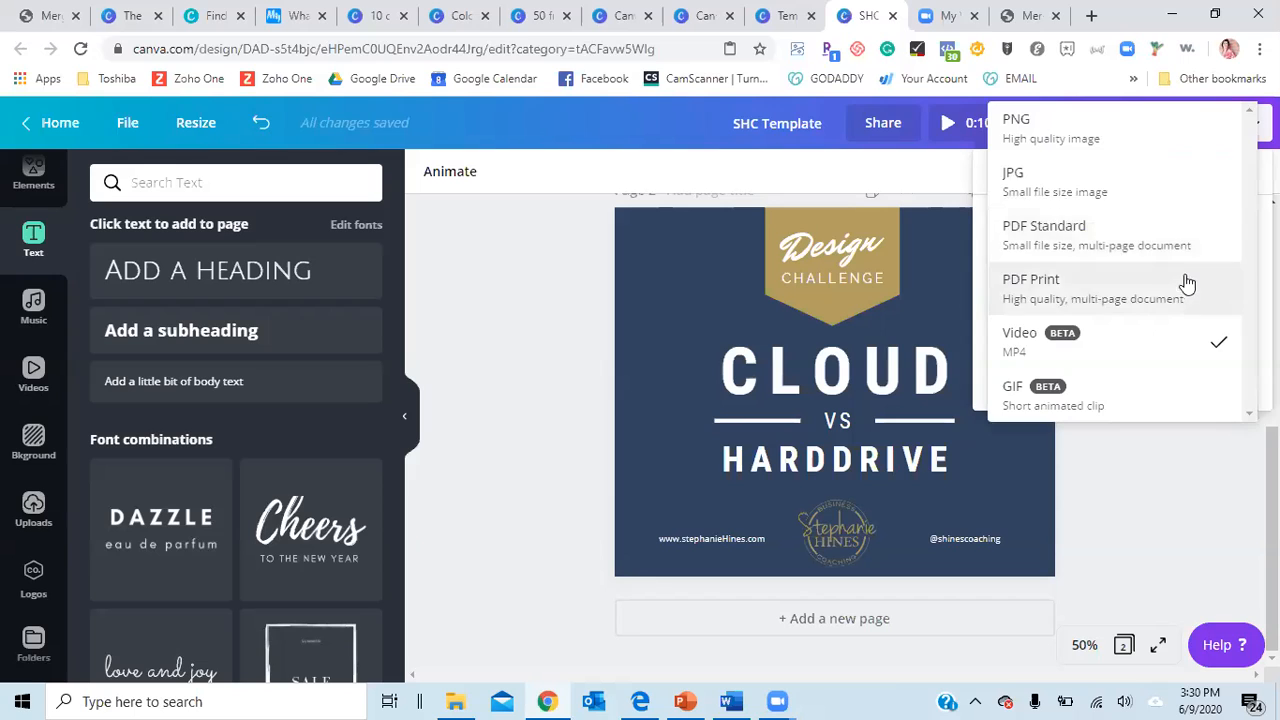
{"action": "left_click", "coordinate": [1185, 290]}
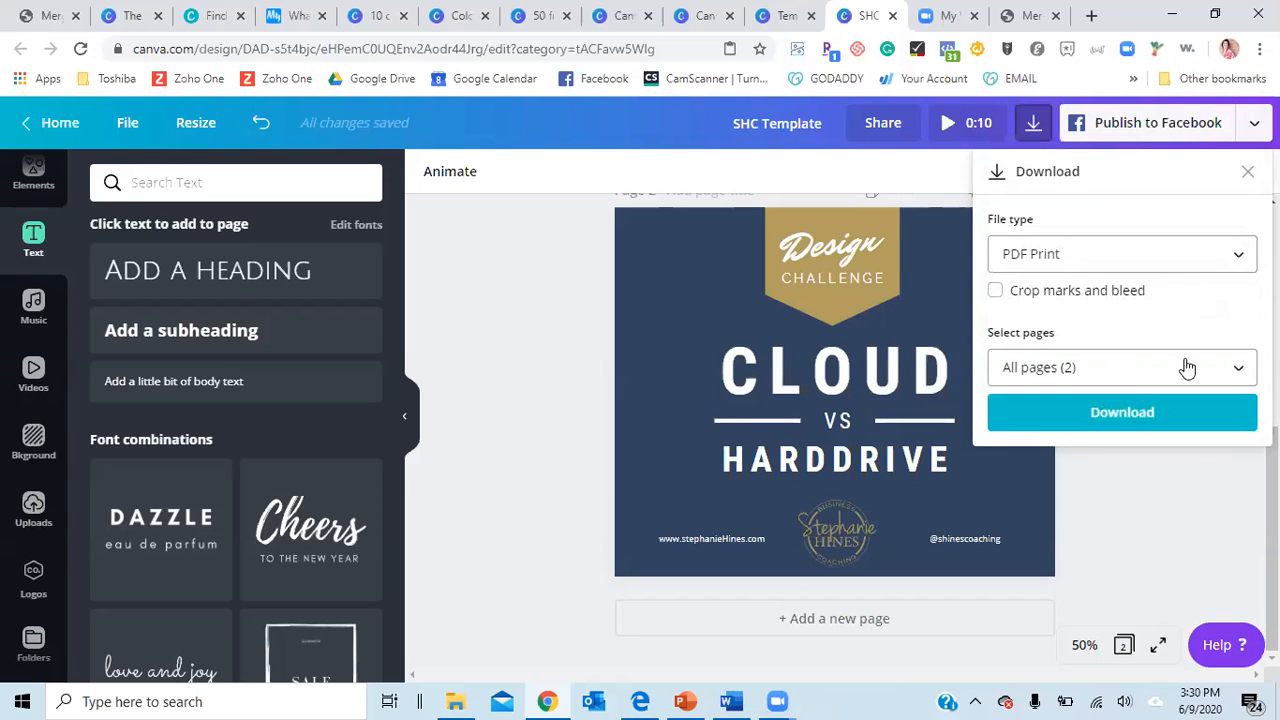
{"action": "left_click", "coordinate": [1242, 371]}
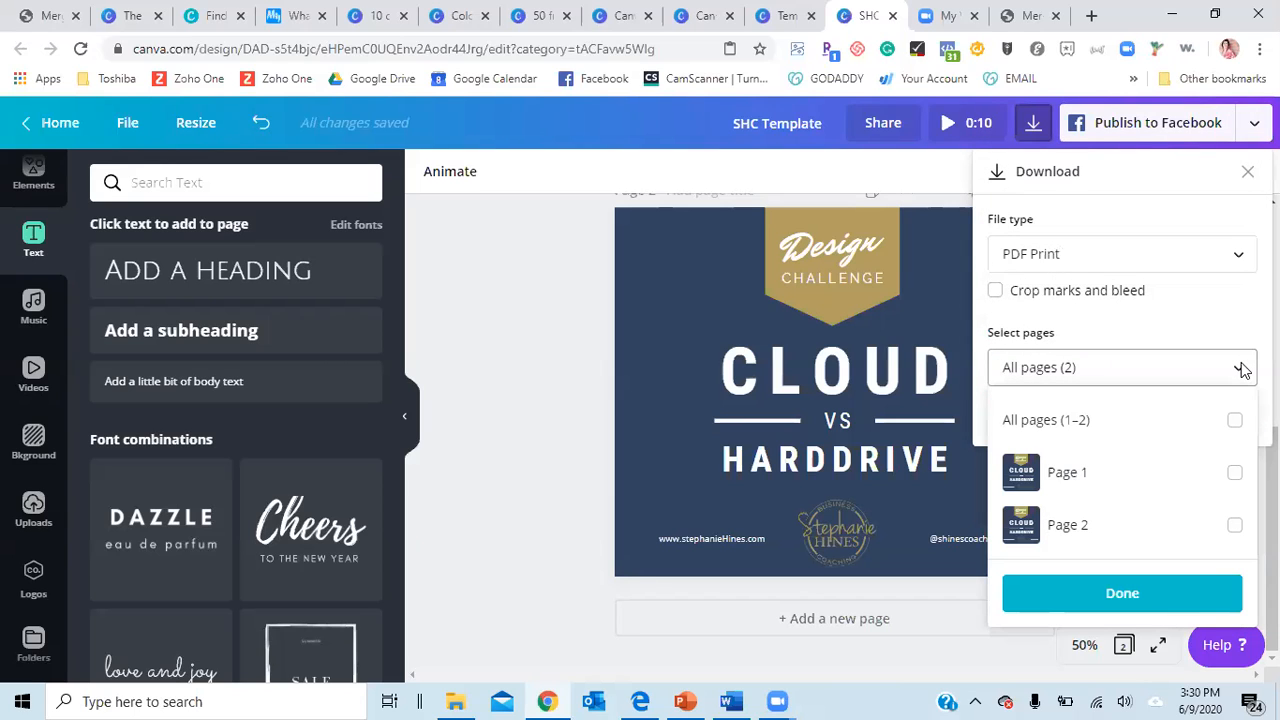
{"action": "left_click", "coordinate": [1254, 122]}
Browse the full list of publishing options, then close it by returning to the canvas
{"action": "left_click", "coordinate": [1254, 122]}
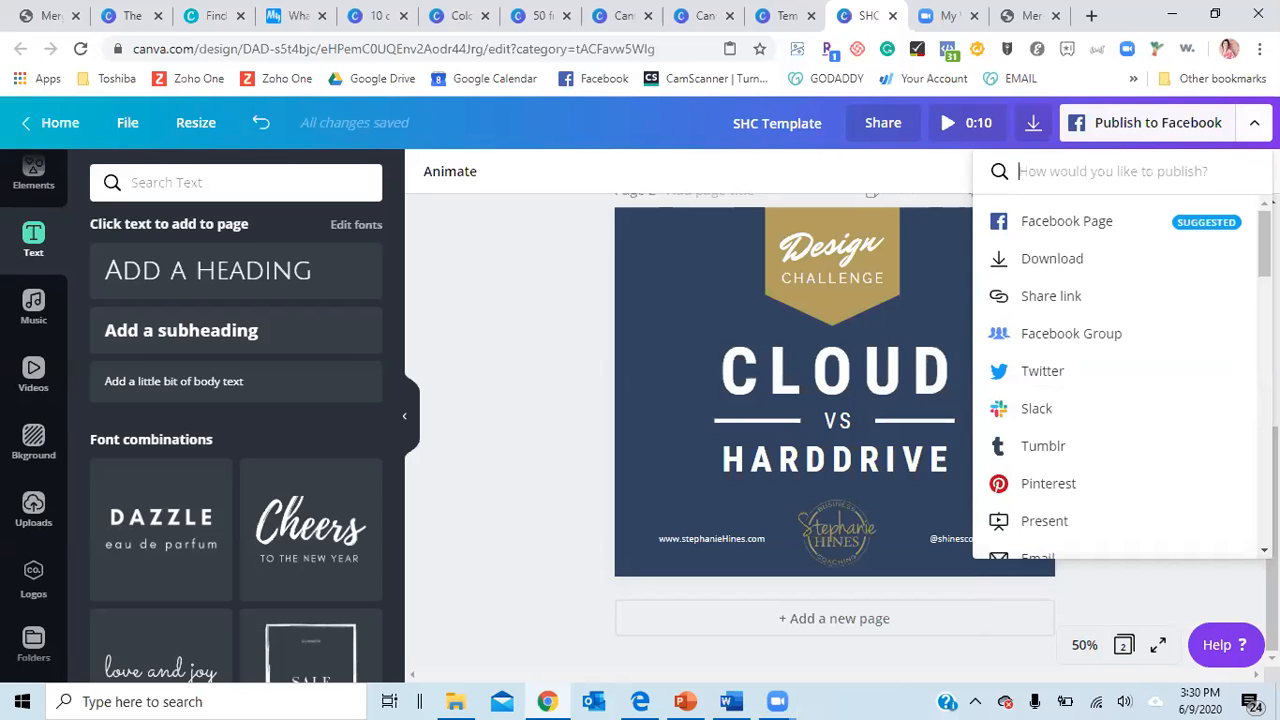
{"action": "scroll", "coordinate": [1115, 380], "scroll_direction": "down", "scroll_amount": 5}
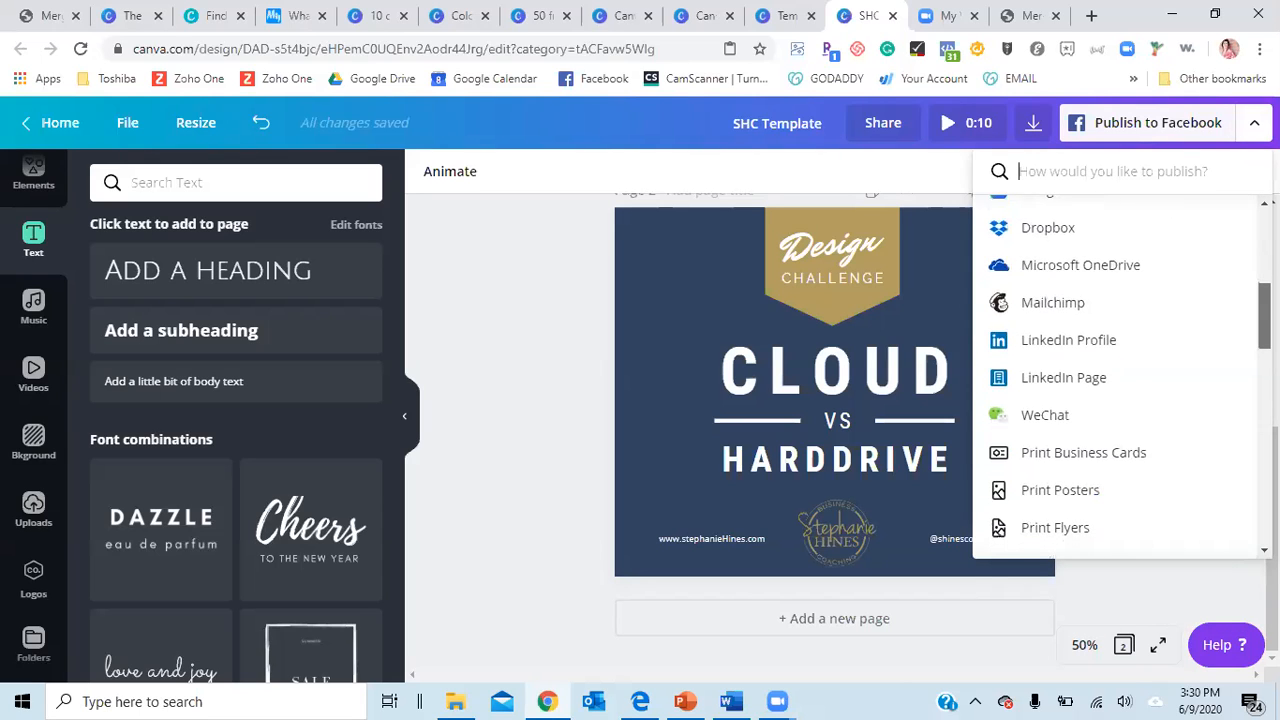
{"action": "scroll", "coordinate": [1115, 380], "scroll_direction": "down", "scroll_amount": 5}
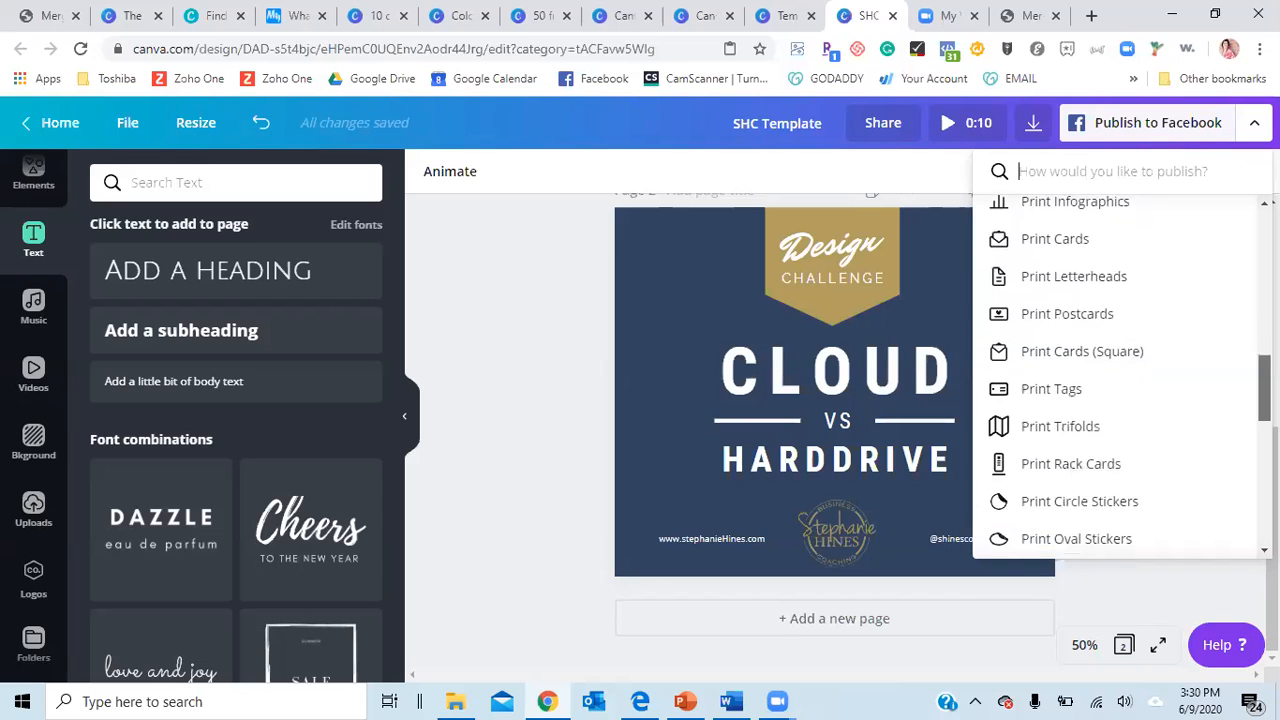
{"action": "scroll", "coordinate": [1115, 380], "scroll_direction": "down", "scroll_amount": 3}
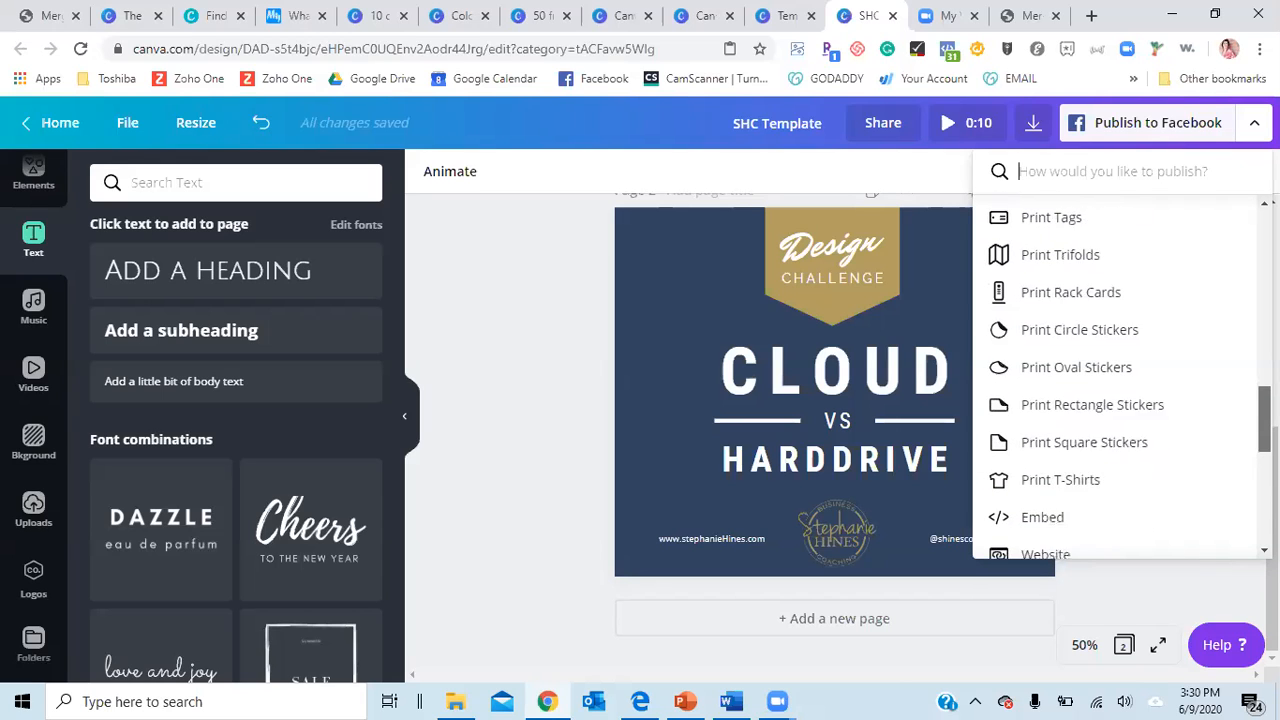
{"action": "scroll", "coordinate": [1115, 380], "scroll_direction": "down", "scroll_amount": 3}
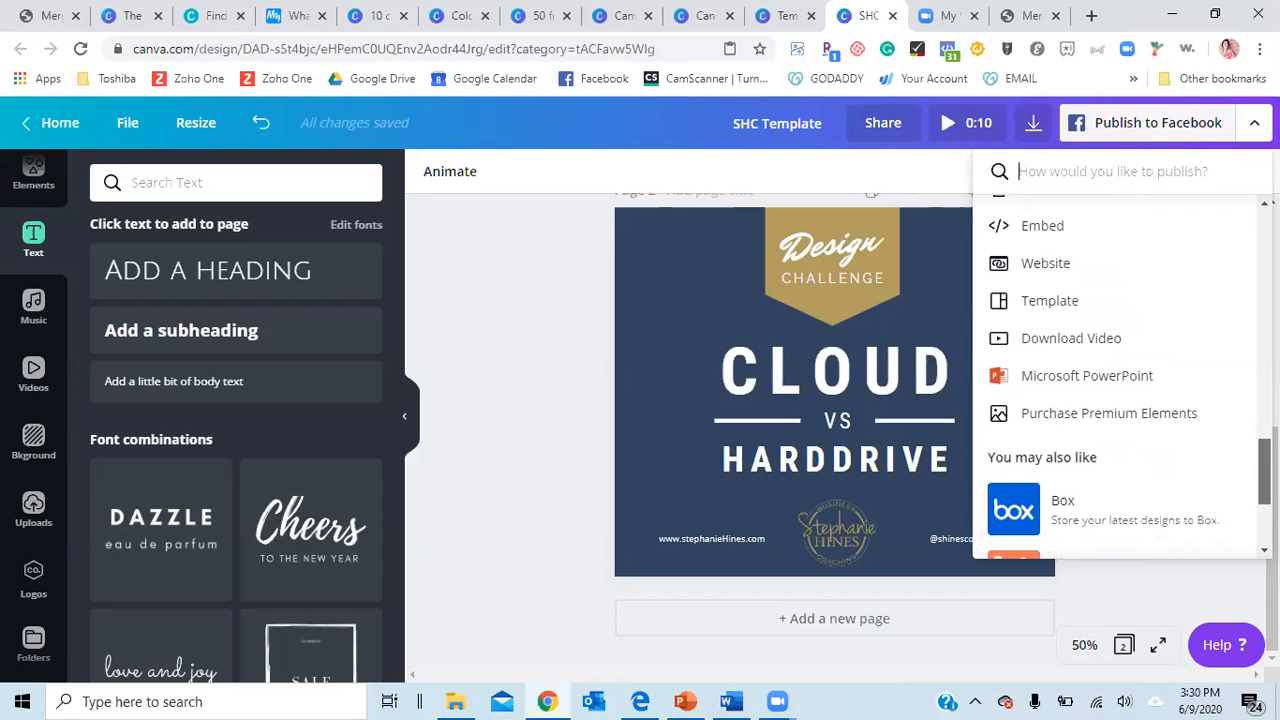
{"action": "left_click", "coordinate": [478, 300]}
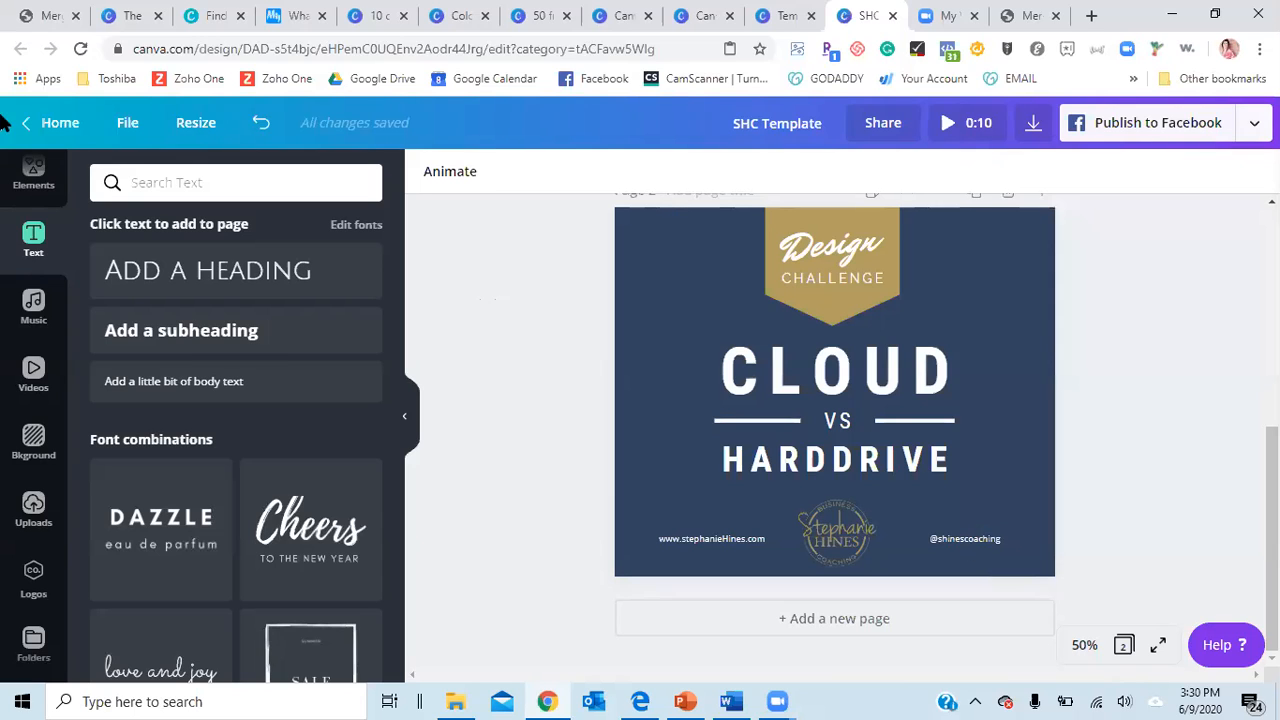
Go to the Canva home page and page through Your designs to open '$297 Value'
{"action": "left_click", "coordinate": [57, 123]}
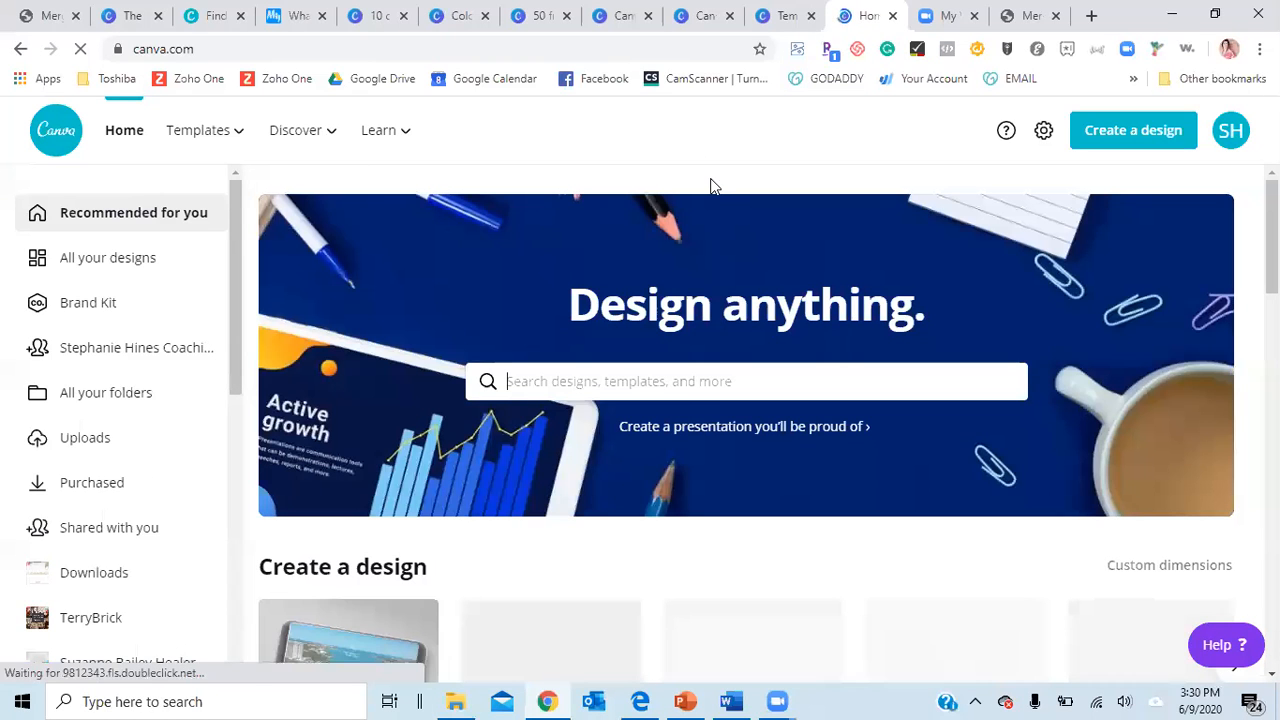
{"action": "scroll", "coordinate": [712, 184], "scroll_direction": "down", "scroll_amount": 3}
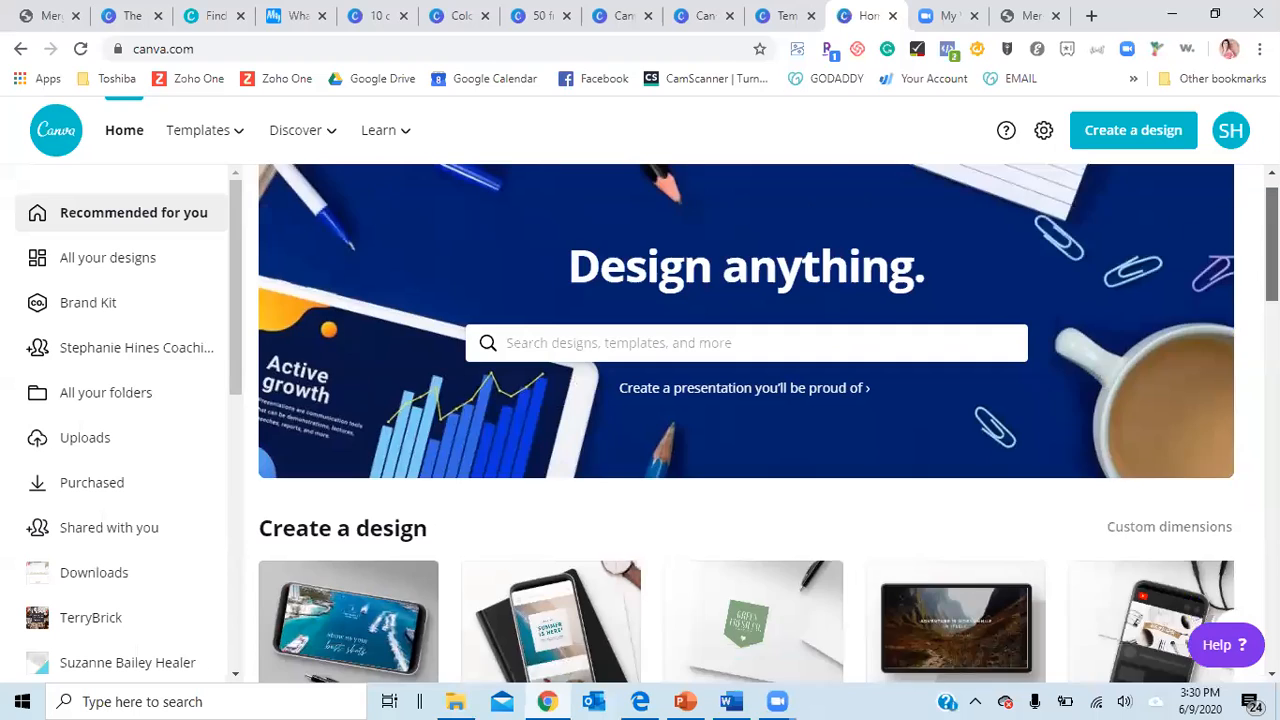
{"action": "scroll", "coordinate": [746, 423], "scroll_direction": "down", "scroll_amount": 4}
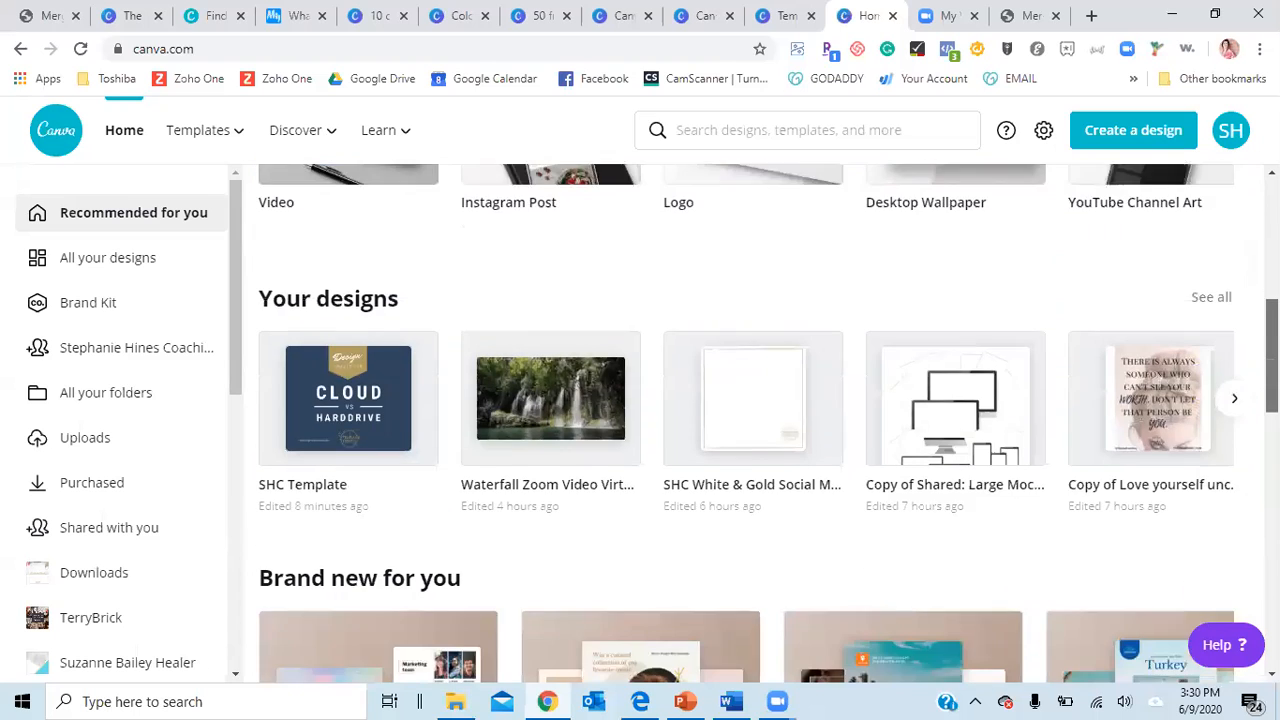
{"action": "scroll", "coordinate": [1235, 330], "scroll_direction": "down", "scroll_amount": 2}
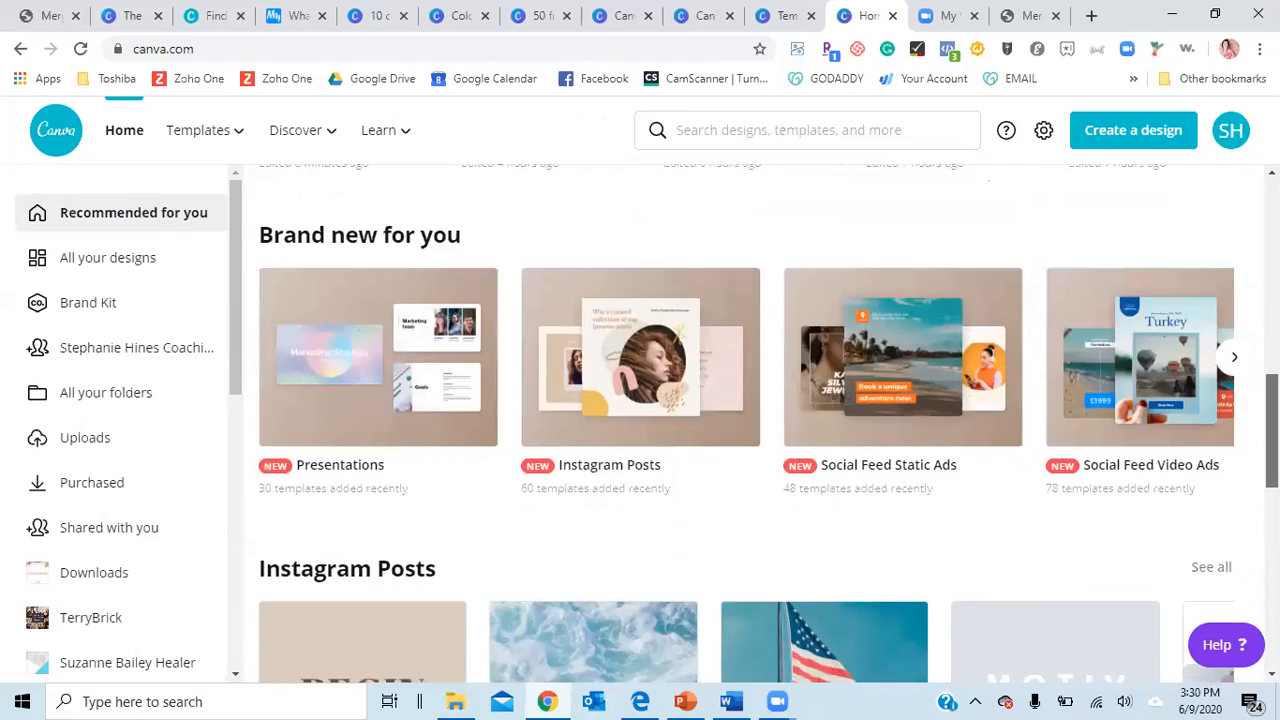
{"action": "scroll", "coordinate": [1231, 320], "scroll_direction": "up", "scroll_amount": 3}
{"action": "left_click", "coordinate": [1238, 355]}
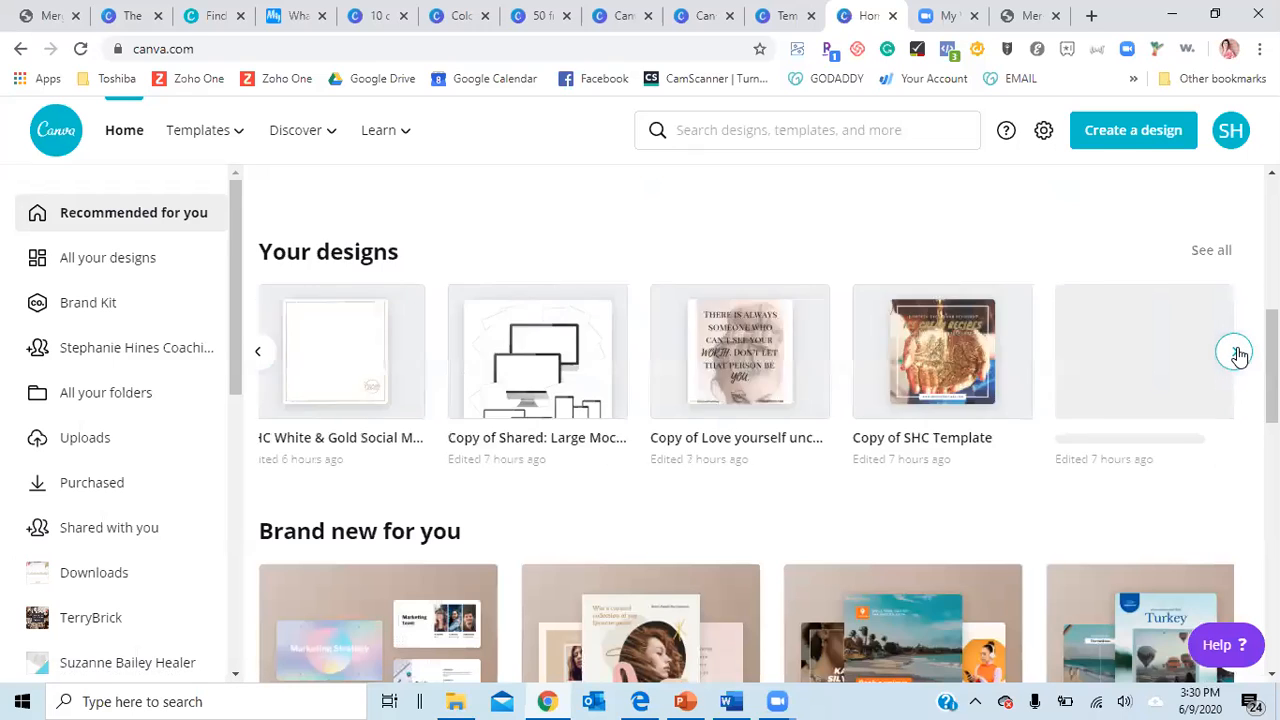
{"action": "left_click", "coordinate": [1238, 355]}
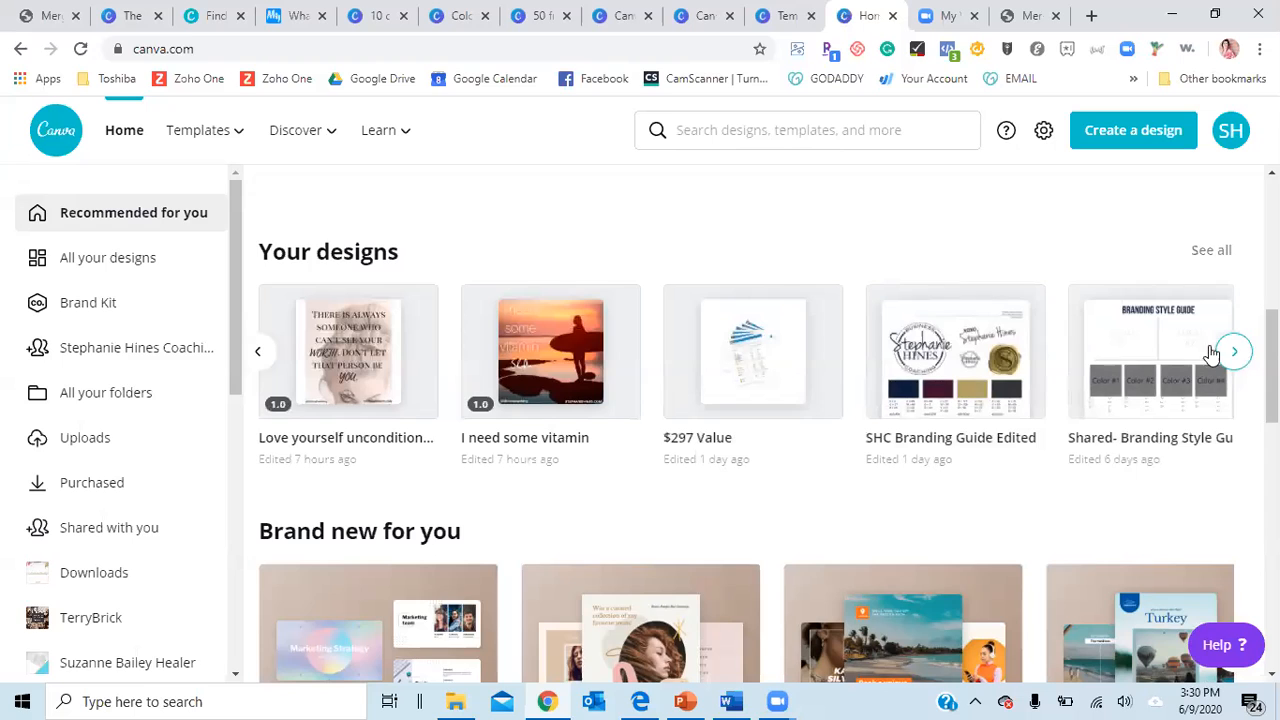
{"action": "left_click", "coordinate": [729, 390]}
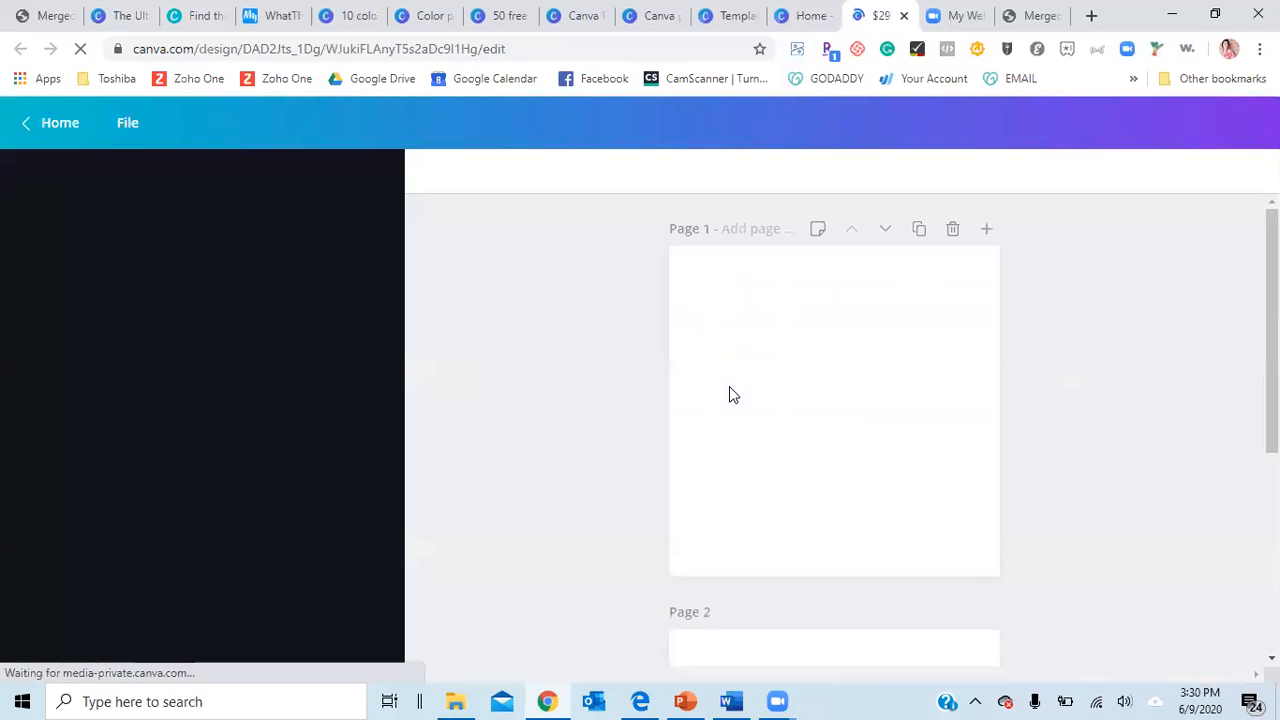
Select the fanned document mockup, nudge it up and right, and ungroup it
{"action": "left_click", "coordinate": [766, 406]}
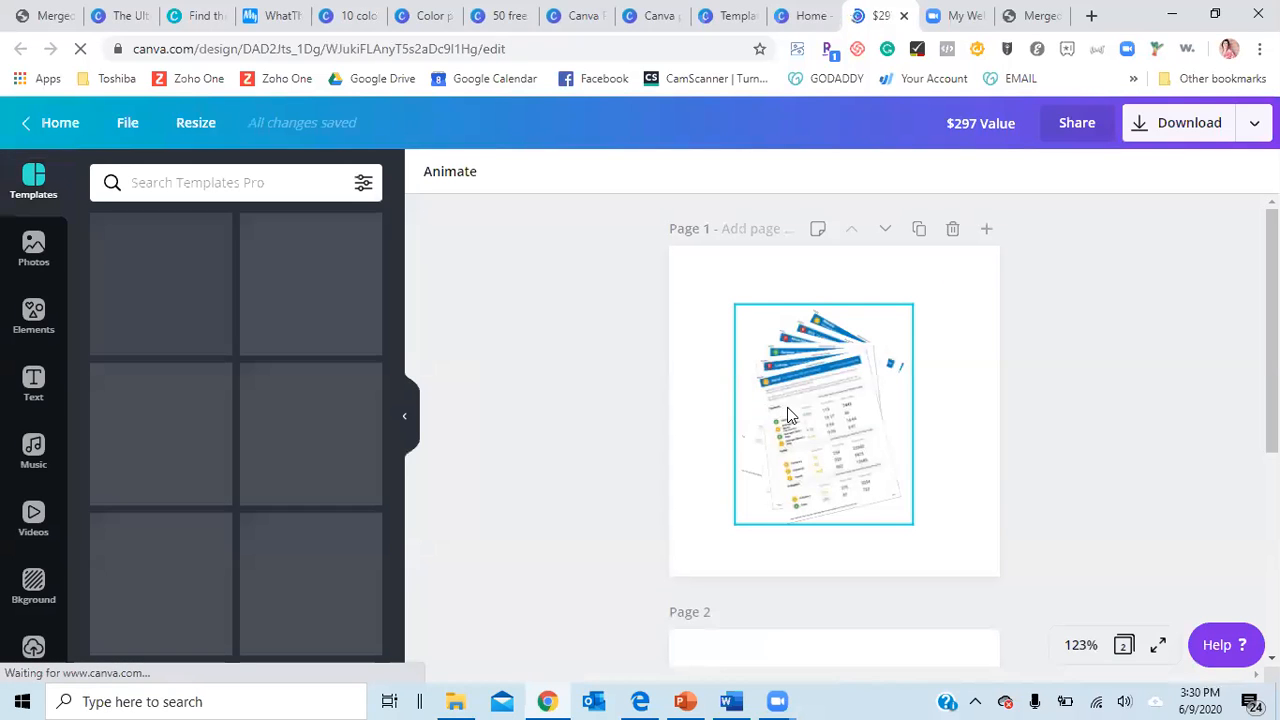
{"action": "left_click_drag", "start_coordinate": [790, 395], "coordinate": [791, 399]}
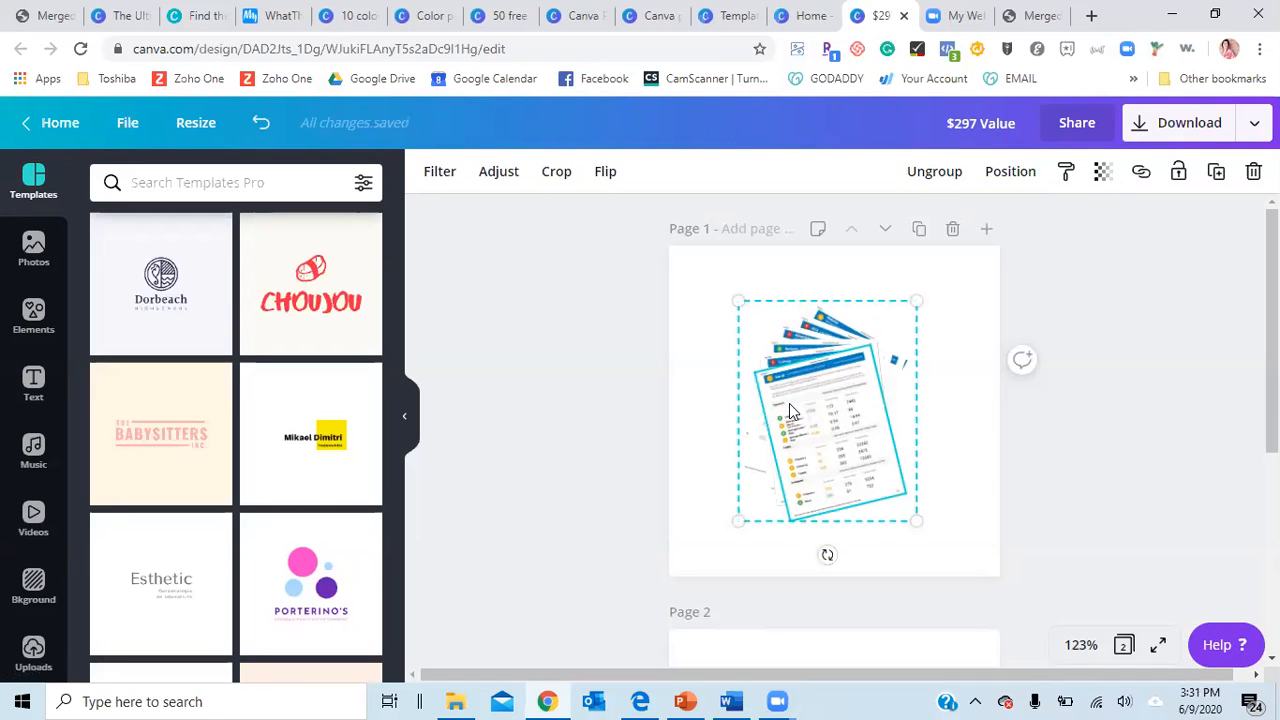
{"action": "mouse_move", "coordinate": [791, 399]}
{"action": "left_mouse_down"}
{"action": "mouse_move", "coordinate": [835, 345]}
{"action": "mouse_move", "coordinate": [806, 383]}
{"action": "mouse_move", "coordinate": [746, 397]}
{"action": "mouse_move", "coordinate": [789, 397]}
{"action": "left_mouse_up"}
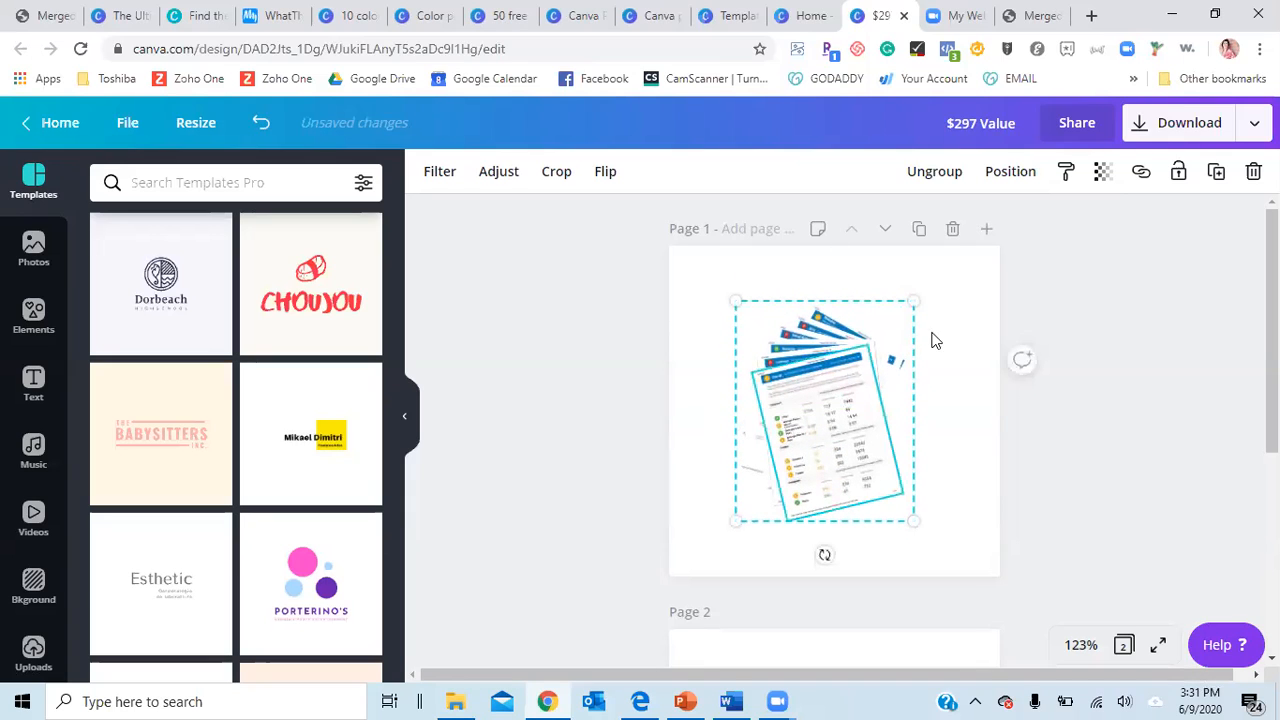
{"action": "left_click", "coordinate": [935, 173]}
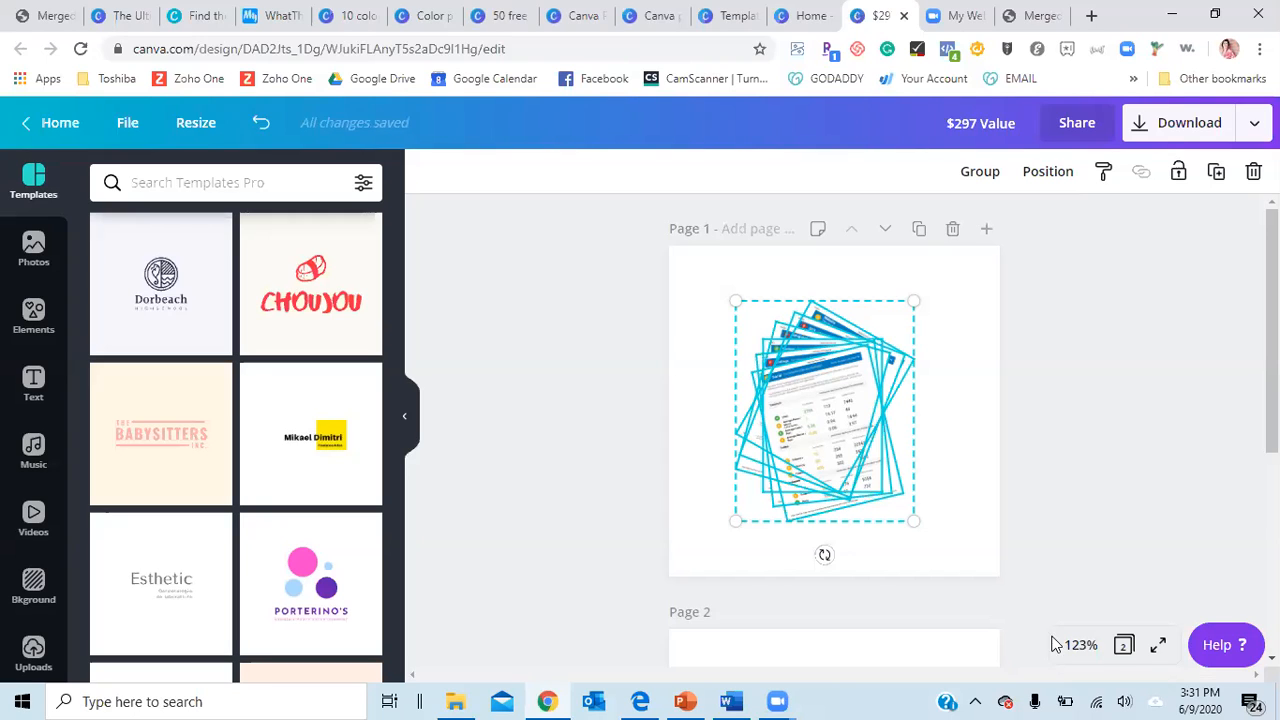
{"action": "left_click", "coordinate": [1082, 645]}
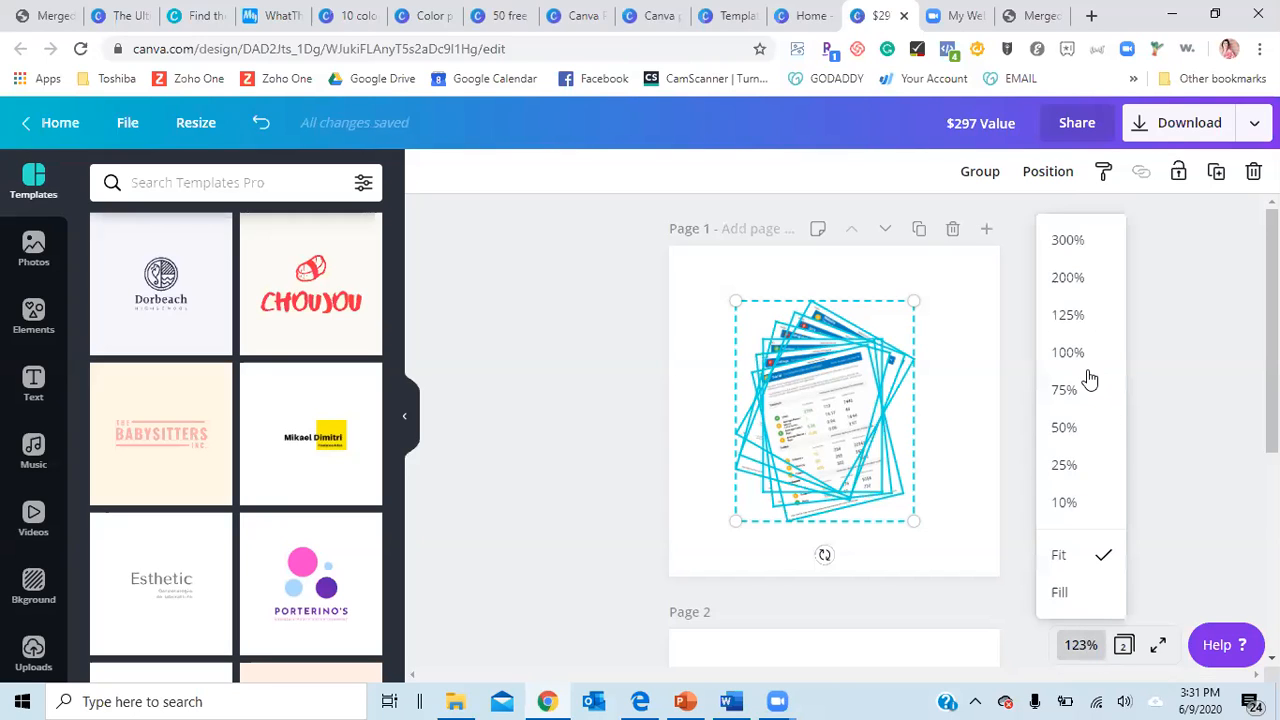
{"action": "left_click", "coordinate": [1067, 315]}
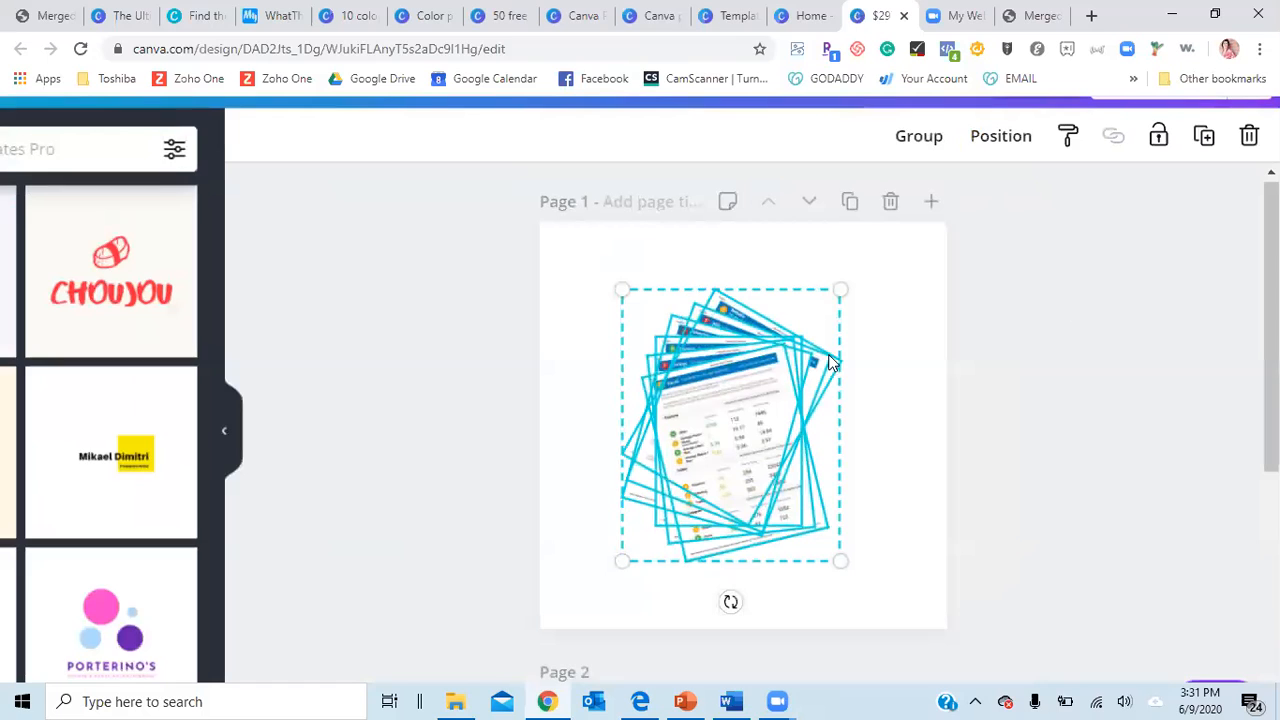
{"action": "left_click", "coordinate": [459, 434]}
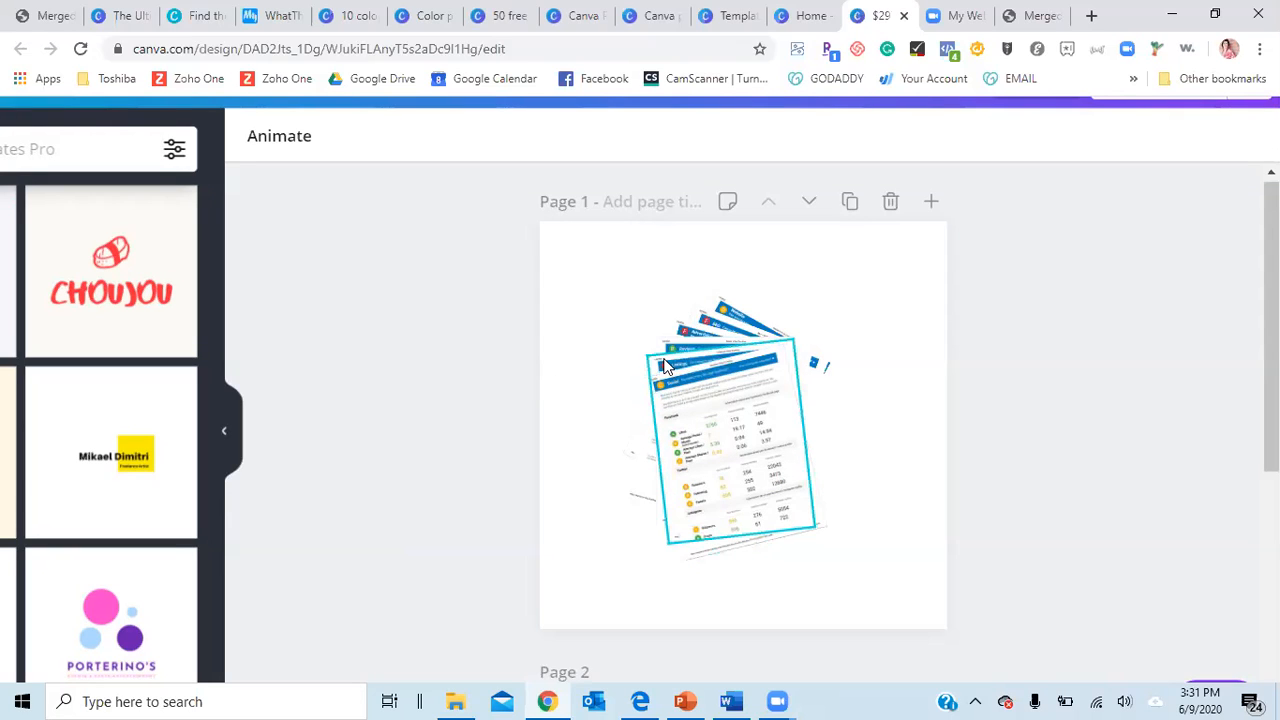
{"action": "left_click", "coordinate": [690, 405]}
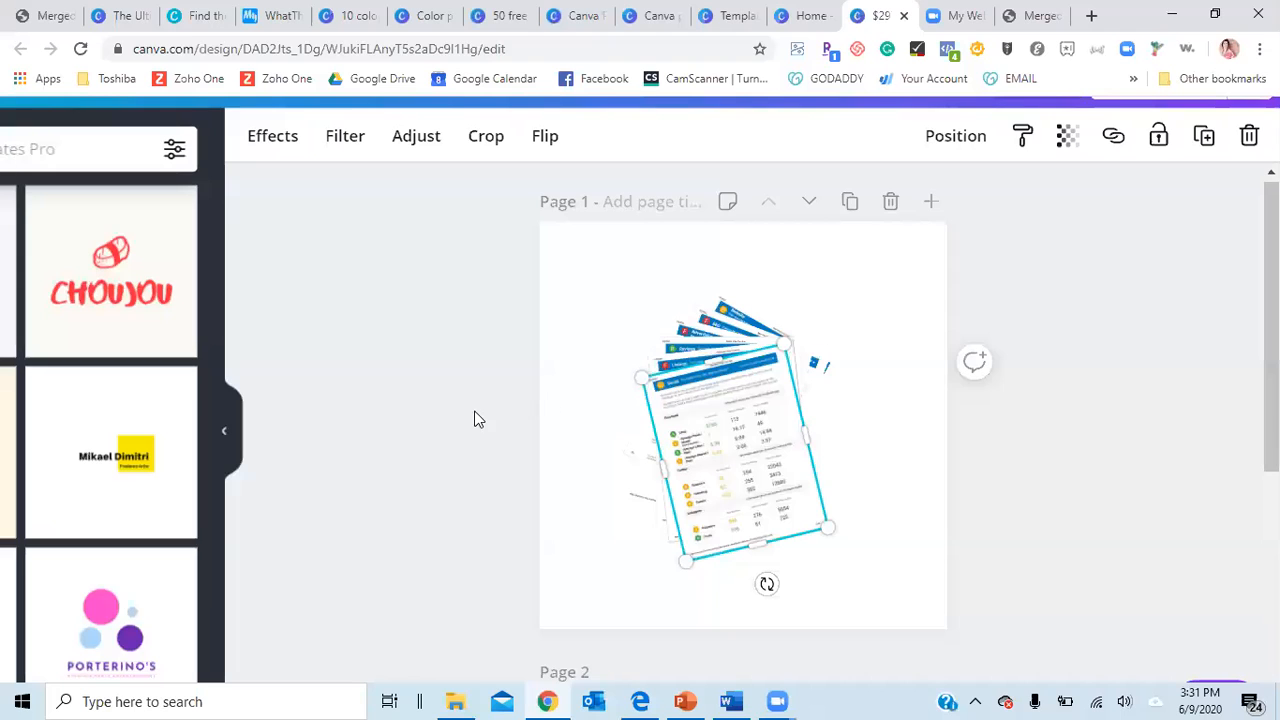
{"action": "left_click", "coordinate": [547, 427]}
{"action": "left_click", "coordinate": [697, 430]}
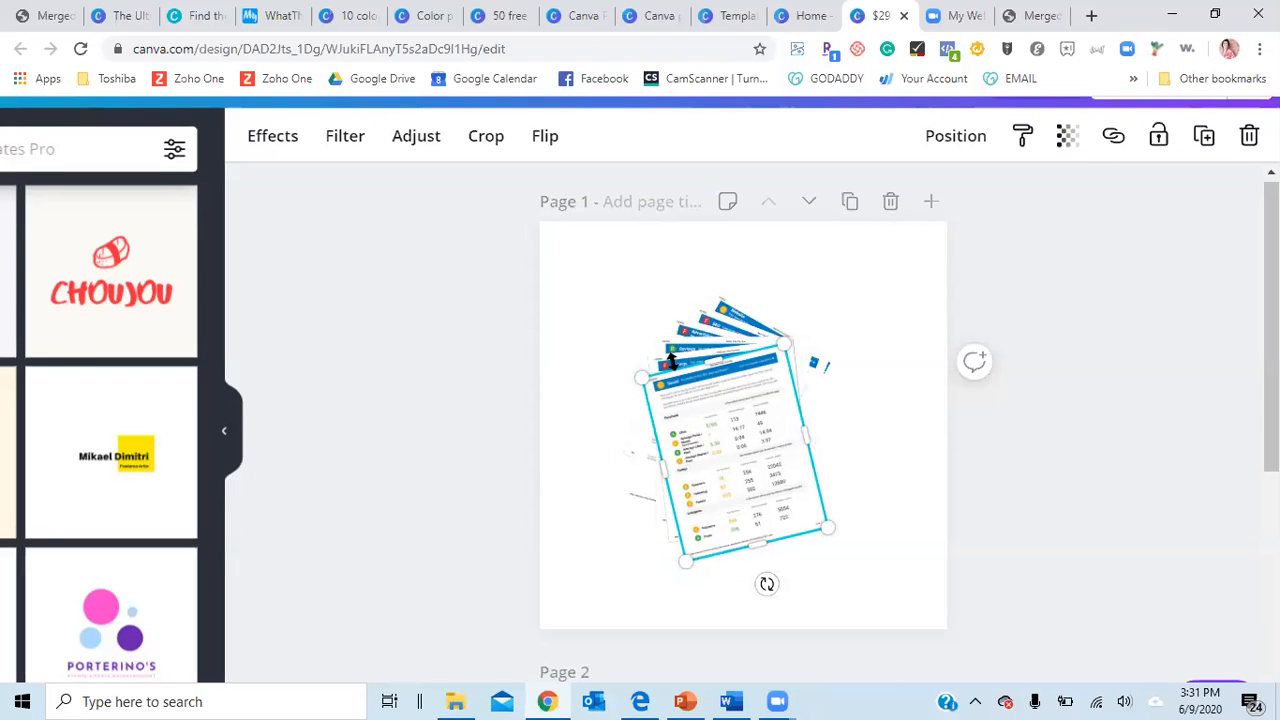
{"action": "left_click", "coordinate": [838, 267]}
{"action": "left_click", "coordinate": [749, 469]}
{"action": "left_click", "coordinate": [742, 333]}
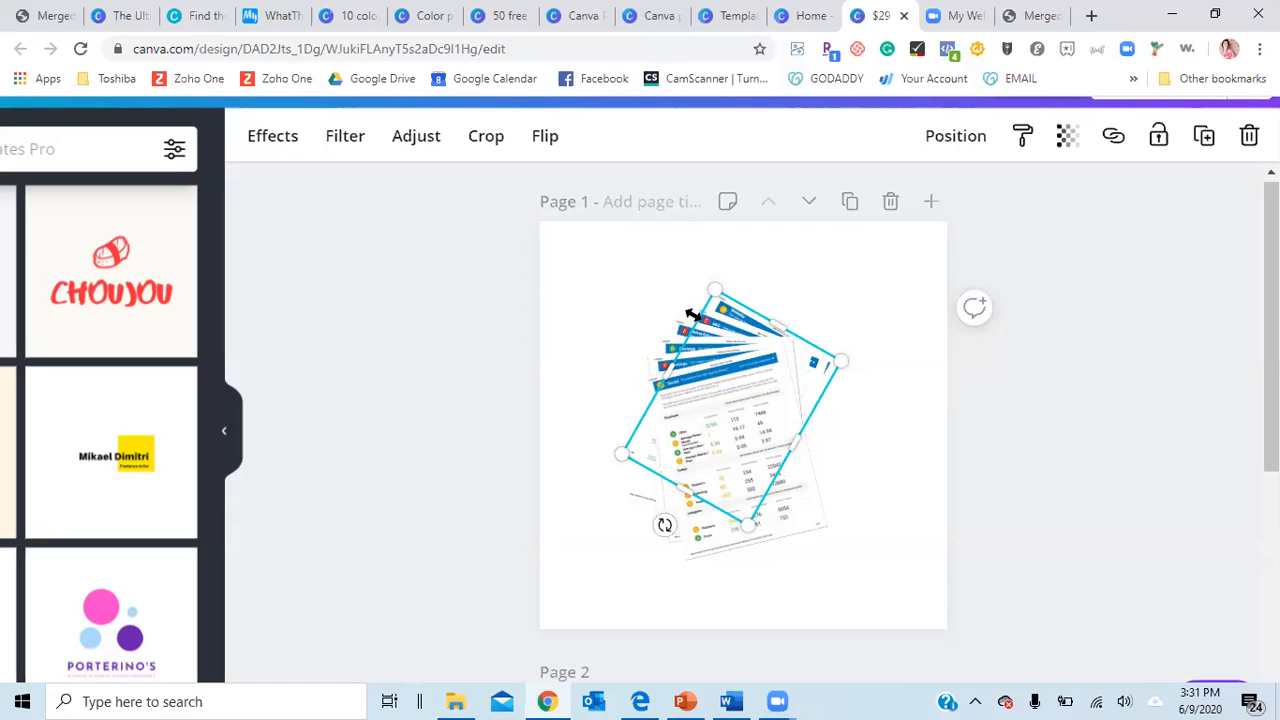
{"action": "left_click", "coordinate": [700, 403]}
{"action": "double_click", "coordinate": [705, 420]}
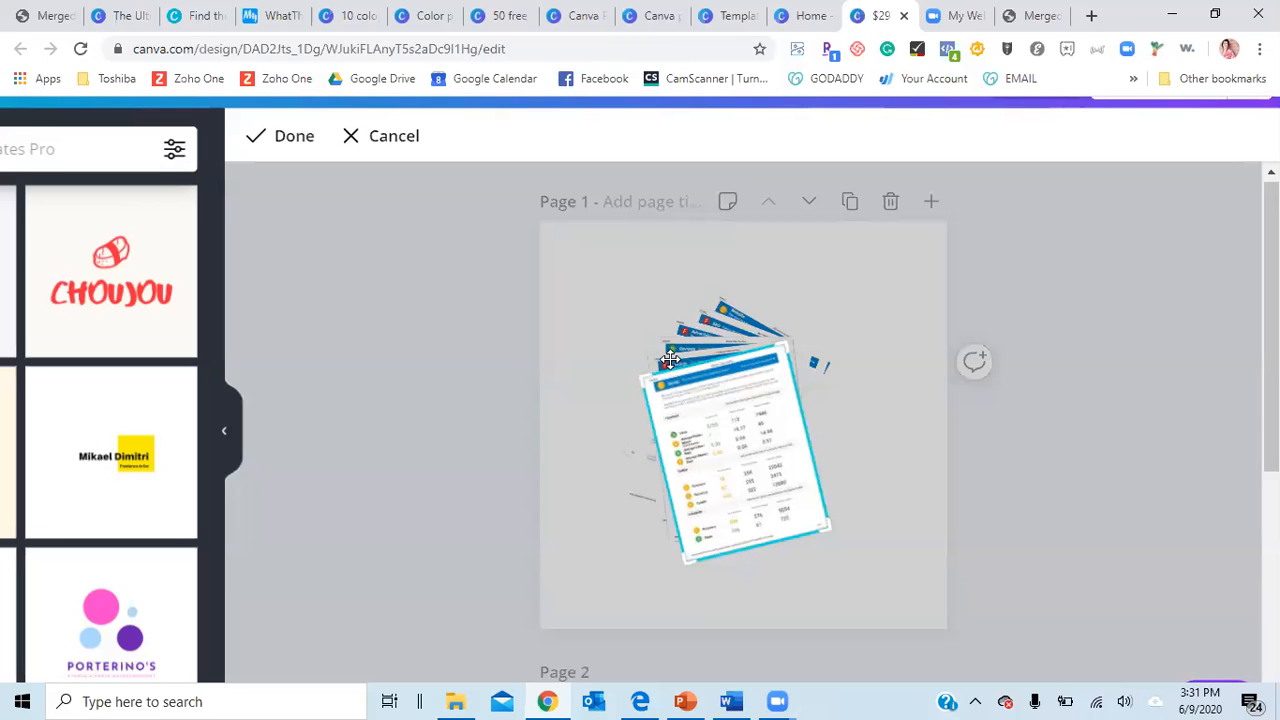
{"action": "left_click", "coordinate": [476, 398]}
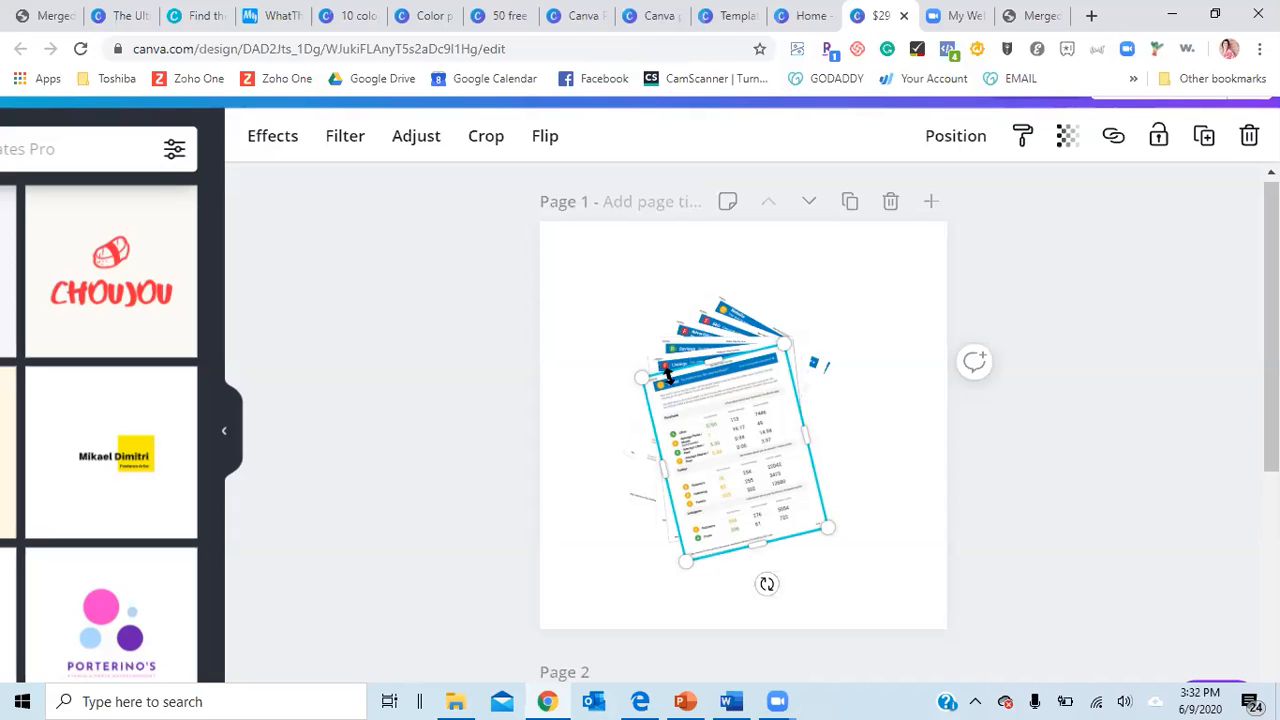
{"action": "left_click", "coordinate": [941, 458]}
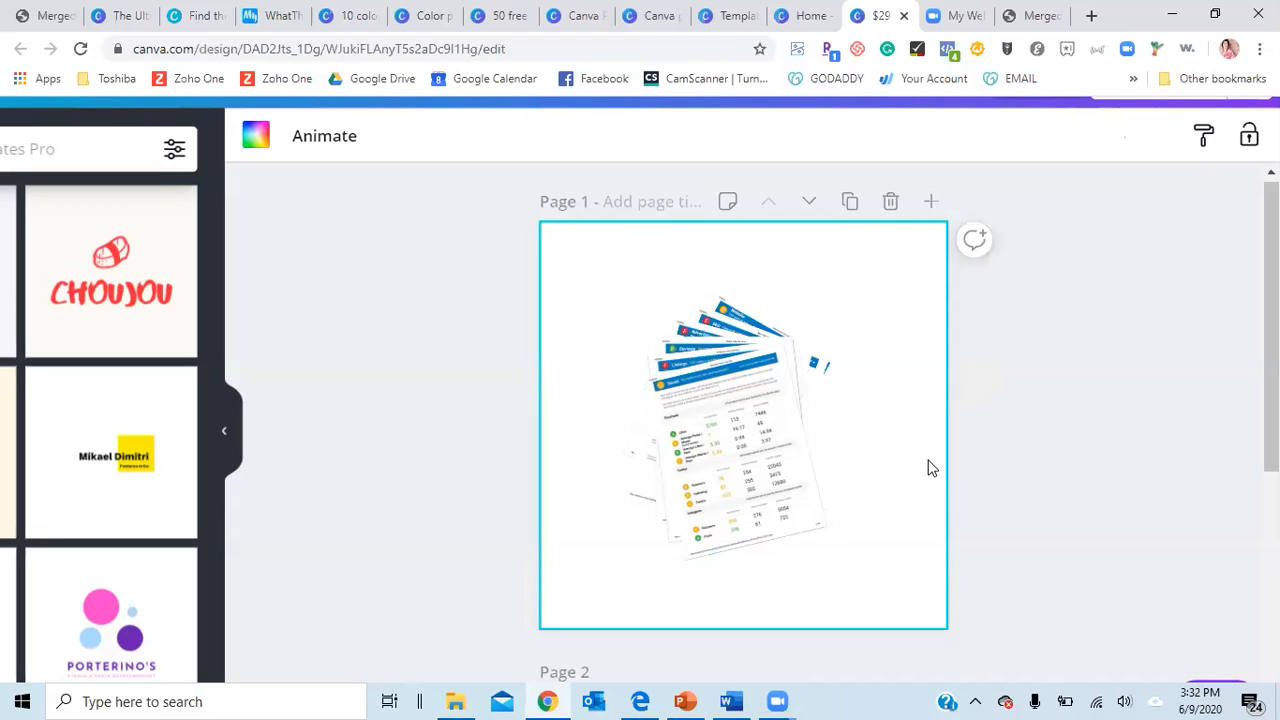
{"action": "key", "text": "Tab"}
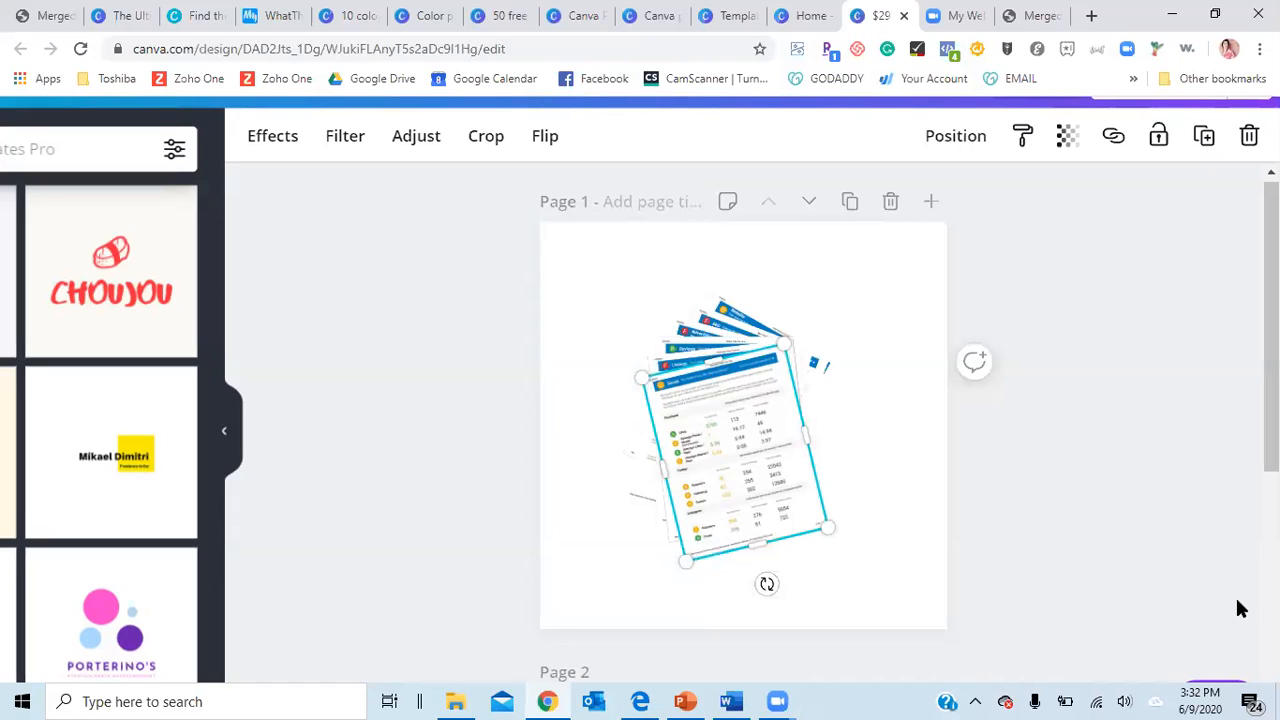
{"action": "left_click", "coordinate": [382, 428]}
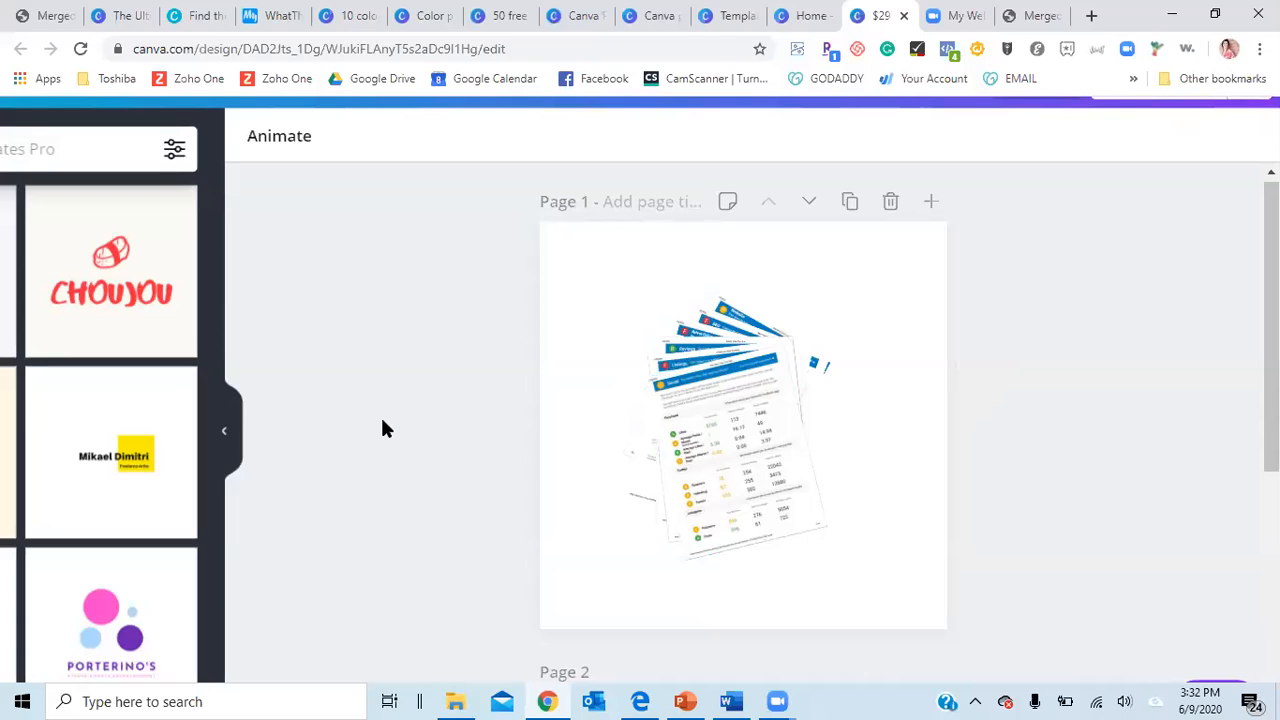
{"action": "left_click", "coordinate": [735, 419]}
{"action": "scroll", "coordinate": [735, 411], "scroll_direction": "down", "scroll_amount": 3}
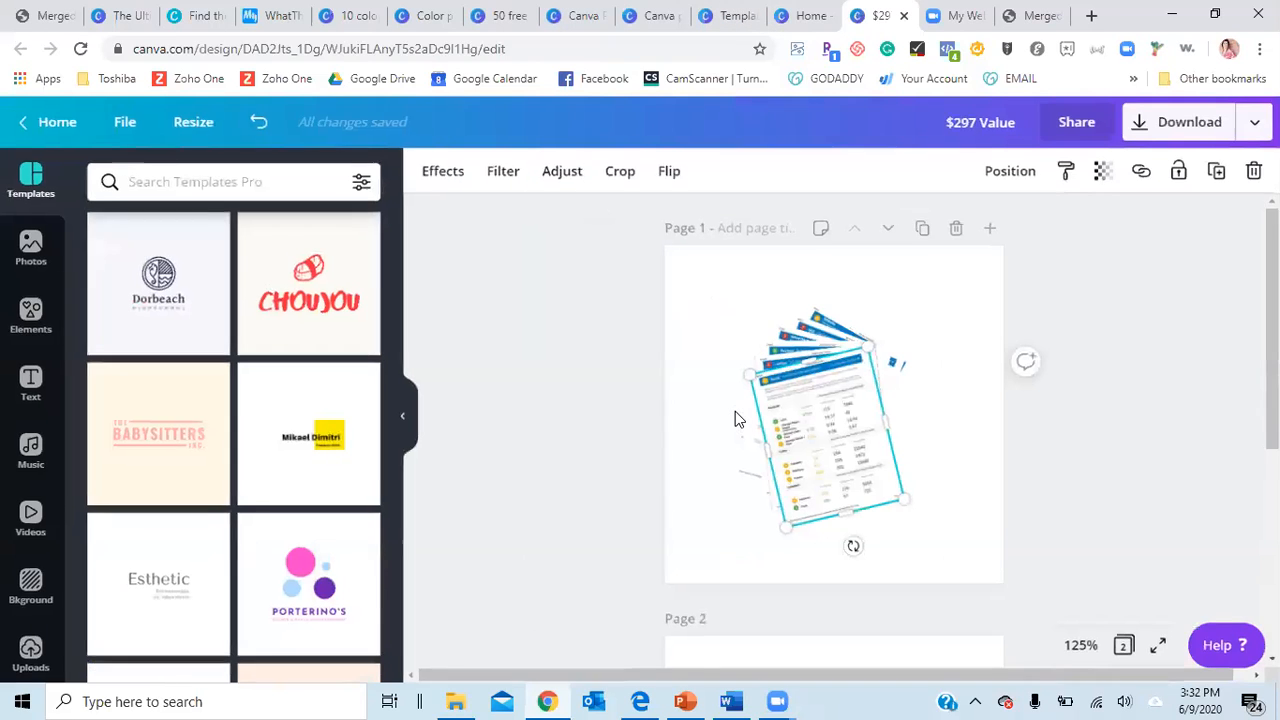
{"action": "scroll", "coordinate": [735, 411], "scroll_direction": "up", "scroll_amount": 1}
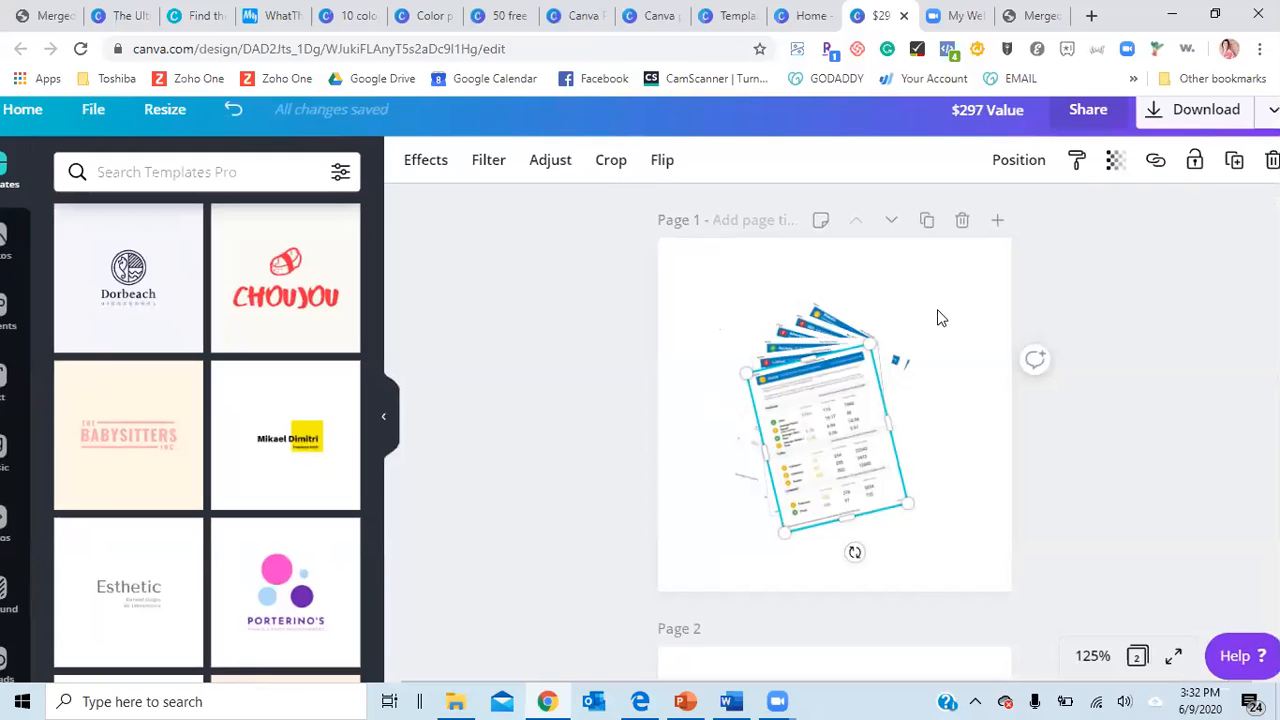
Multi-select the four stacked document images, group them, and shift the group slightly left
{"action": "left_click", "coordinate": [776, 357]}
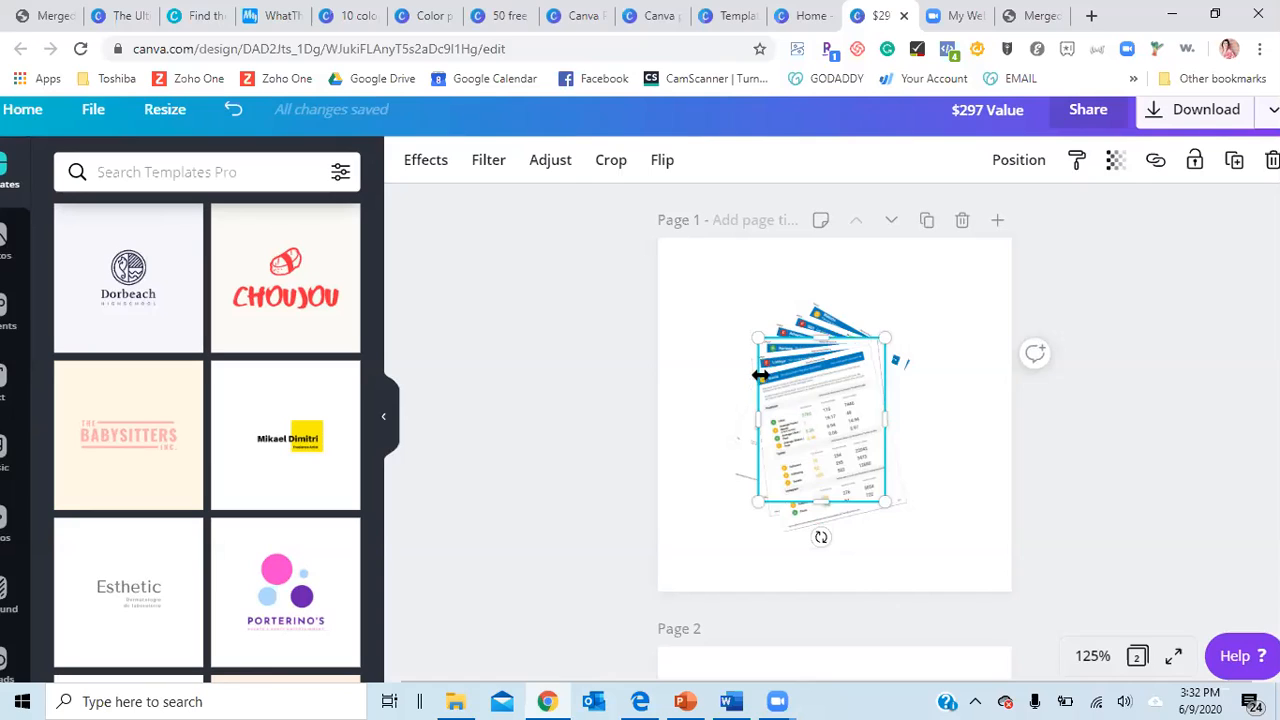
{"action": "left_click", "coordinate": [791, 385], "text": "shift"}
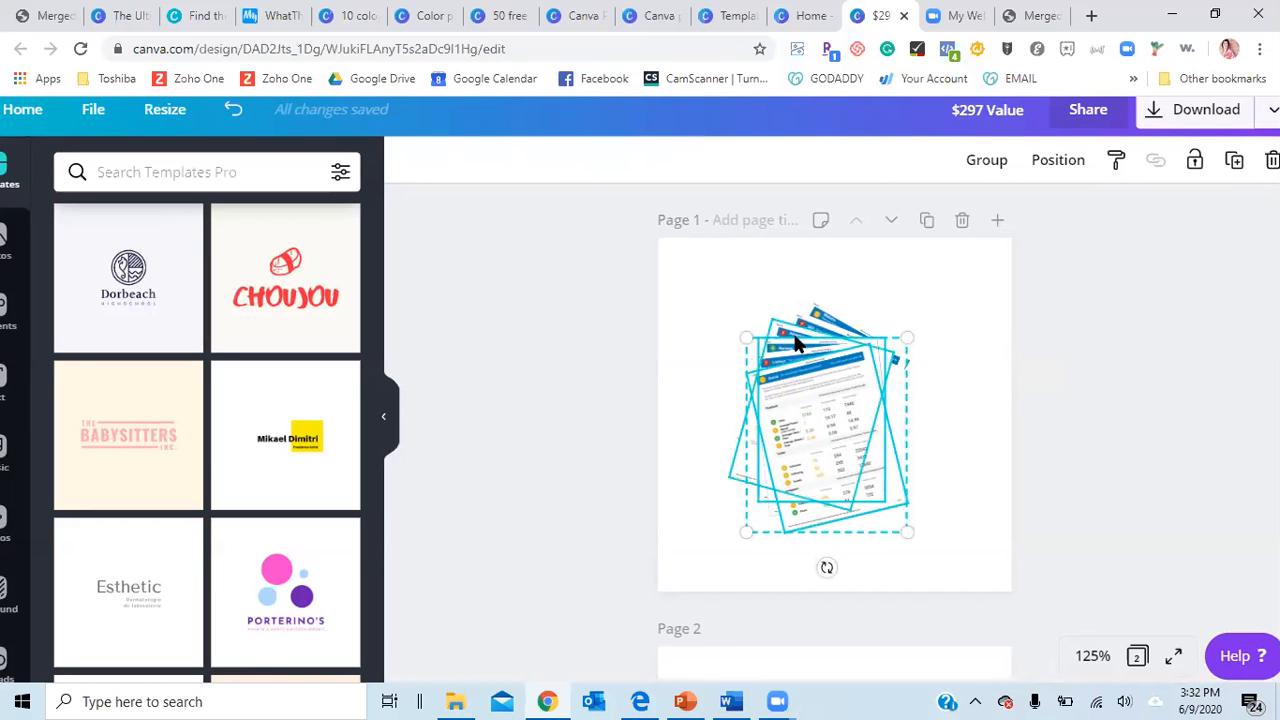
{"action": "left_click", "coordinate": [797, 343], "text": "shift"}
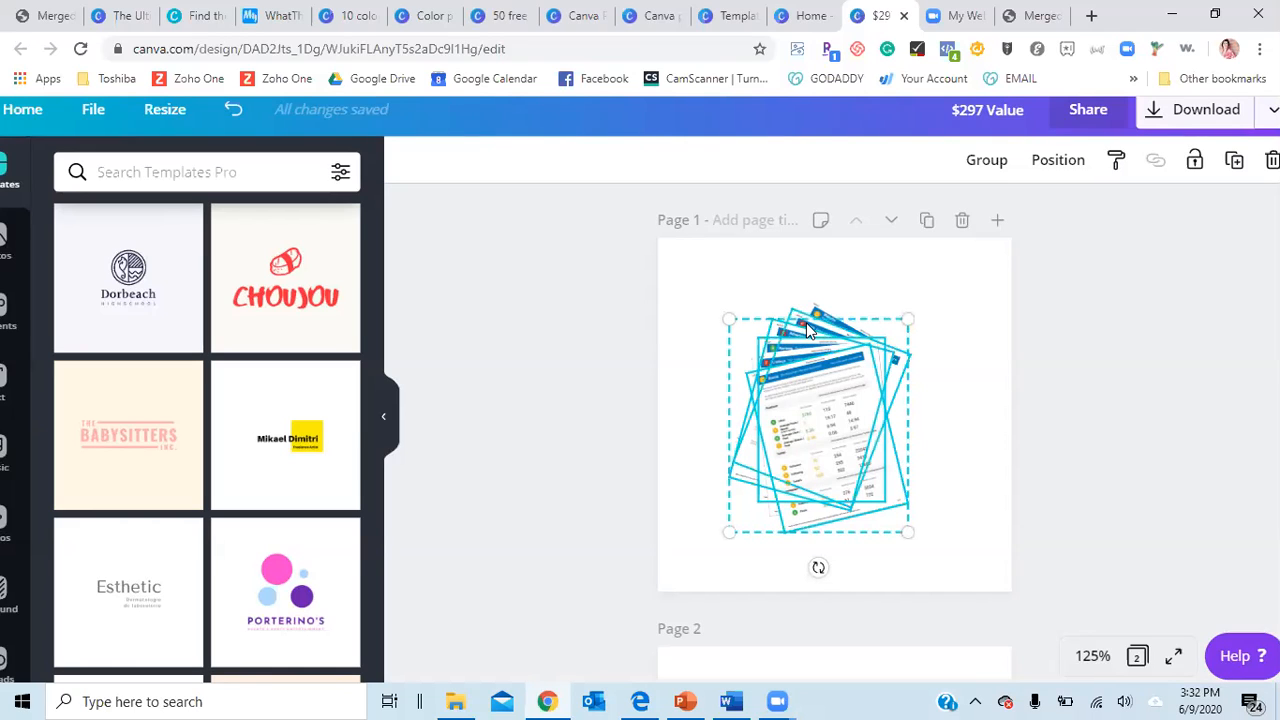
{"action": "left_click", "coordinate": [822, 320], "text": "shift"}
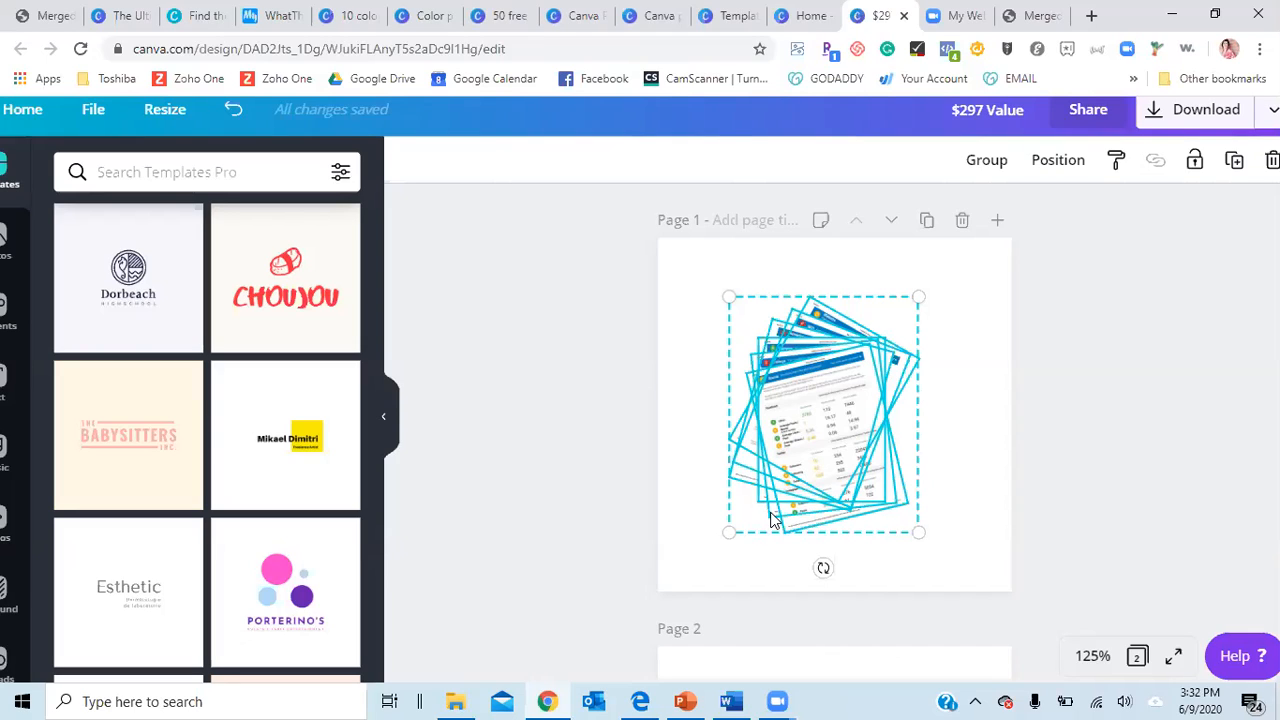
{"action": "left_click", "coordinate": [987, 162]}
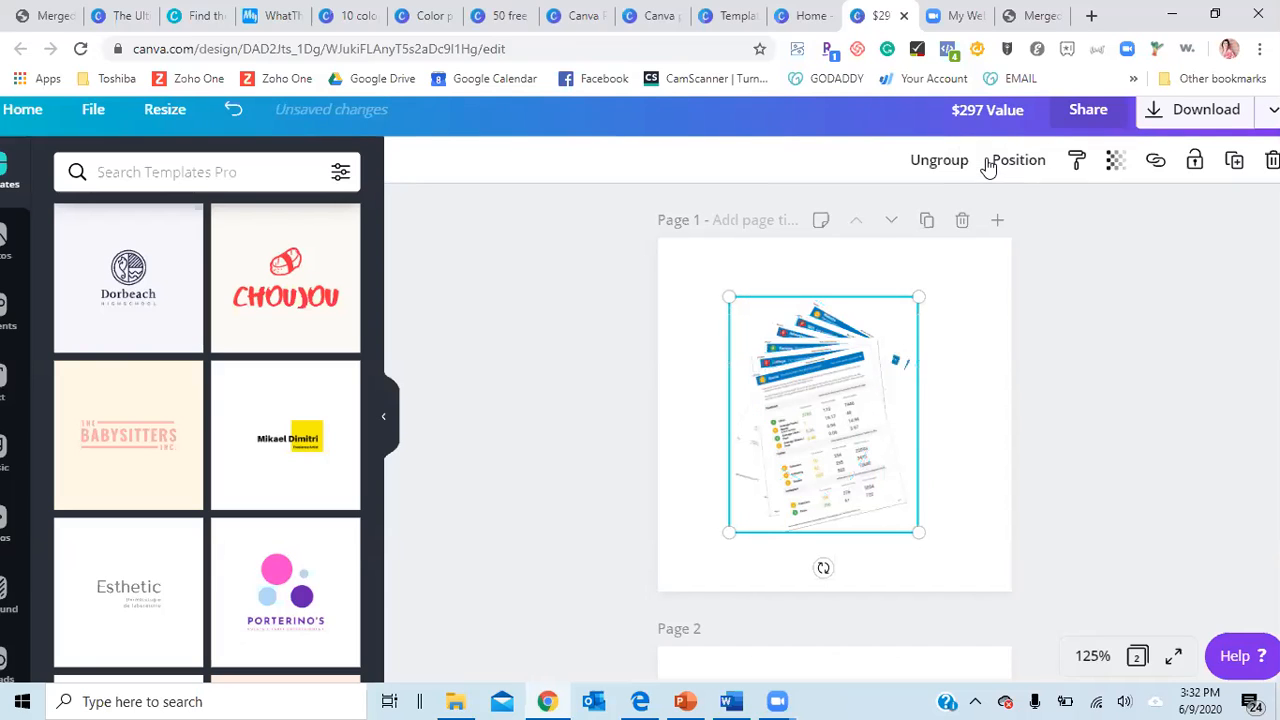
{"action": "mouse_move", "coordinate": [807, 356]}
{"action": "left_mouse_down"}
{"action": "mouse_move", "coordinate": [906, 318]}
{"action": "mouse_move", "coordinate": [746, 349]}
{"action": "mouse_move", "coordinate": [852, 324]}
{"action": "mouse_move", "coordinate": [815, 337]}
{"action": "mouse_move", "coordinate": [815, 352]}
{"action": "left_mouse_up"}
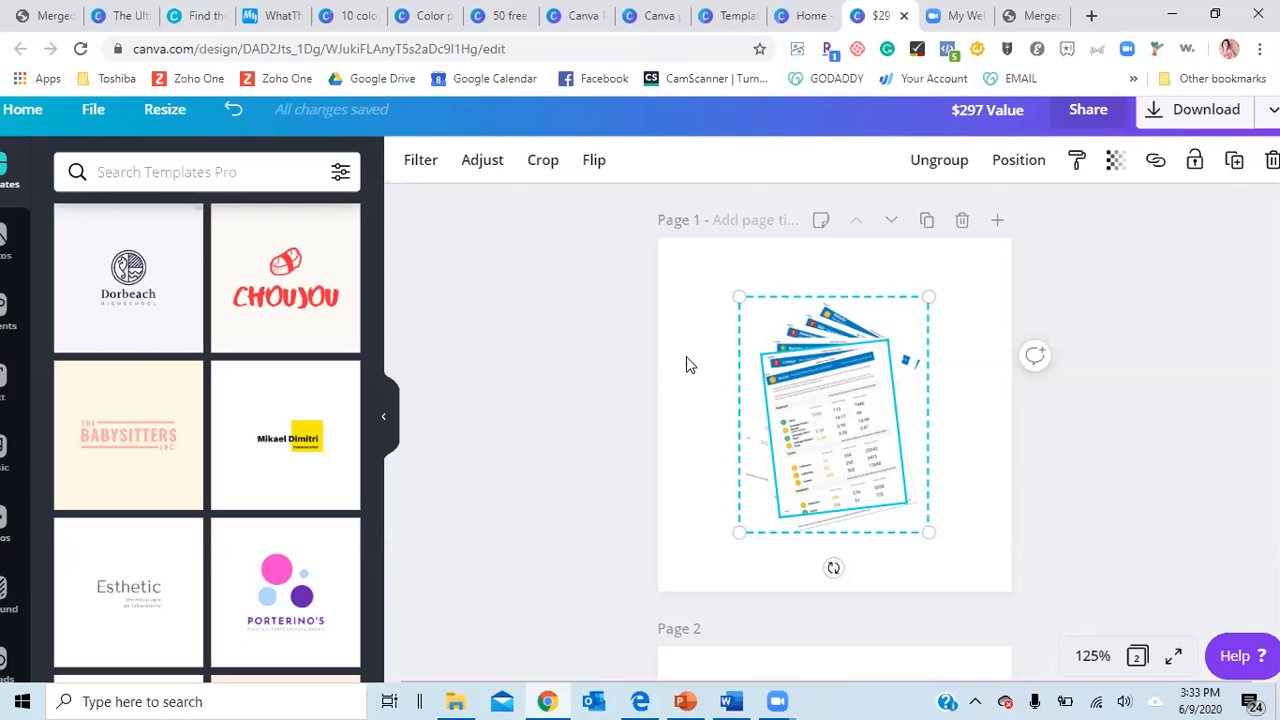
{"action": "left_click", "coordinate": [615, 377]}
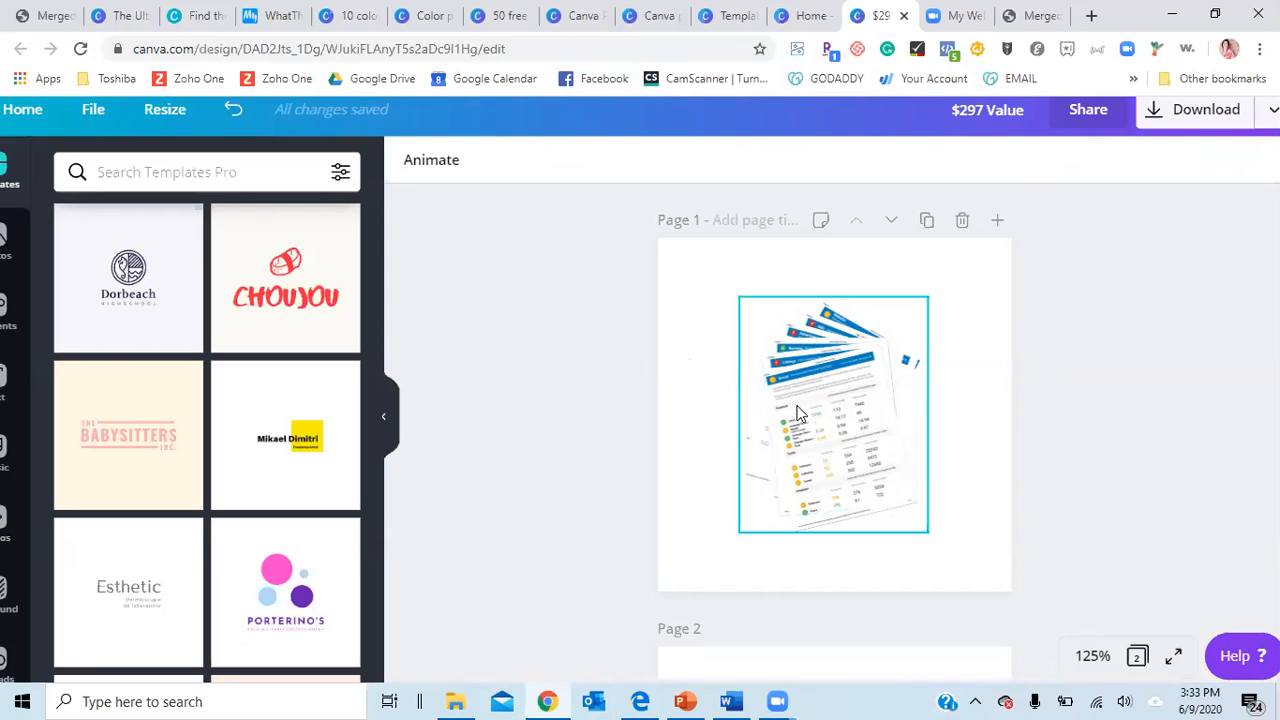
Ungroup the document stack into individual images, then select the front document image
{"action": "right_click", "coordinate": [798, 413]}
{"action": "left_click", "coordinate": [637, 400]}
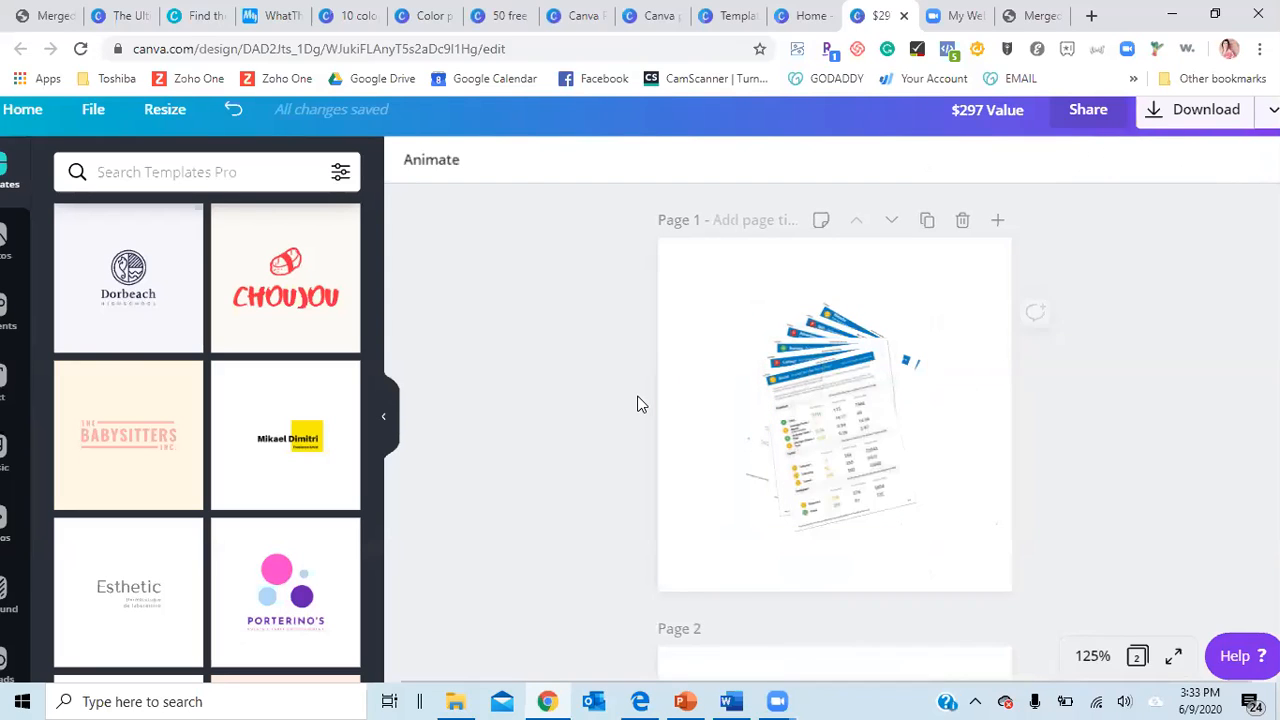
{"action": "left_click", "coordinate": [806, 388]}
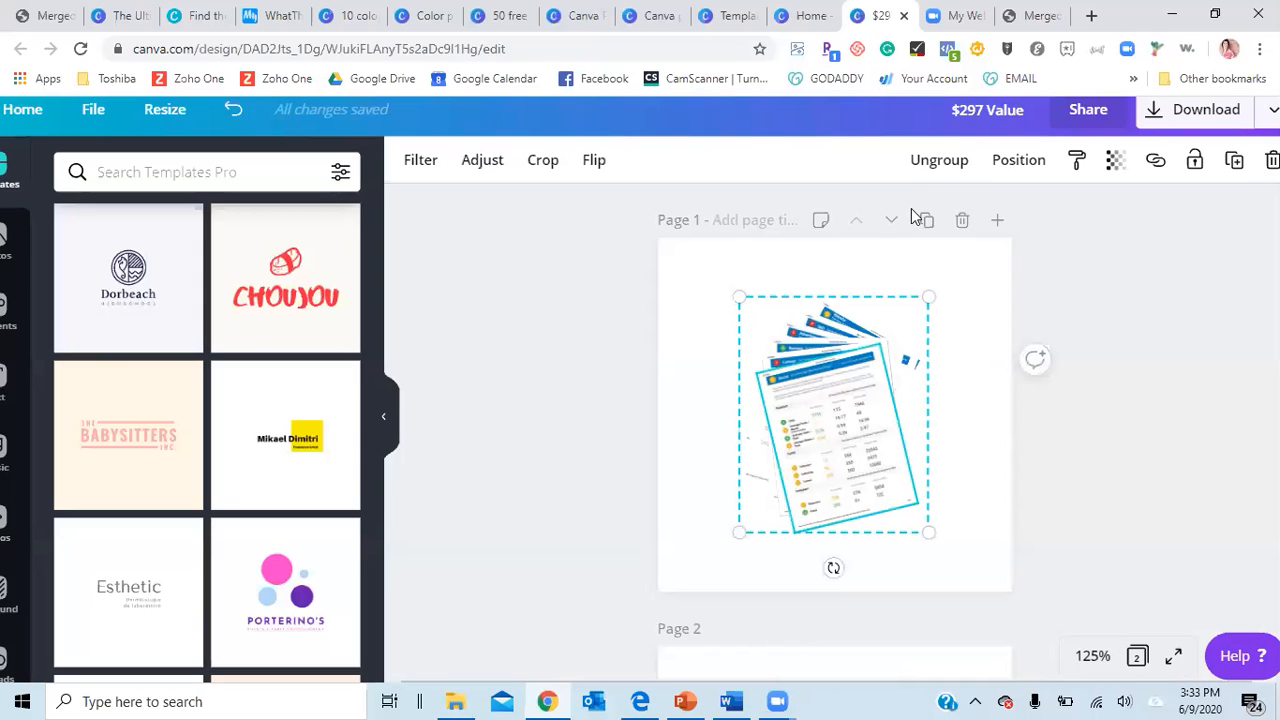
{"action": "left_click", "coordinate": [941, 165]}
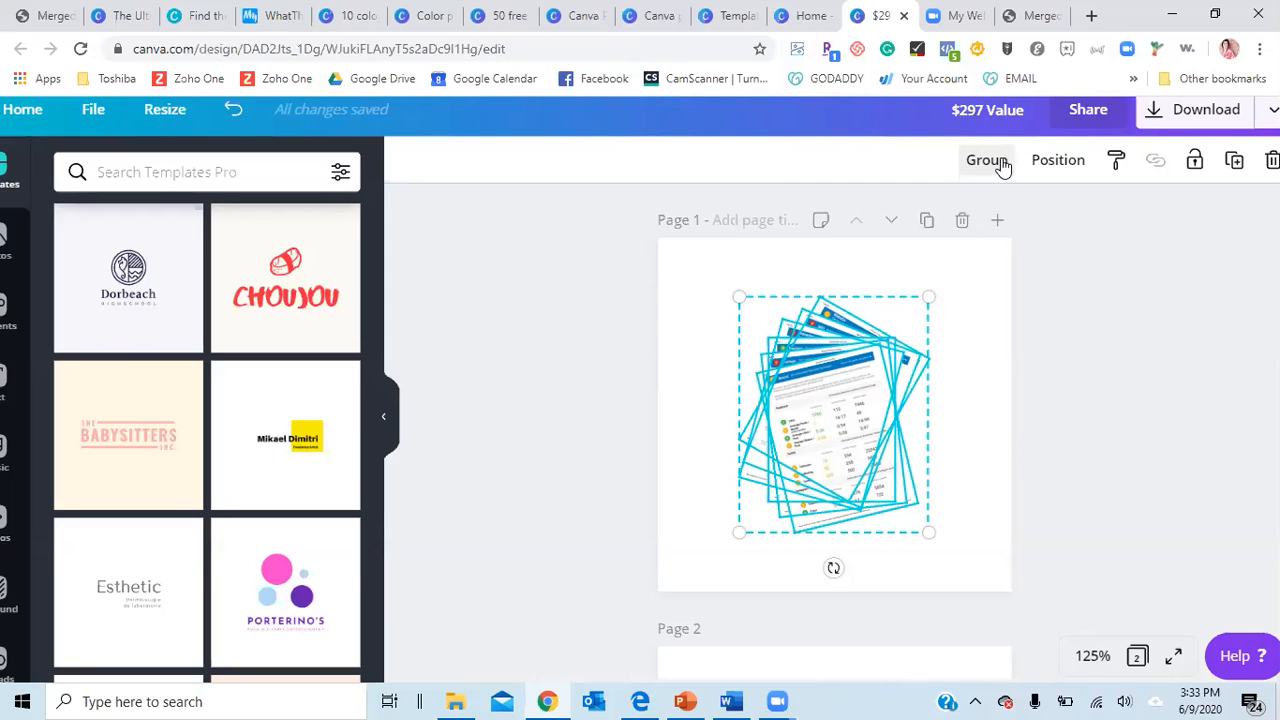
{"action": "left_click", "coordinate": [566, 328]}
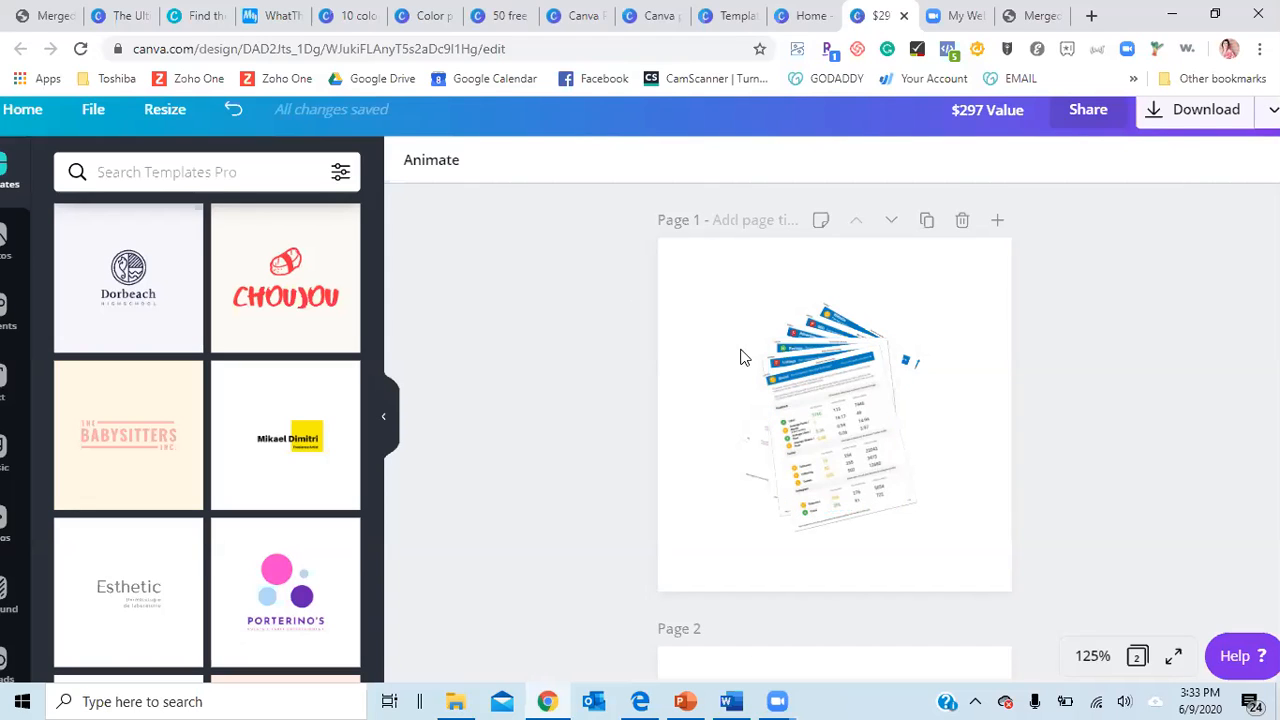
{"action": "left_click", "coordinate": [800, 412]}
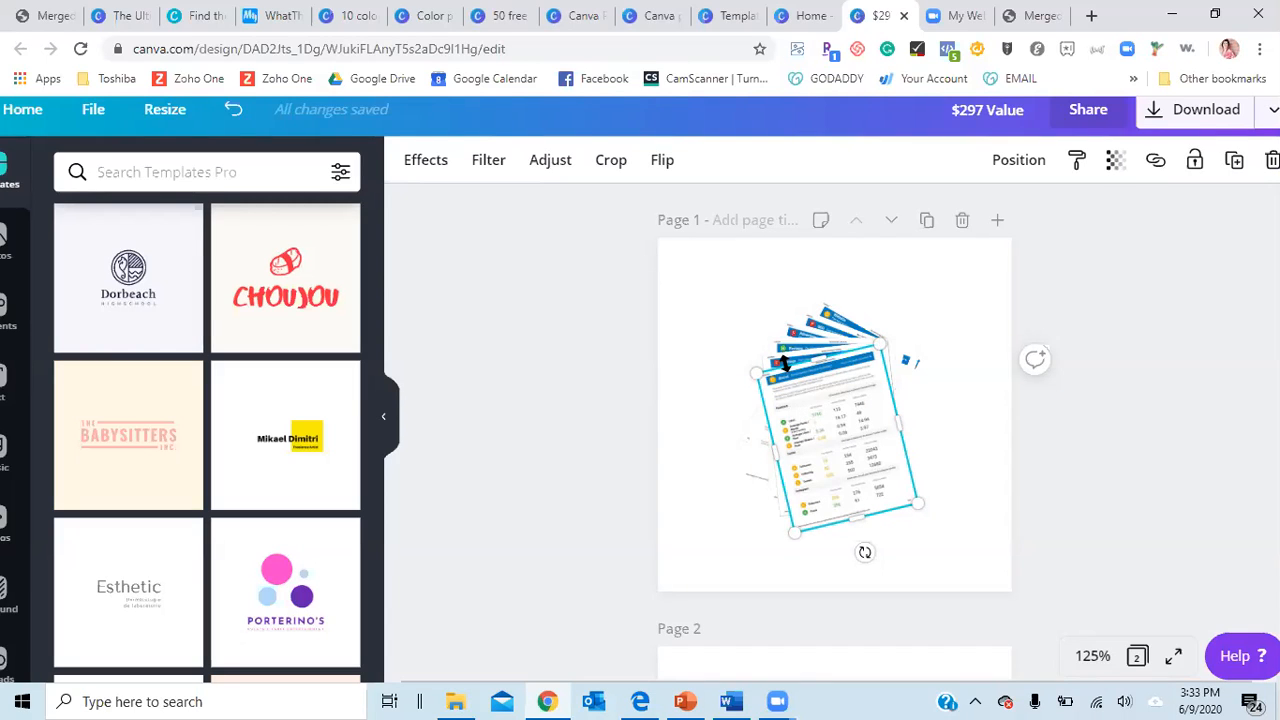
{"action": "key", "text": "shift"}
{"action": "key", "text": "shift"}
{"action": "key", "text": "shift"}
{"action": "key", "text": "shift"}
{"action": "key", "text": "shift"}
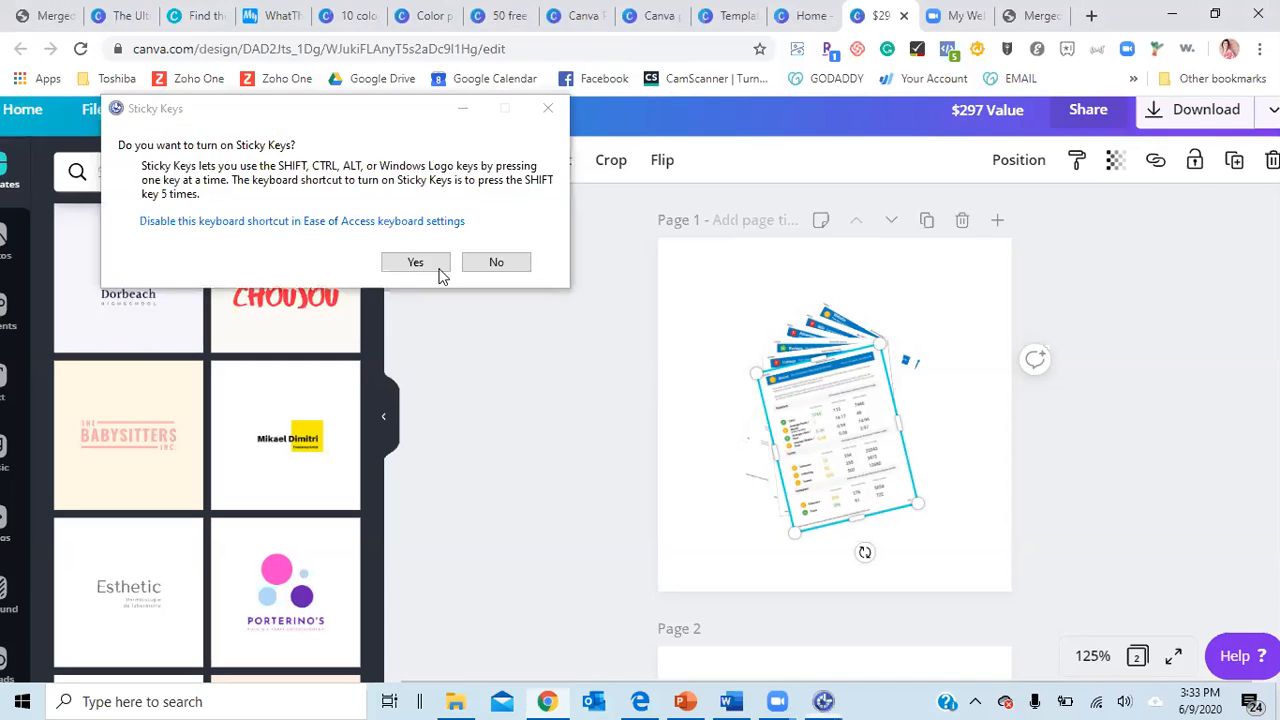
{"action": "left_click", "coordinate": [497, 263]}
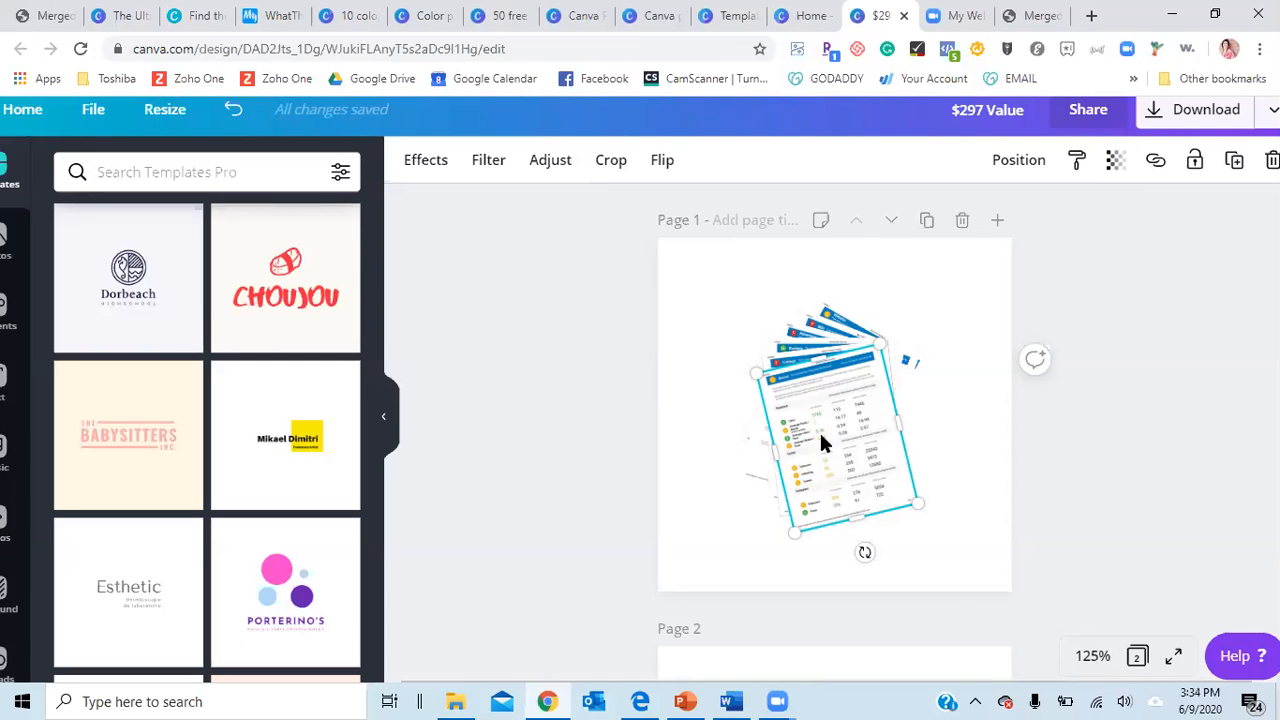
{"action": "left_click", "coordinate": [611, 381]}
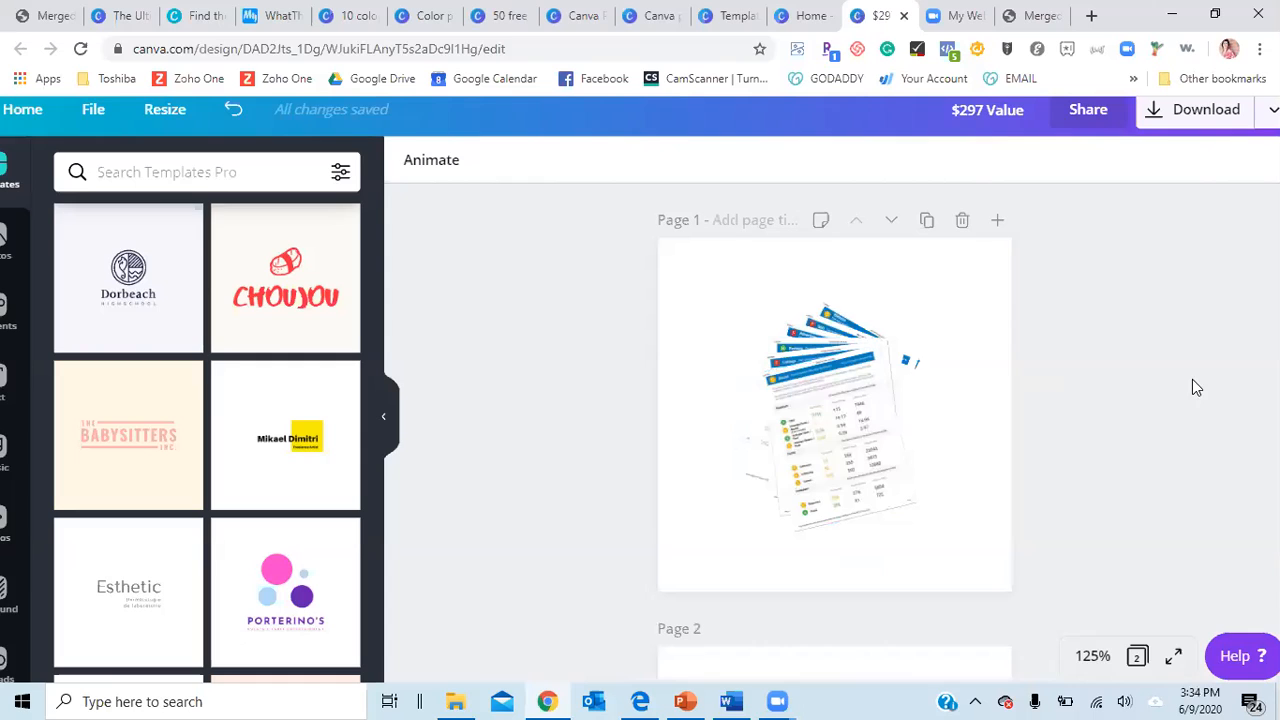
{"action": "left_click", "coordinate": [864, 430]}
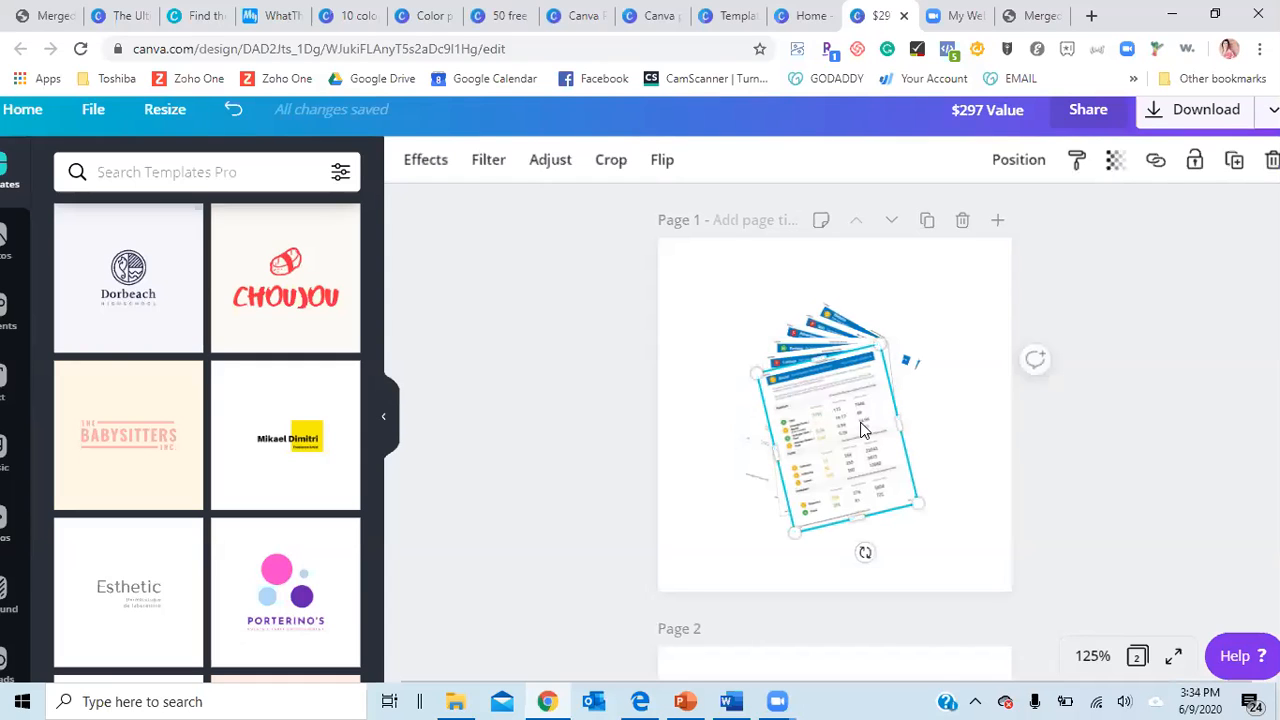
{"action": "left_click", "coordinate": [817, 339], "text": "shift"}
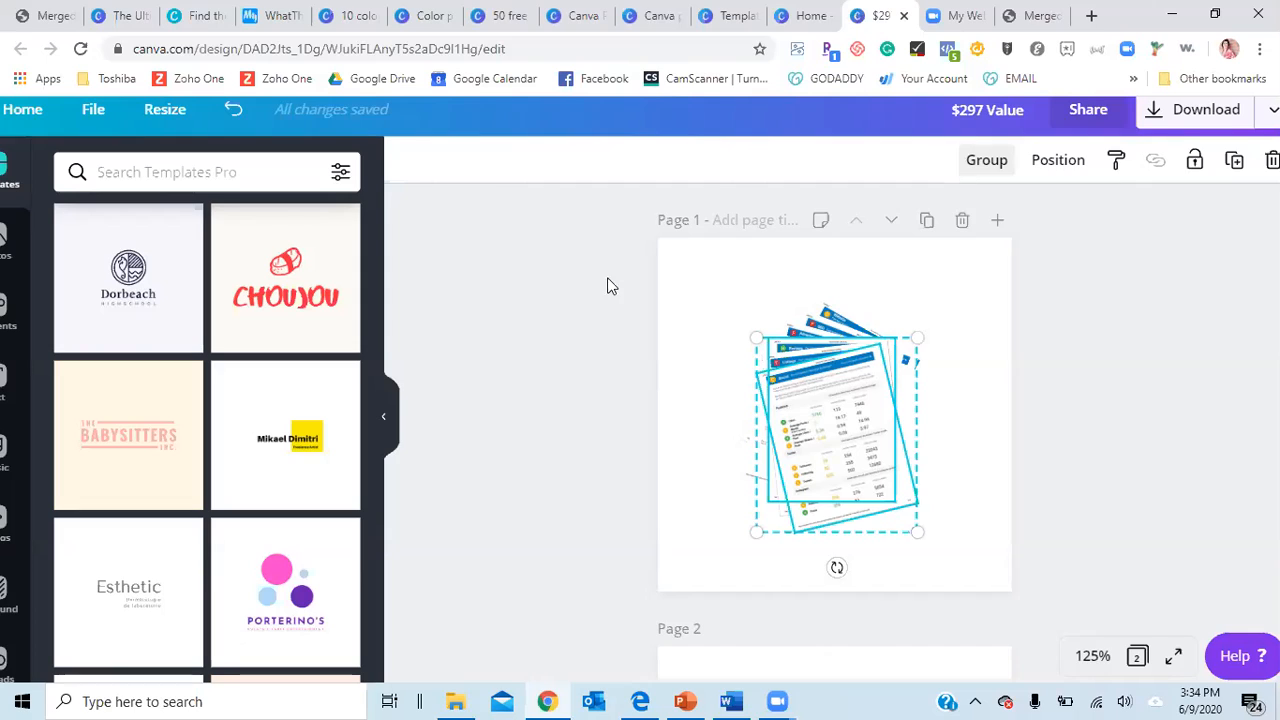
{"action": "left_click", "coordinate": [519, 344]}
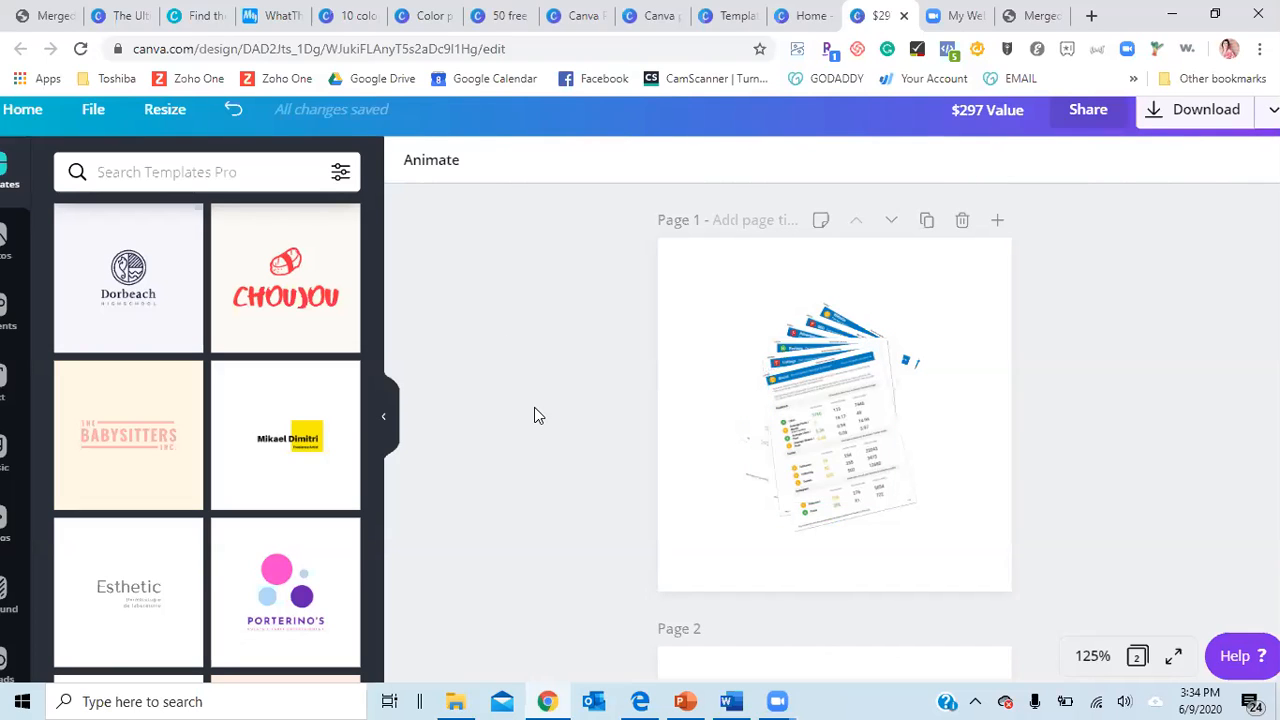
{"action": "left_click", "coordinate": [22, 115]}
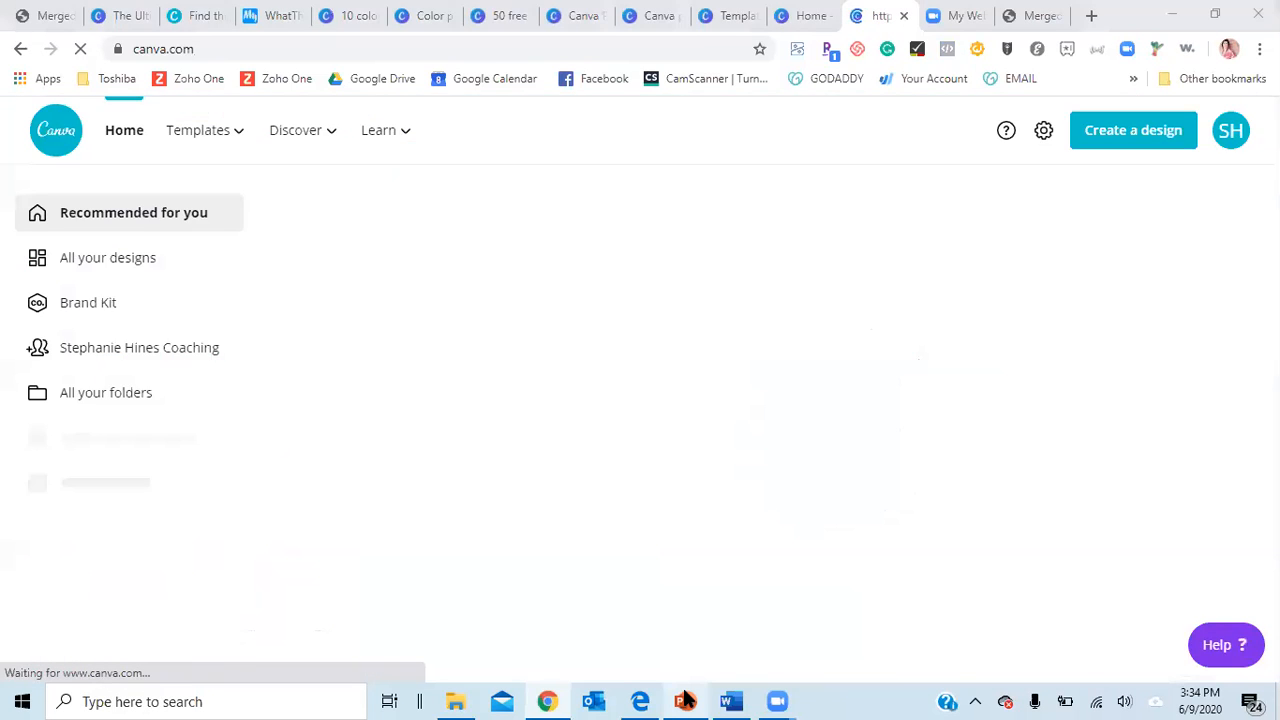
Switch from Canva back to the PowerPoint training deck and go to the Bonus #2 slide
{"action": "left_click", "coordinate": [684, 701]}
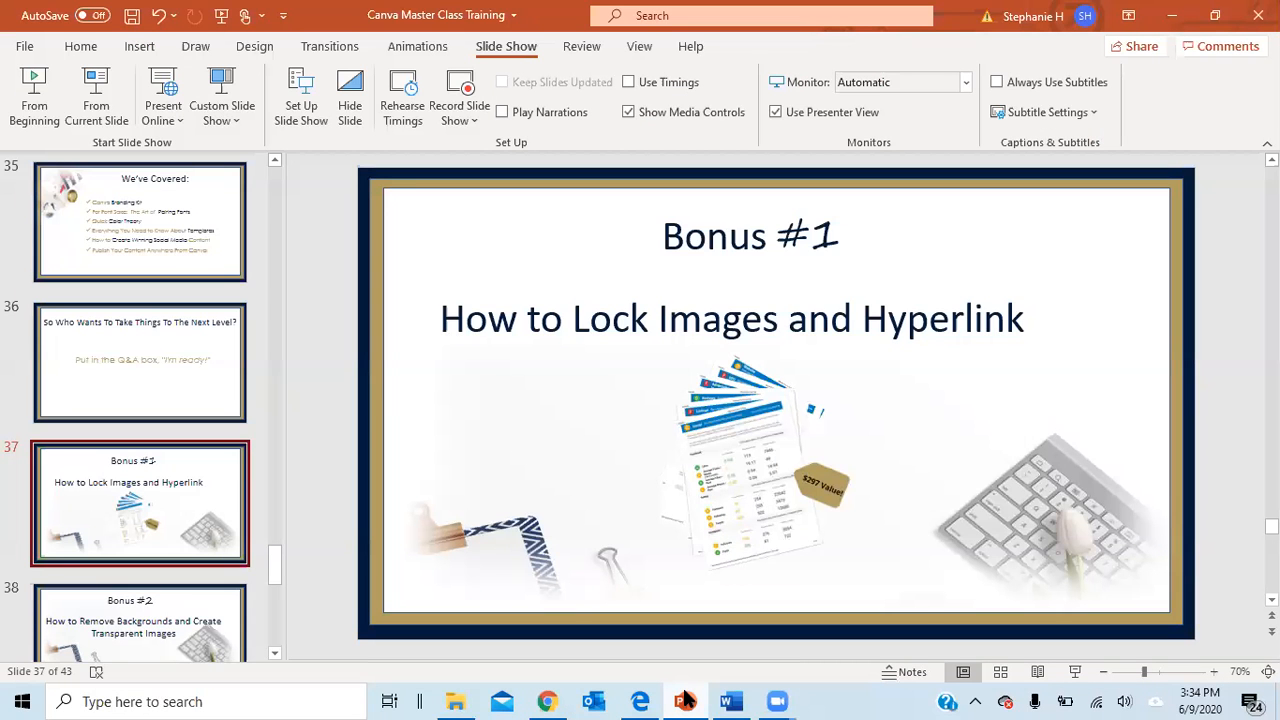
{"action": "left_click", "coordinate": [684, 701]}
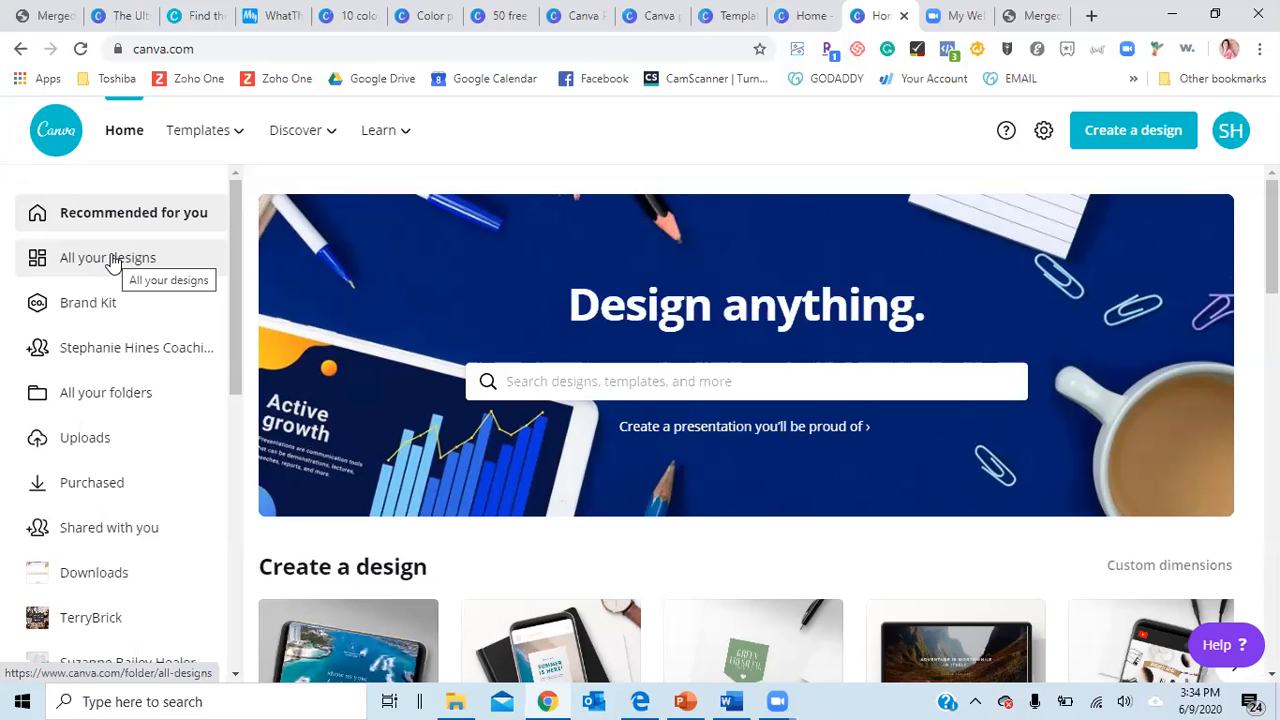
{"action": "left_click", "coordinate": [684, 701]}
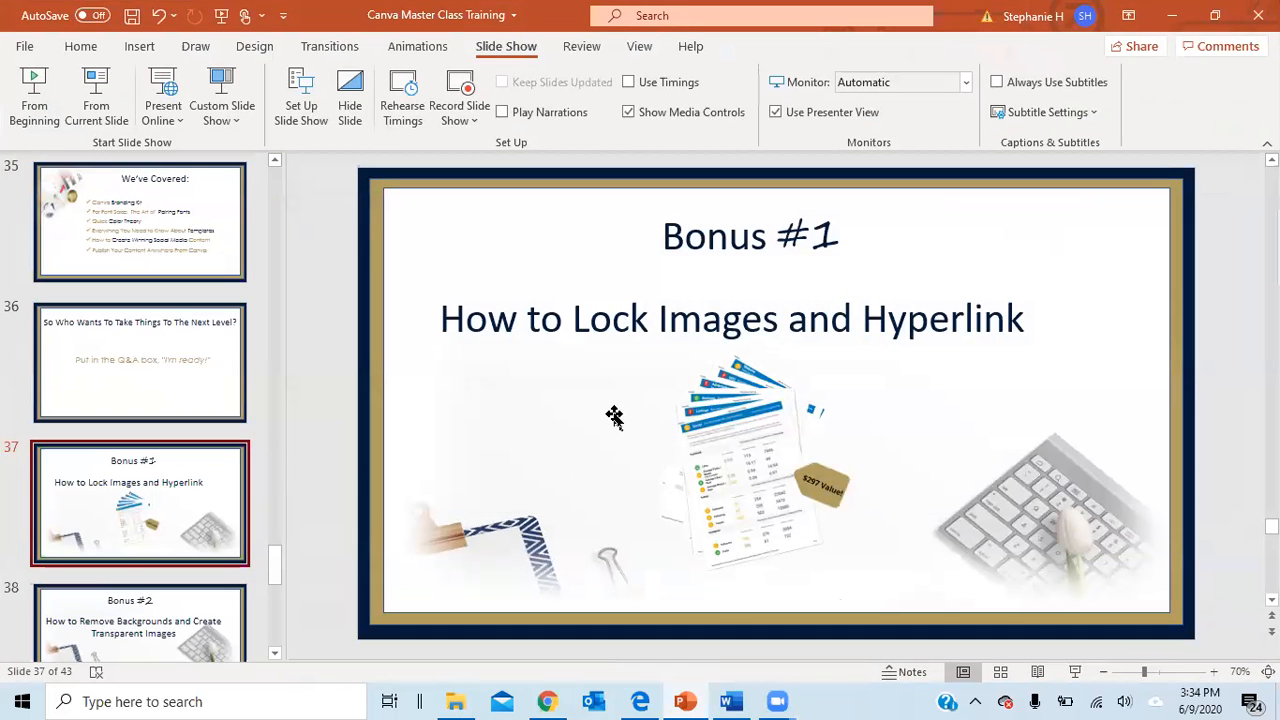
{"action": "left_click", "coordinate": [110, 615]}
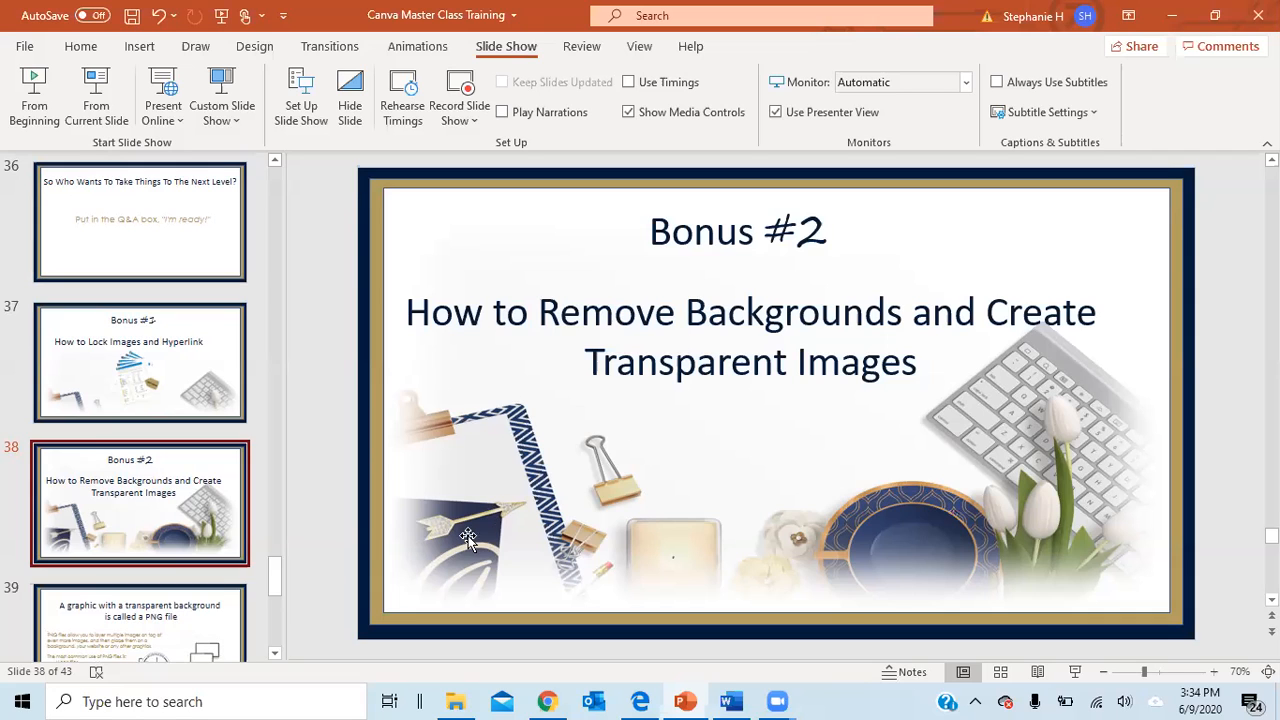
Start the slide show from slide 39, which explains PNG transparent backgrounds
{"action": "left_click", "coordinate": [176, 626]}
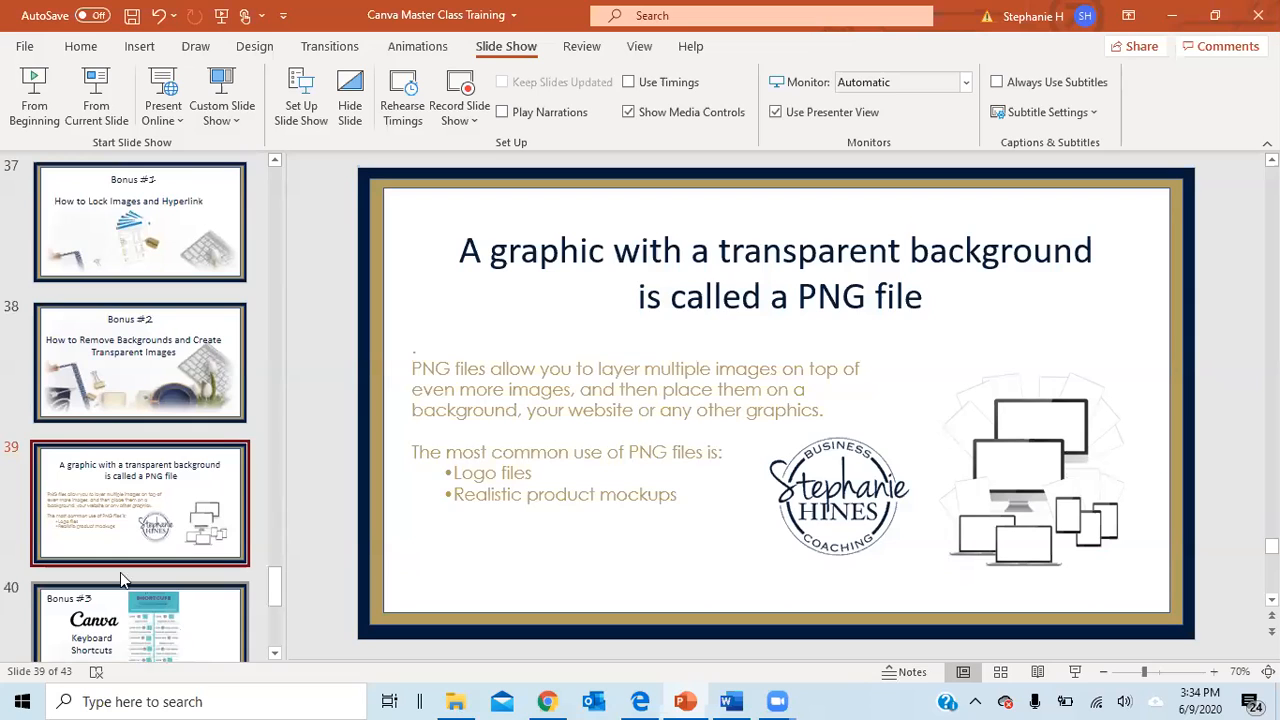
{"action": "left_click", "coordinate": [99, 120]}
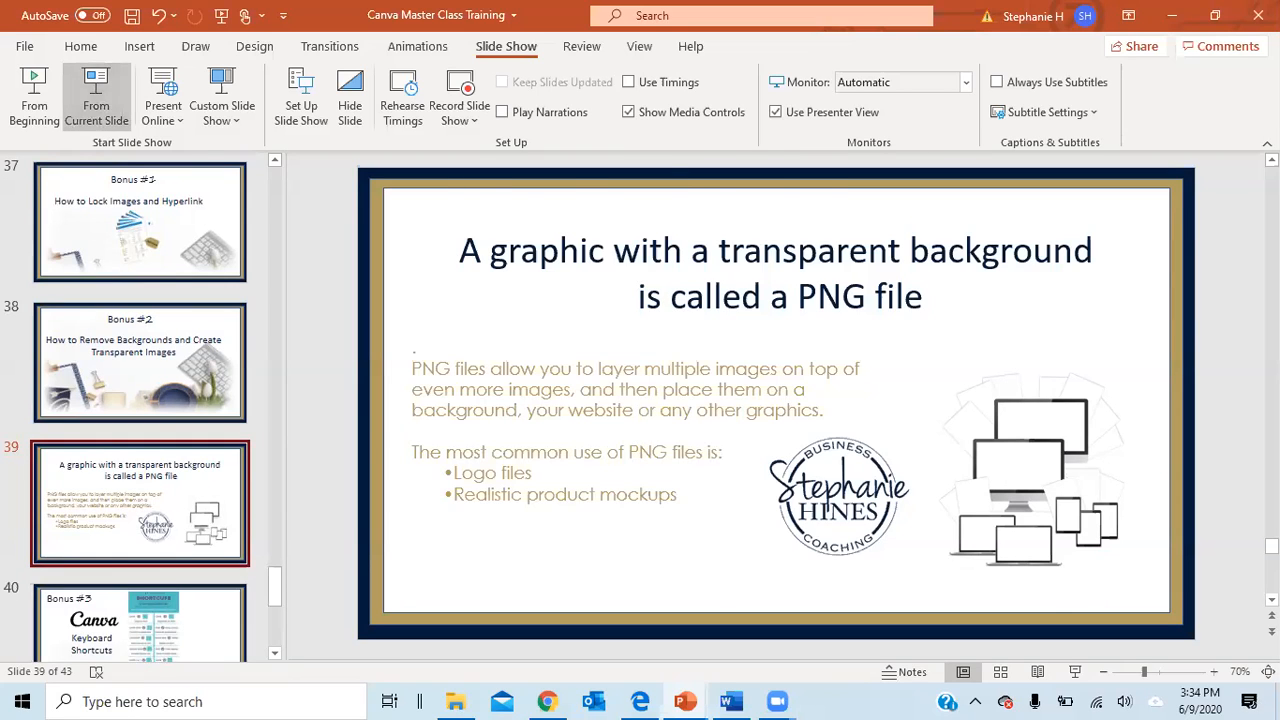
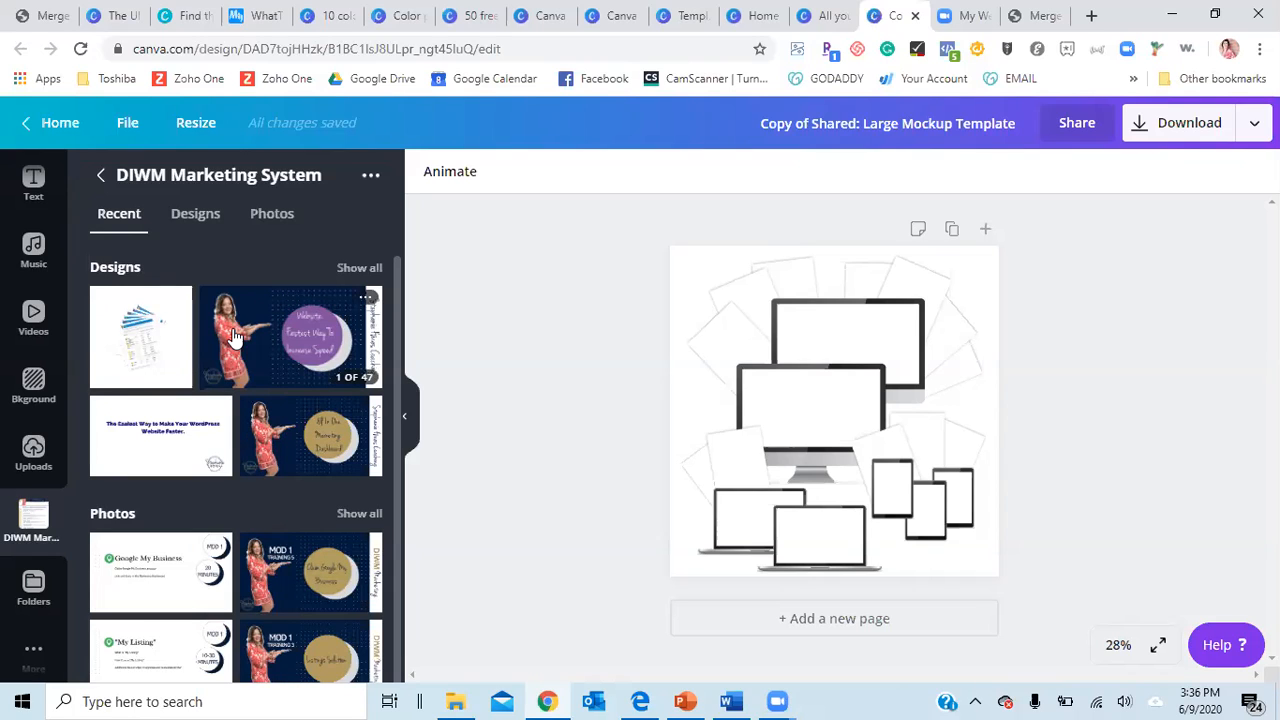
Try dragging a DIWM course graphic onto the blank mockup screen
{"action": "mouse_move", "coordinate": [230, 332]}
{"action": "left_mouse_down"}
{"action": "mouse_move", "coordinate": [247, 330]}
{"action": "mouse_move", "coordinate": [232, 338]}
{"action": "left_mouse_up"}
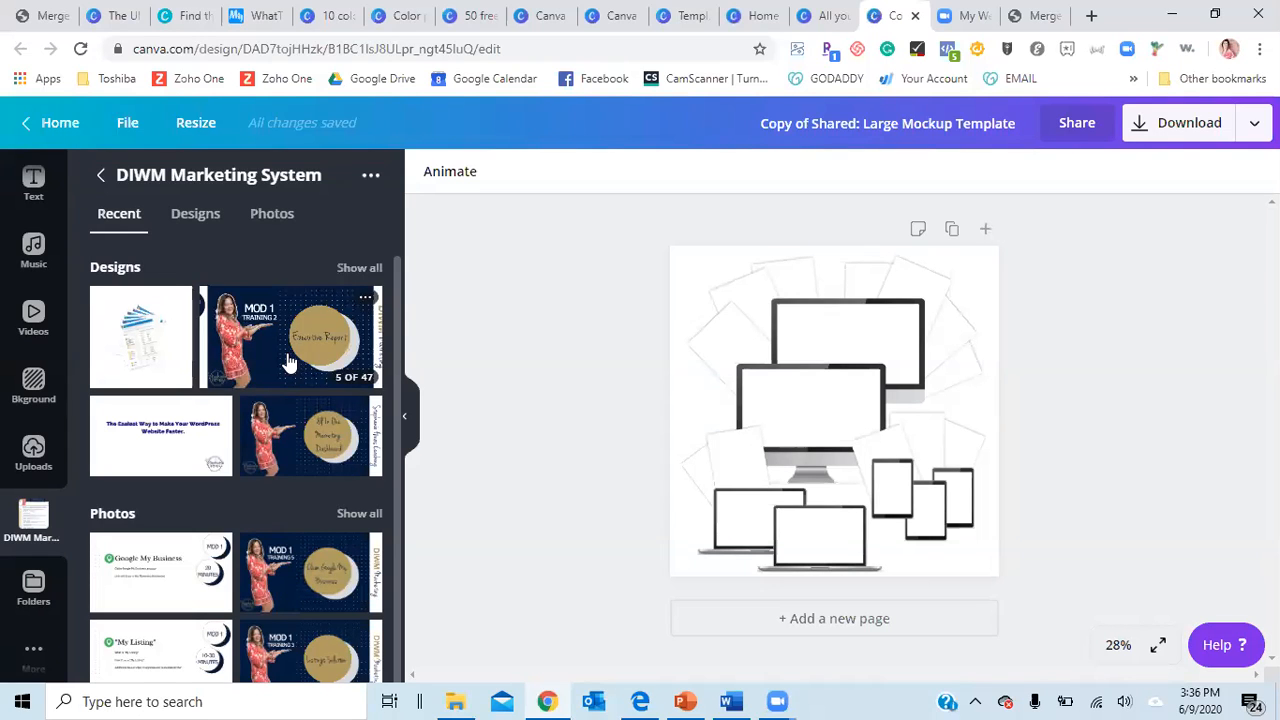
Place the Google My Business, MOD 1 and Reduce Image Sizes graphics on the middle monitor, small laptop and top monitor
{"action": "left_click", "coordinate": [271, 215]}
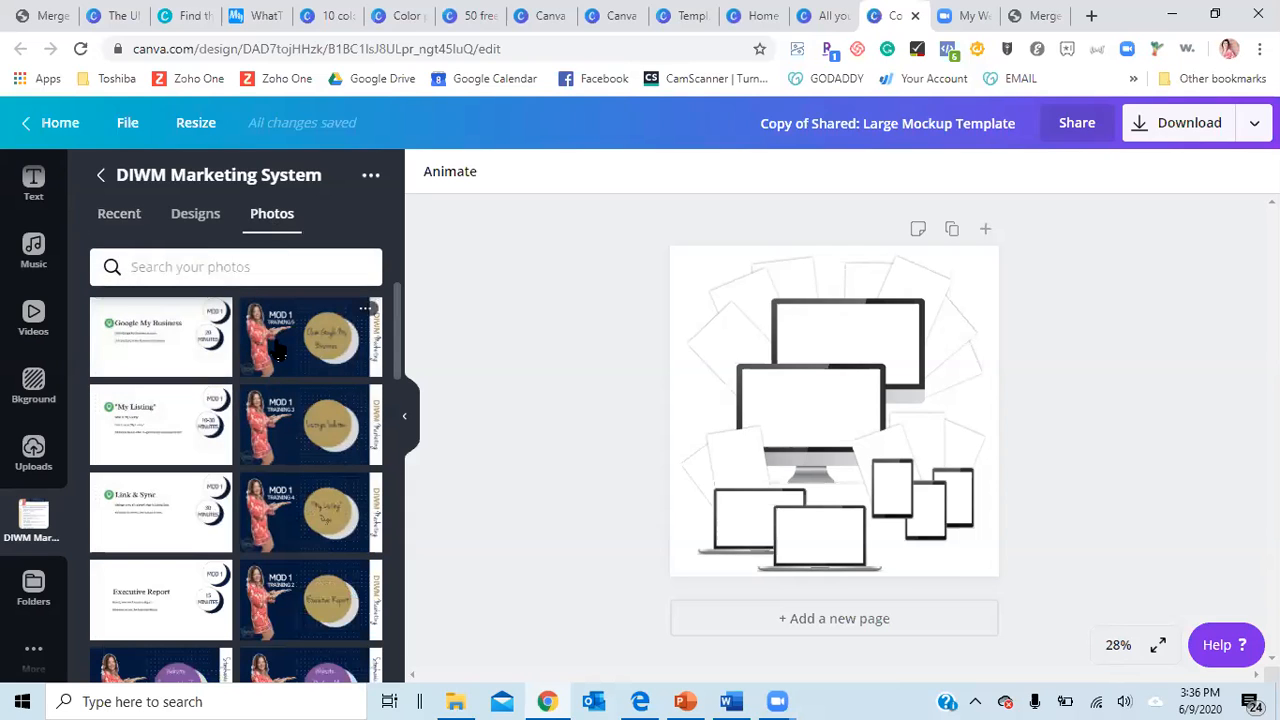
{"action": "left_click_drag", "start_coordinate": [280, 350], "coordinate": [783, 400]}
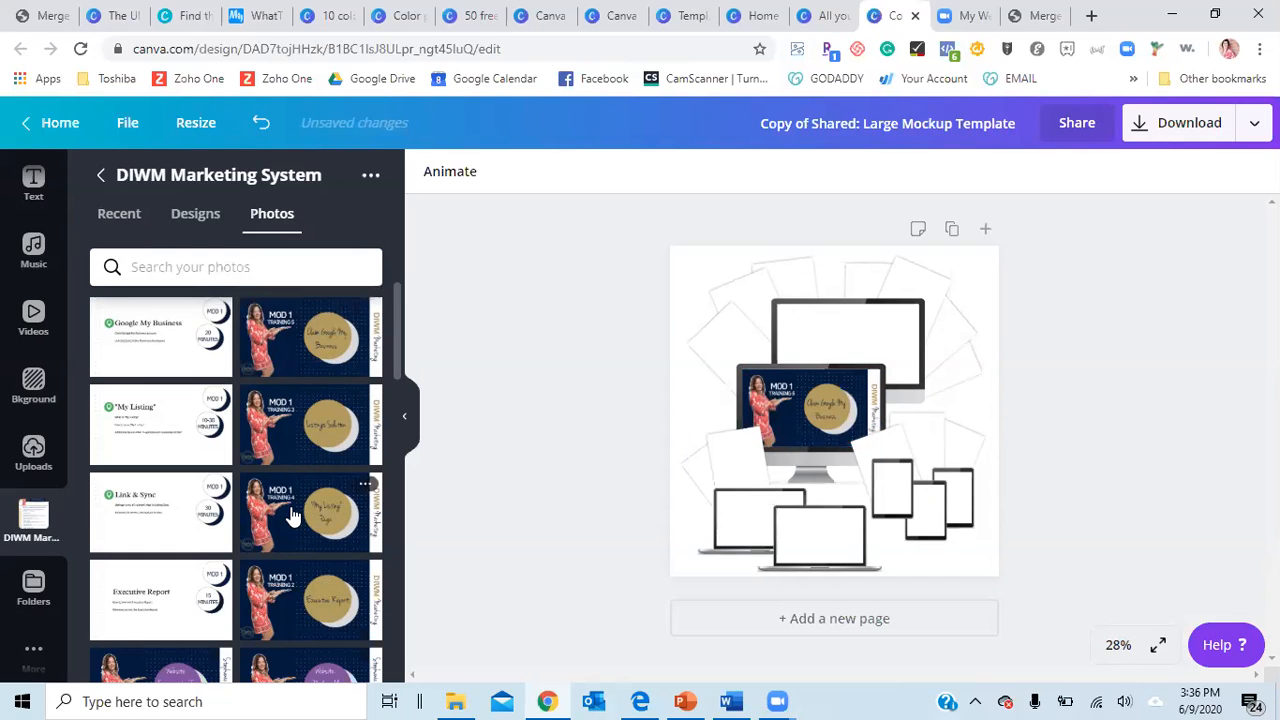
{"action": "left_click_drag", "start_coordinate": [312, 425], "coordinate": [748, 503]}
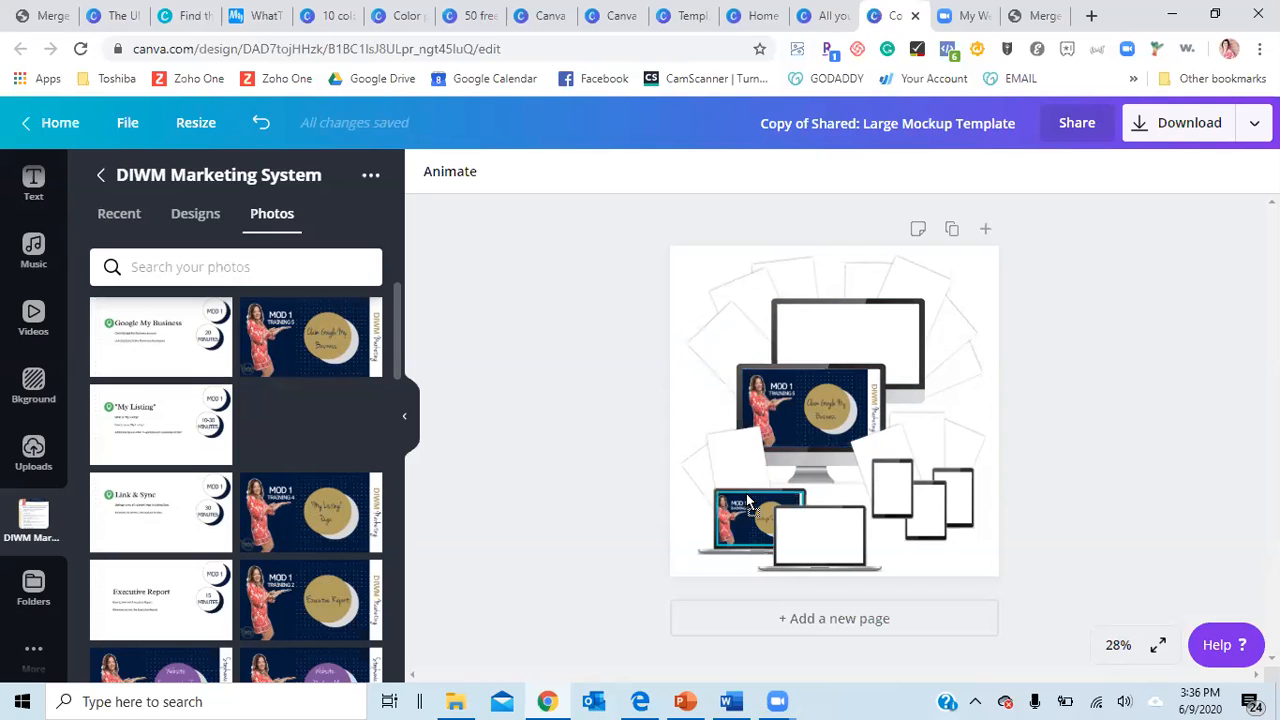
{"action": "scroll", "coordinate": [352, 430], "scroll_direction": "down", "scroll_amount": 10}
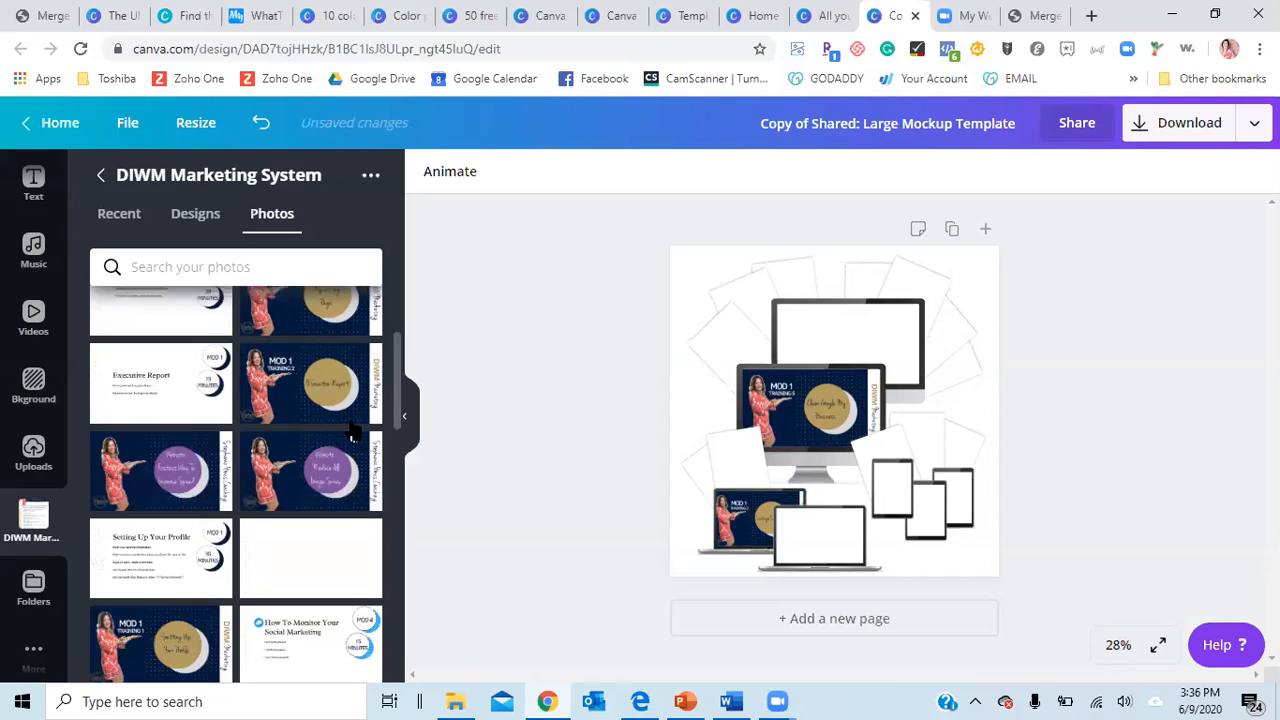
{"action": "left_click_drag", "start_coordinate": [265, 318], "coordinate": [818, 362]}
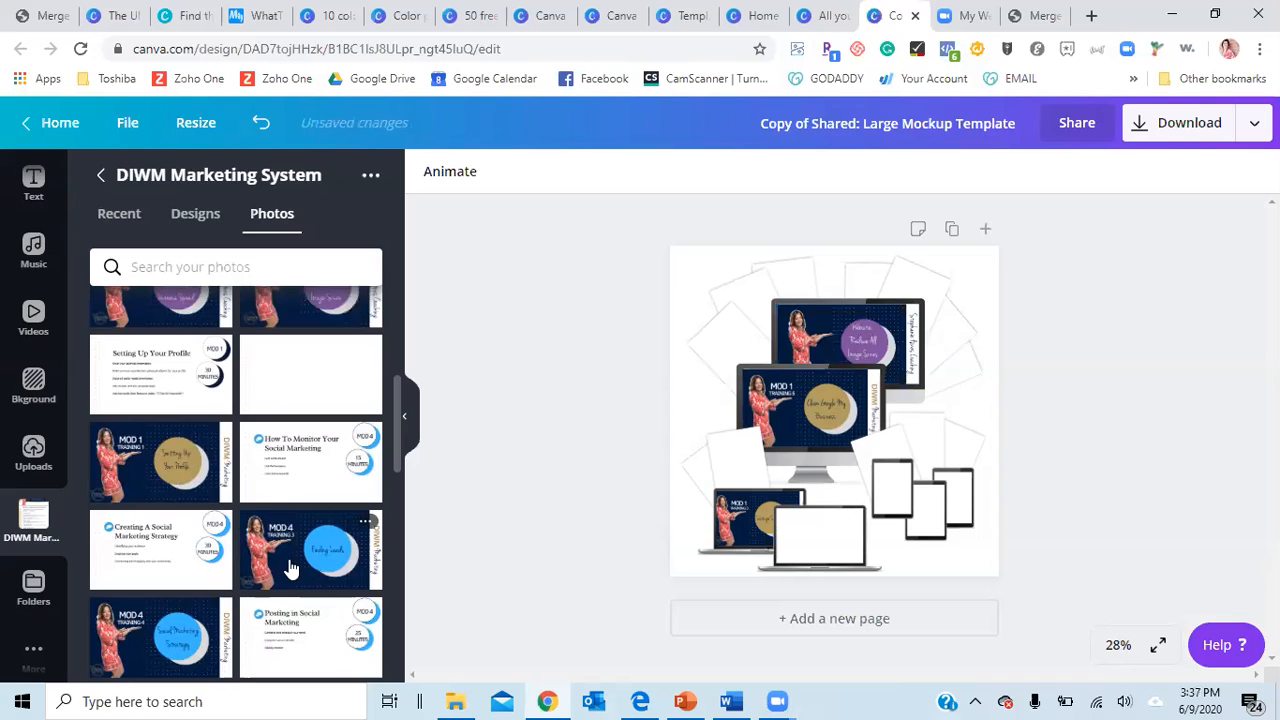
Put the blue MOD 4 graphic on the front laptop and the yellow MOD 3 graphic on the tablet
{"action": "left_click_drag", "start_coordinate": [378, 516], "coordinate": [795, 537]}
{"action": "left_click_drag", "start_coordinate": [395, 418], "coordinate": [401, 504]}
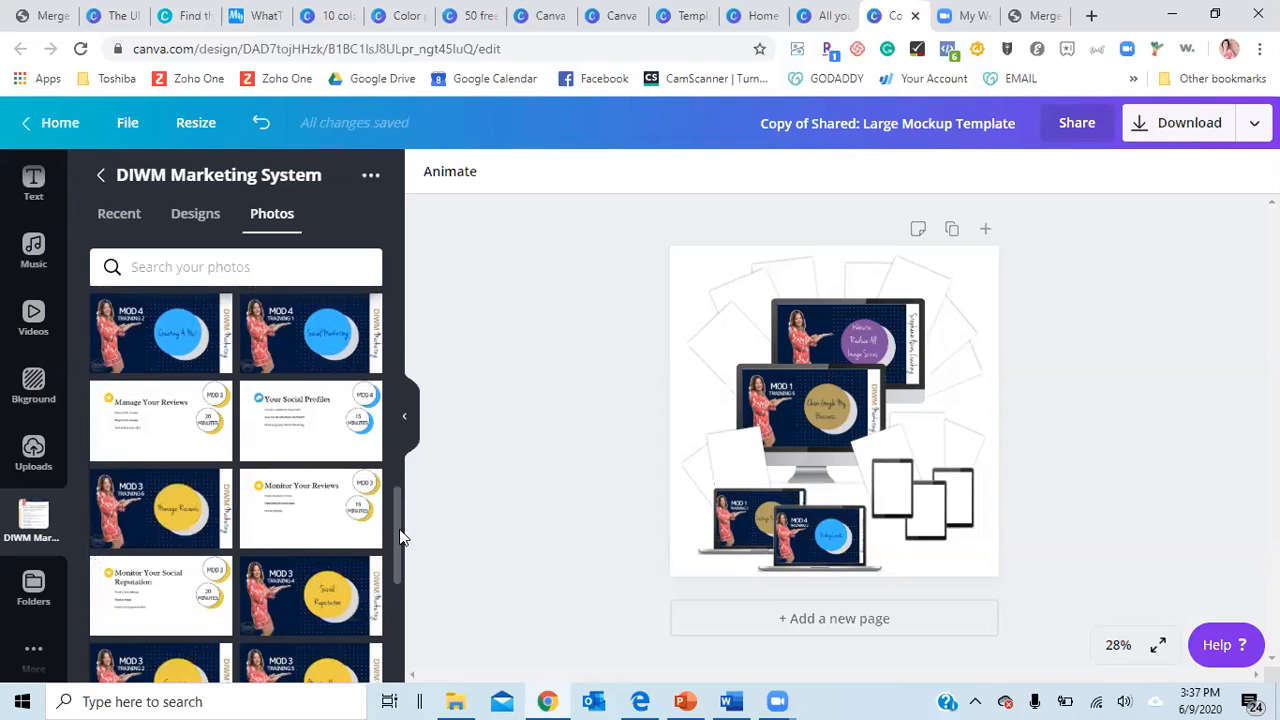
{"action": "left_click_drag", "start_coordinate": [186, 506], "coordinate": [905, 486]}
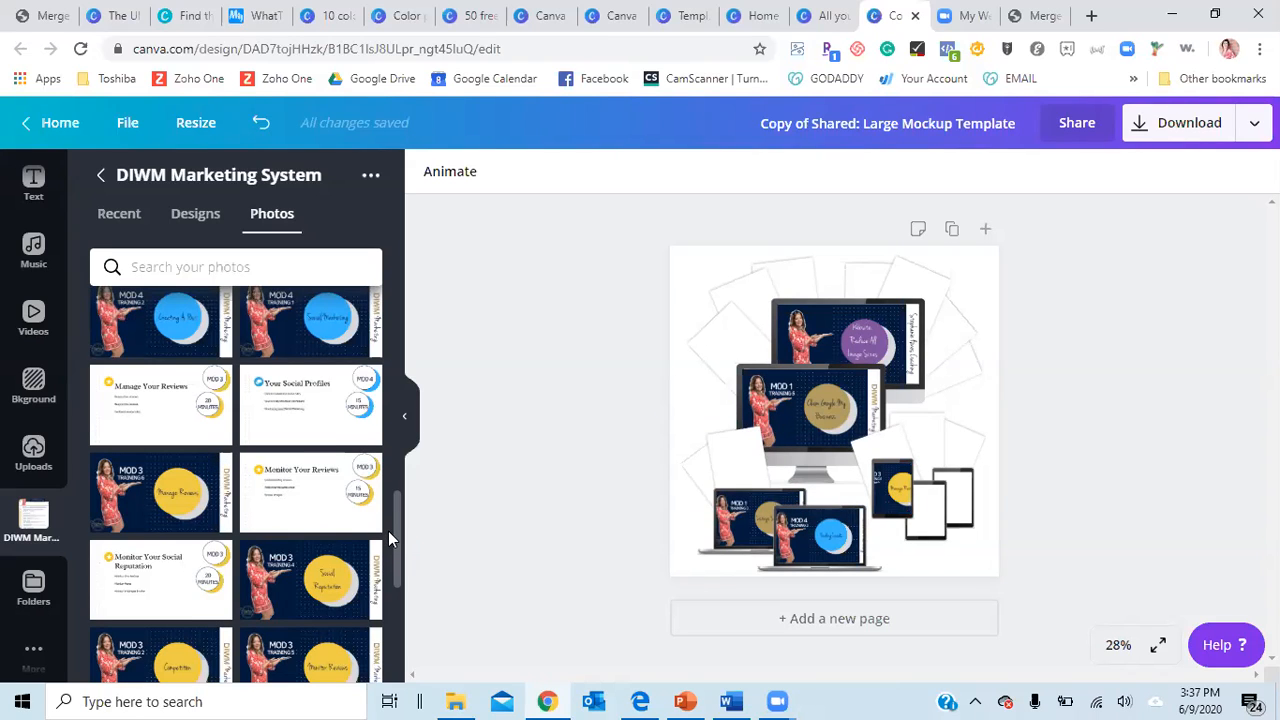
{"action": "left_click_drag", "start_coordinate": [401, 538], "coordinate": [407, 321]}
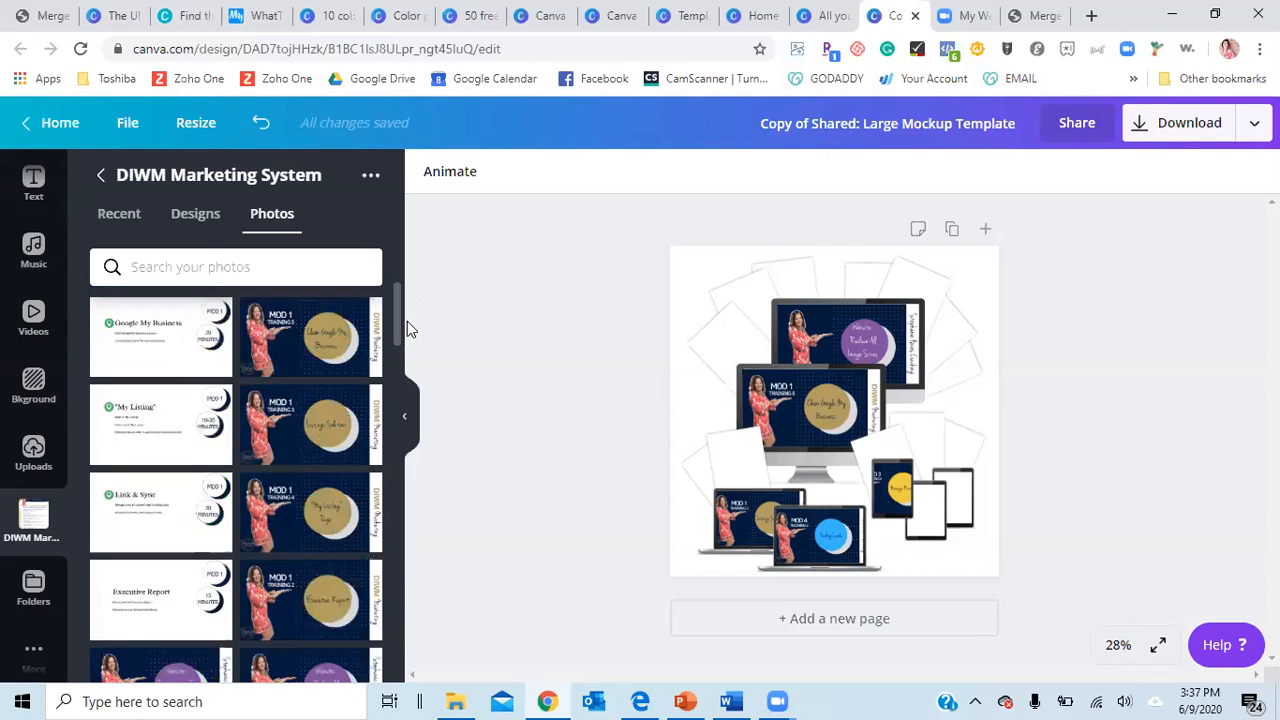
{"action": "left_click", "coordinate": [196, 216]}
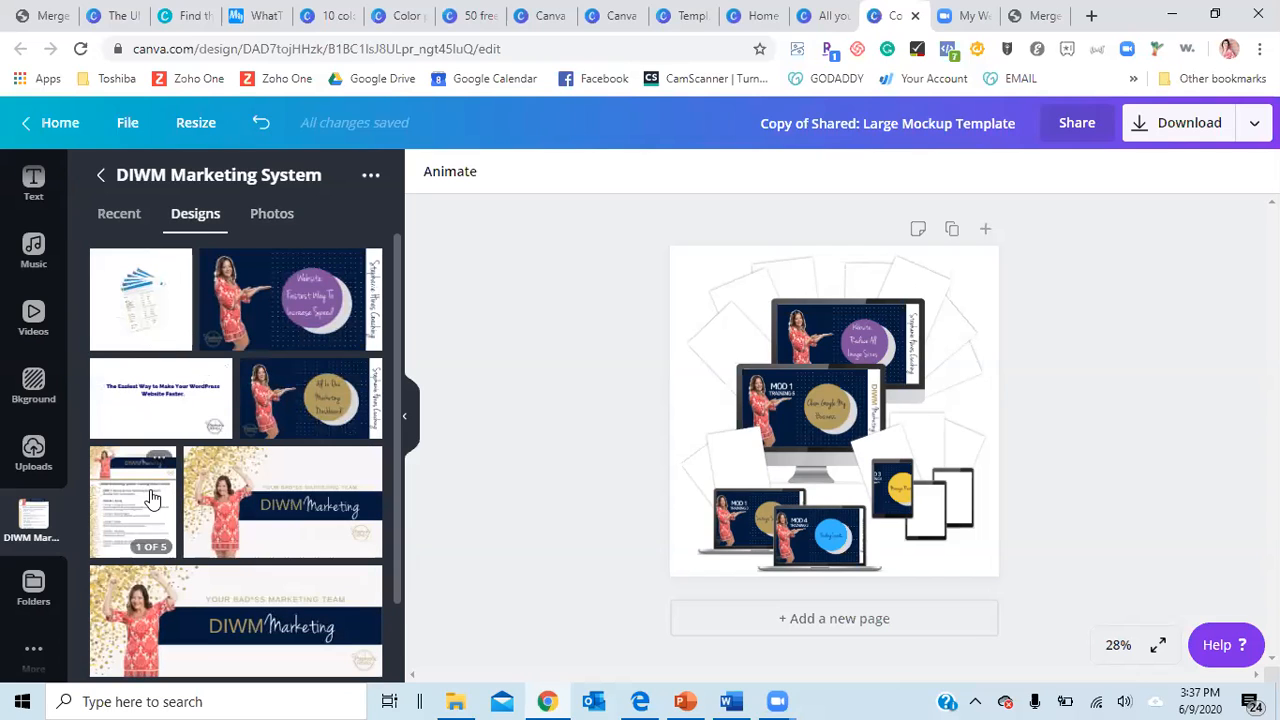
{"action": "left_click_drag", "start_coordinate": [128, 505], "coordinate": [727, 328]}
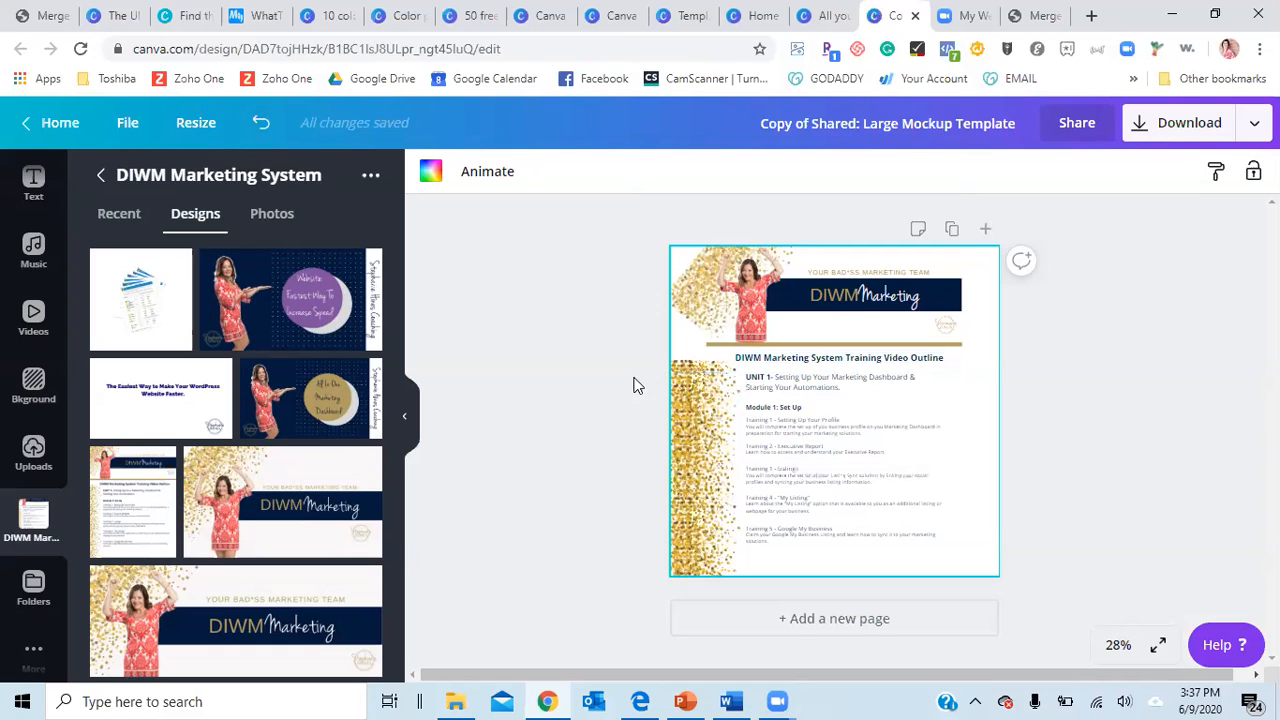
{"action": "left_click", "coordinate": [261, 124]}
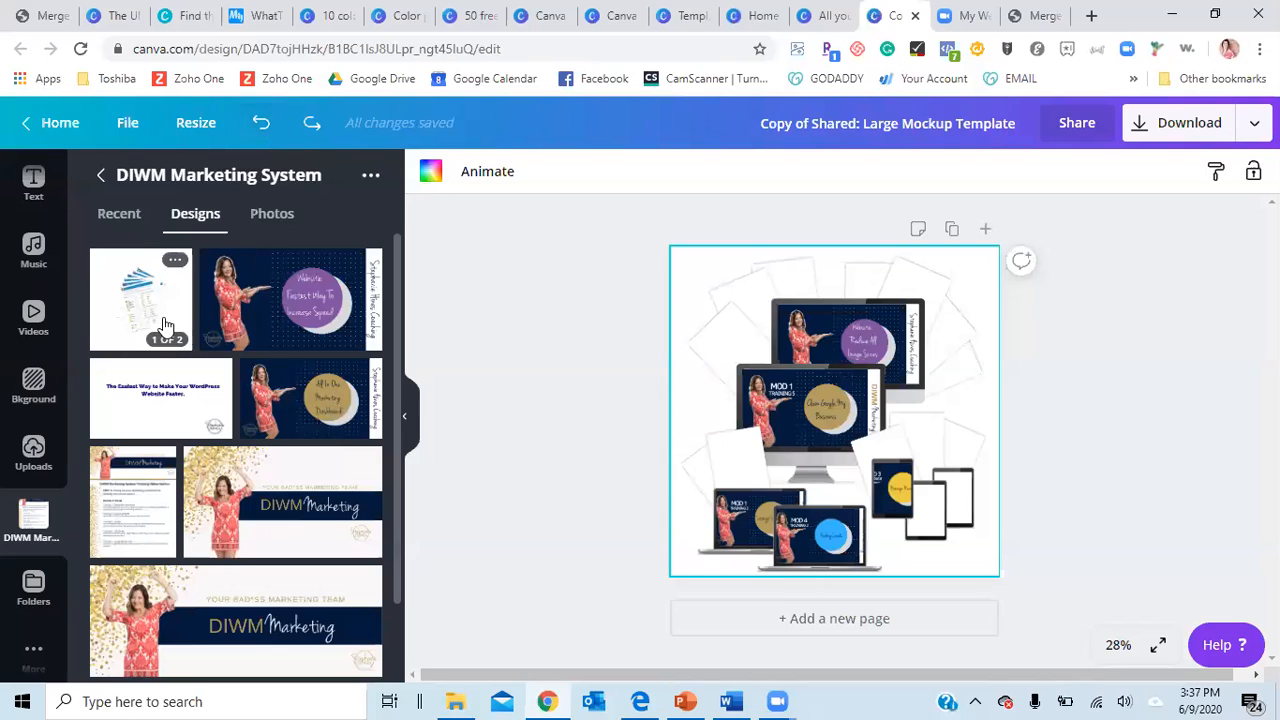
{"action": "left_click_drag", "start_coordinate": [140, 490], "coordinate": [471, 414]}
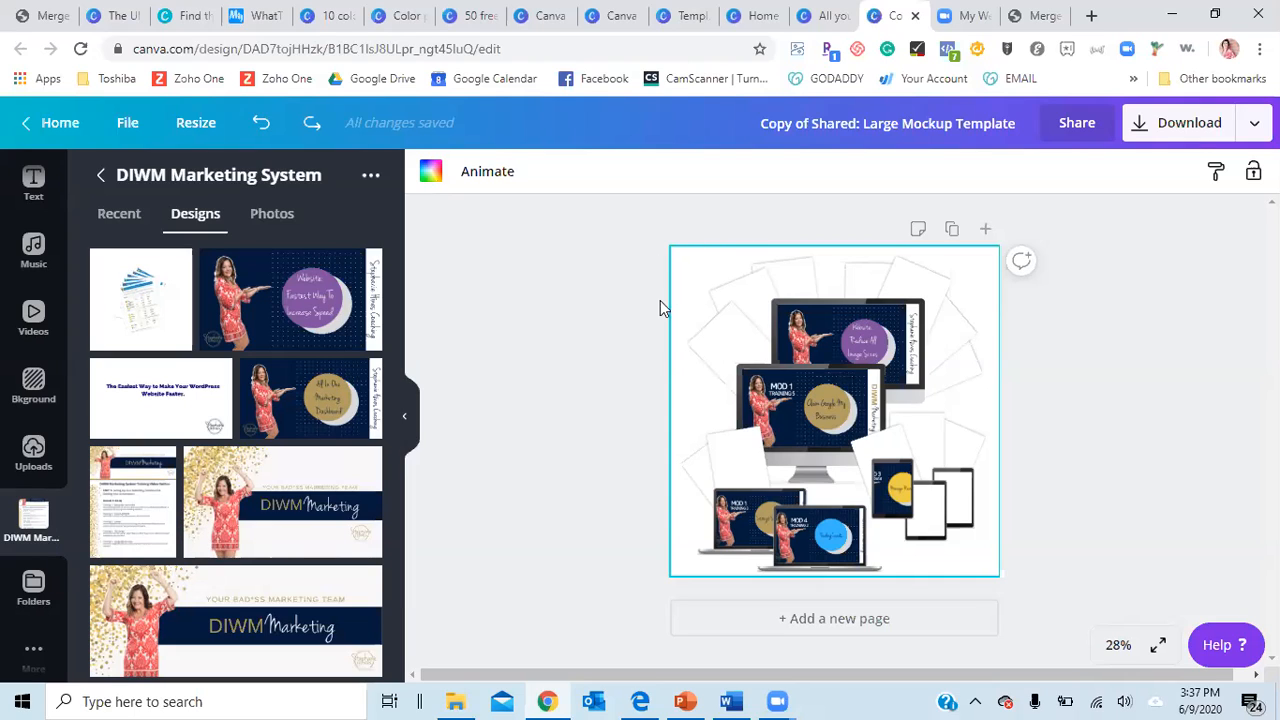
{"action": "left_click", "coordinate": [555, 344]}
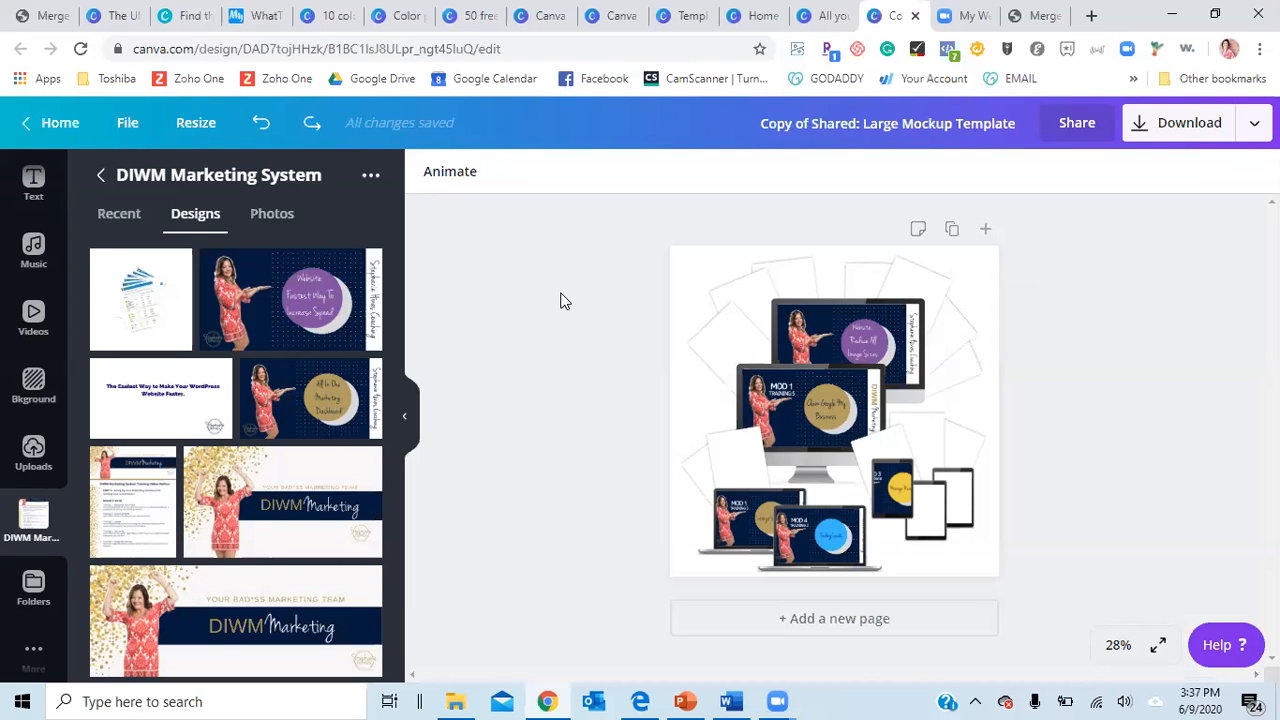
{"action": "left_click_drag", "start_coordinate": [135, 505], "coordinate": [772, 492]}
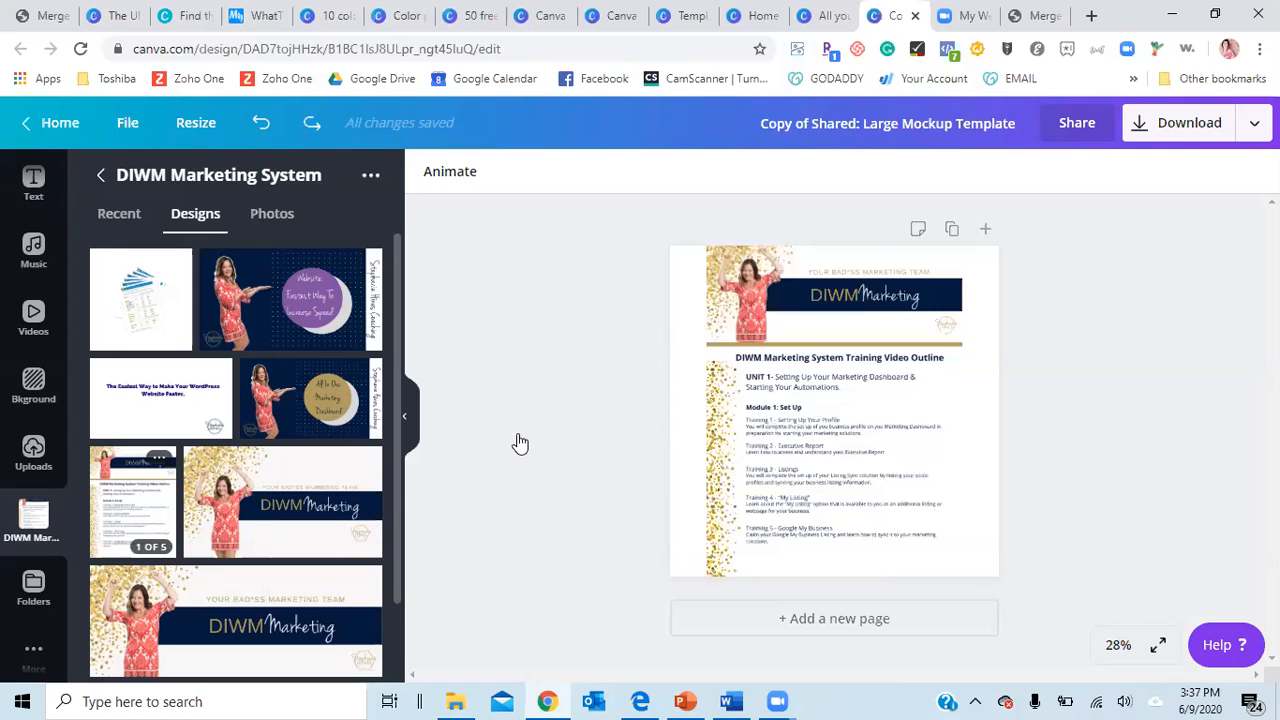
{"action": "left_click", "coordinate": [262, 124]}
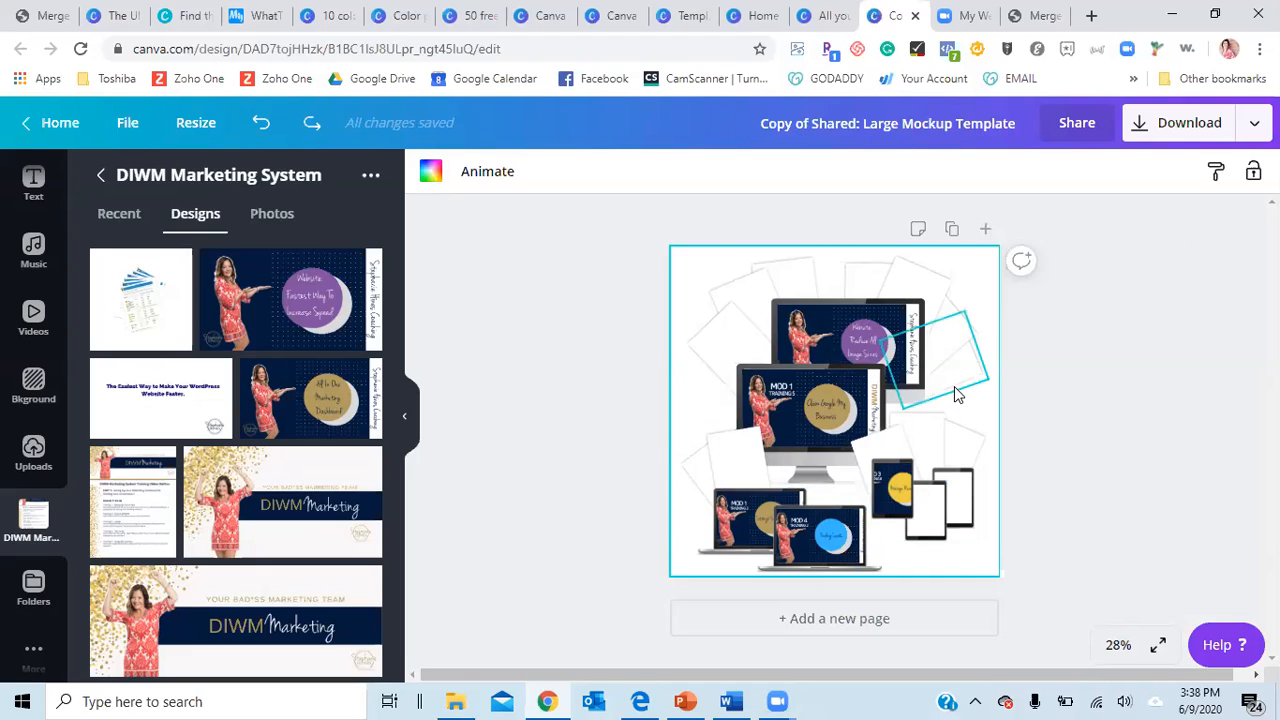
Download the filled device mockup as a transparent-background PNG
{"action": "left_click", "coordinate": [1170, 138]}
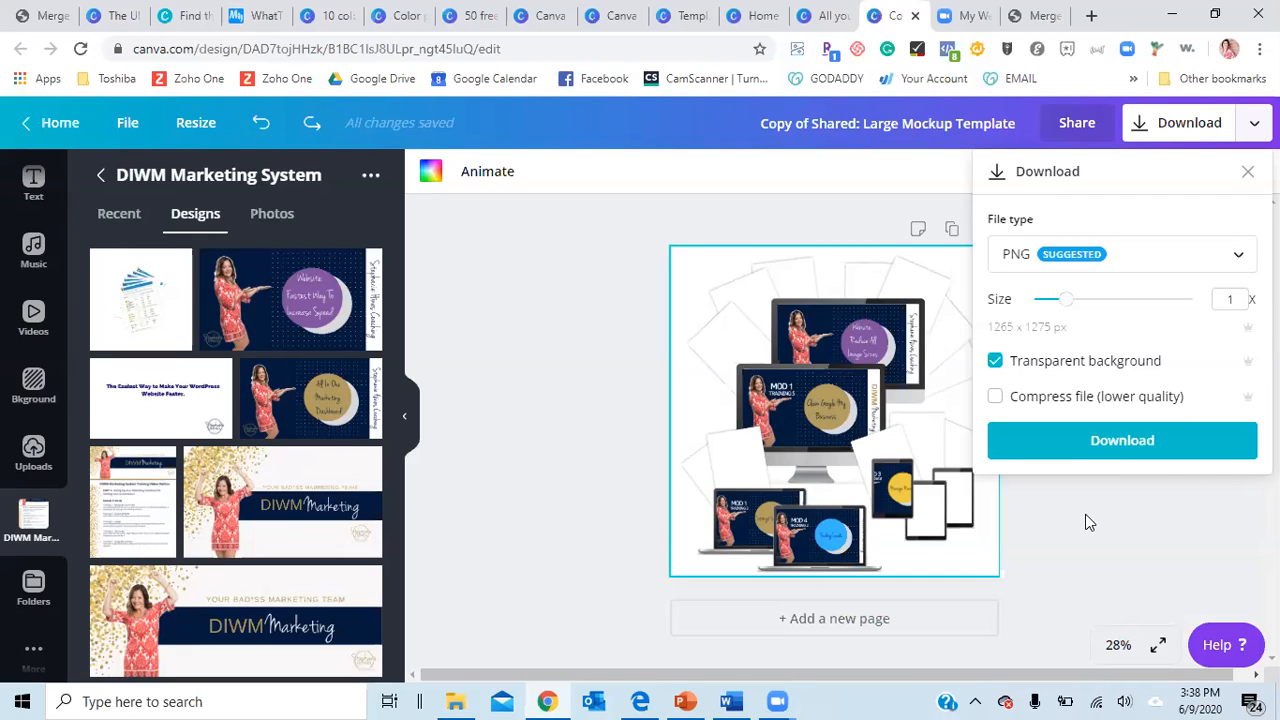
{"action": "left_click", "coordinate": [1078, 445]}
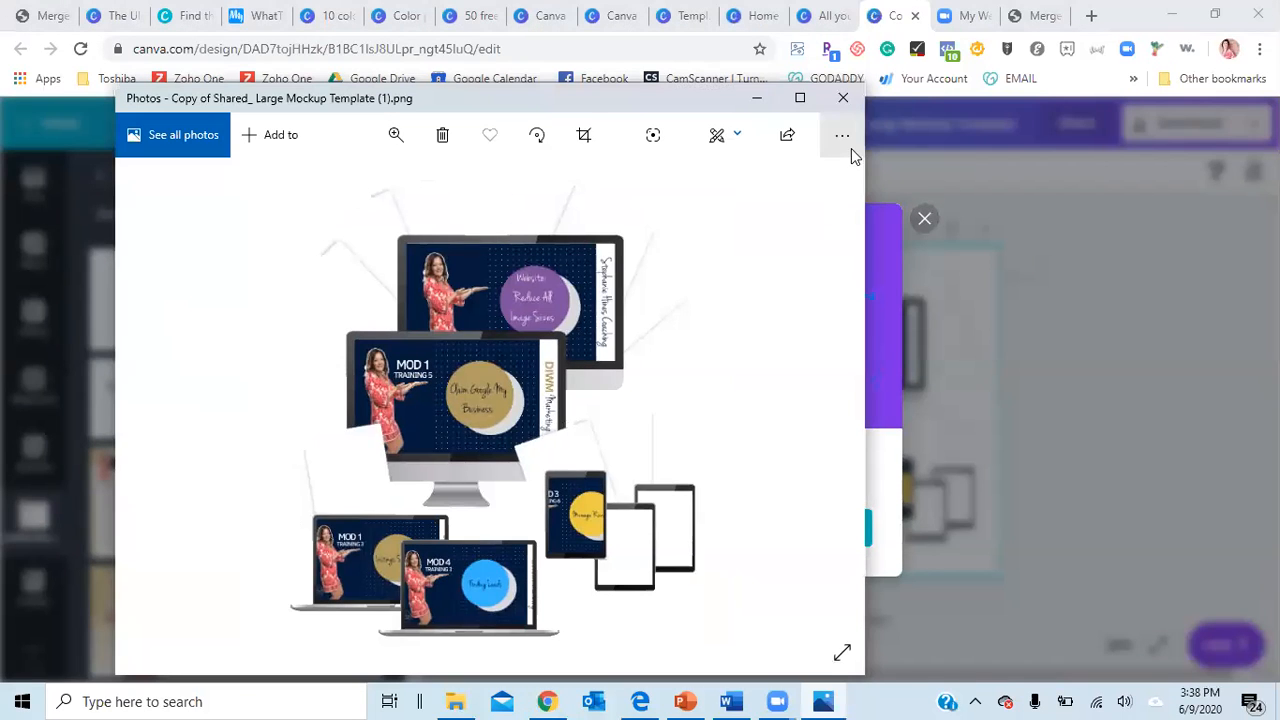
Save a copy of the mockup PNG into the Canva Masterclass folder, then close Photos
{"action": "left_click", "coordinate": [843, 140]}
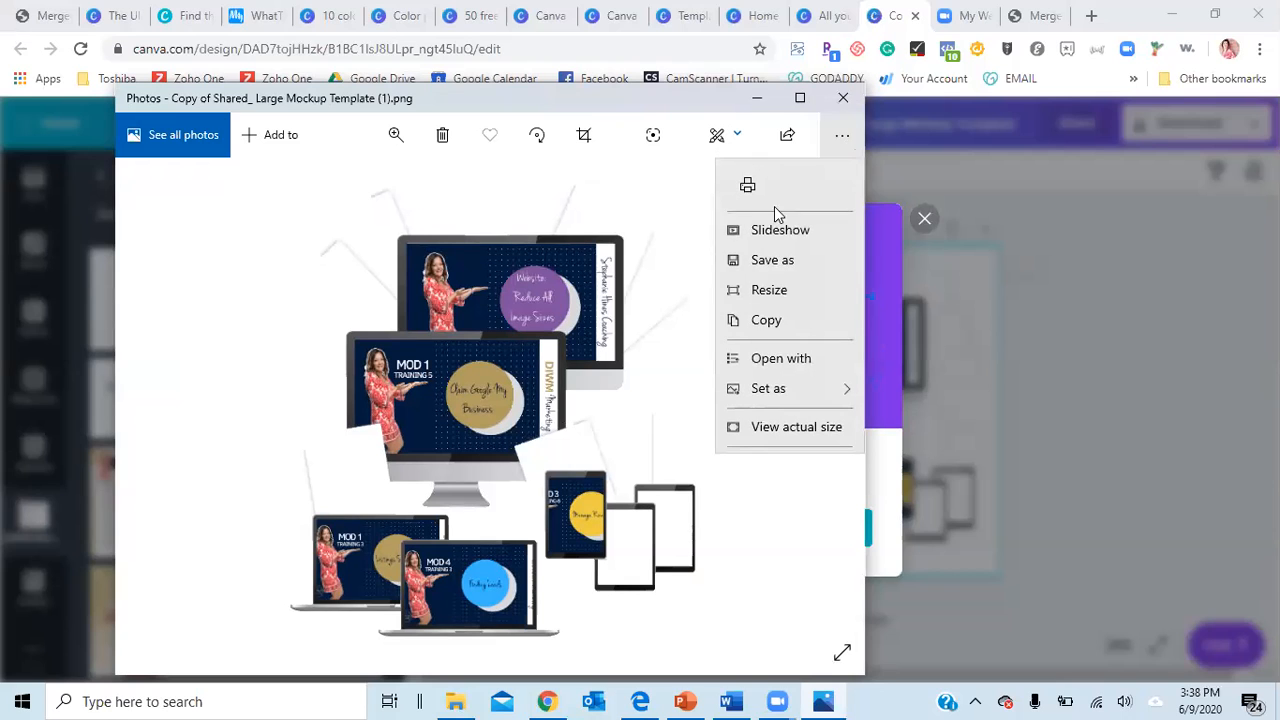
{"action": "left_click", "coordinate": [766, 261]}
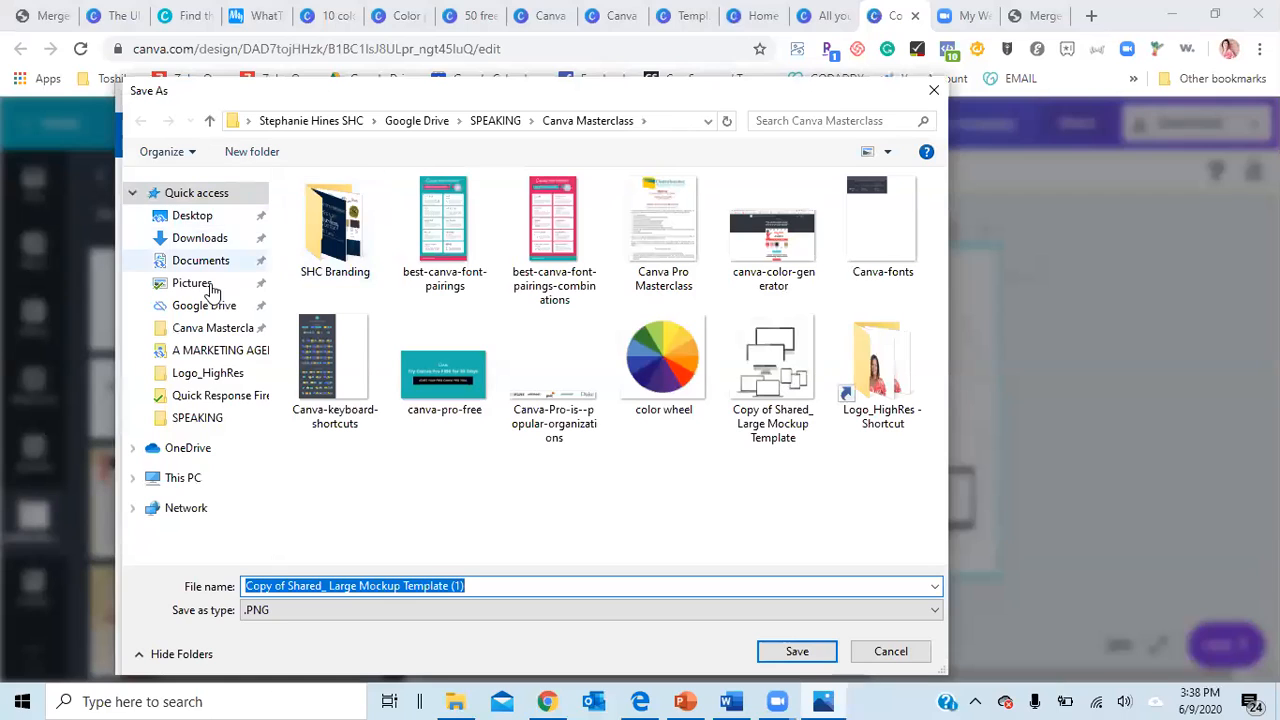
{"action": "left_click", "coordinate": [207, 338]}
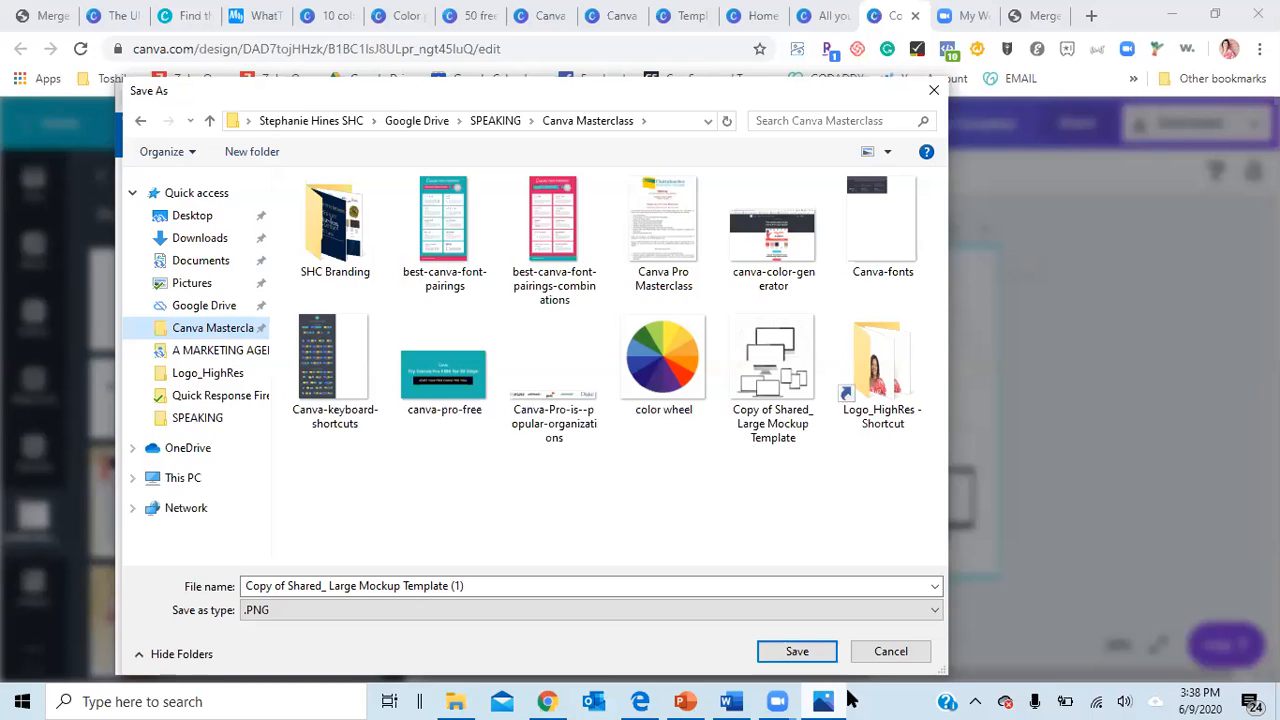
{"action": "key", "text": "Return"}
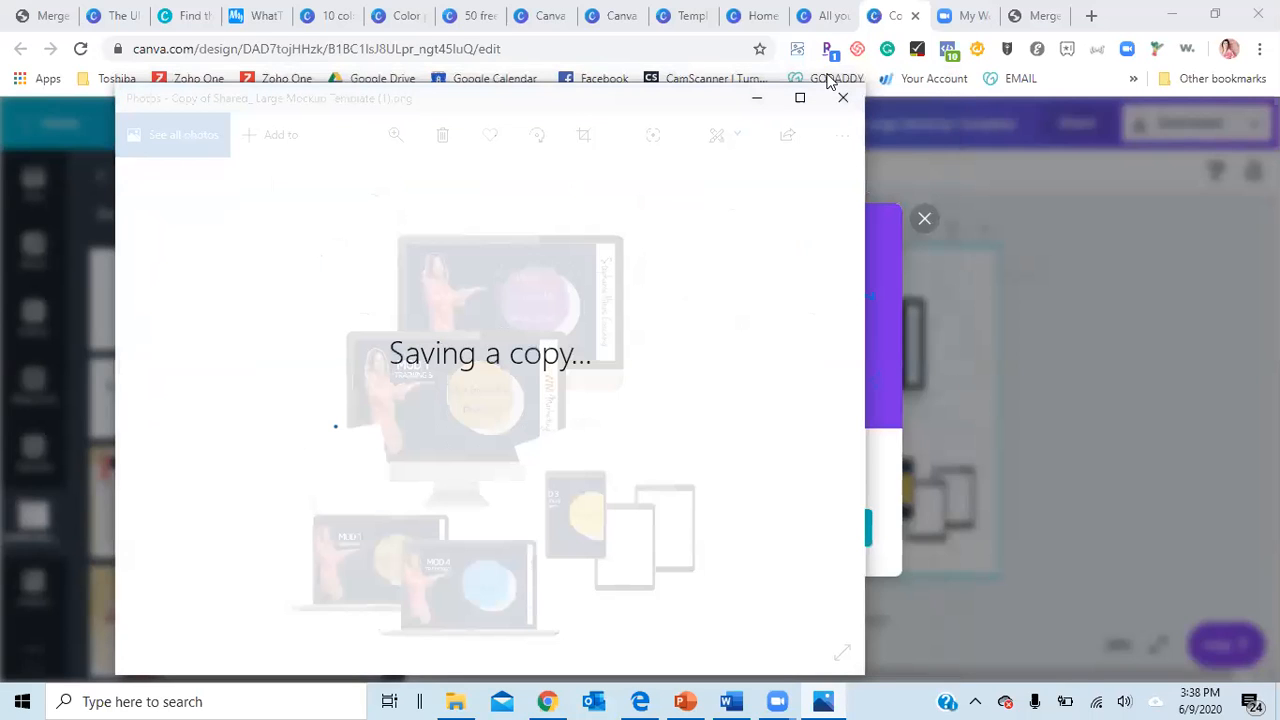
{"action": "left_click", "coordinate": [845, 100]}
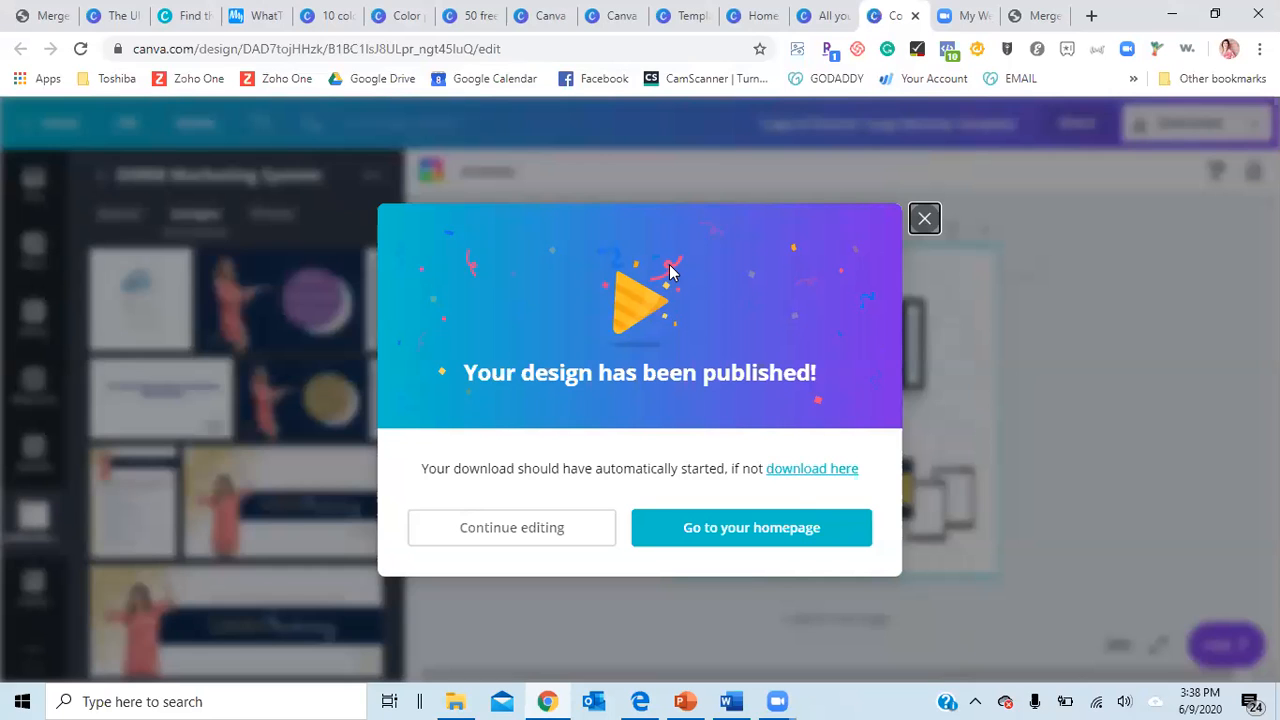
Add a second page to the design with a navy background
{"action": "left_click", "coordinate": [47, 177]}
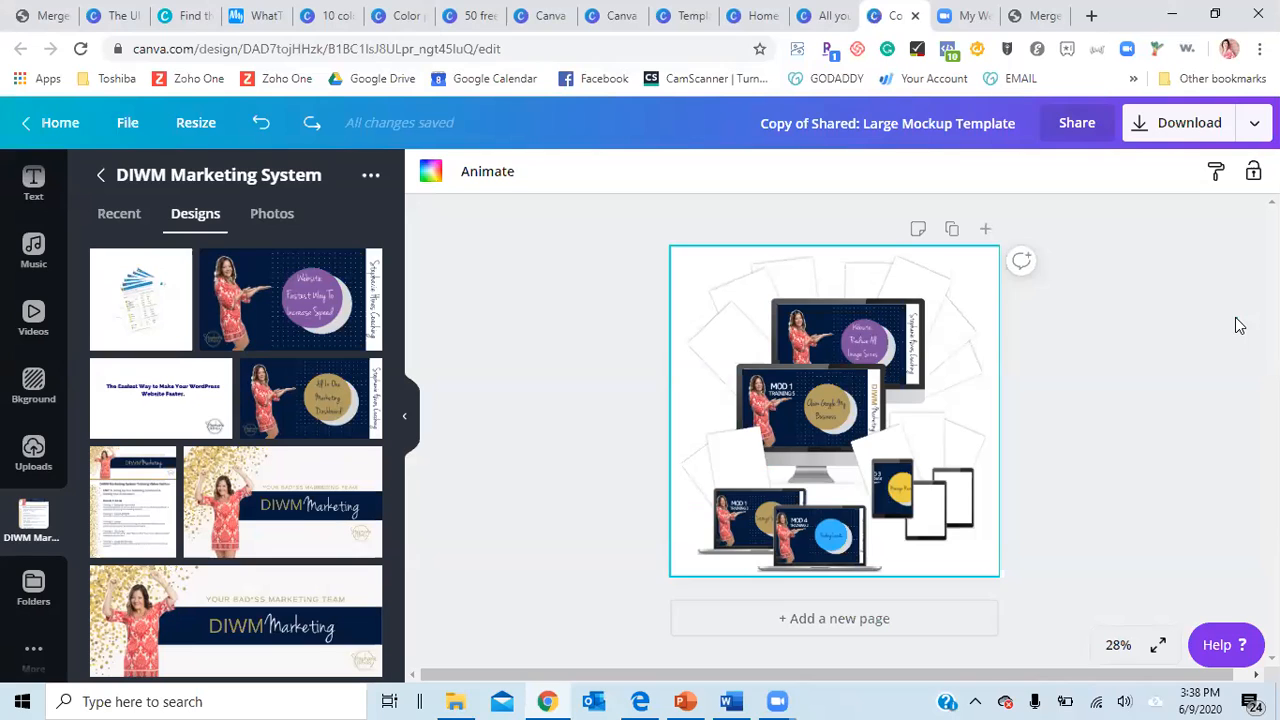
{"action": "left_click", "coordinate": [866, 619]}
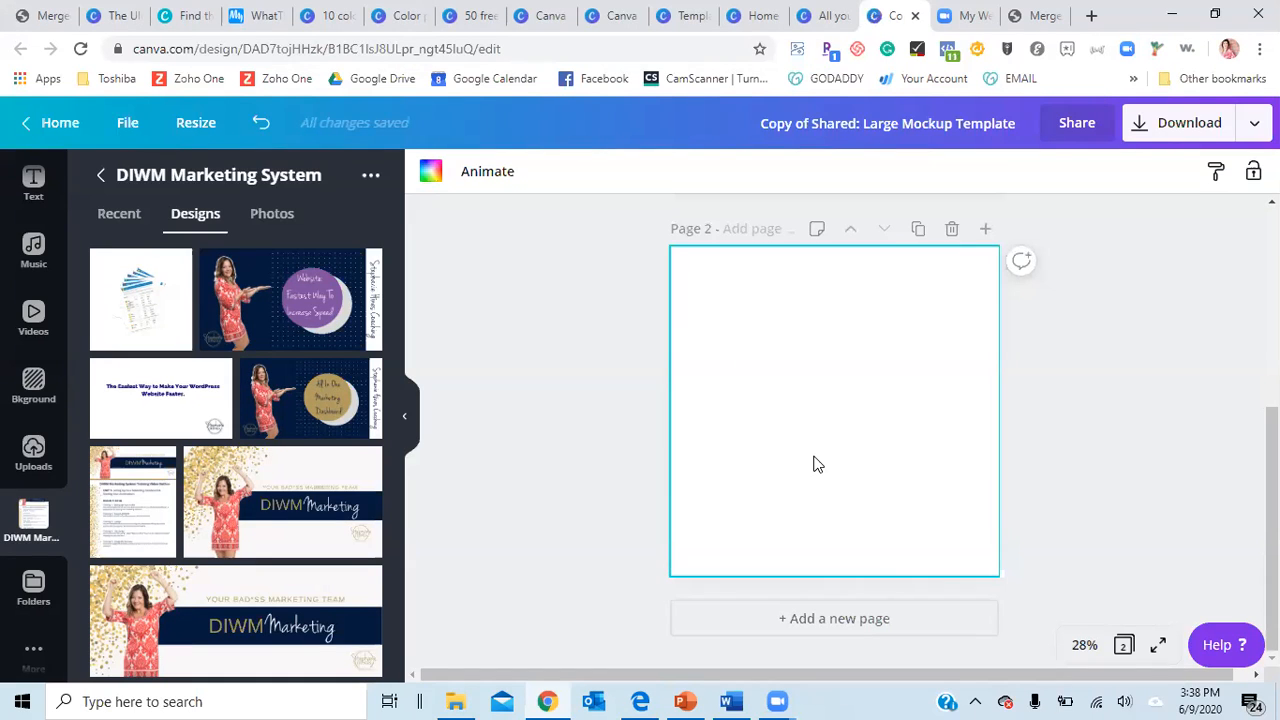
{"action": "left_click", "coordinate": [430, 172]}
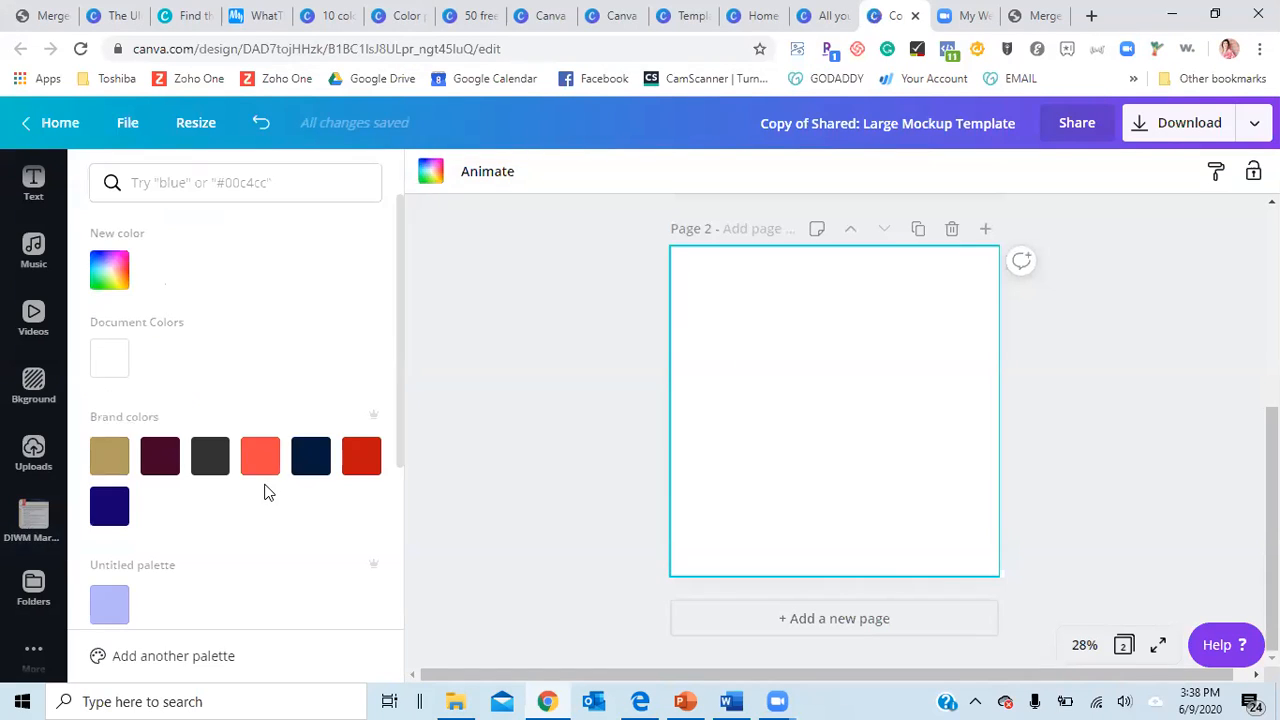
{"action": "left_click", "coordinate": [311, 462]}
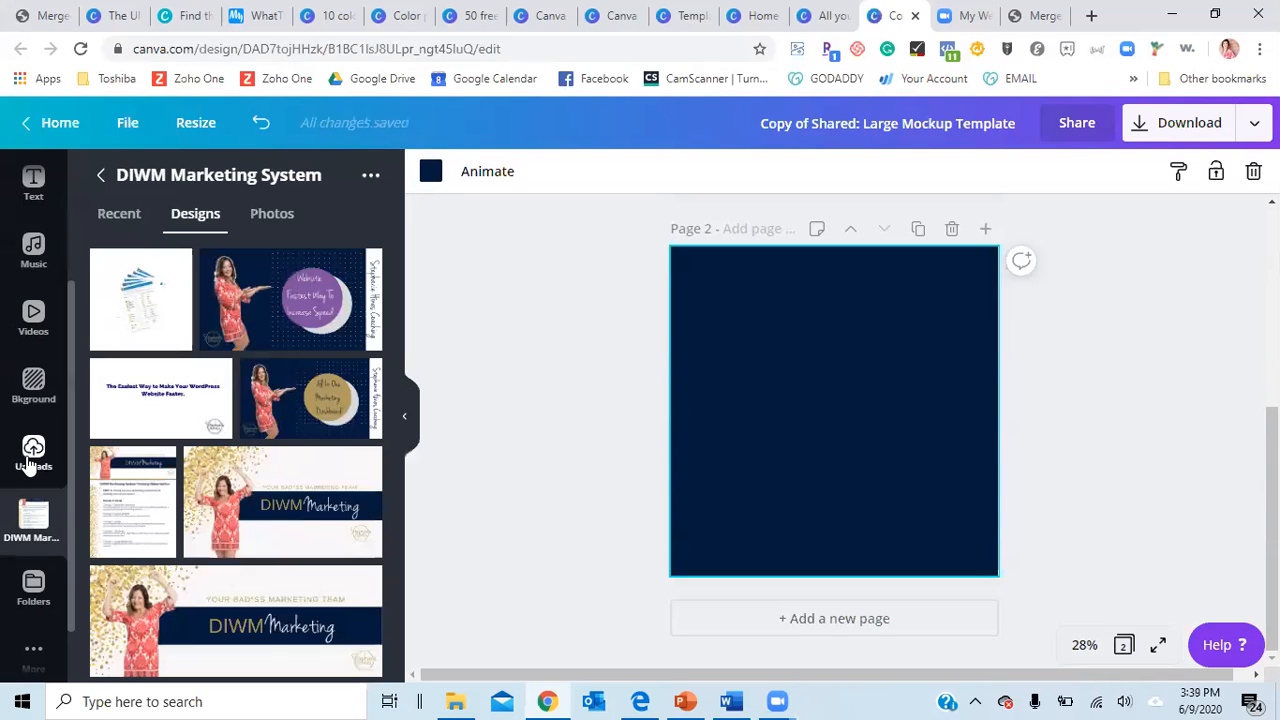
Upload 'Copy of Shared_ Large Mockup Template (1)' from the Canva Masterclass folder
{"action": "left_click", "coordinate": [31, 458]}
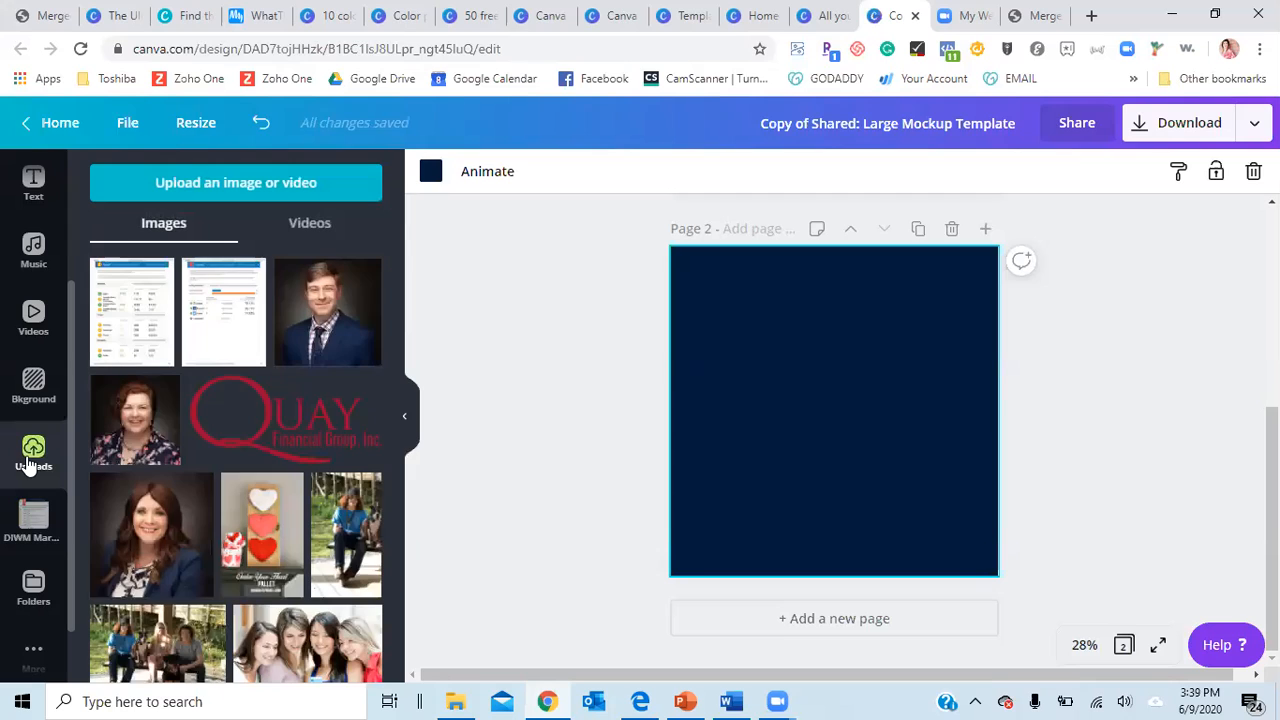
{"action": "left_click", "coordinate": [240, 185]}
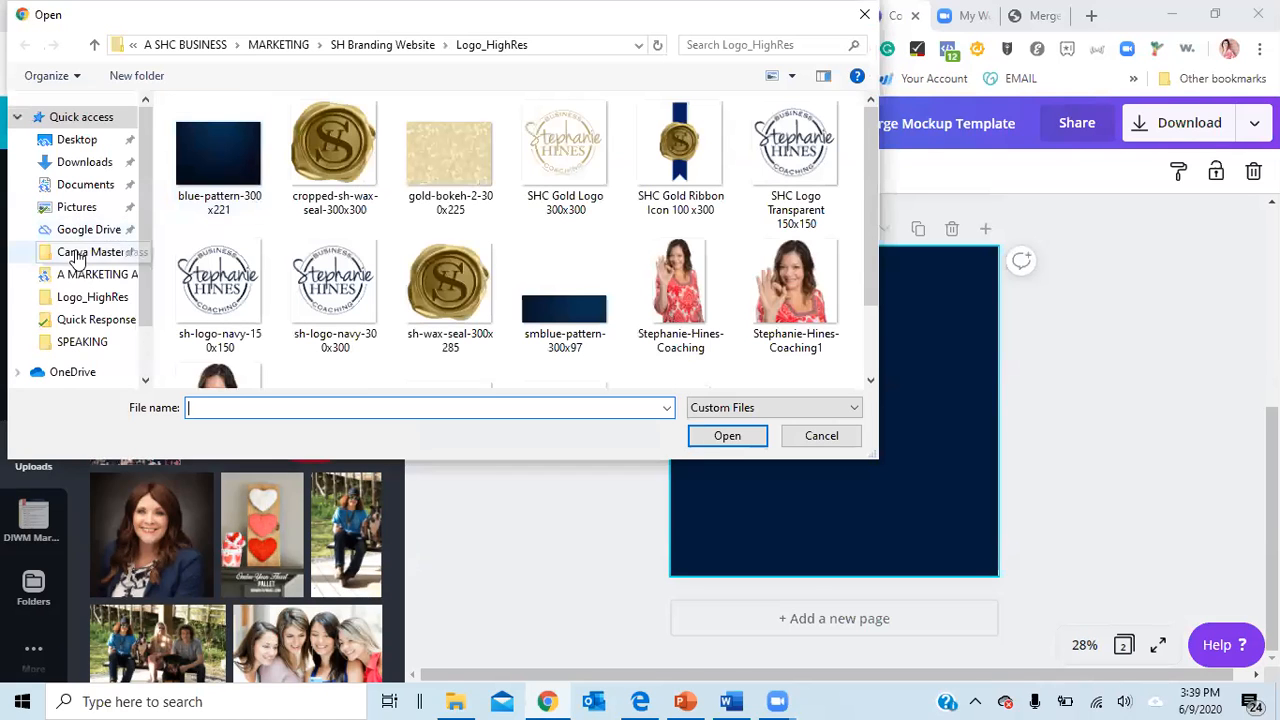
{"action": "left_click", "coordinate": [80, 254]}
{"action": "left_click_drag", "start_coordinate": [875, 178], "coordinate": [868, 319]}
{"action": "left_click", "coordinate": [544, 167]}
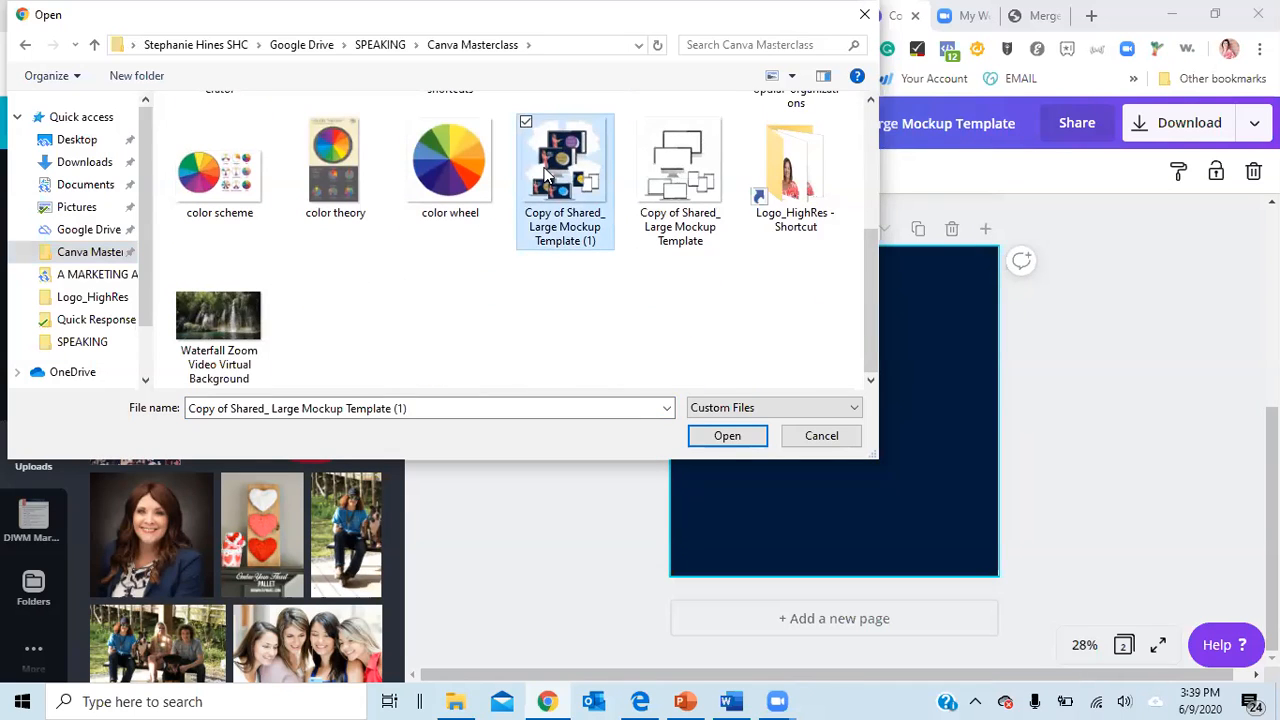
{"action": "left_click", "coordinate": [725, 440]}
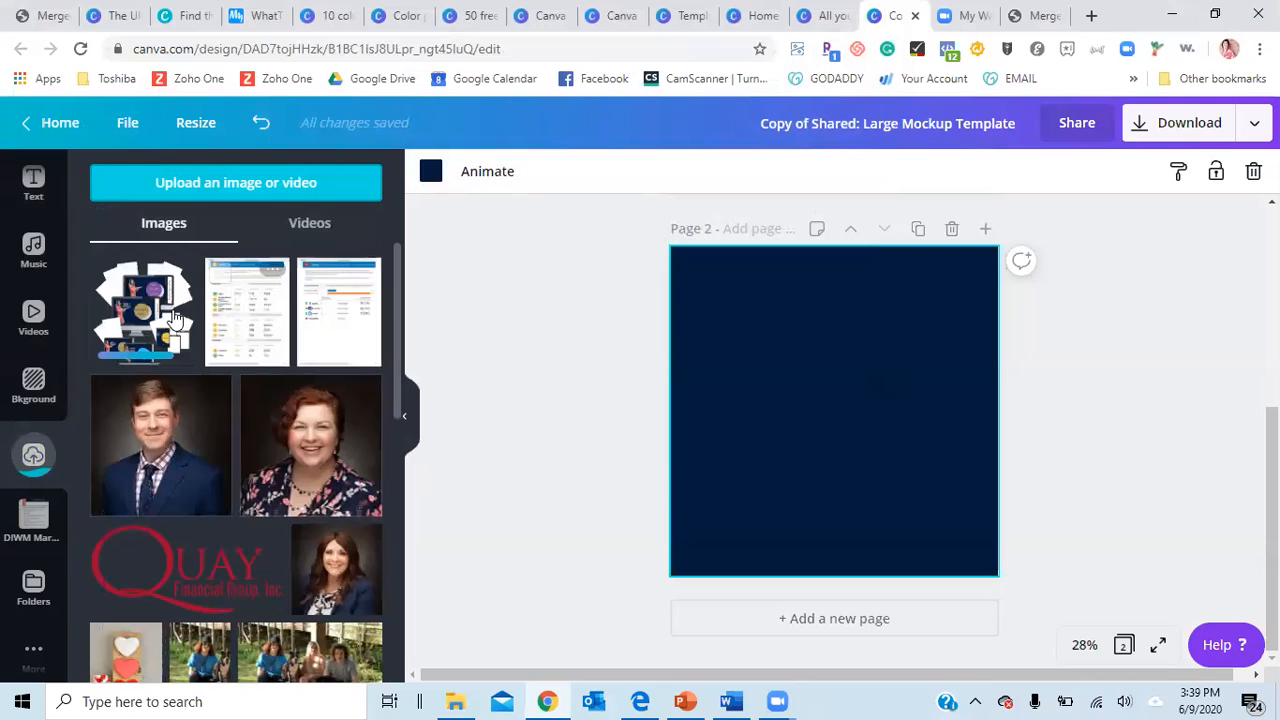
Place the uploaded mockup on page 2 and switch the page background to the gold brand colour
{"action": "left_click_drag", "start_coordinate": [145, 318], "coordinate": [765, 367]}
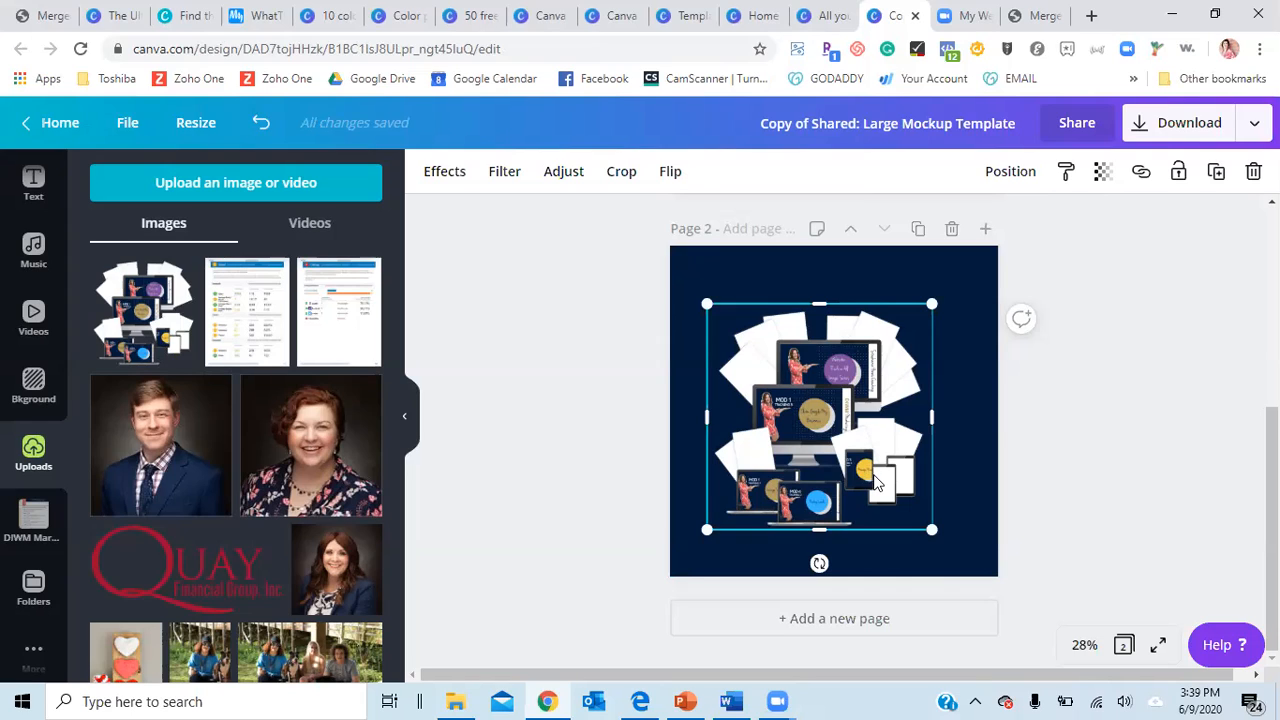
{"action": "left_click", "coordinate": [800, 285]}
{"action": "left_click", "coordinate": [430, 172]}
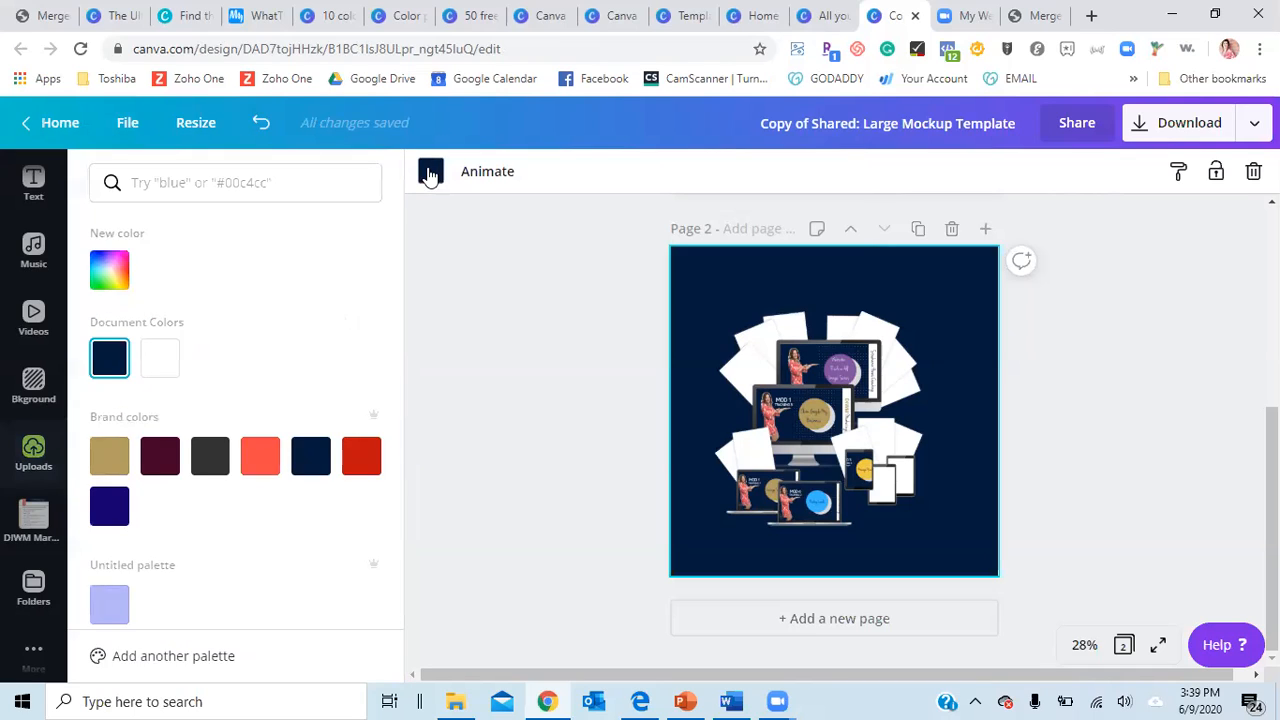
{"action": "left_click", "coordinate": [109, 456]}
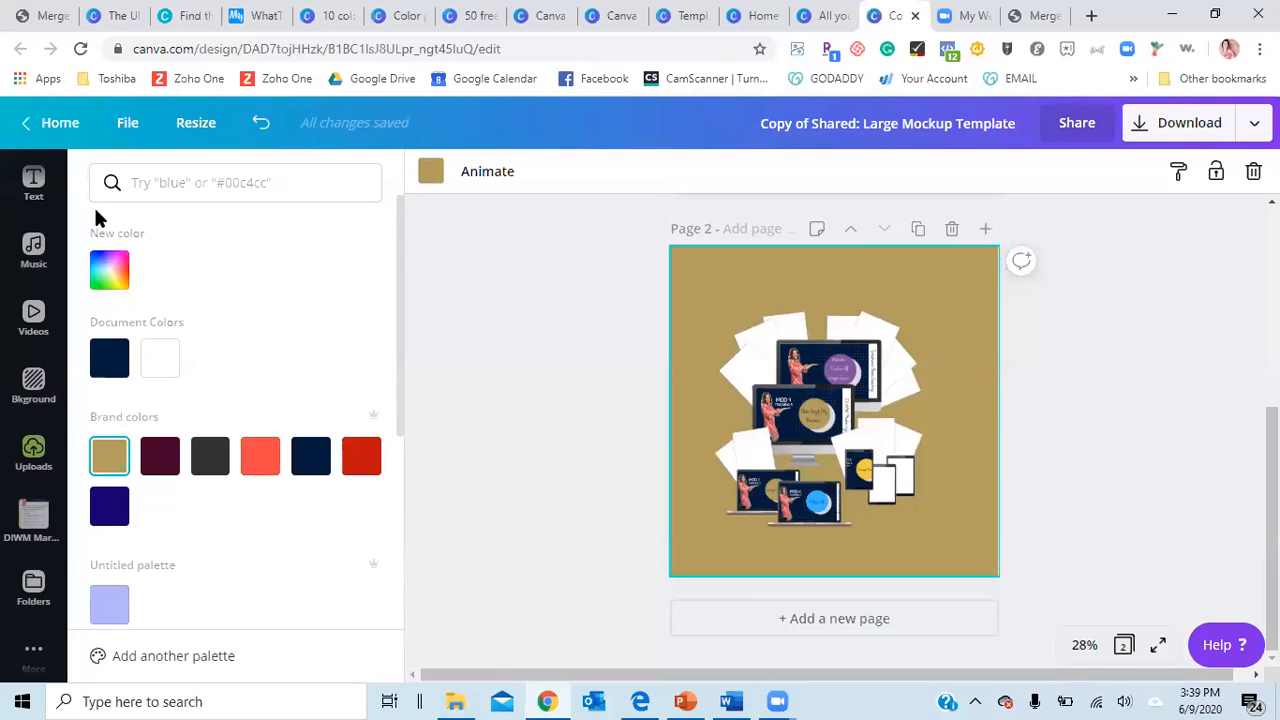
{"action": "left_click", "coordinate": [30, 130]}
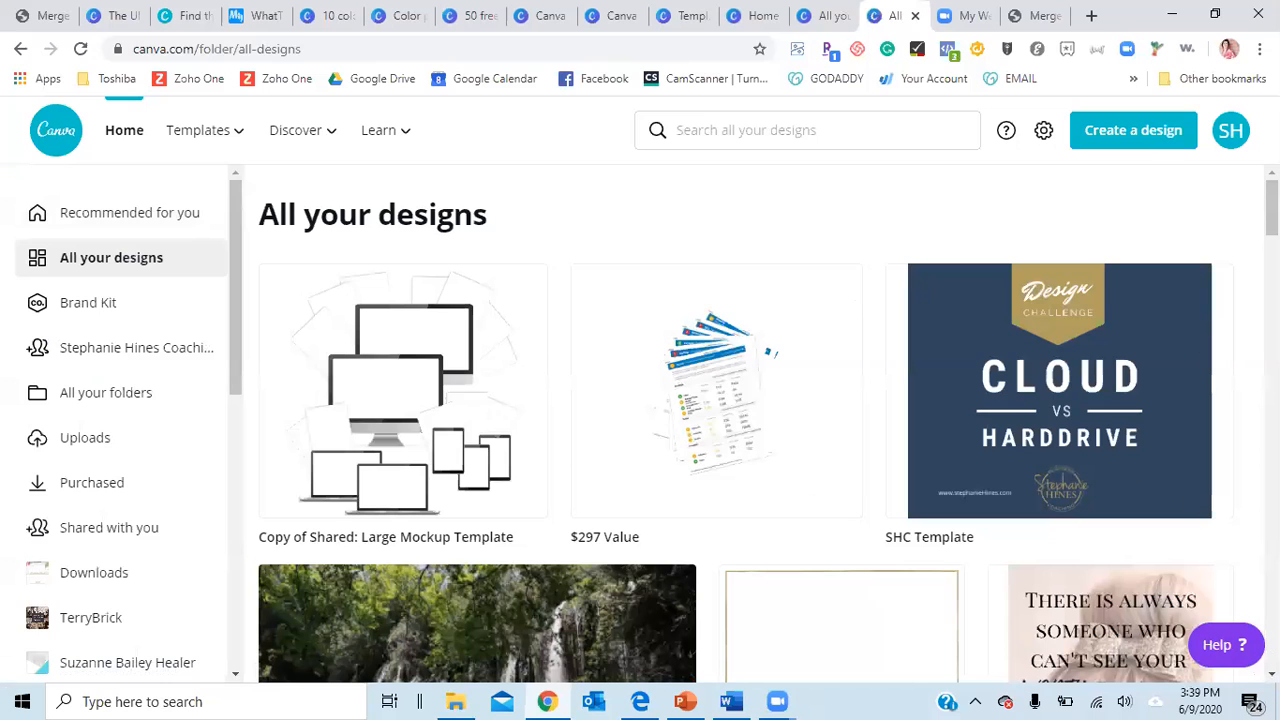
Open the Copy of Love yourself unconditionally design and select its background photo
{"action": "scroll", "coordinate": [740, 430], "scroll_direction": "down", "scroll_amount": 4}
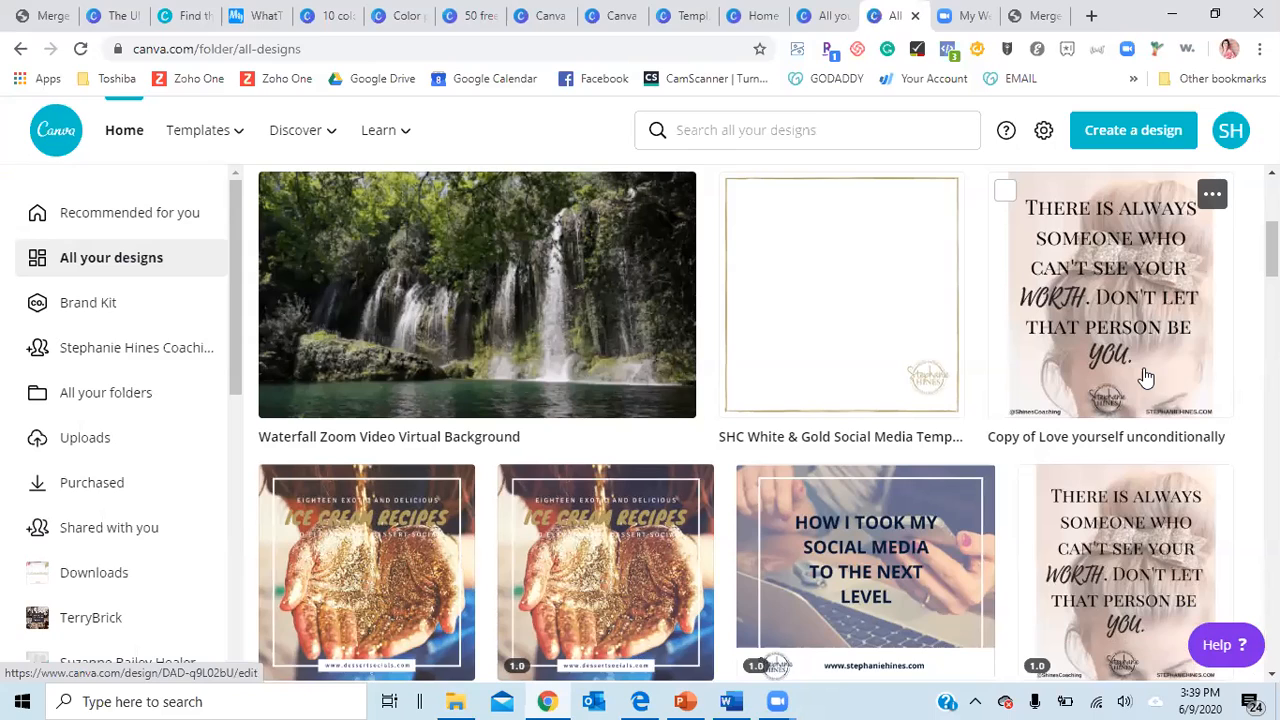
{"action": "left_click", "coordinate": [1147, 375]}
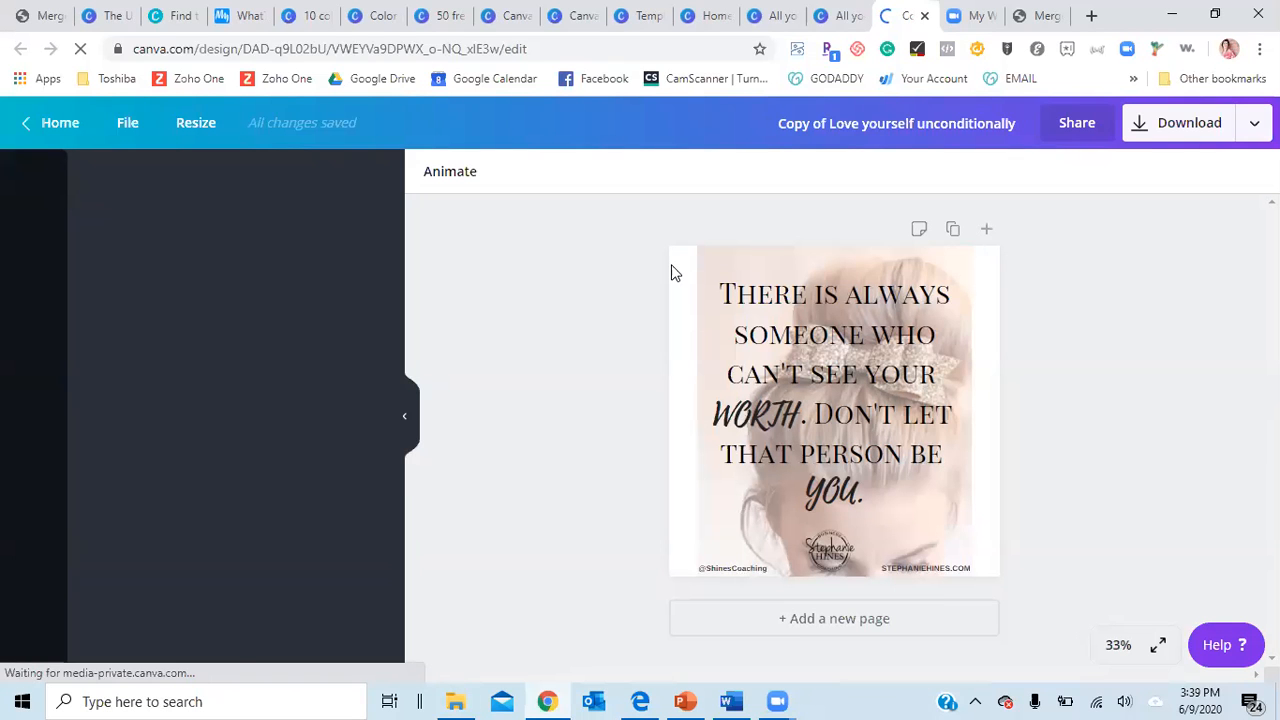
{"action": "left_click", "coordinate": [922, 534]}
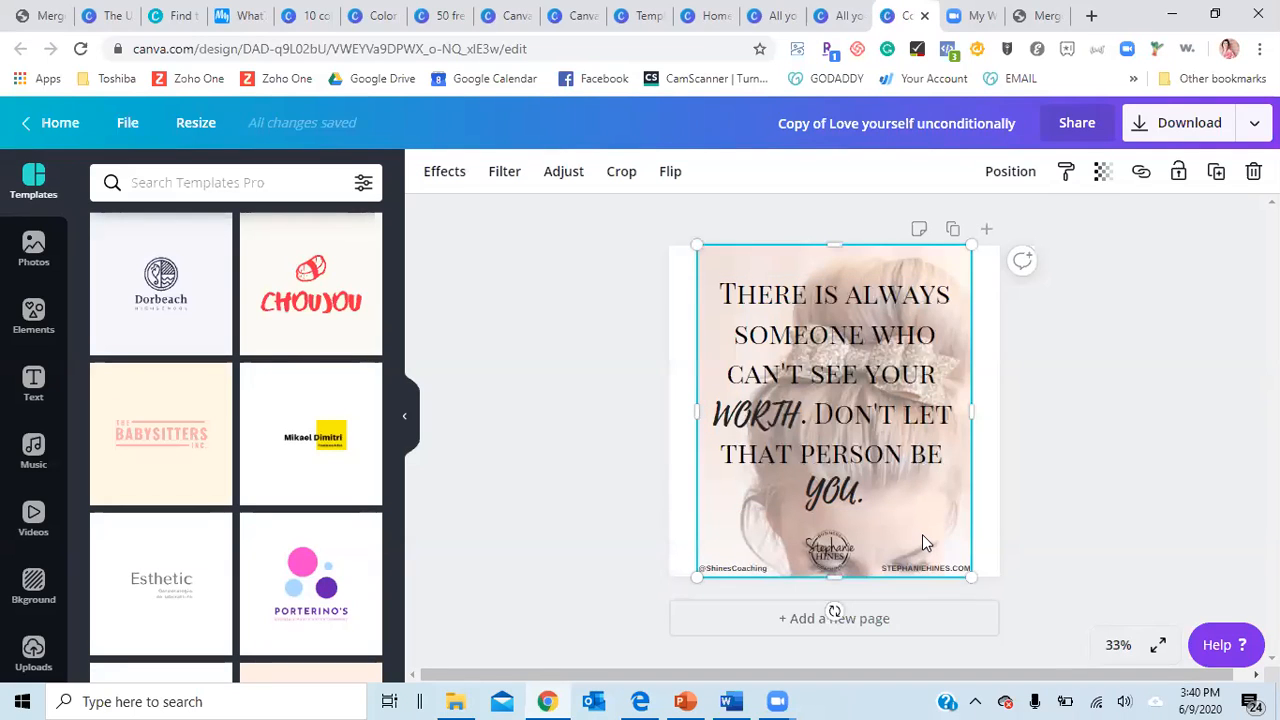
{"action": "left_click", "coordinate": [1087, 456]}
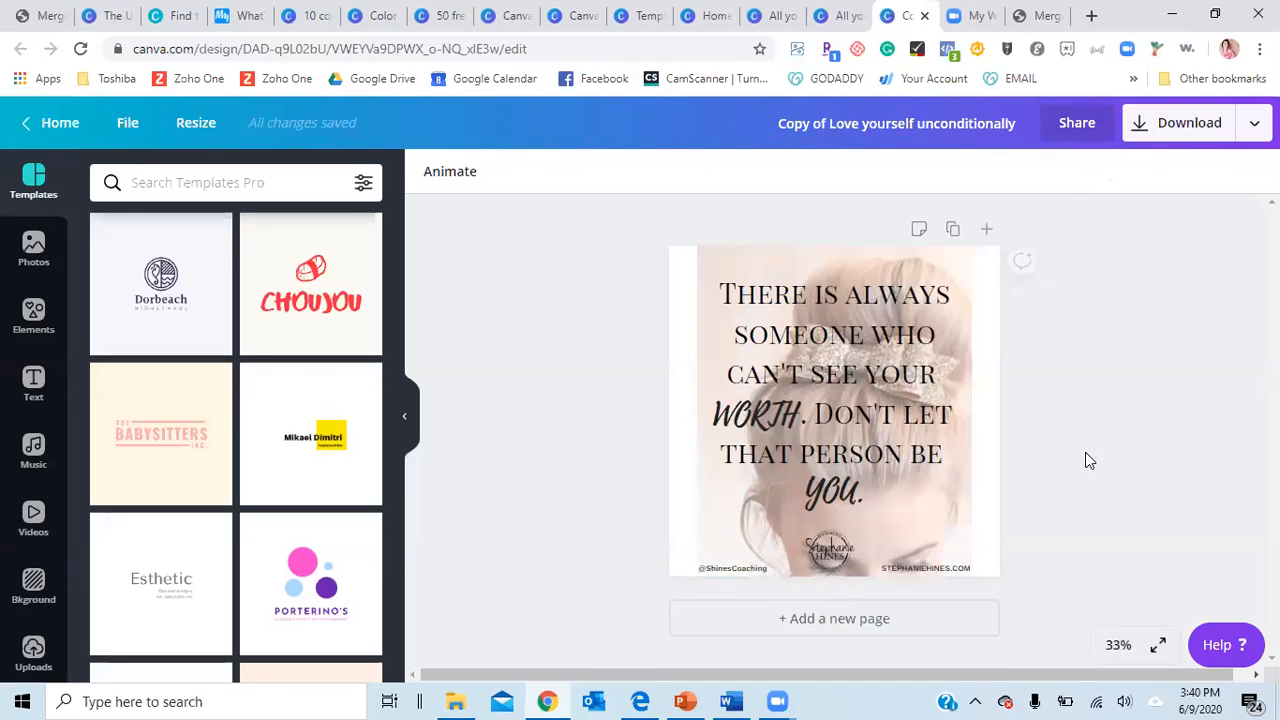
{"action": "left_click", "coordinate": [933, 541]}
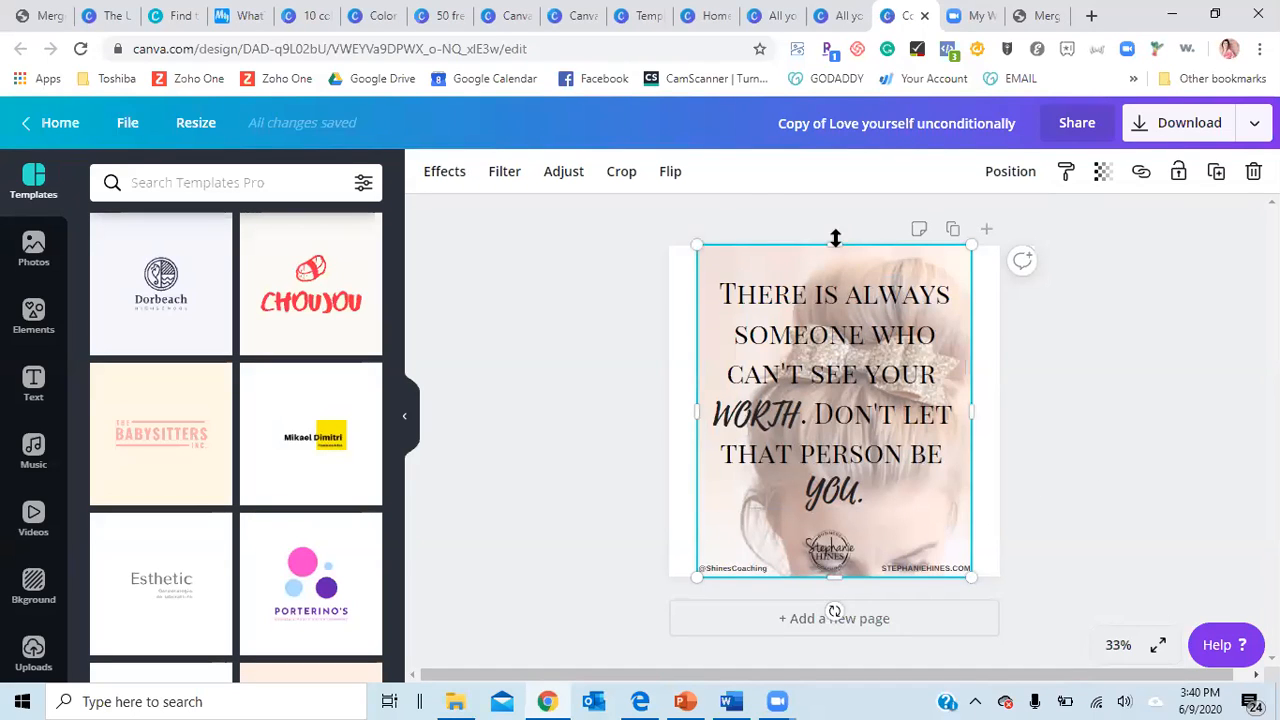
Try several transparency levels on the background photo, then add a square shape
{"action": "left_click", "coordinate": [1104, 174]}
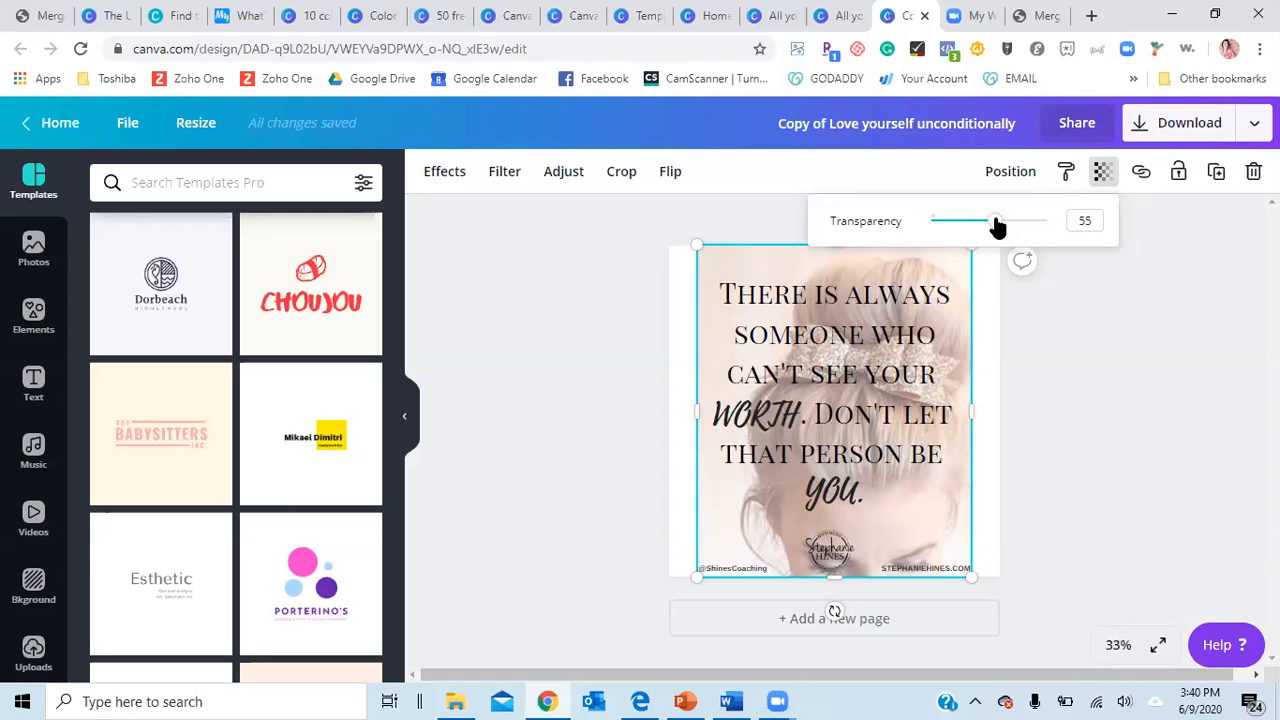
{"action": "left_click_drag", "start_coordinate": [997, 226], "coordinate": [1055, 233]}
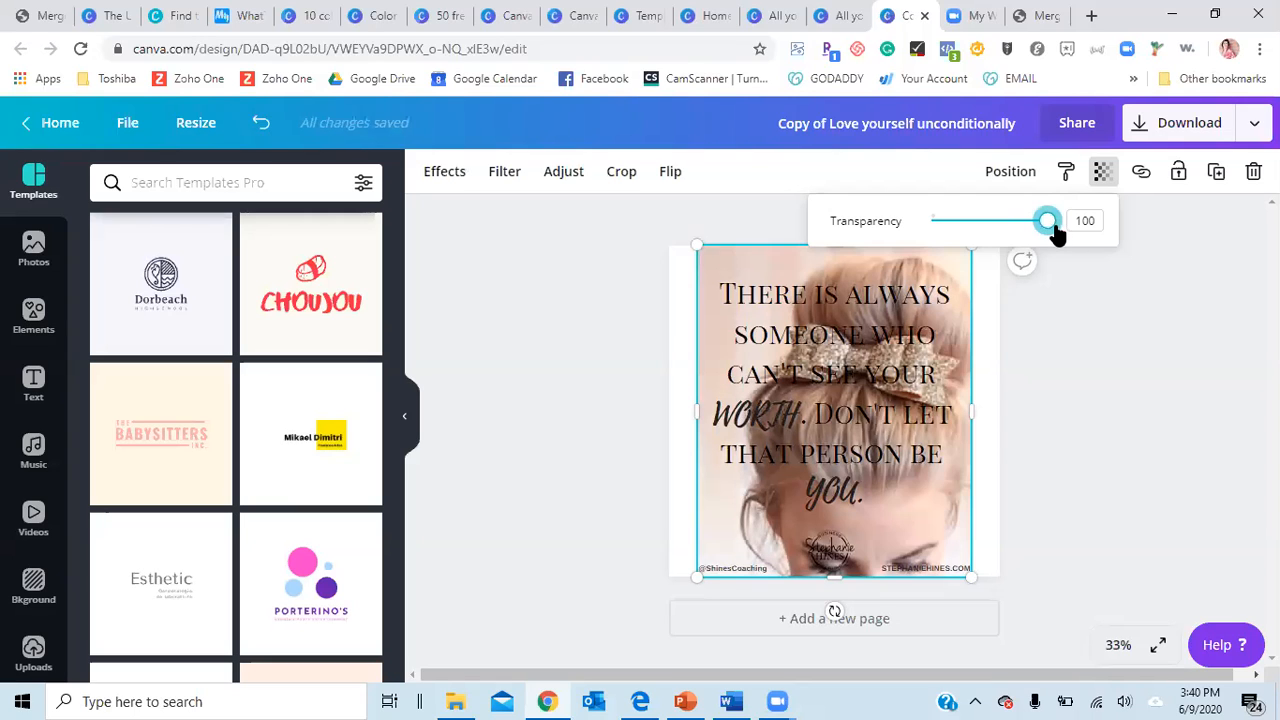
{"action": "left_click_drag", "start_coordinate": [1057, 232], "coordinate": [995, 224]}
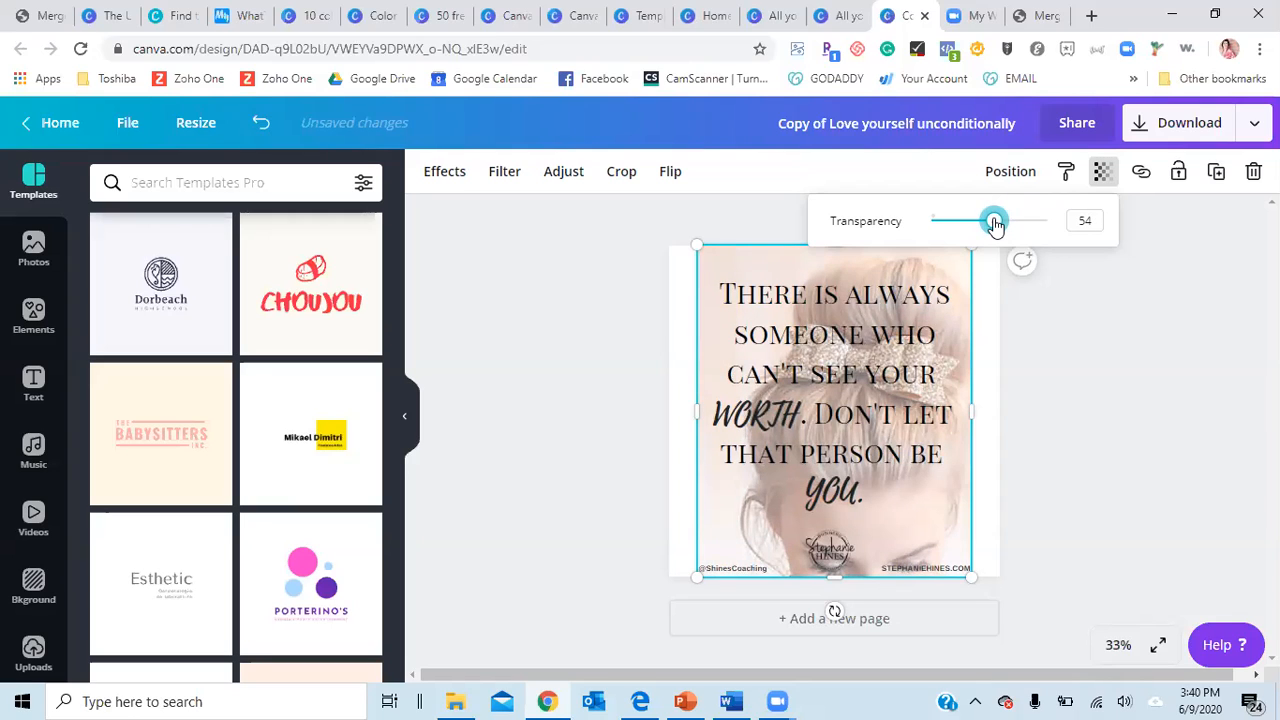
{"action": "left_click_drag", "start_coordinate": [994, 224], "coordinate": [904, 261]}
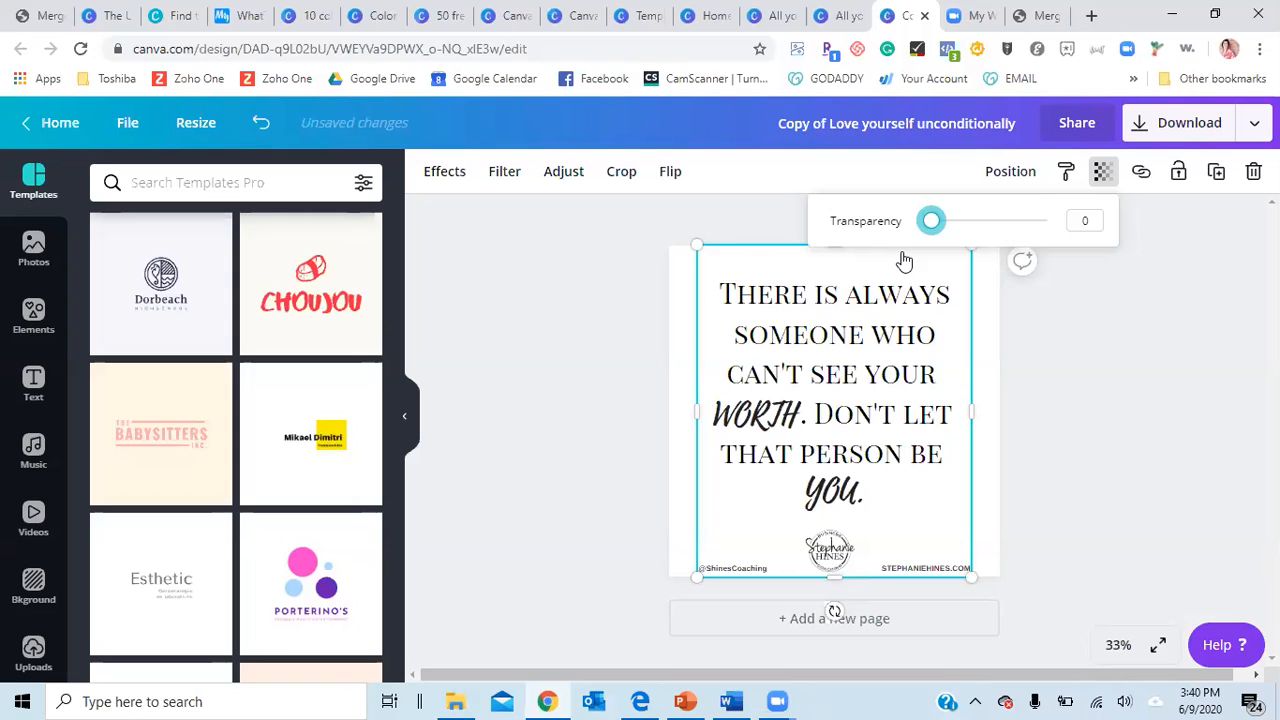
{"action": "left_click_drag", "start_coordinate": [928, 232], "coordinate": [1046, 223]}
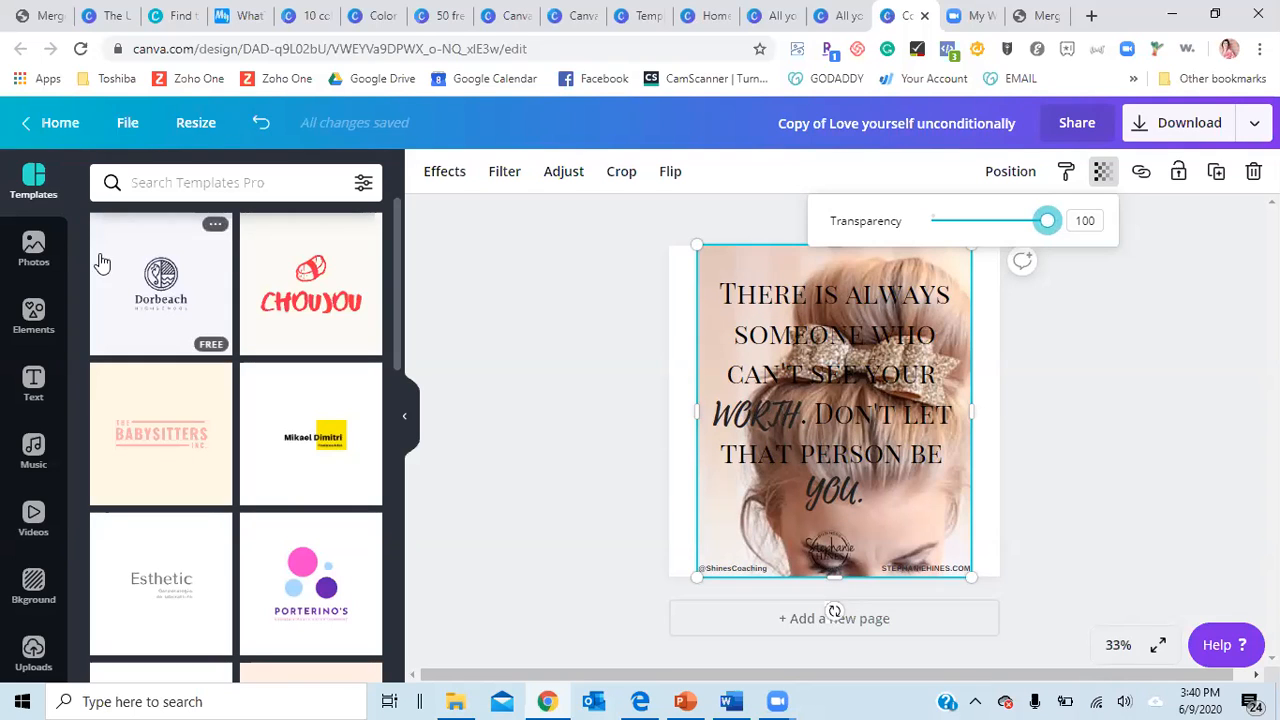
{"action": "left_click", "coordinate": [31, 316]}
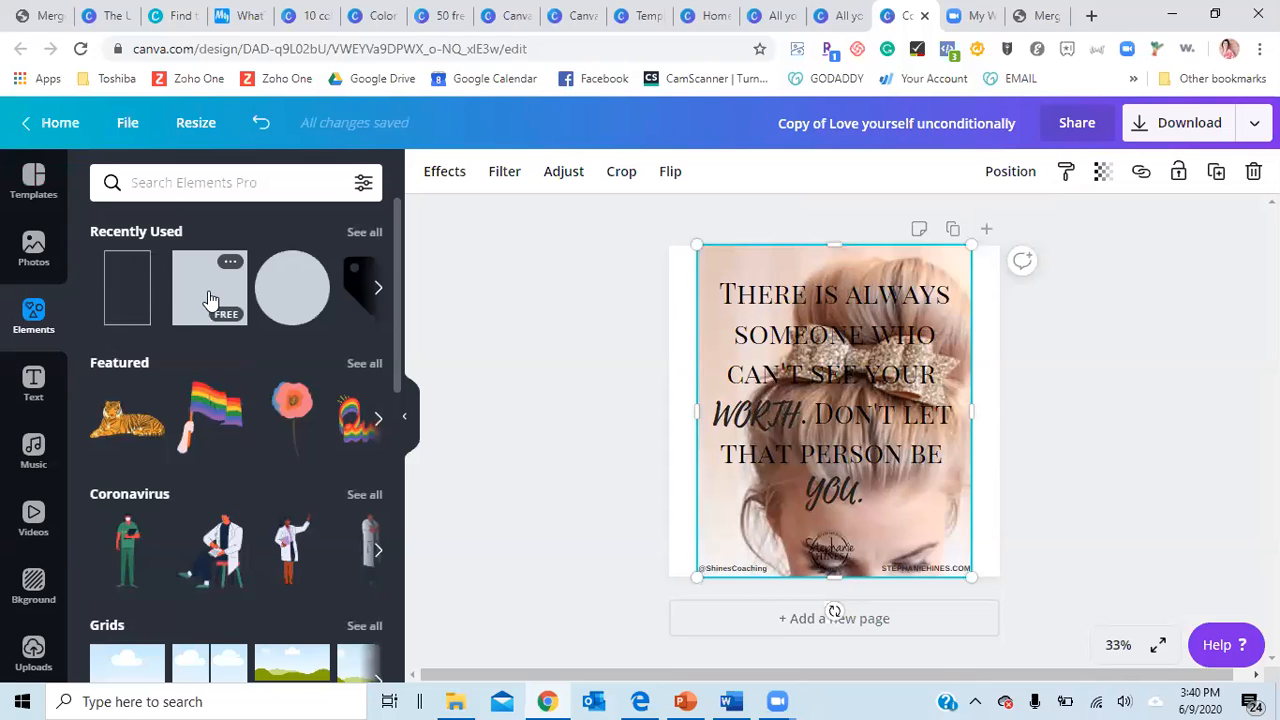
{"action": "left_click", "coordinate": [210, 300]}
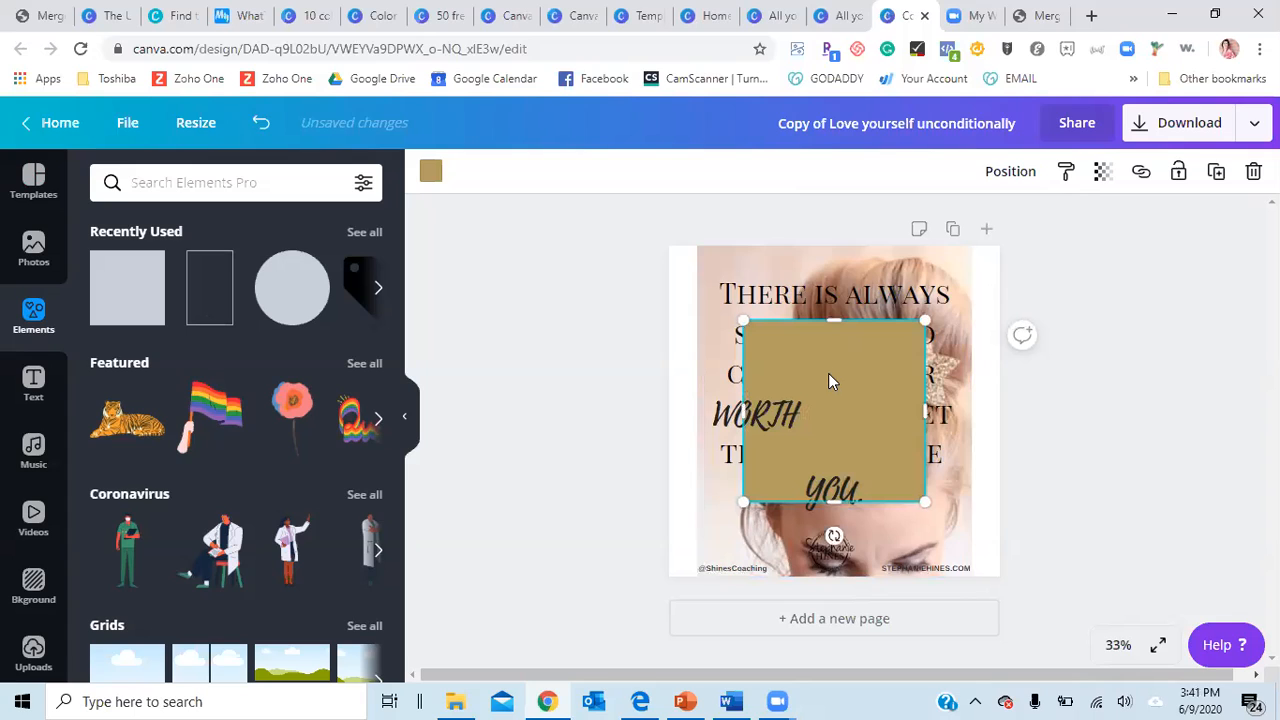
Colour the square white and send it backward behind the quote text
{"action": "left_click", "coordinate": [430, 173]}
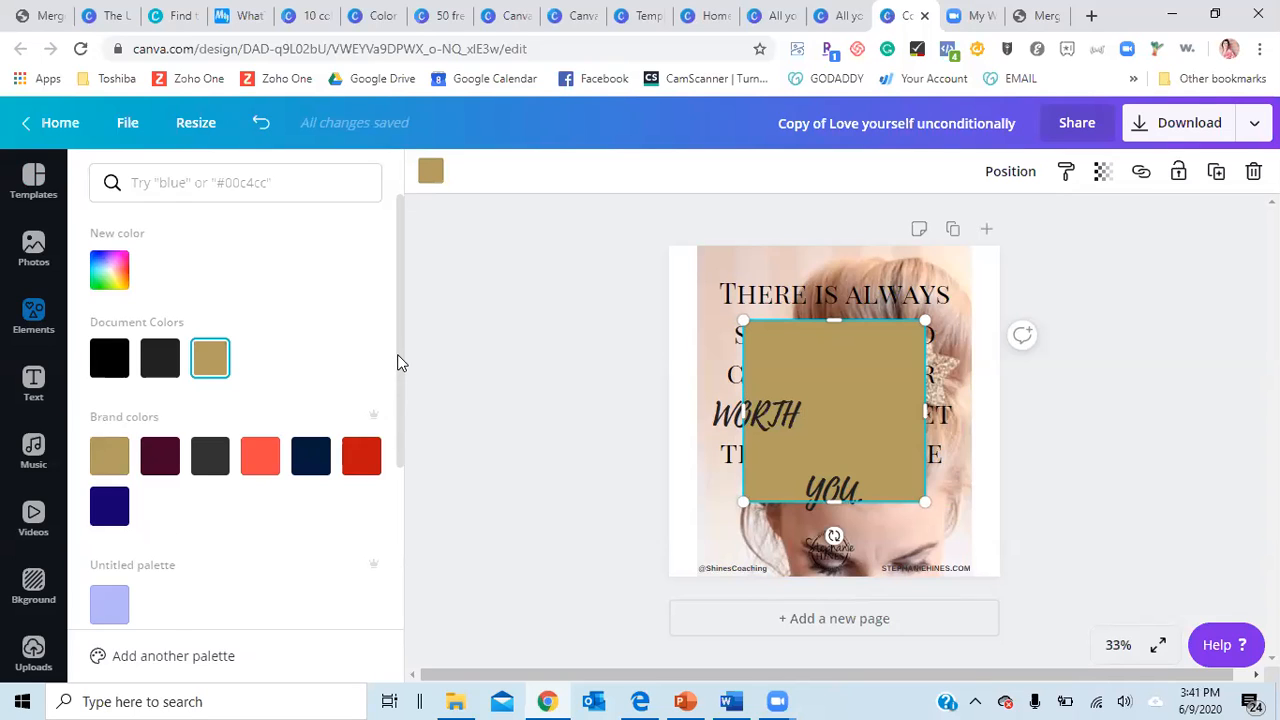
{"action": "scroll", "coordinate": [380, 490], "scroll_direction": "down", "scroll_amount": 3}
{"action": "left_click", "coordinate": [361, 456]}
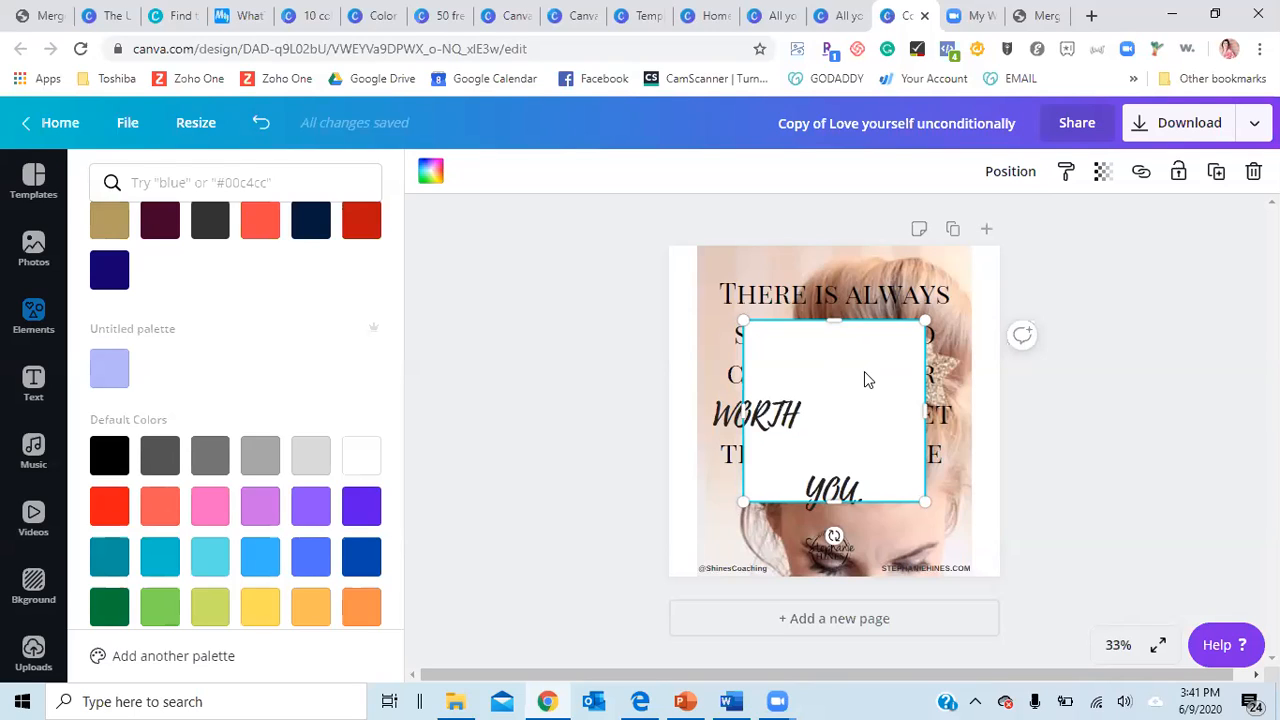
{"action": "left_click", "coordinate": [1005, 176]}
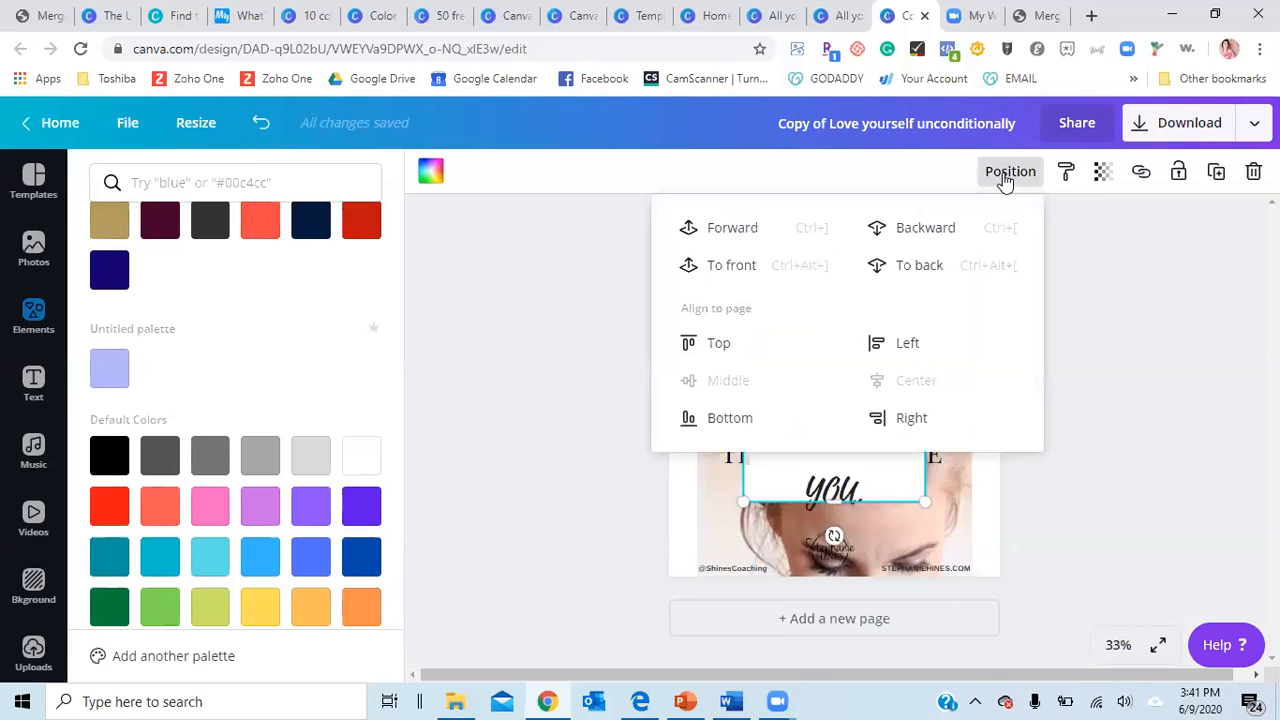
{"action": "left_click", "coordinate": [918, 230]}
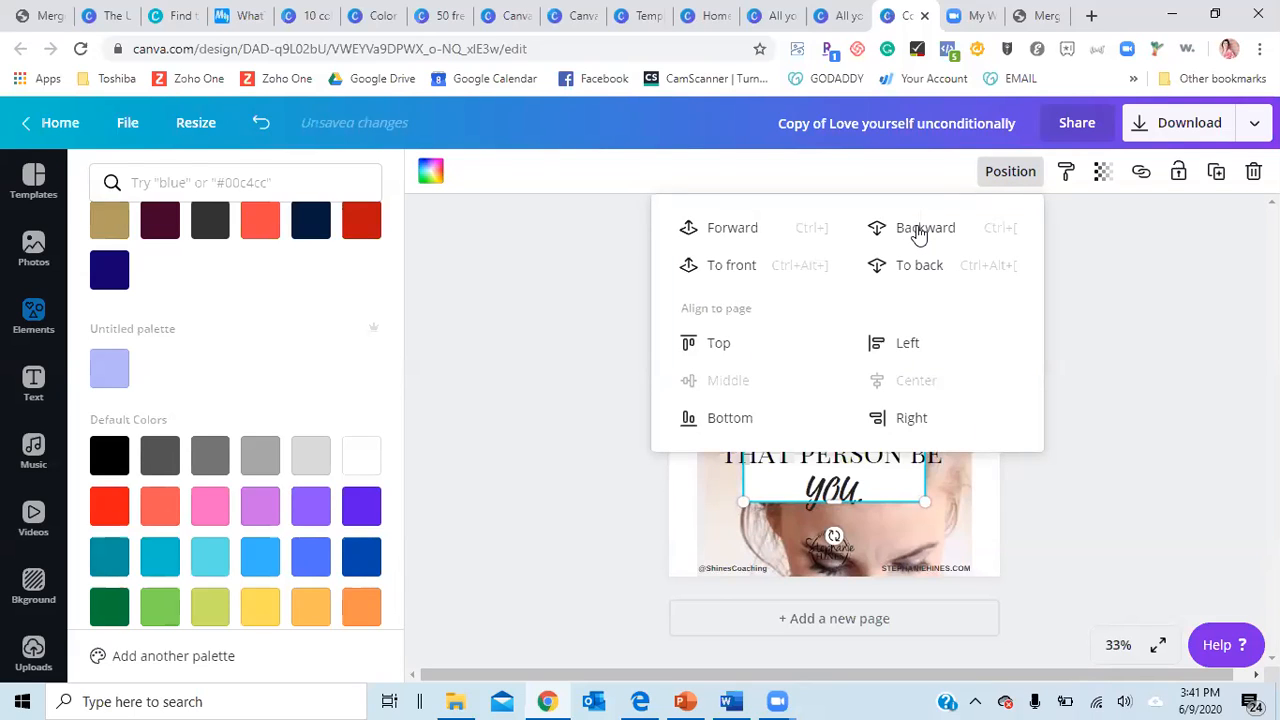
{"action": "left_click", "coordinate": [551, 335]}
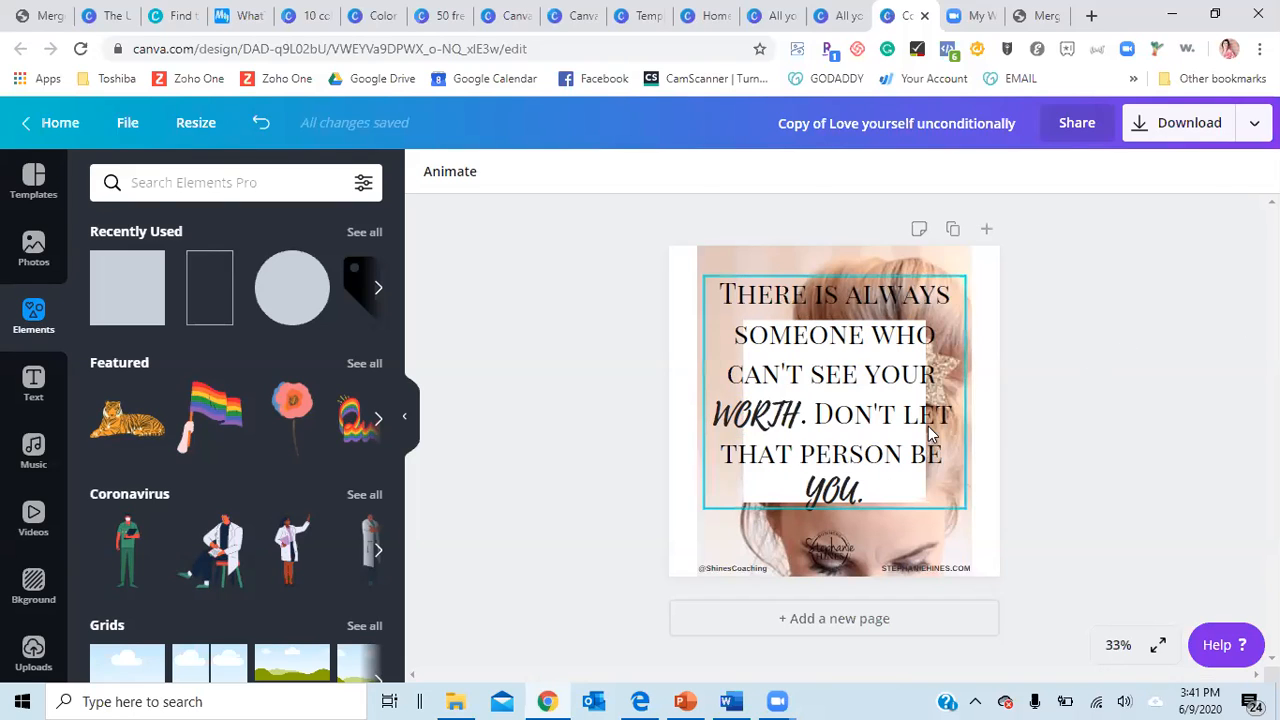
Select the quote text box and move it up and to the right
{"action": "left_click", "coordinate": [903, 487]}
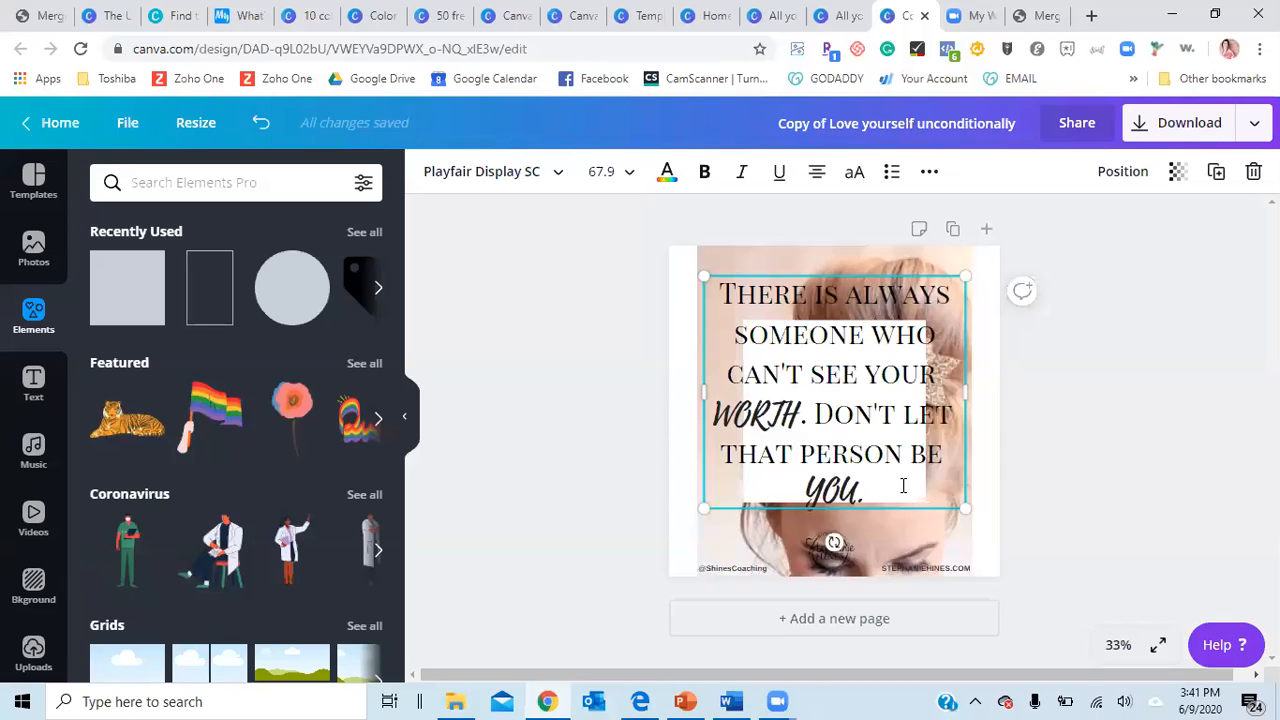
{"action": "double_click", "coordinate": [903, 452]}
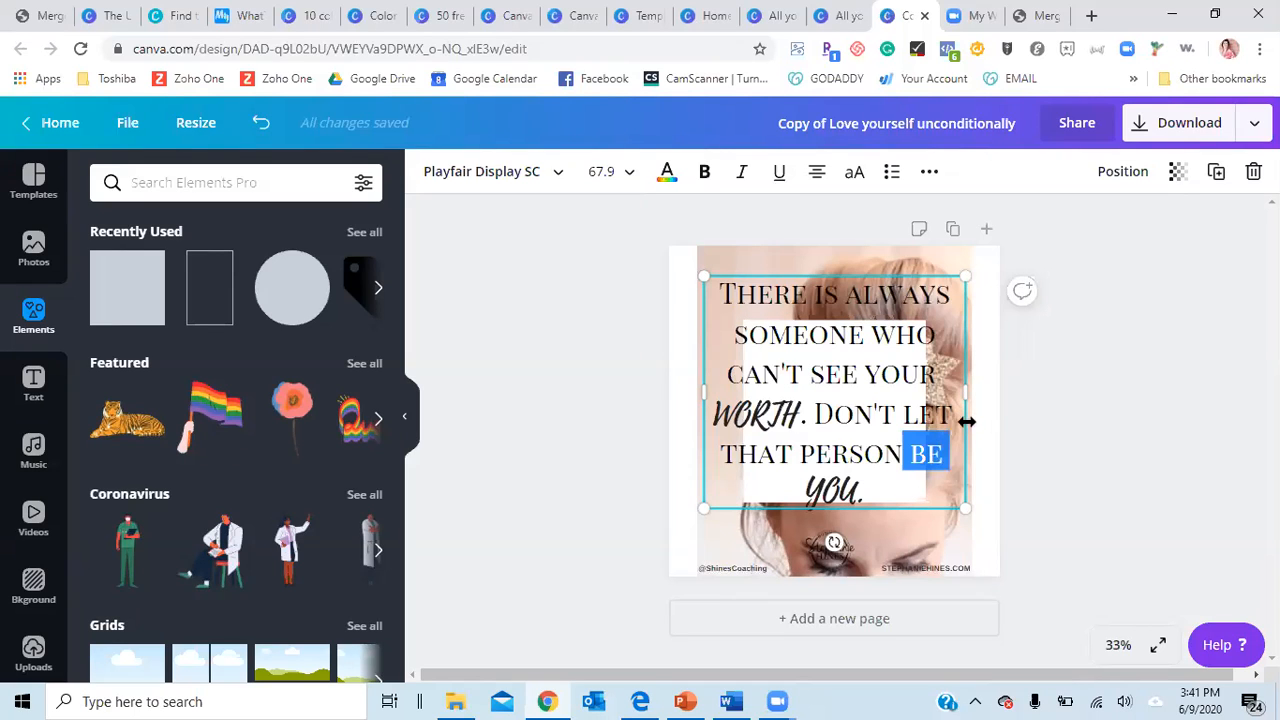
{"action": "left_click_drag", "start_coordinate": [950, 426], "coordinate": [921, 335]}
{"action": "left_click_drag", "start_coordinate": [876, 286], "coordinate": [757, 293]}
{"action": "left_click", "coordinate": [750, 368]}
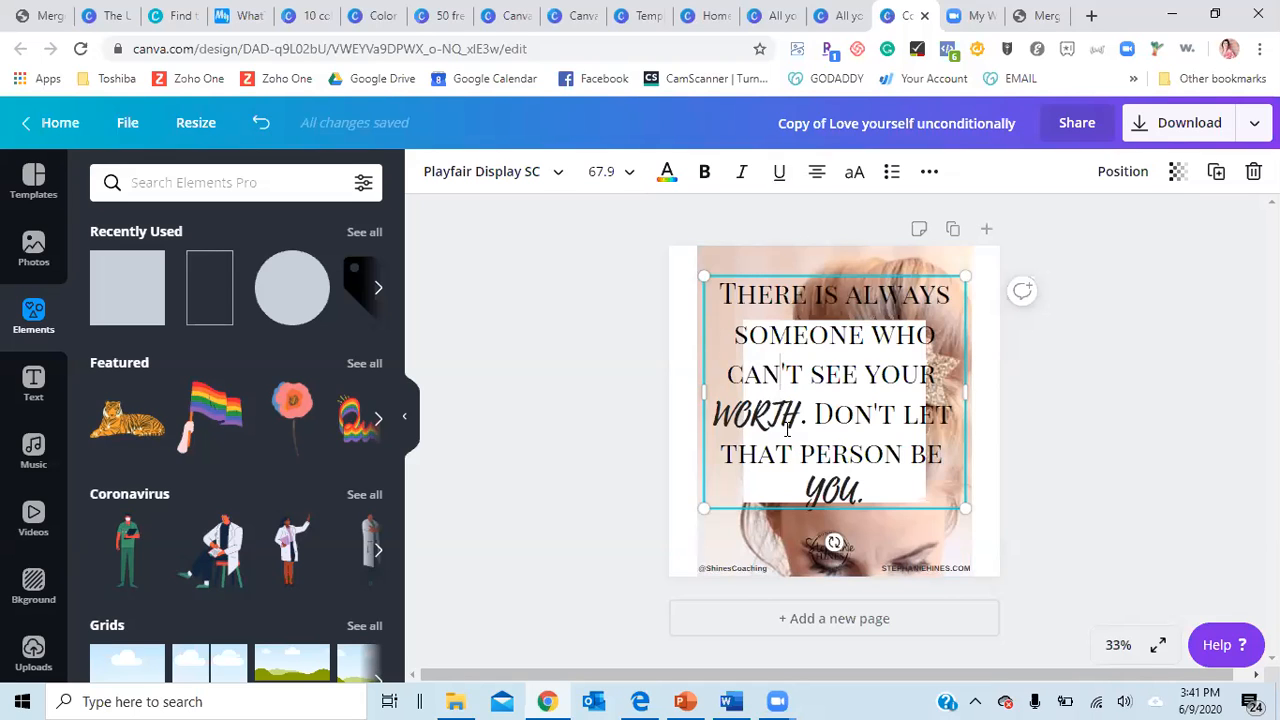
{"action": "left_click", "coordinate": [452, 463]}
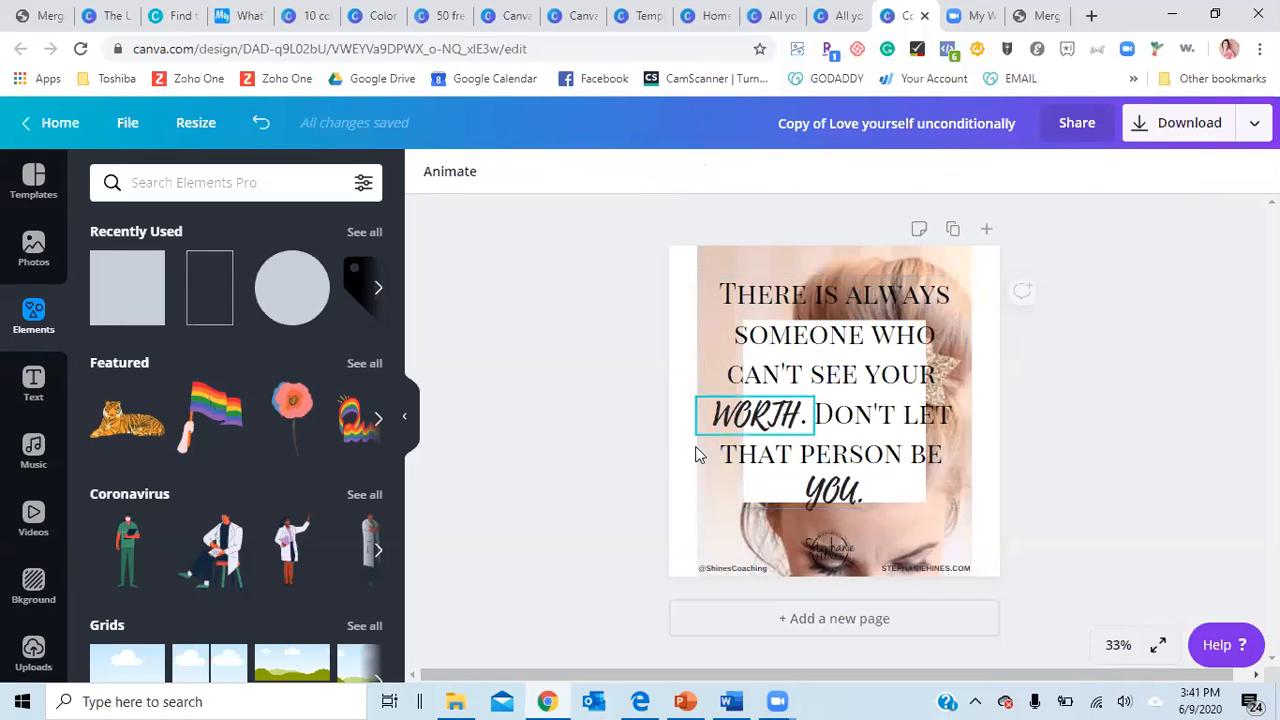
{"action": "left_click", "coordinate": [745, 467]}
{"action": "left_click_drag", "start_coordinate": [745, 467], "coordinate": [862, 414]}
Resize the white square to 833×833, make it 77% transparent, and recentre the quote over it
{"action": "left_click", "coordinate": [770, 358]}
{"action": "left_click_drag", "start_coordinate": [743, 320], "coordinate": [702, 280]}
{"action": "left_click_drag", "start_coordinate": [926, 501], "coordinate": [980, 539]}
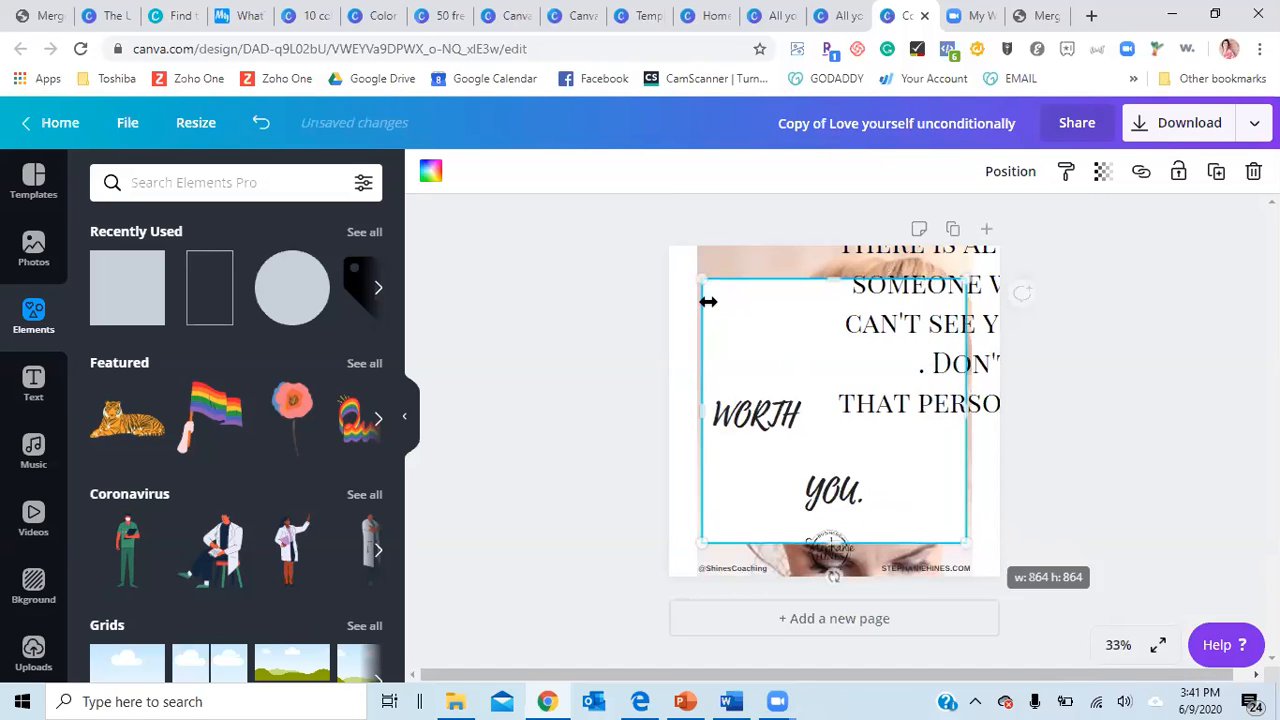
{"action": "left_click_drag", "start_coordinate": [714, 283], "coordinate": [721, 290]}
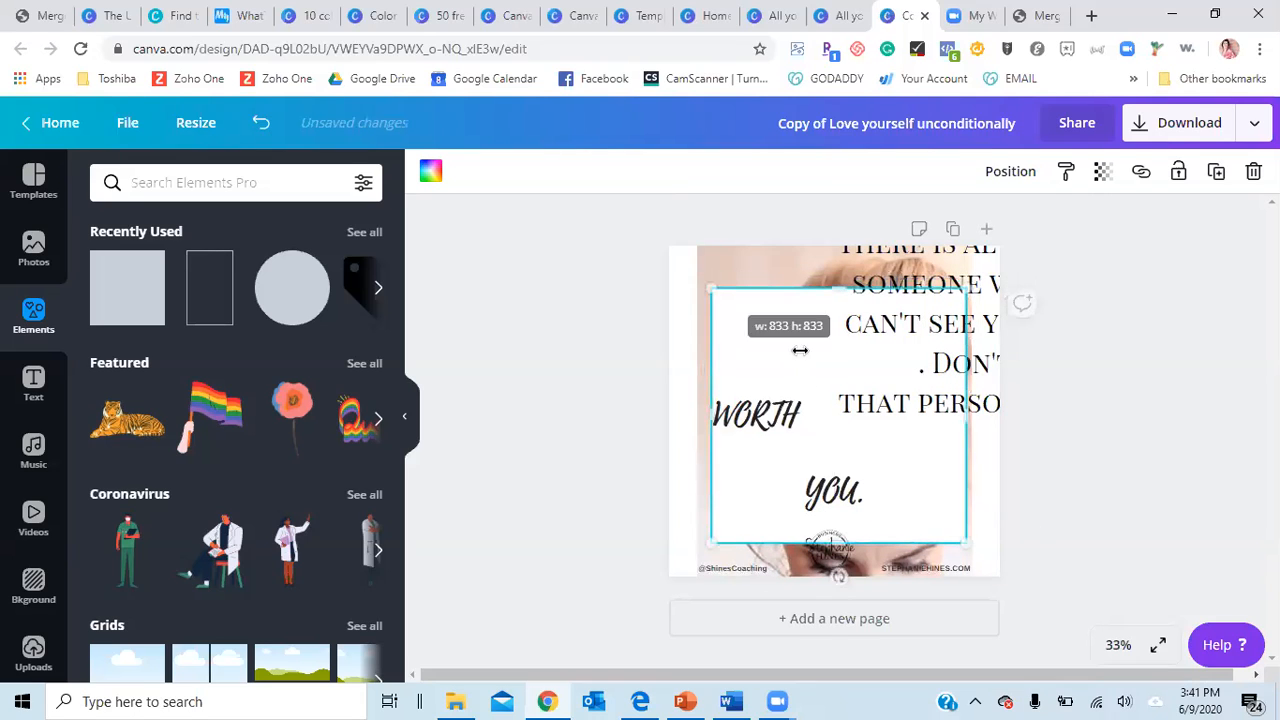
{"action": "left_click", "coordinate": [1103, 176]}
{"action": "left_click_drag", "start_coordinate": [1051, 229], "coordinate": [1021, 222]}
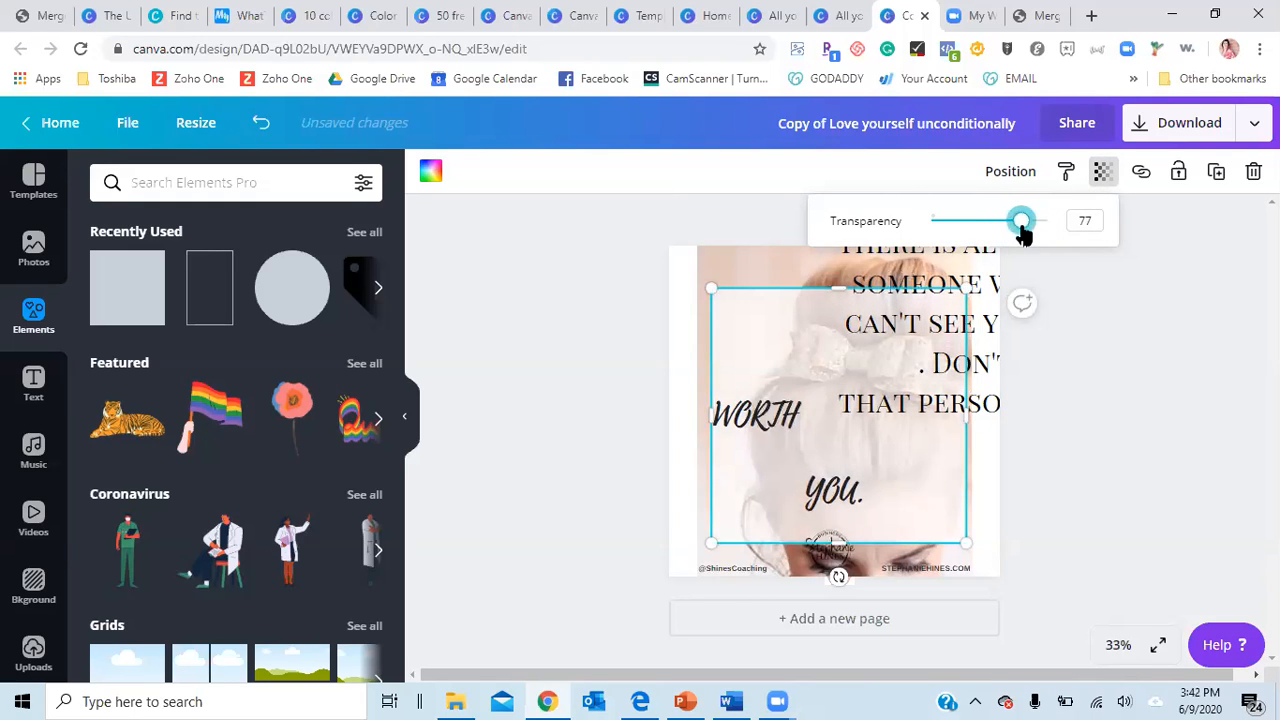
{"action": "left_click_drag", "start_coordinate": [934, 429], "coordinate": [868, 443]}
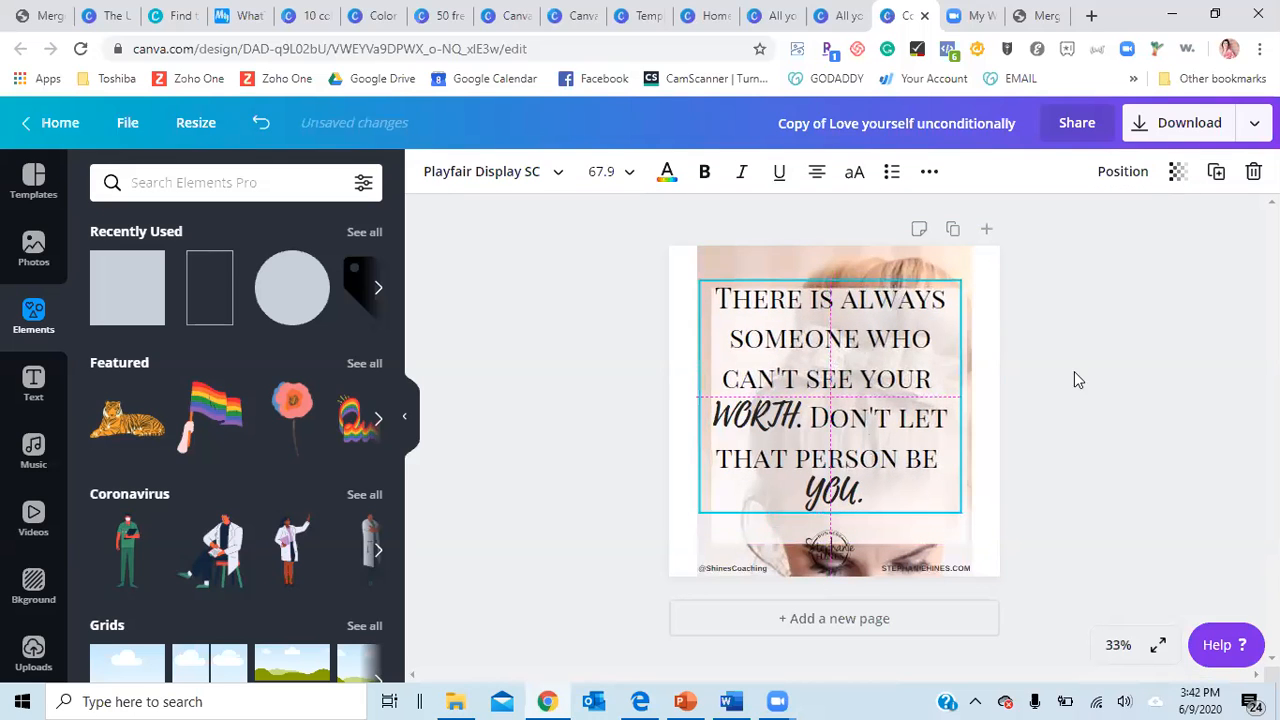
{"action": "left_click", "coordinate": [1107, 373]}
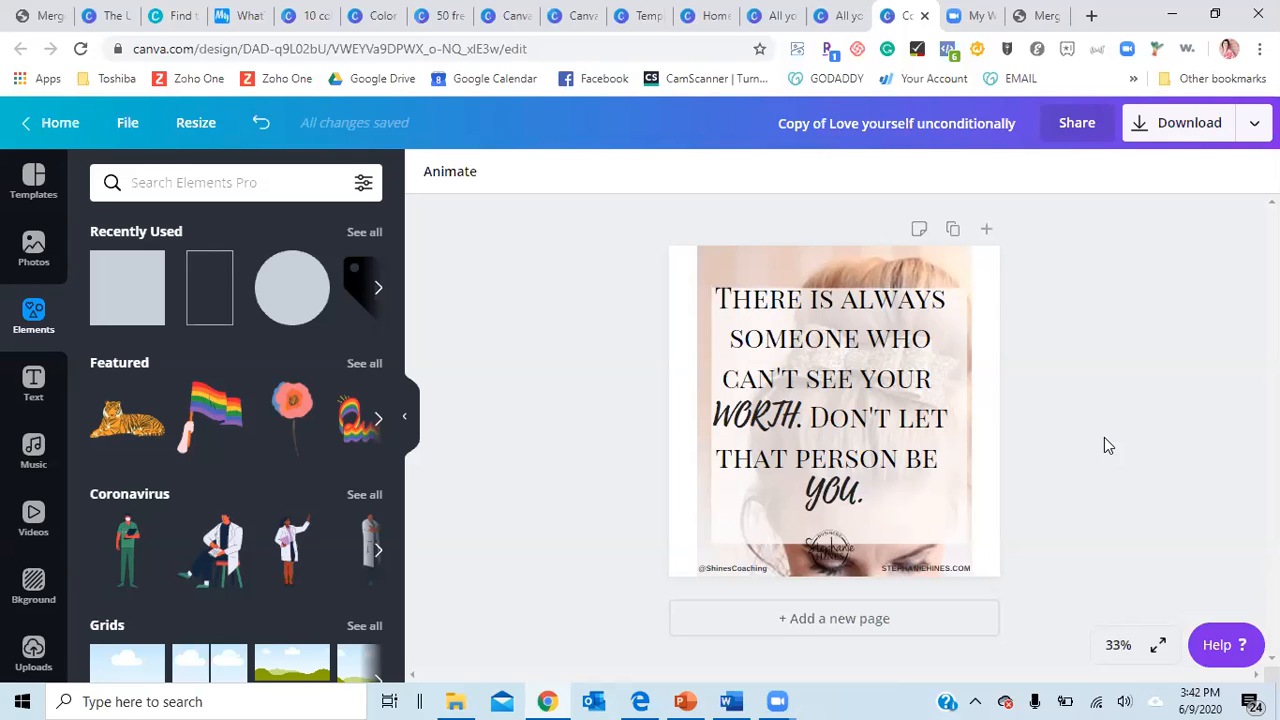
{"action": "left_click", "coordinate": [684, 701]}
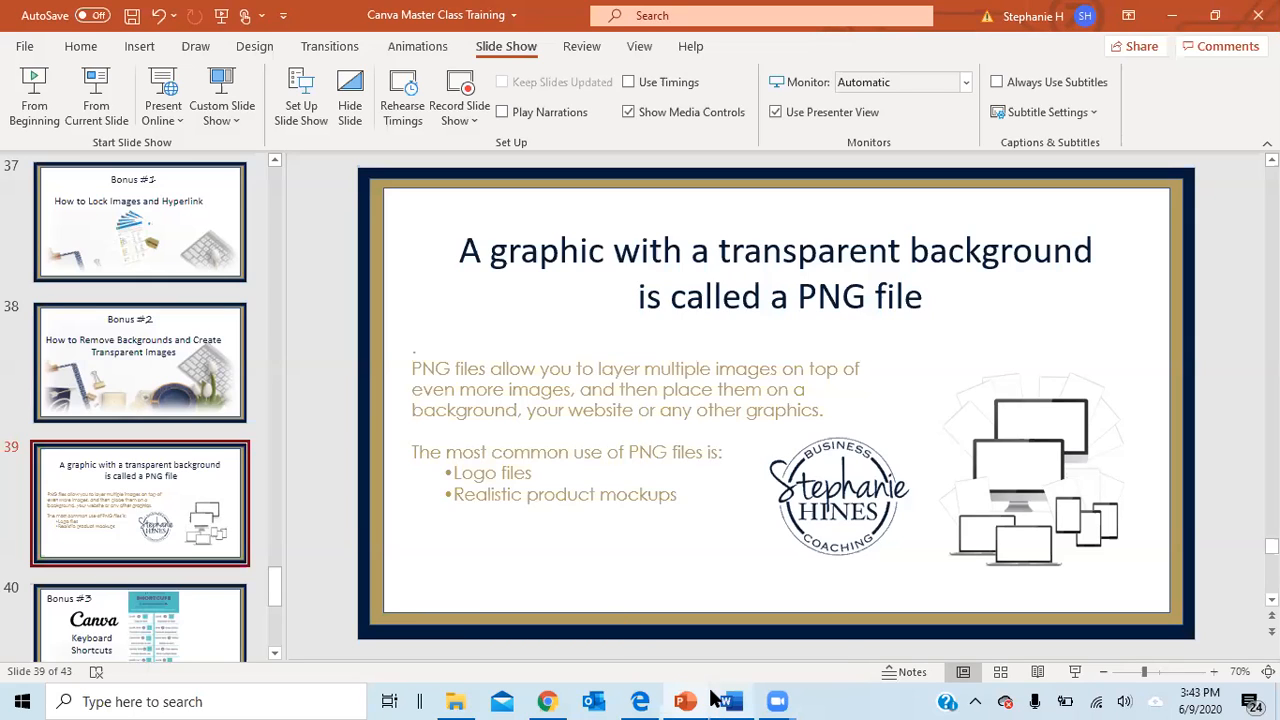
{"action": "left_click", "coordinate": [555, 700]}
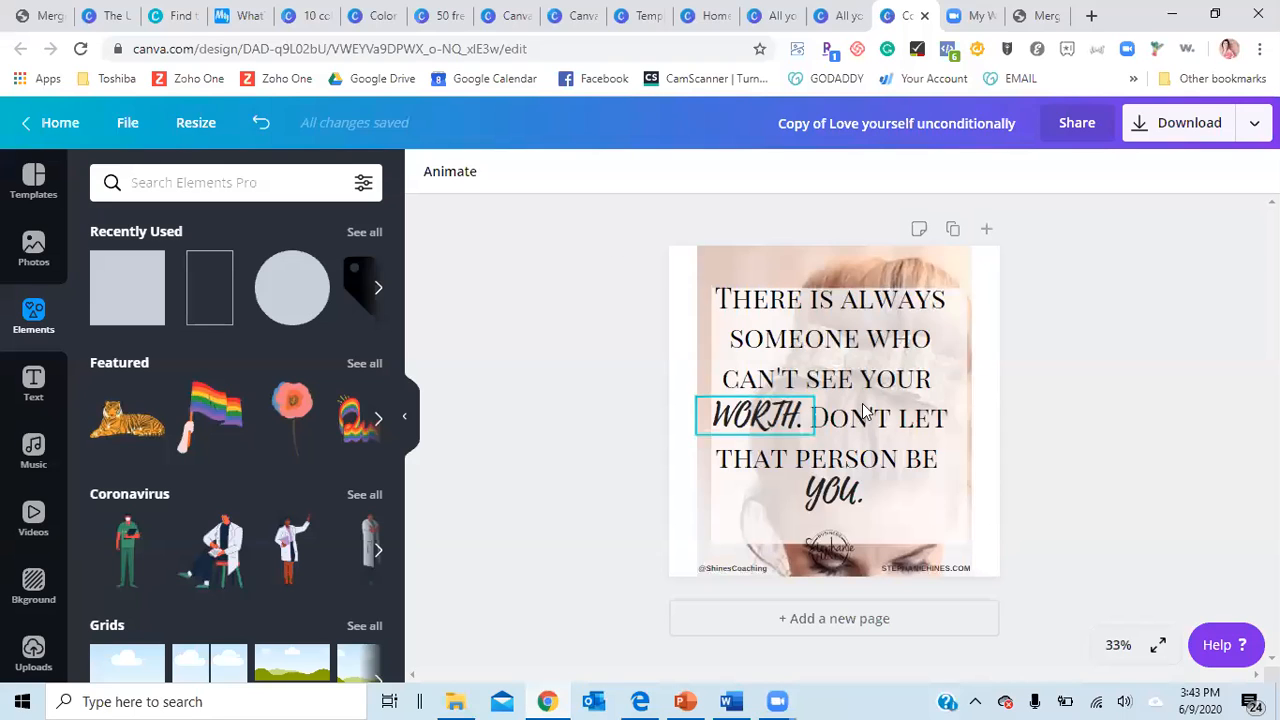
{"action": "left_click", "coordinate": [24, 128]}
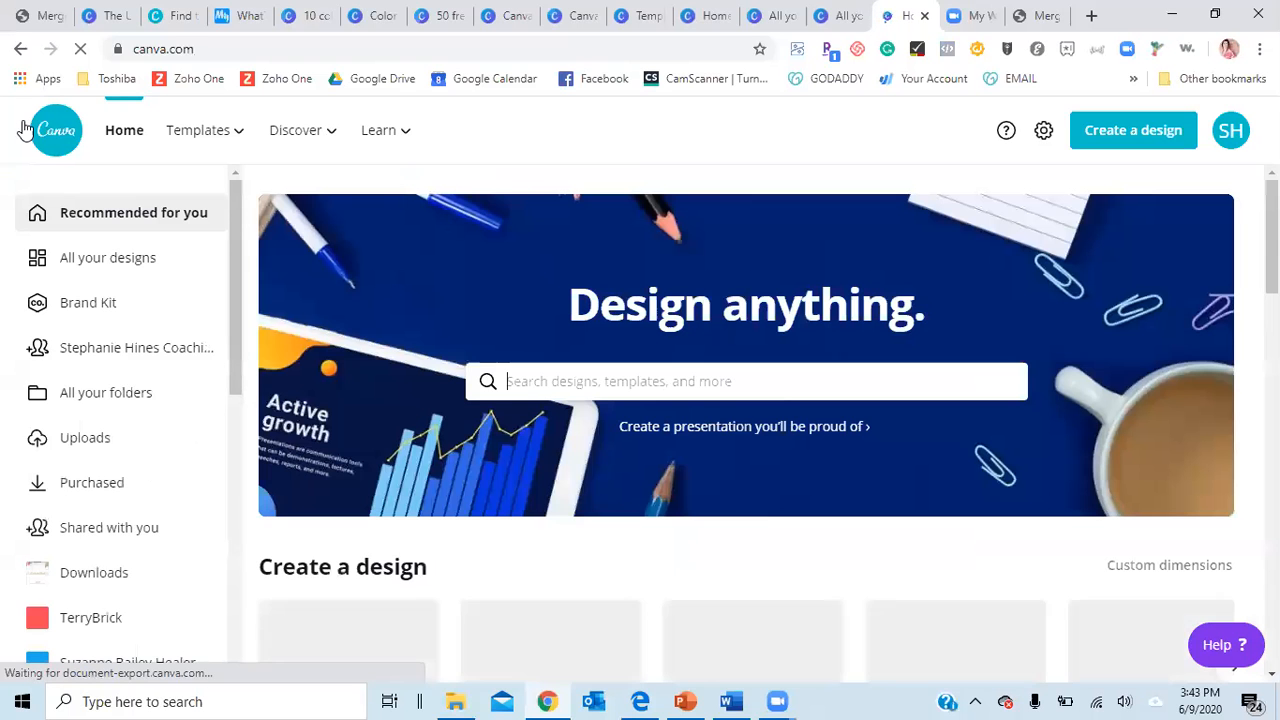
Open the Copy of Shared: Large Mockup Template design and select its middle monitor group
{"action": "scroll", "coordinate": [748, 423], "scroll_direction": "down", "scroll_amount": 5}
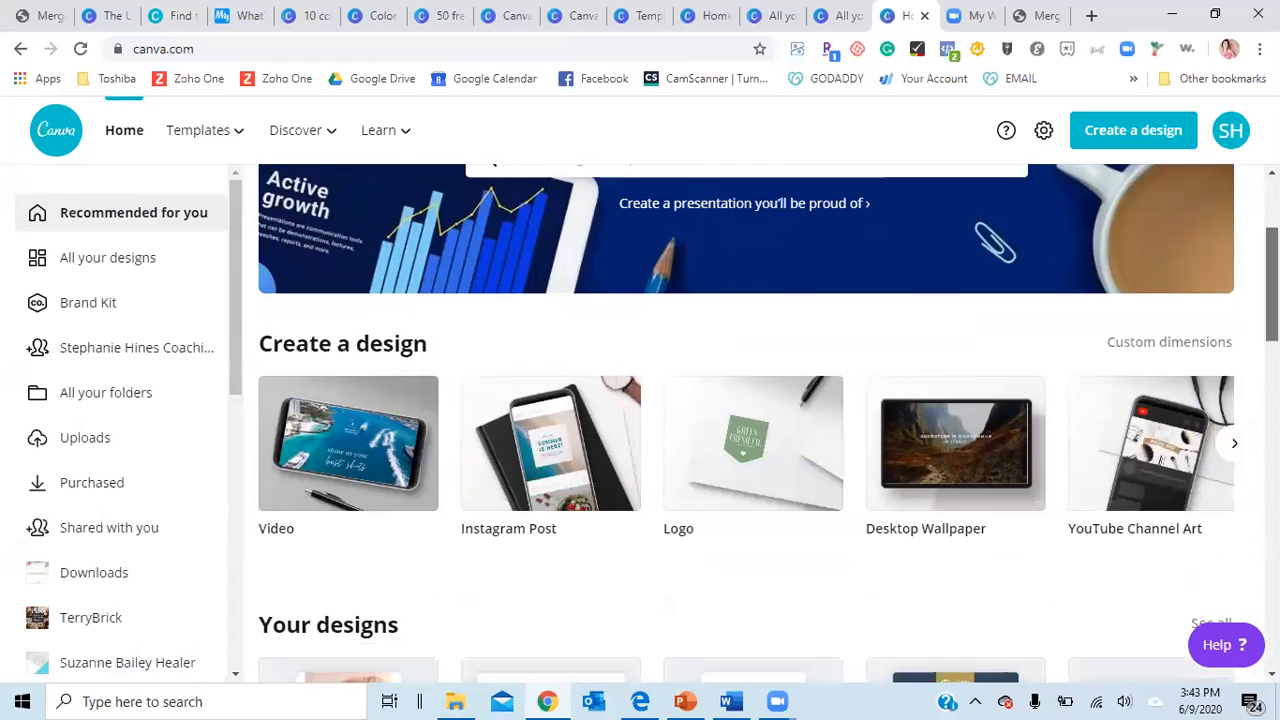
{"action": "scroll", "coordinate": [444, 448], "scroll_direction": "down", "scroll_amount": 1}
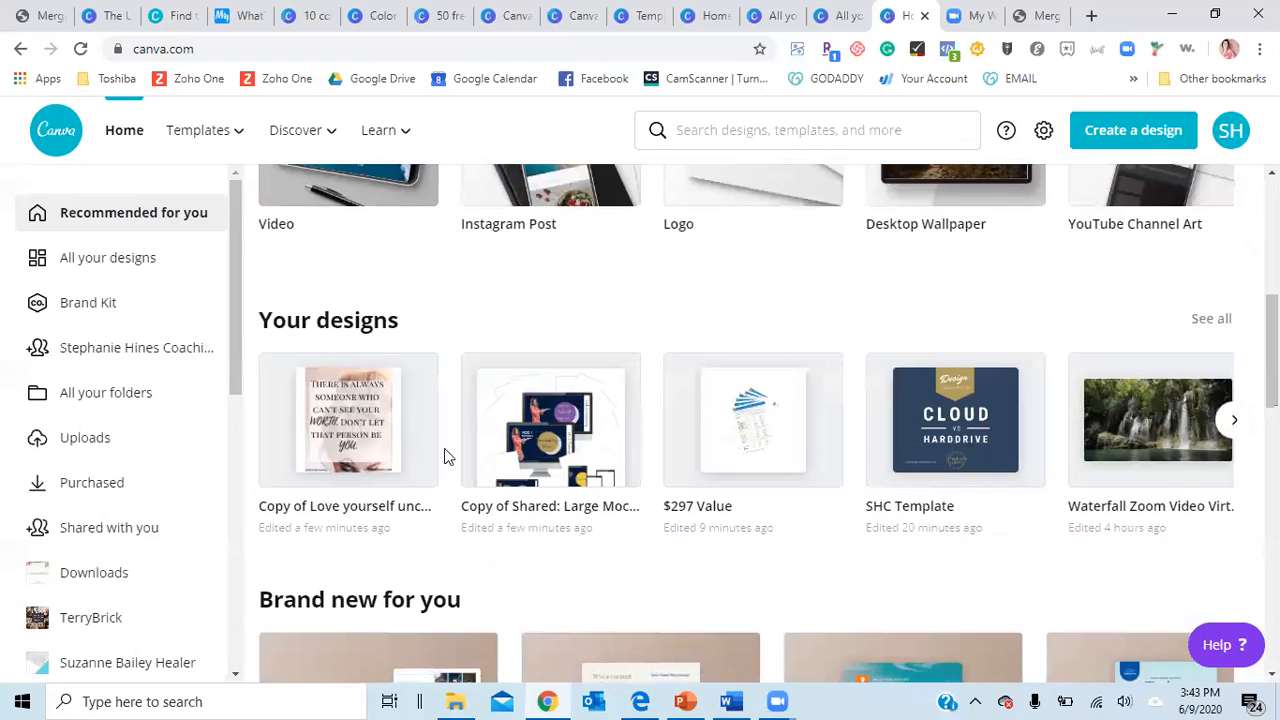
{"action": "left_click", "coordinate": [570, 452]}
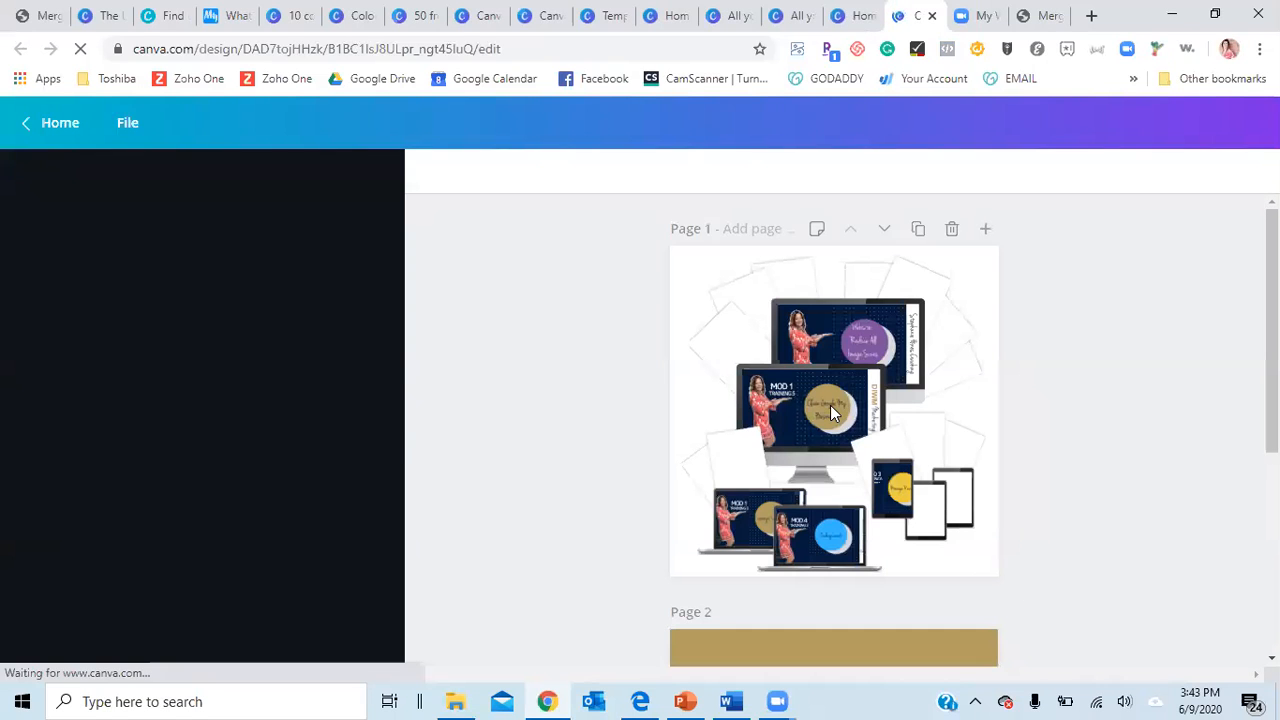
{"action": "left_click", "coordinate": [830, 405]}
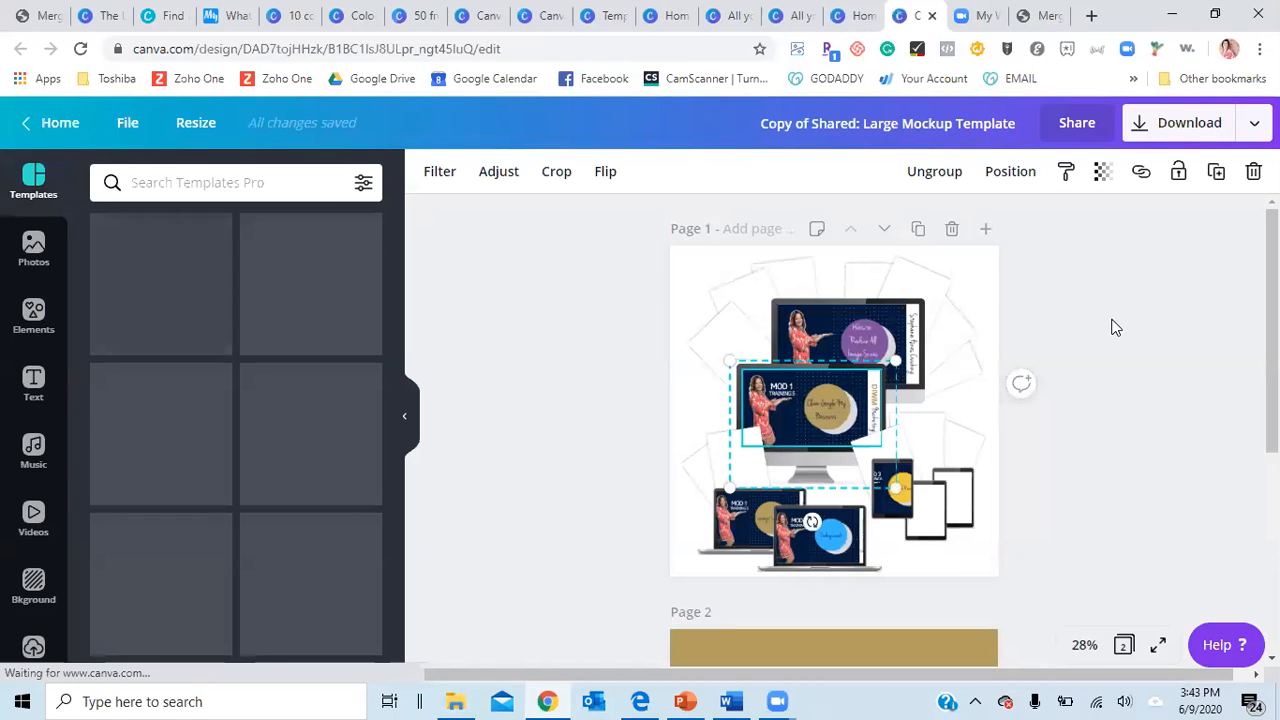
{"action": "left_click", "coordinate": [1100, 322]}
Inspect the mockup group on page 1 and the gold page 2, then go back home
{"action": "left_click", "coordinate": [995, 272]}
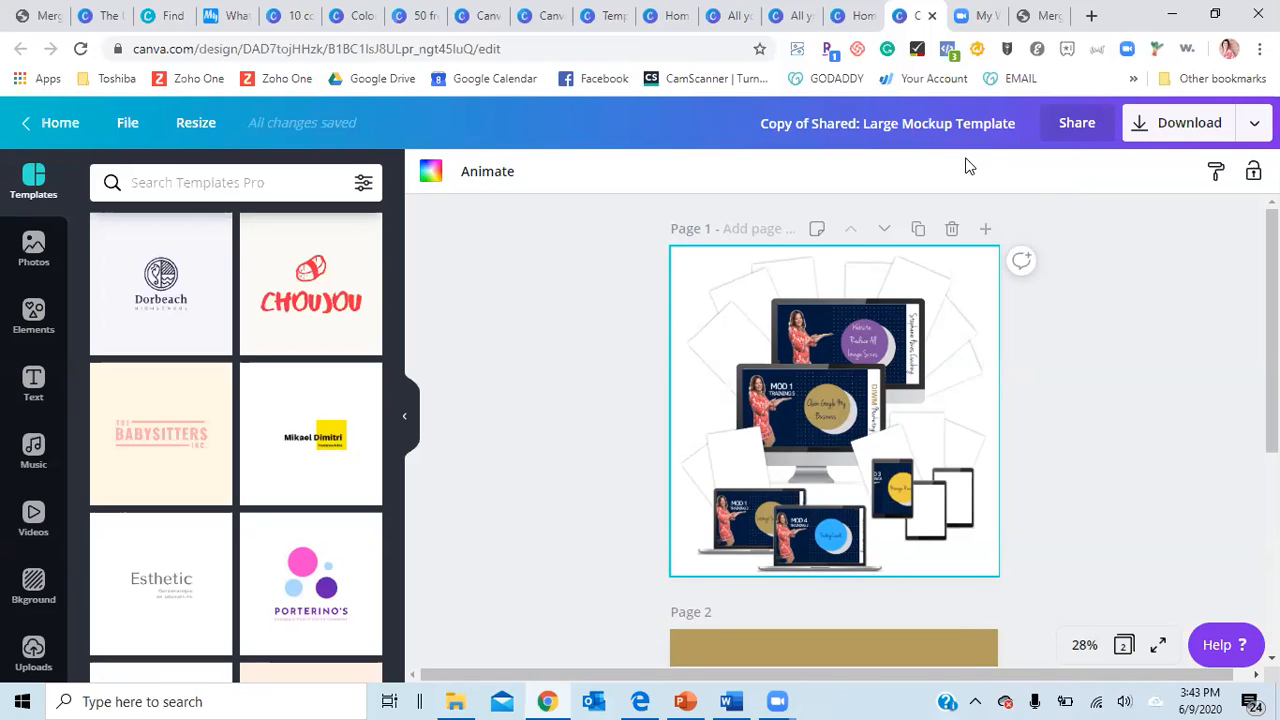
{"action": "left_click", "coordinate": [983, 336]}
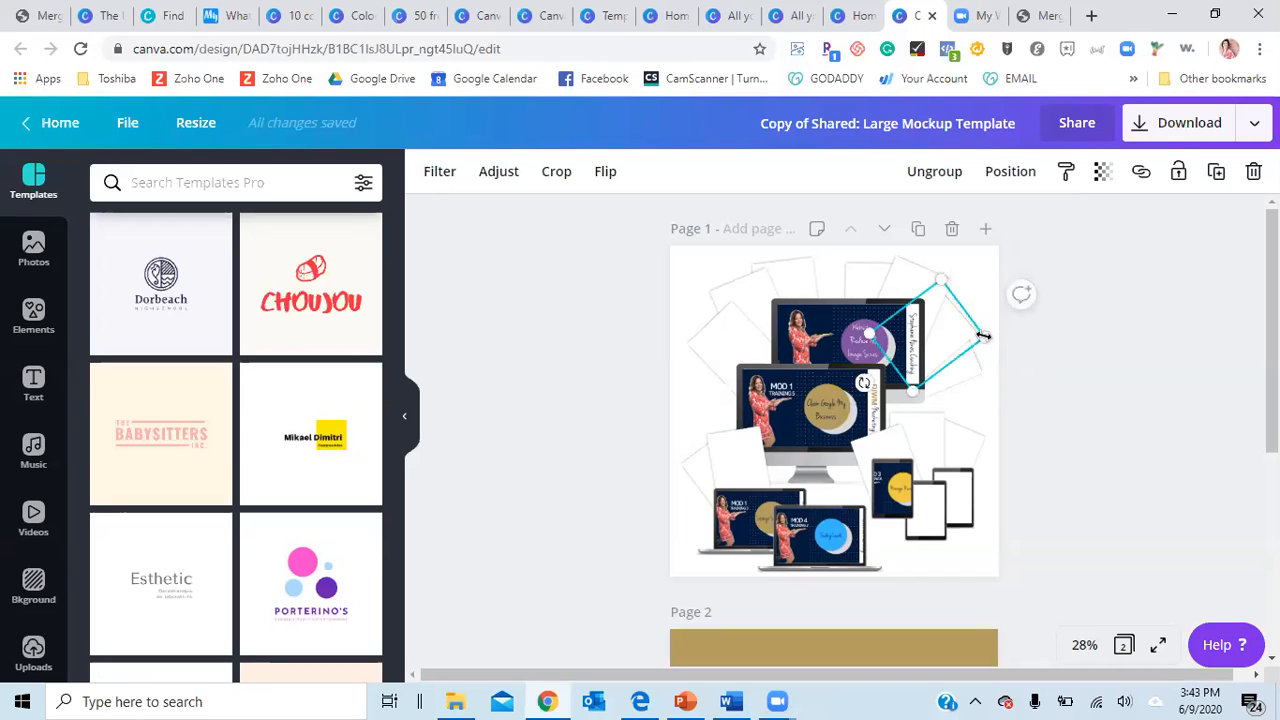
{"action": "left_click", "coordinate": [985, 340]}
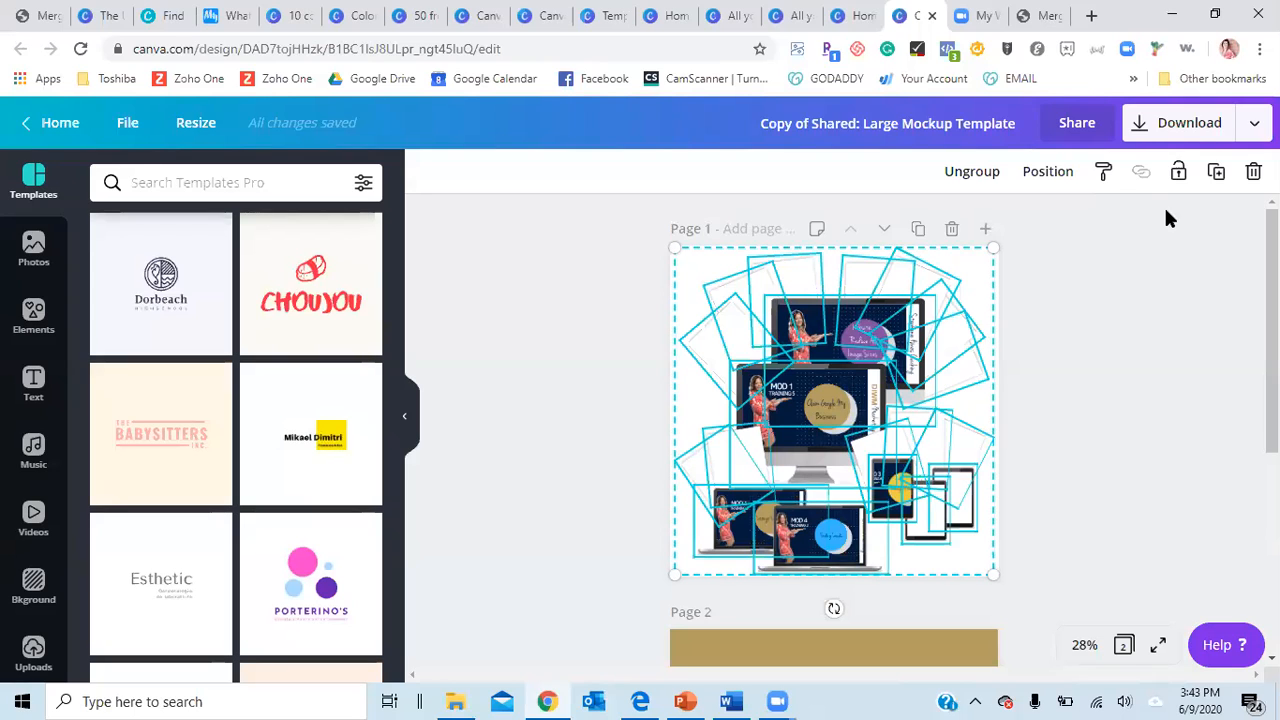
{"action": "left_click", "coordinate": [1113, 238]}
{"action": "left_click", "coordinate": [995, 292]}
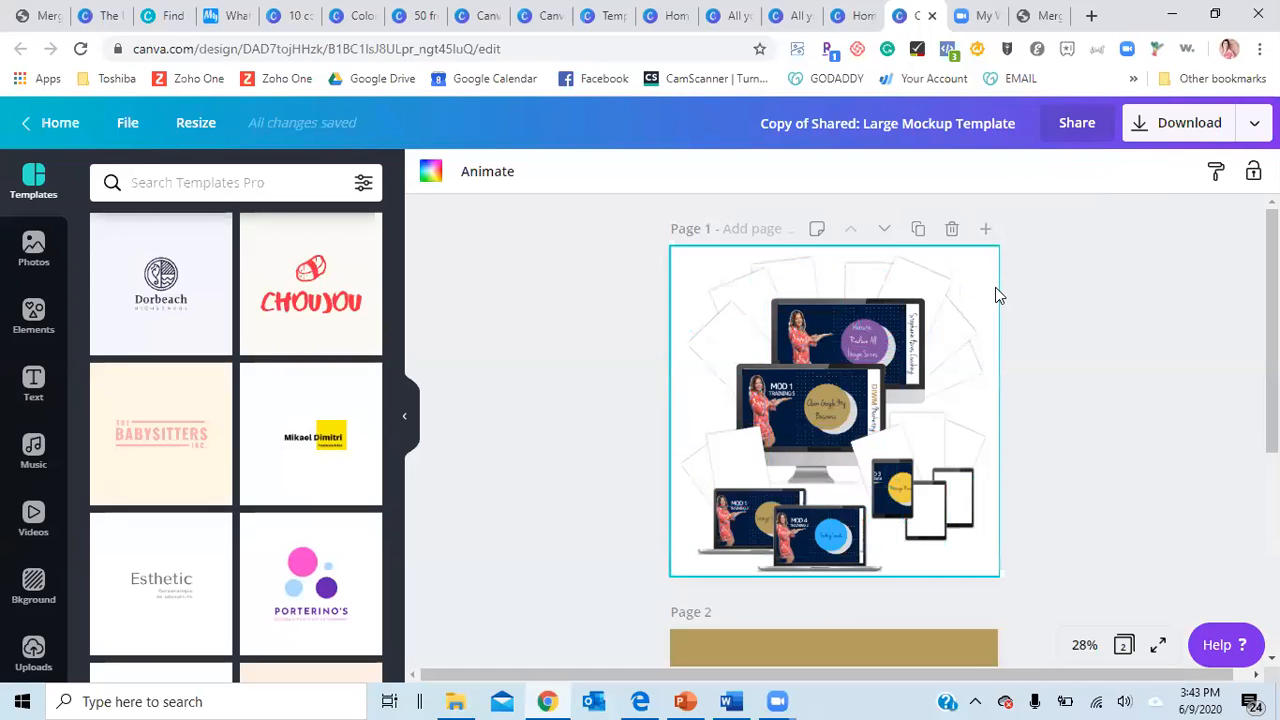
{"action": "scroll", "coordinate": [950, 575], "scroll_direction": "down", "scroll_amount": 1}
{"action": "left_click", "coordinate": [936, 590]}
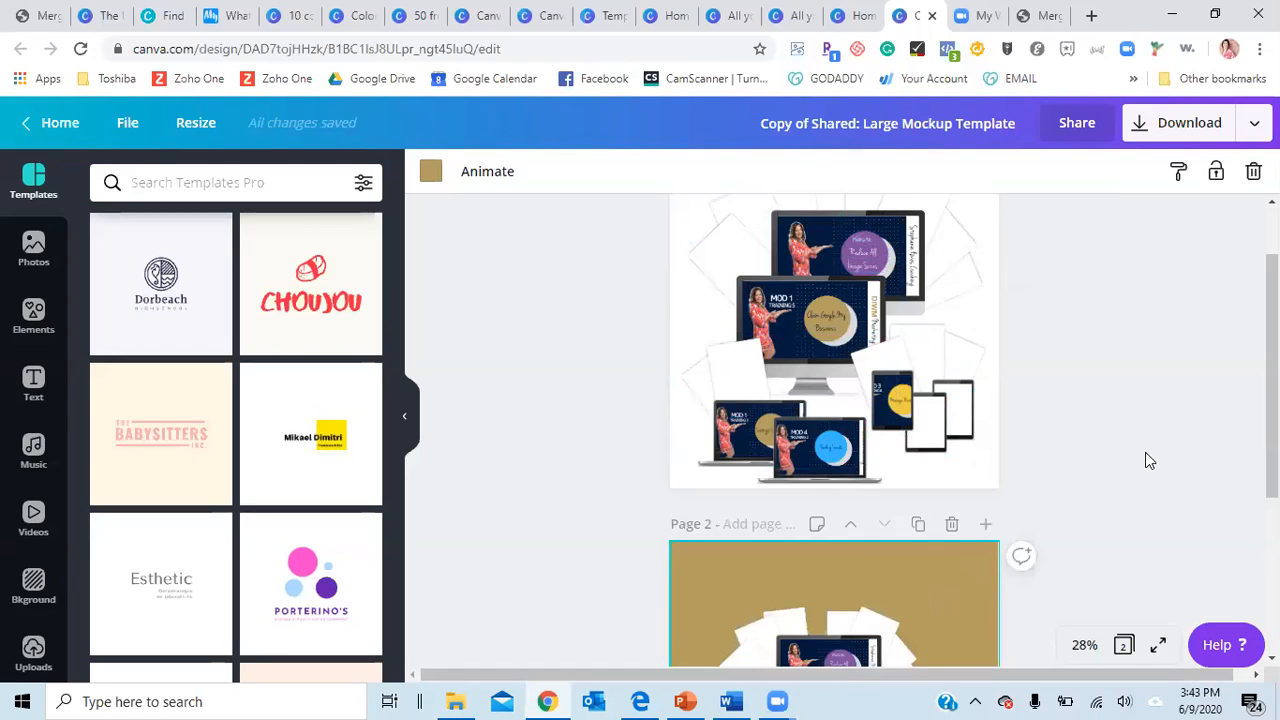
{"action": "left_click", "coordinate": [24, 135]}
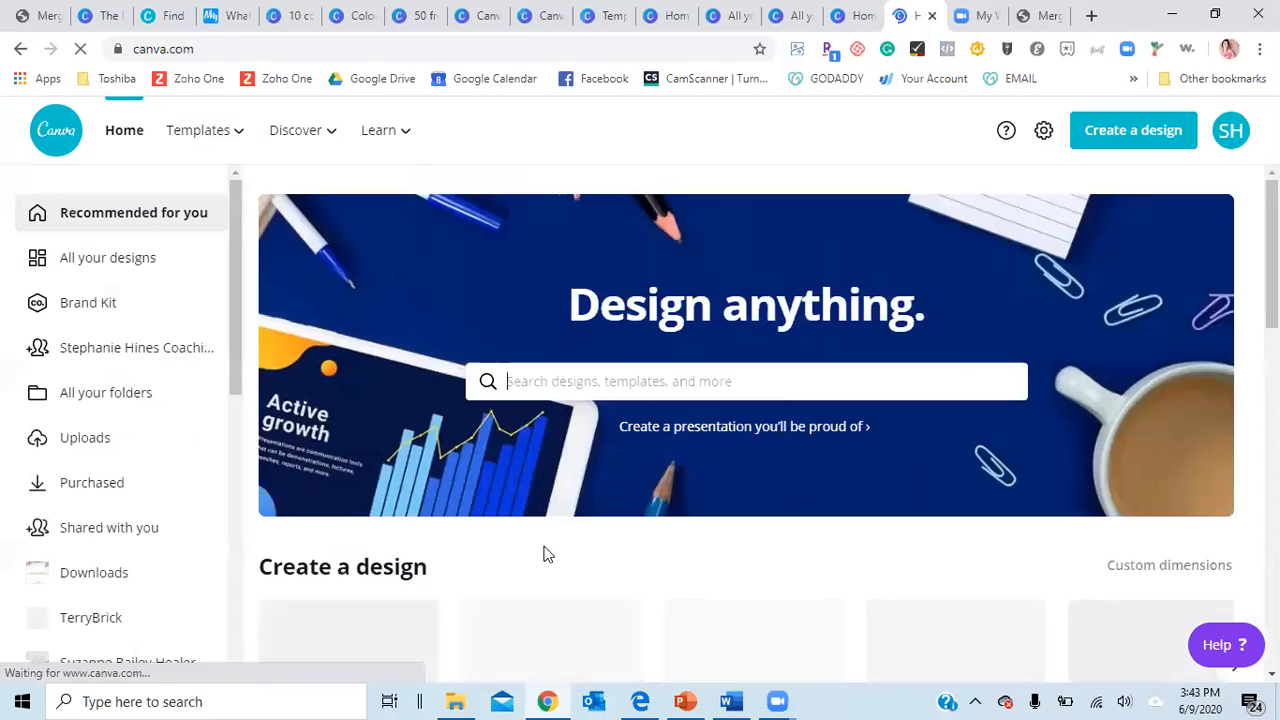
Open the $297 Value design from Your designs
{"action": "scroll", "coordinate": [623, 366], "scroll_direction": "down", "scroll_amount": 3}
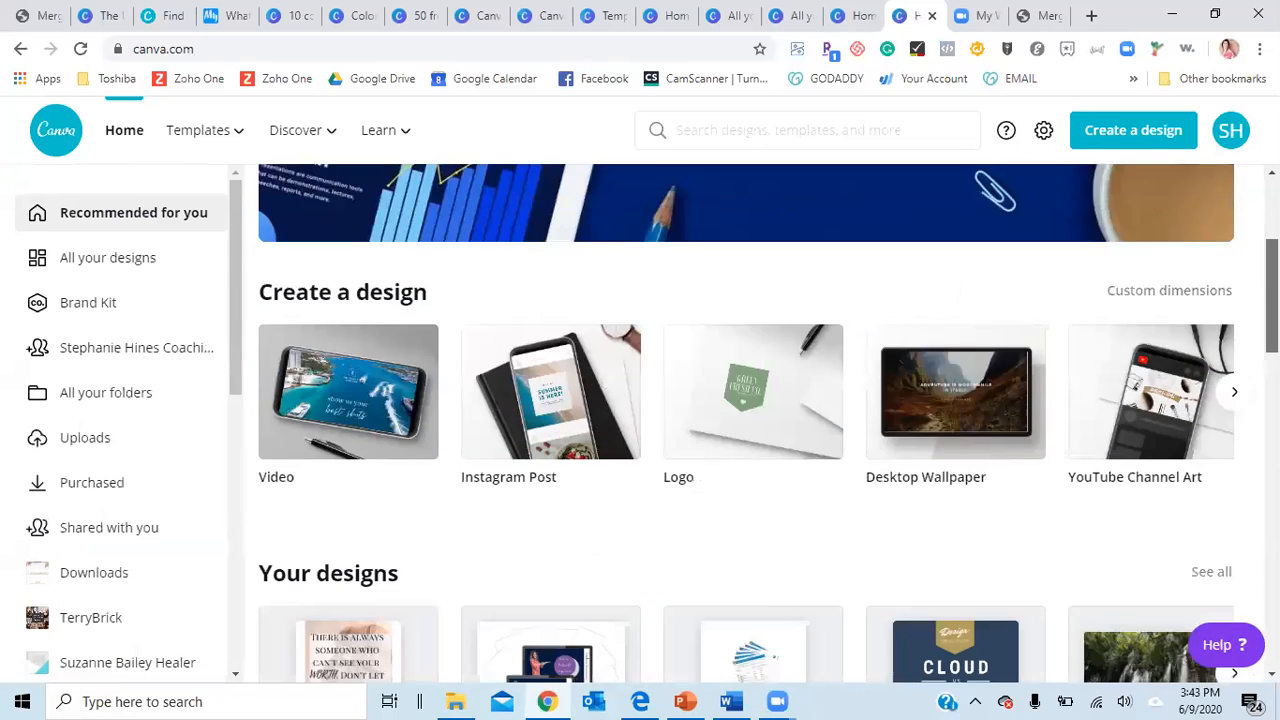
{"action": "scroll", "coordinate": [745, 430], "scroll_direction": "down", "scroll_amount": 2}
{"action": "scroll", "coordinate": [789, 434], "scroll_direction": "down", "scroll_amount": 1}
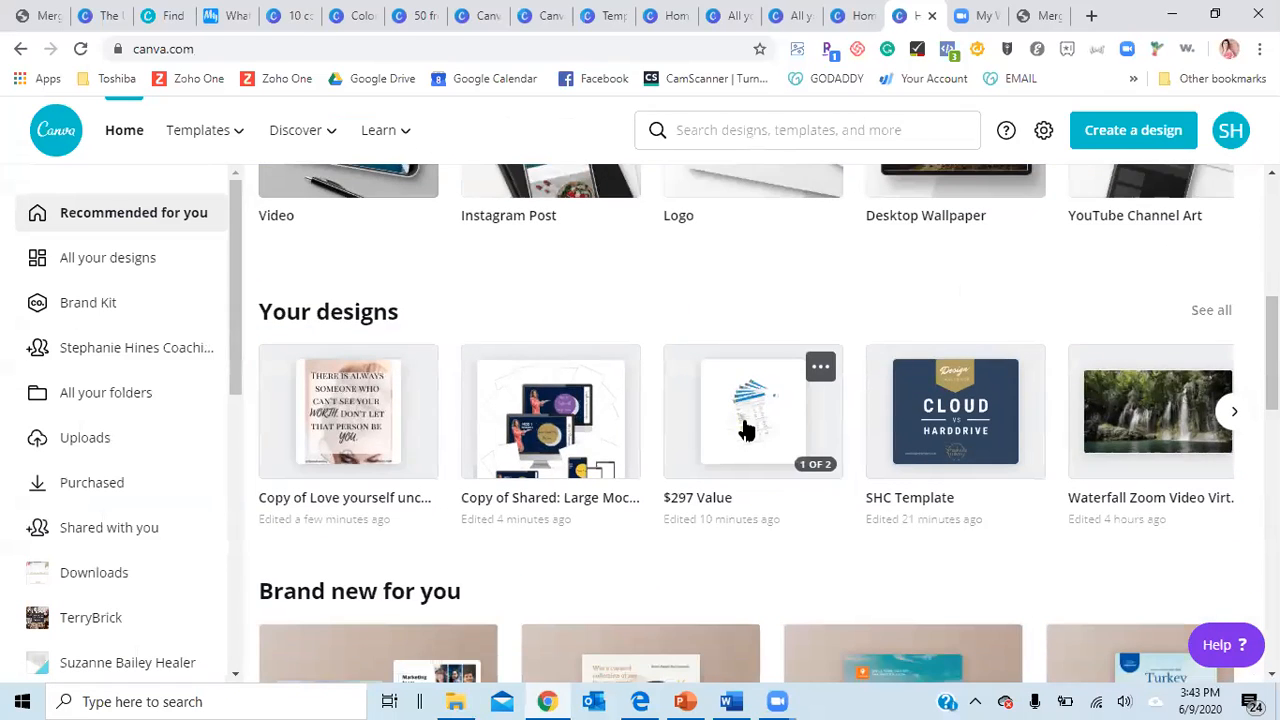
{"action": "left_click", "coordinate": [745, 430]}
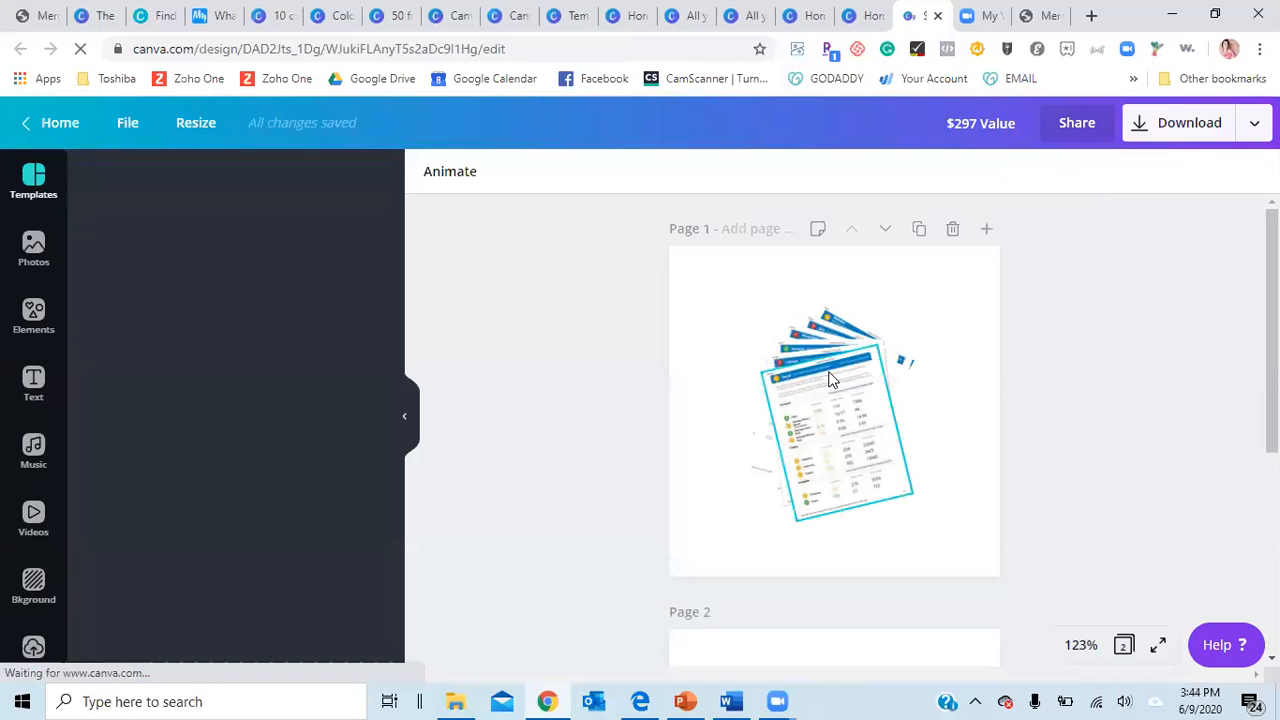
Hyperlink the stacked-documents graphic on page 1 to the business website URL
{"action": "left_click", "coordinate": [963, 297]}
{"action": "left_click", "coordinate": [884, 342]}
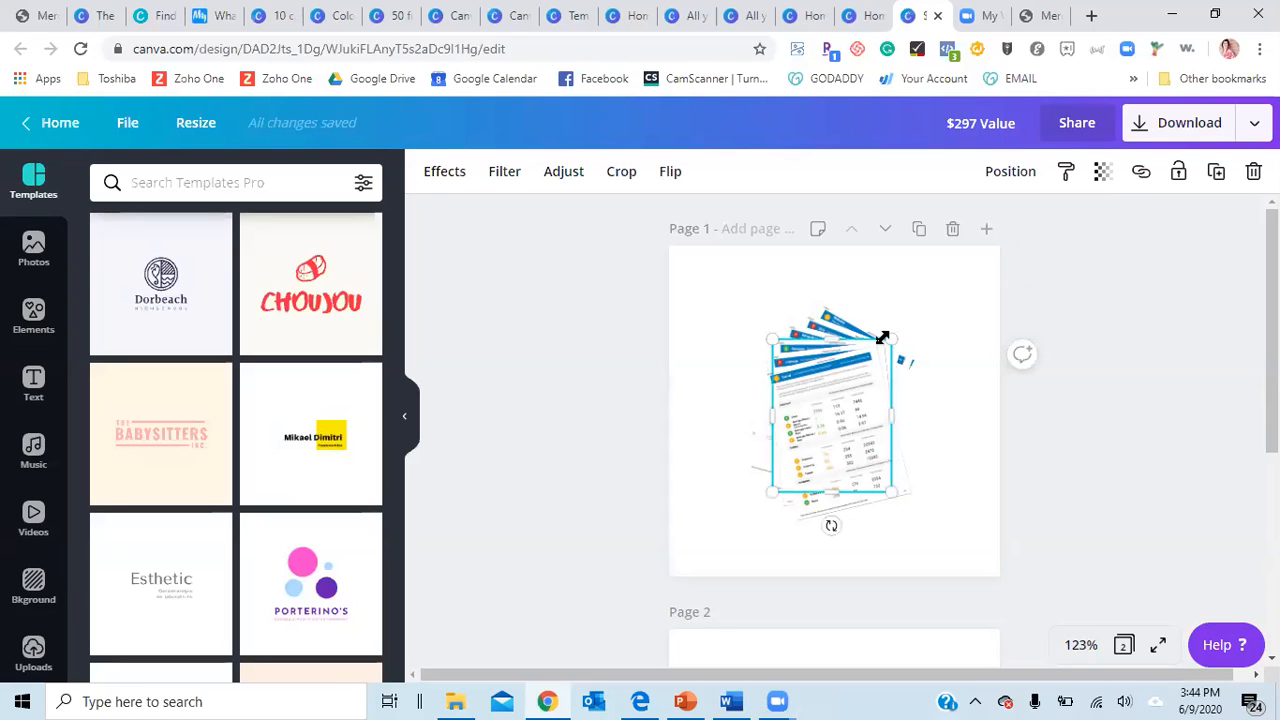
{"action": "left_click", "coordinate": [1141, 174]}
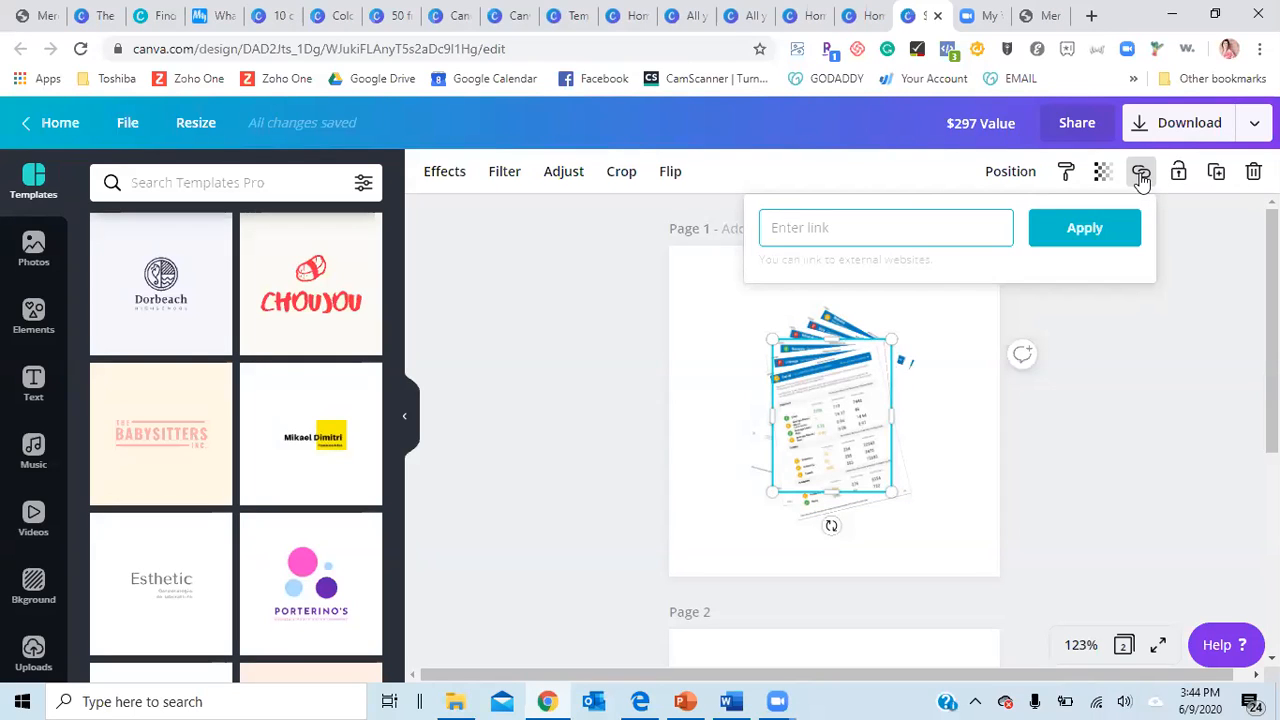
{"action": "type", "text": "www.stephani"}
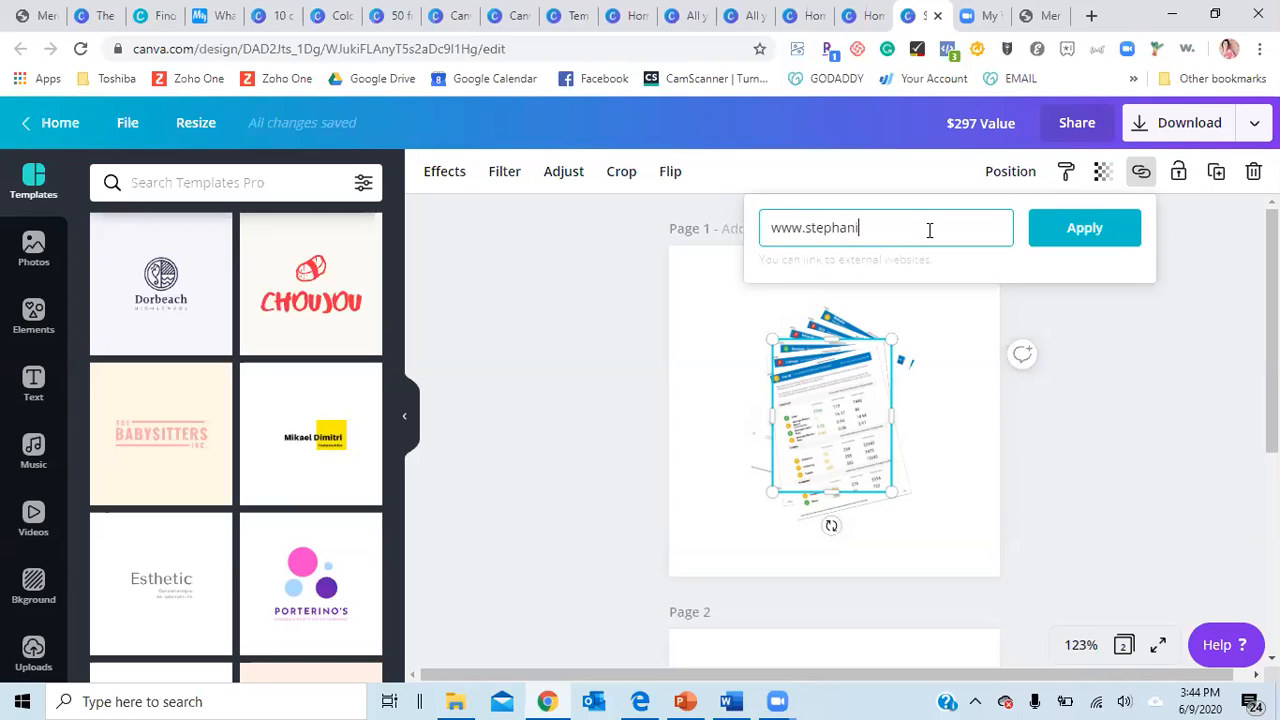
{"action": "type", "text": "ehines.com"}
{"action": "left_click", "coordinate": [1059, 240]}
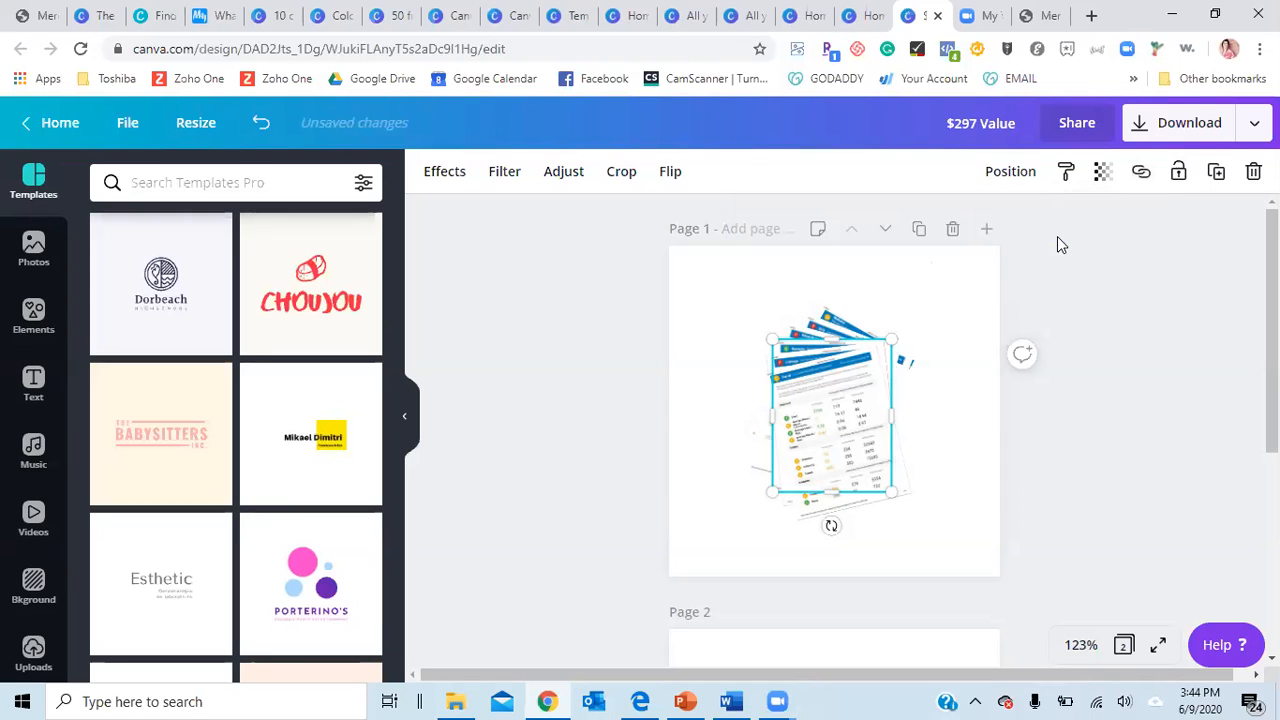
Keep PNG as the download file type, then return to Canva's home page
{"action": "left_click", "coordinate": [1163, 122]}
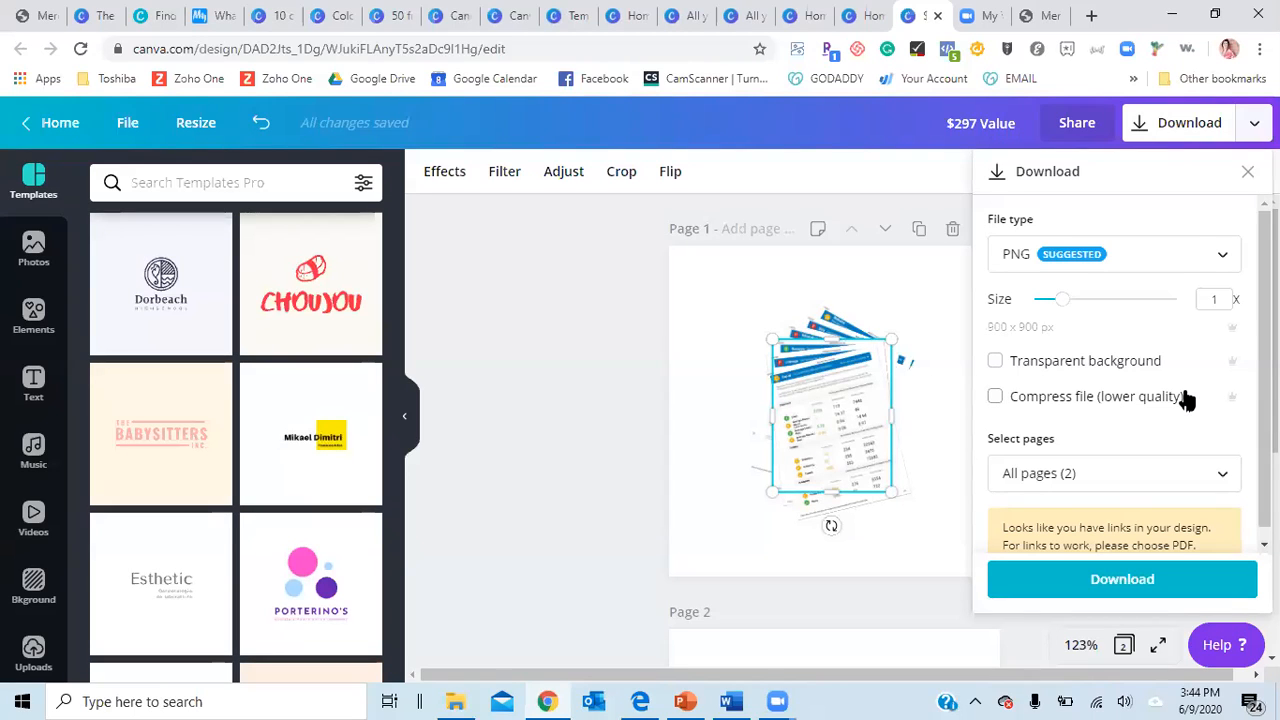
{"action": "left_click", "coordinate": [1171, 260]}
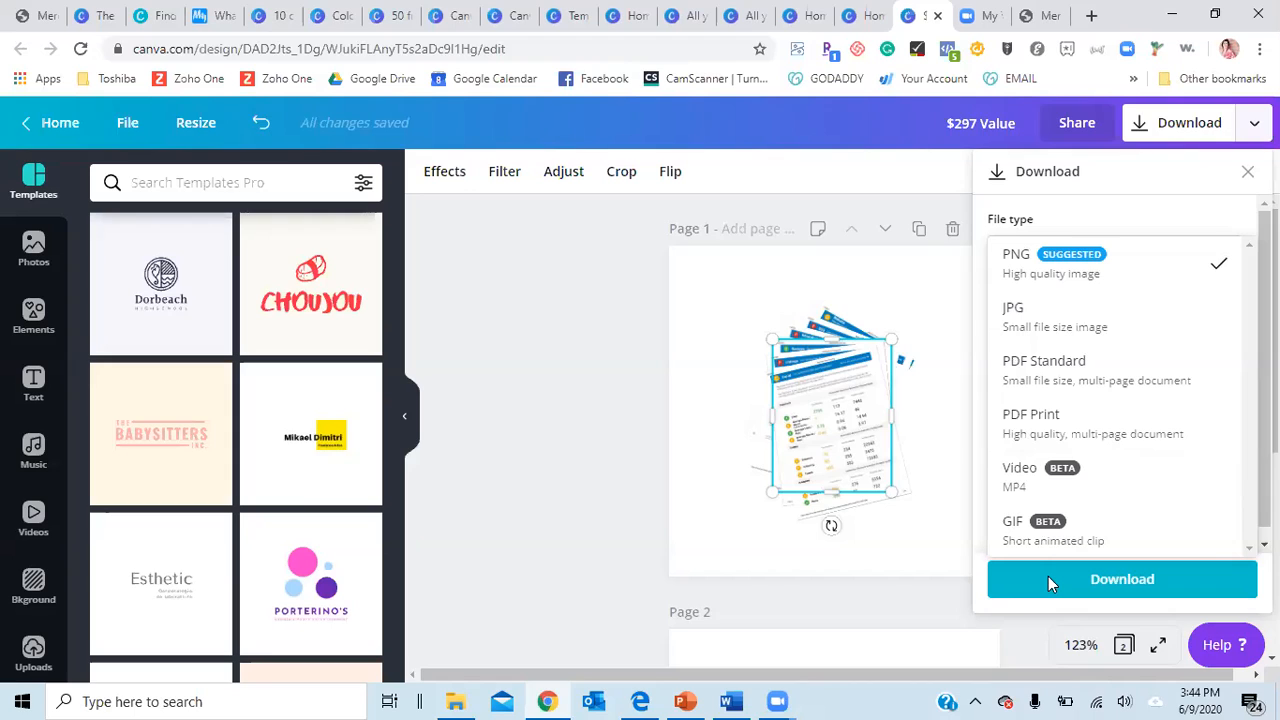
{"action": "left_click", "coordinate": [572, 437]}
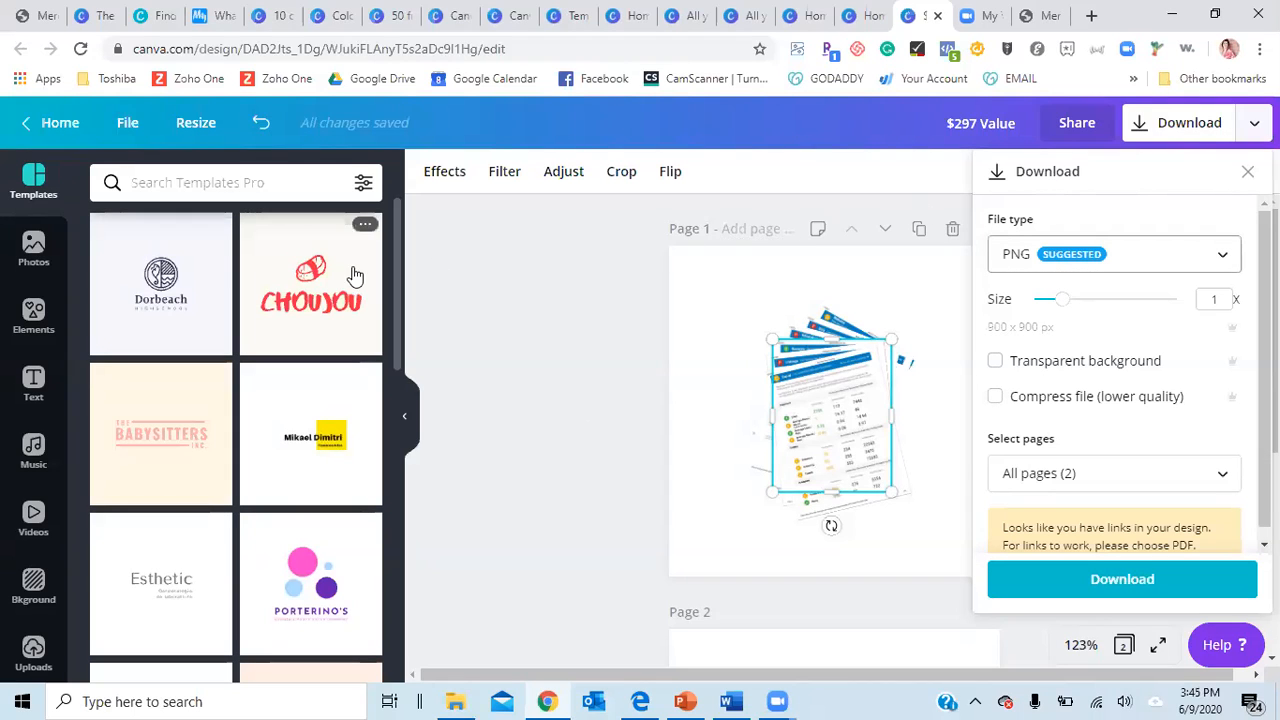
{"action": "left_click", "coordinate": [31, 133]}
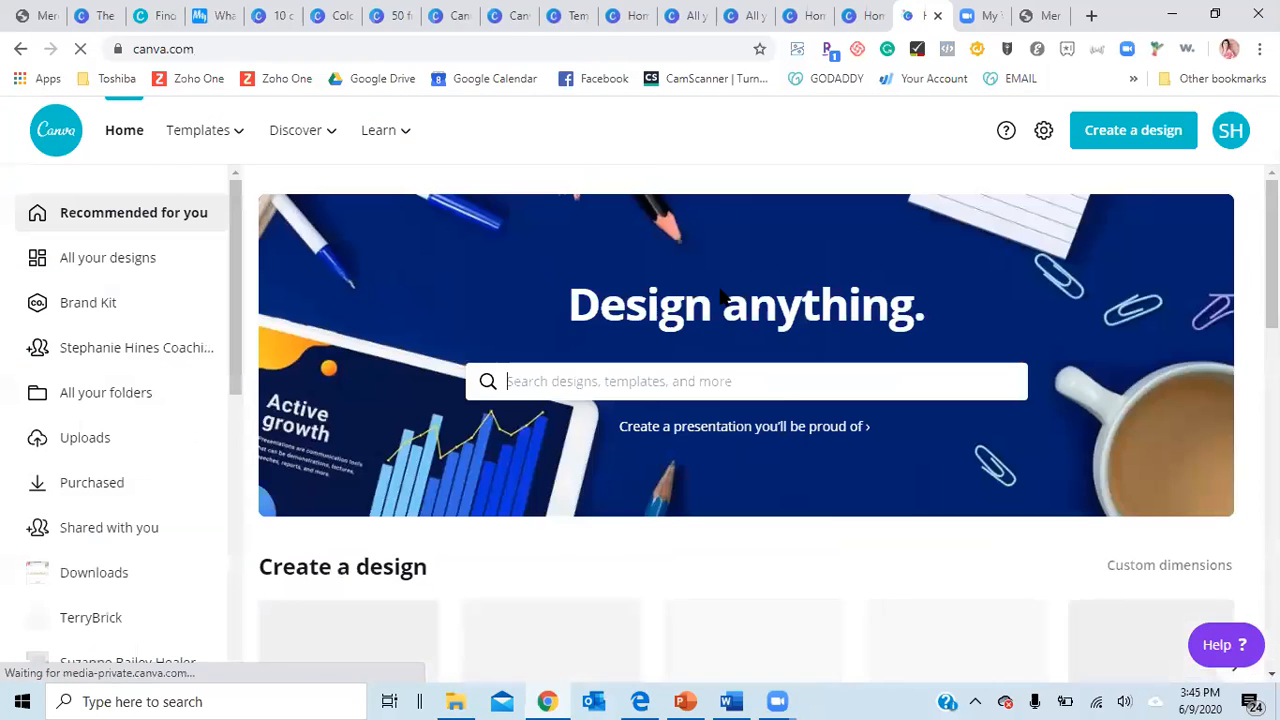
Switch from Canva's Your designs list to PowerPoint slide 39 on transparent-background PNG files
{"action": "scroll", "coordinate": [988, 638], "scroll_direction": "down", "scroll_amount": 5}
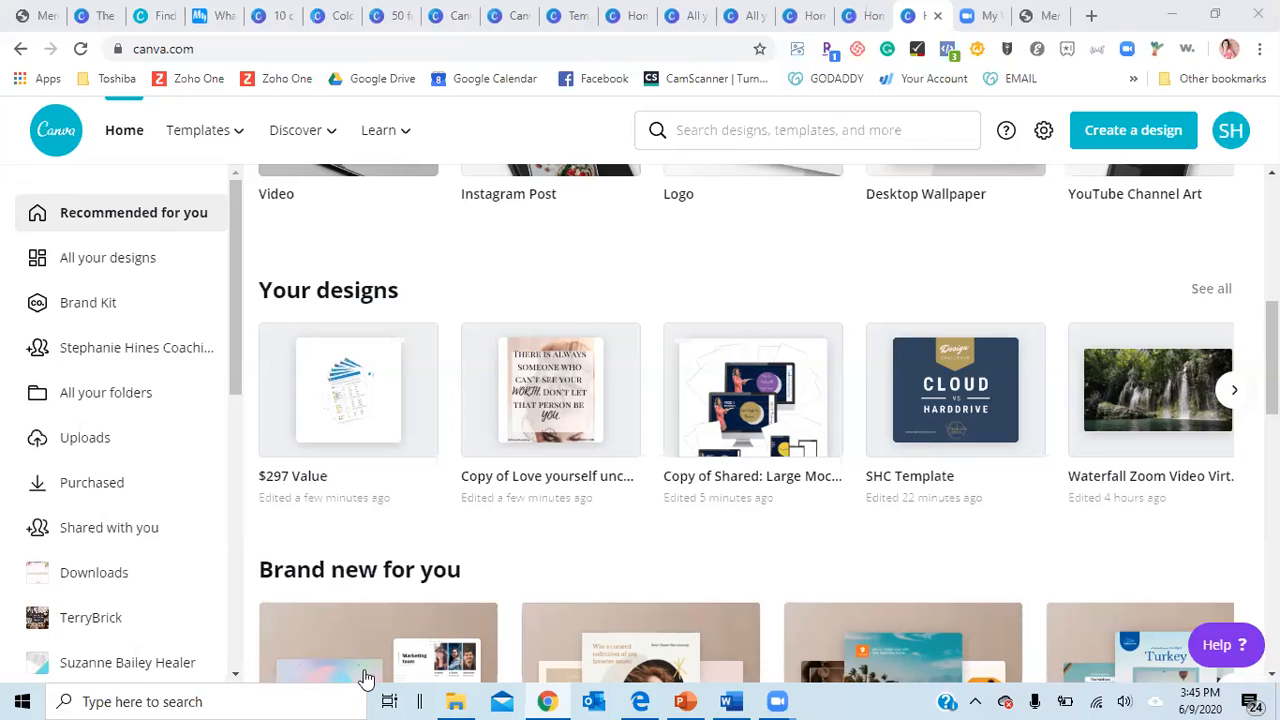
{"action": "left_click", "coordinate": [684, 701]}
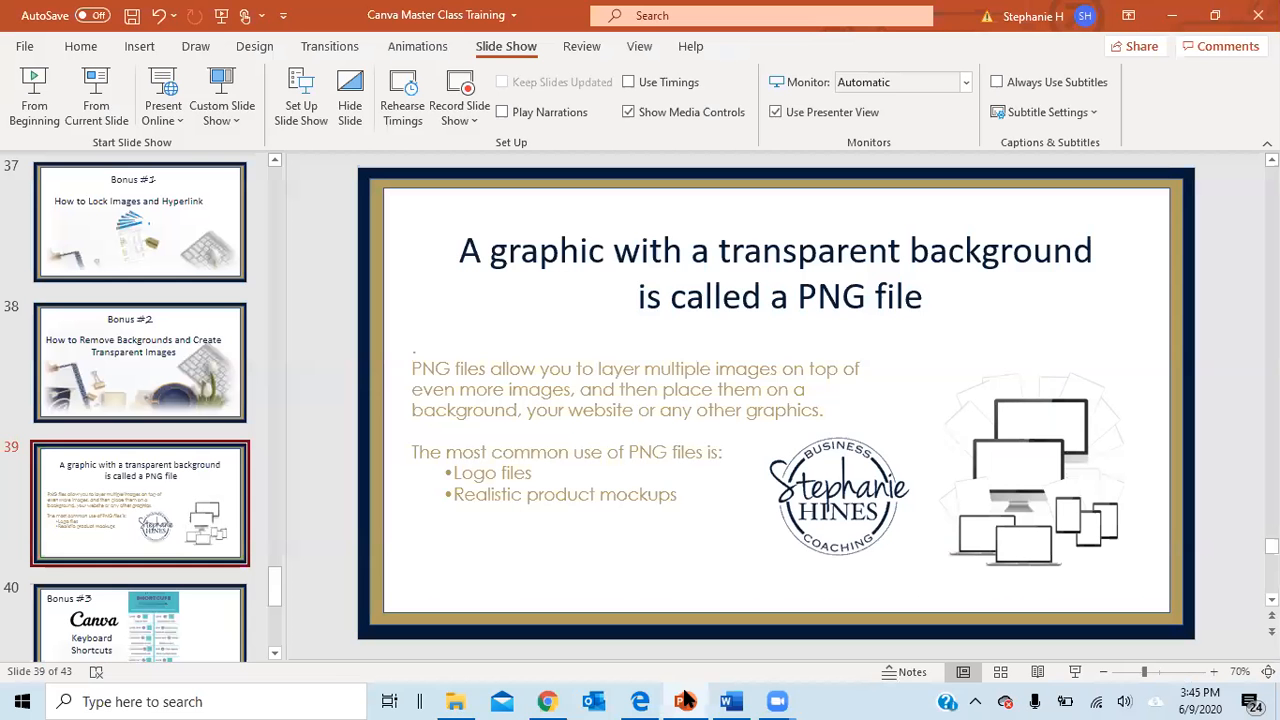
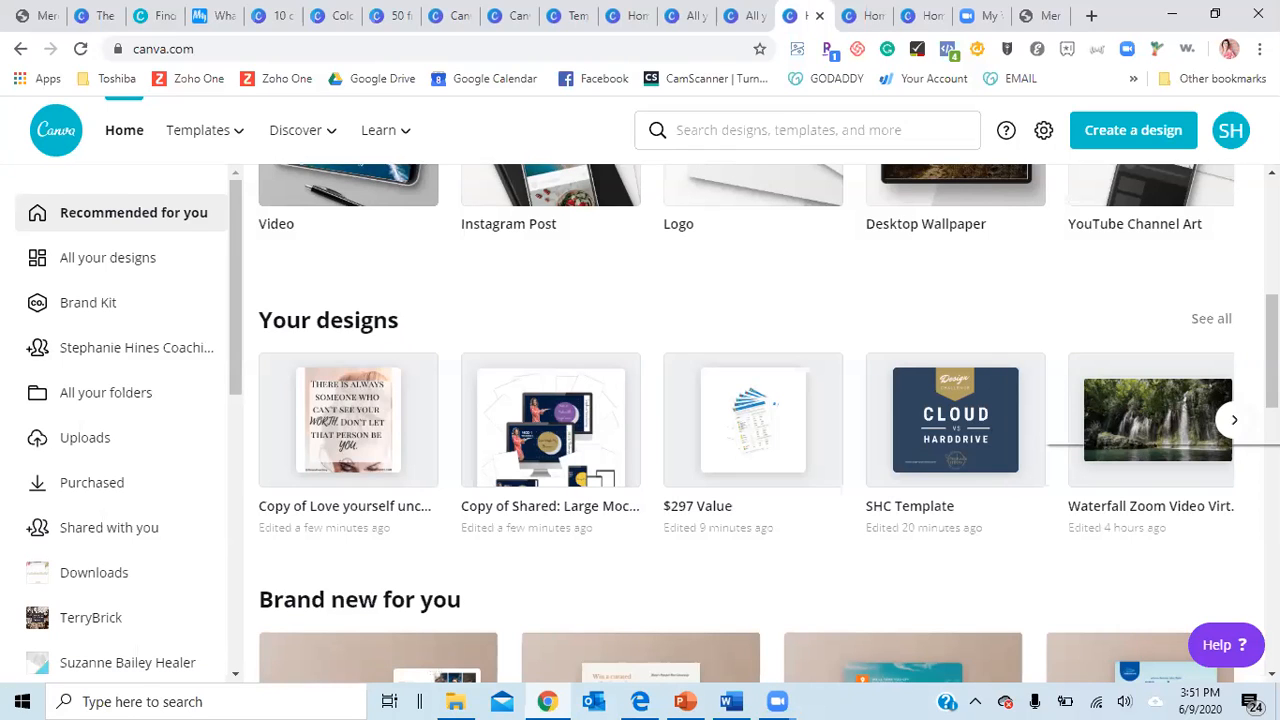
Open Canva's Discover Templates page from the home page's top navigation
{"action": "left_click", "coordinate": [218, 142]}
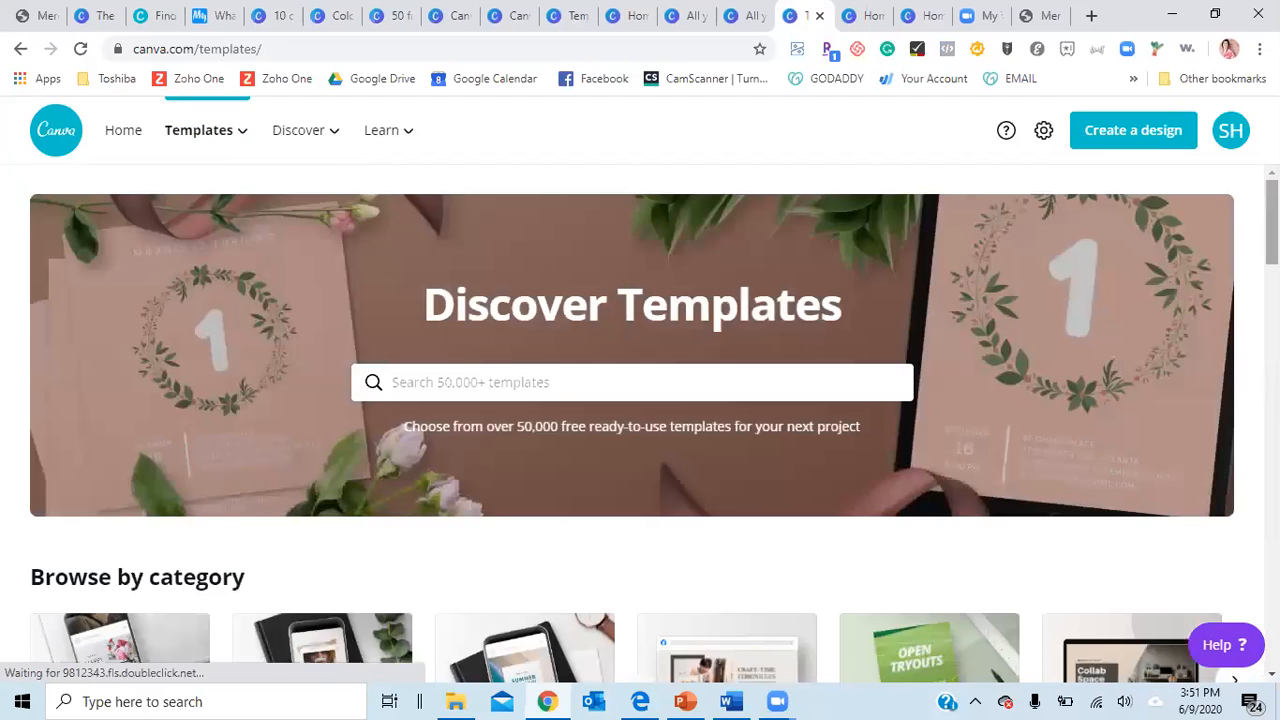
Search templates for 'mailchimp', clear the search, then open the Poster templates
{"action": "scroll", "coordinate": [876, 447], "scroll_direction": "down", "scroll_amount": 8}
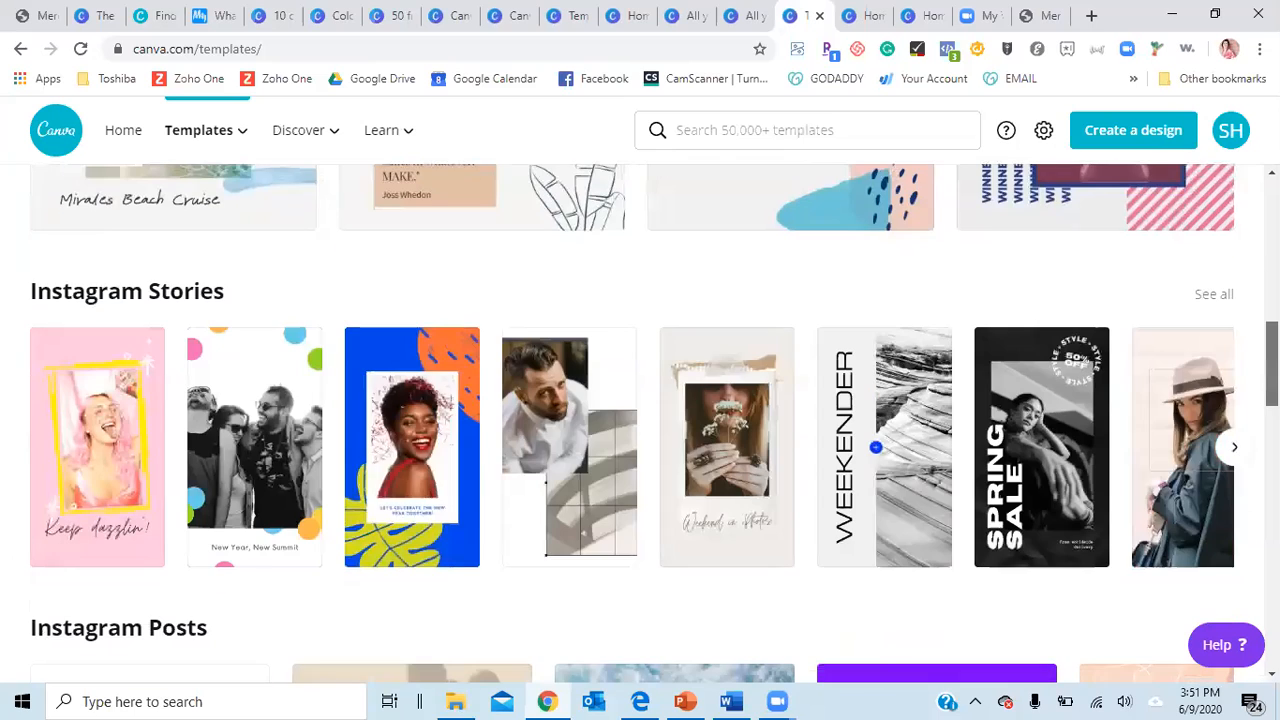
{"action": "left_click", "coordinate": [738, 127]}
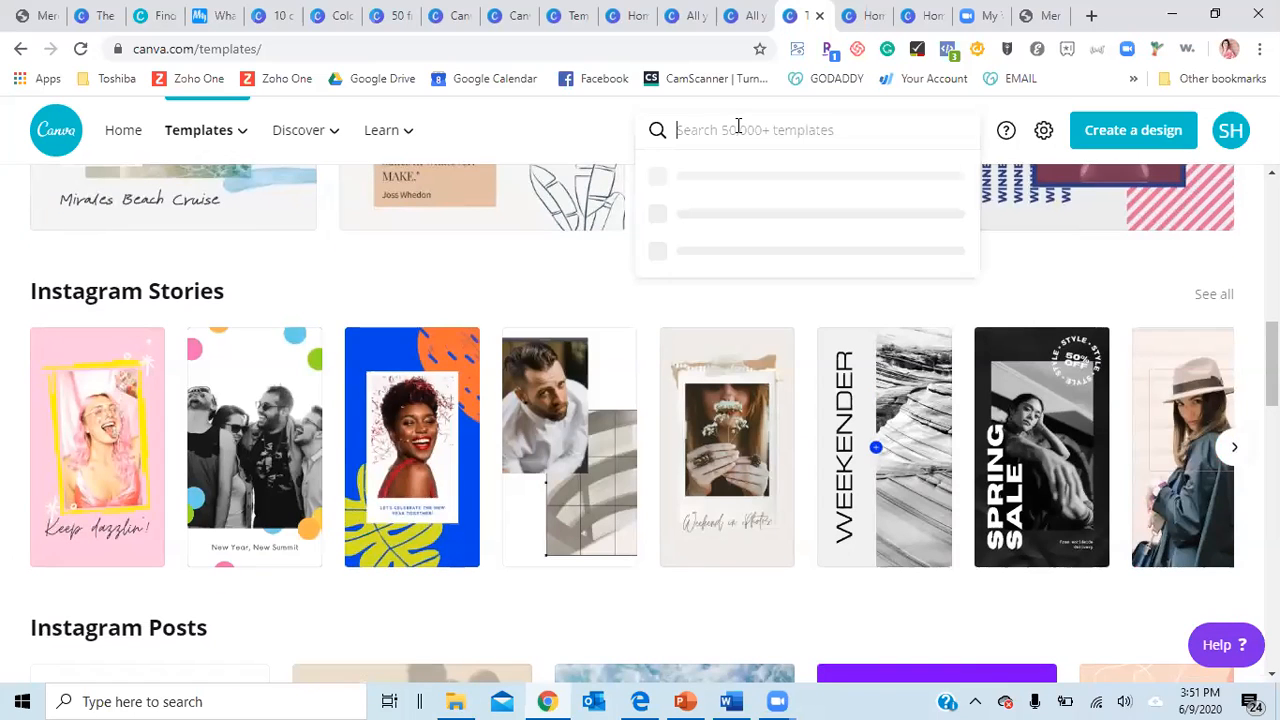
{"action": "type", "text": "mailchimp"}
{"action": "key", "text": "Return"}
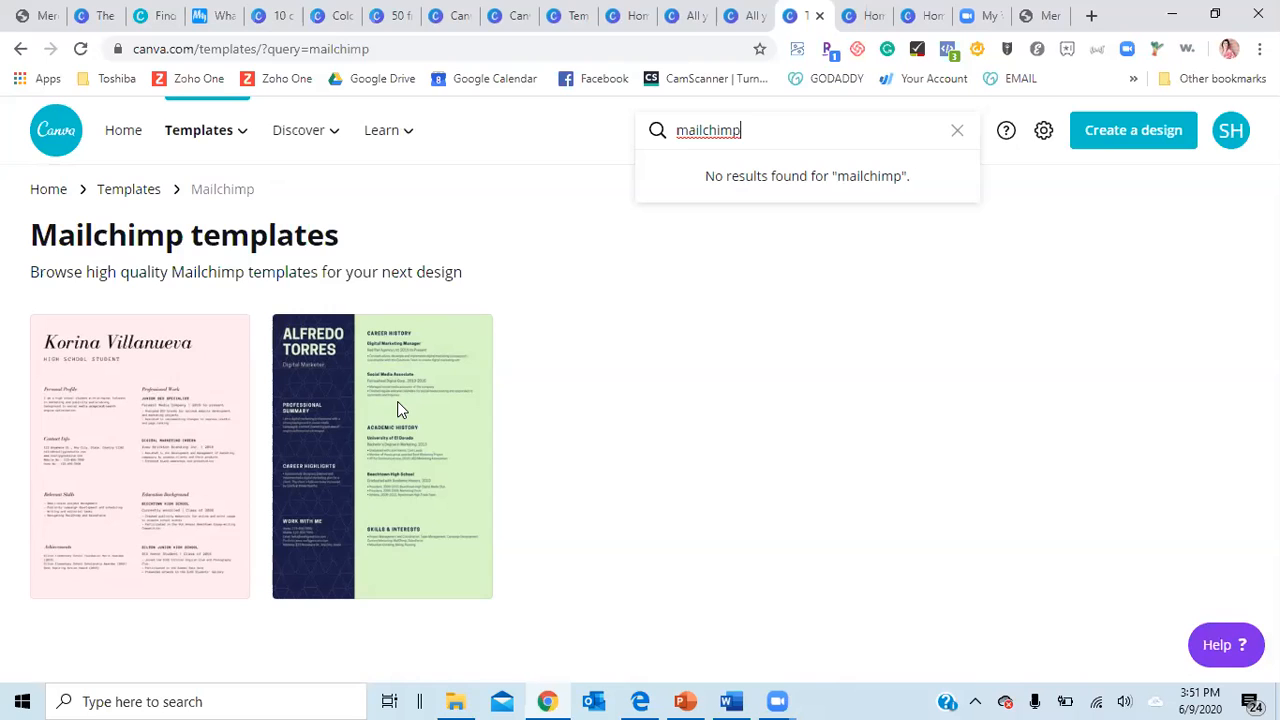
{"action": "left_click", "coordinate": [958, 136]}
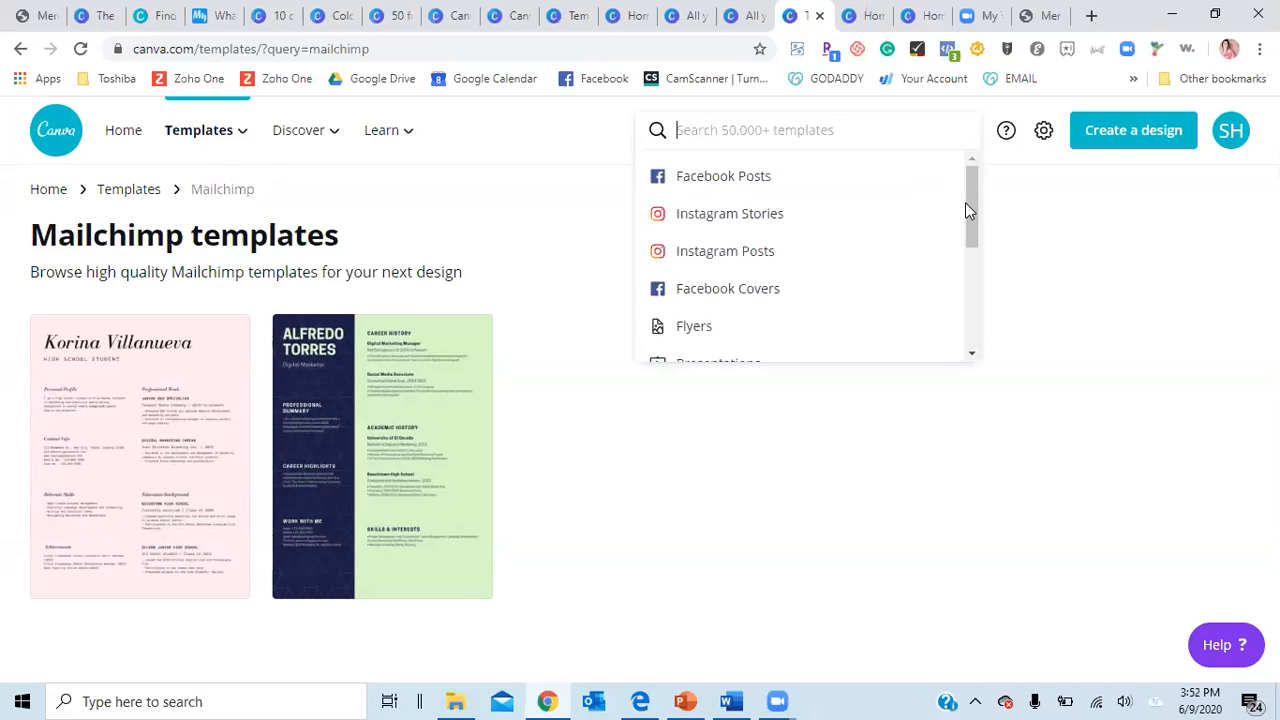
{"action": "mouse_move", "coordinate": [213, 140]}
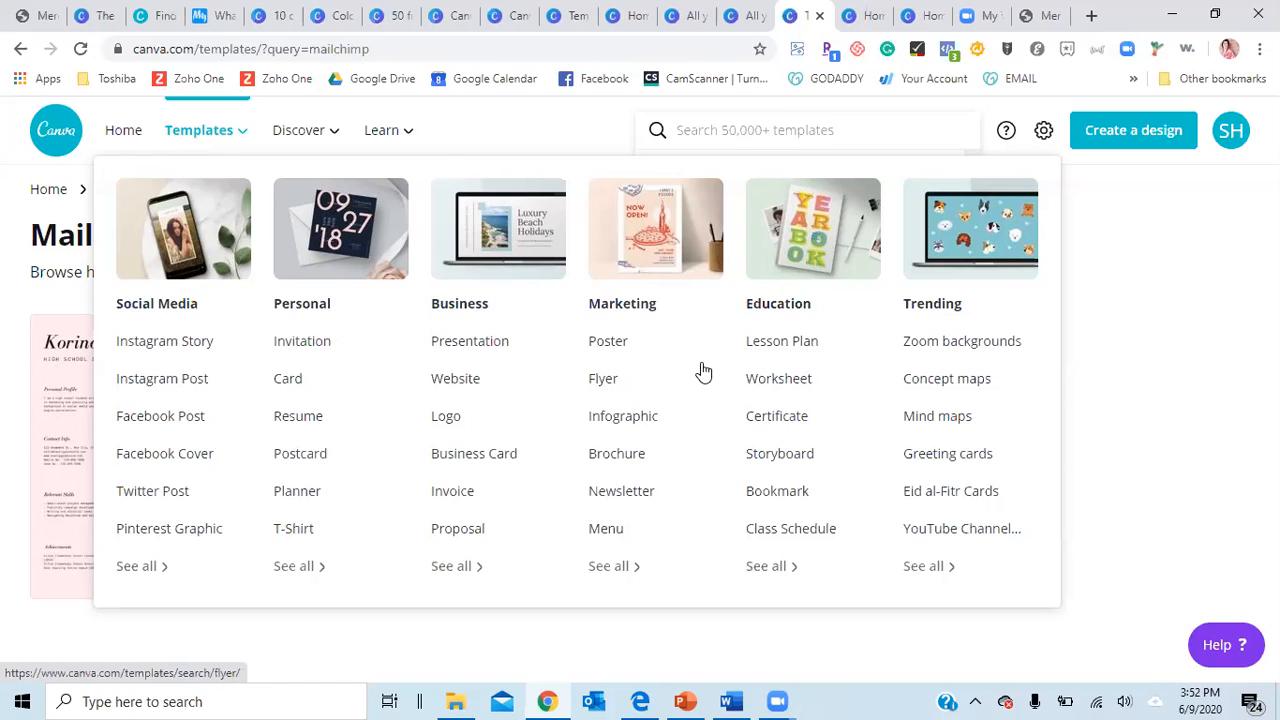
{"action": "left_click", "coordinate": [607, 341]}
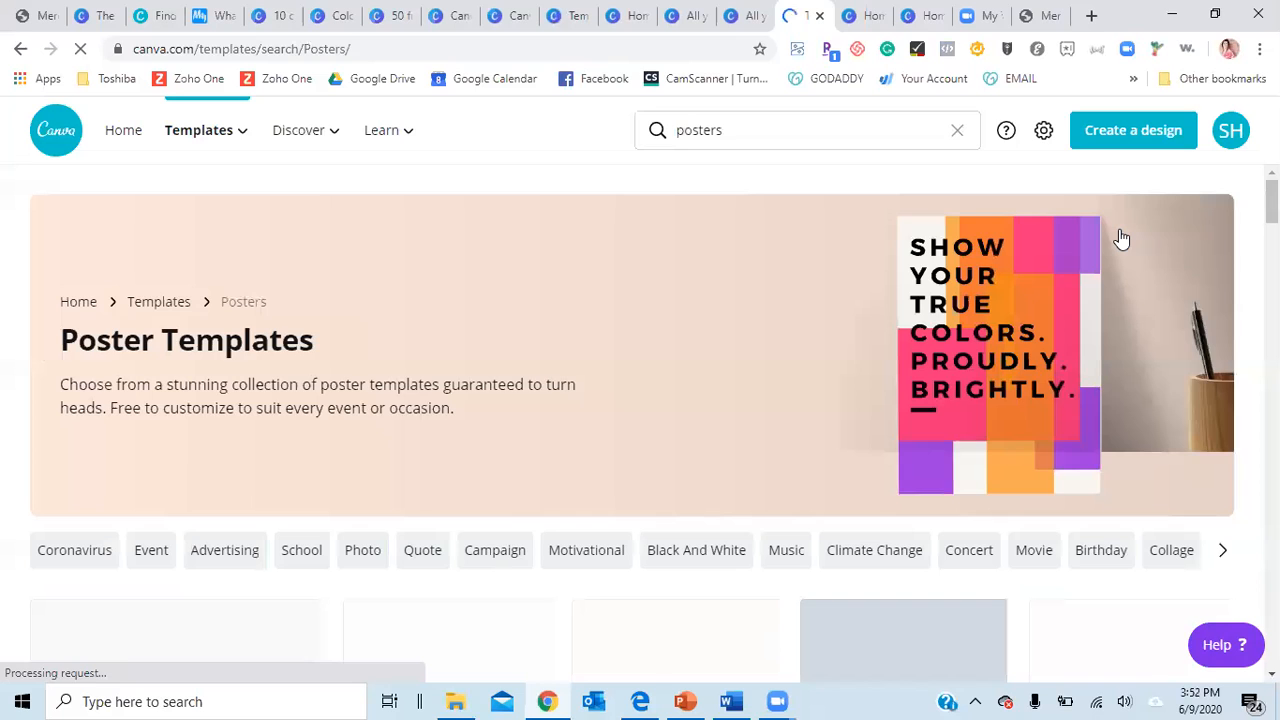
Replace the search with 'Recycling' and scroll through the recycling template results
{"action": "mouse_move", "coordinate": [1271, 201]}
{"action": "left_mouse_down"}
{"action": "mouse_move", "coordinate": [1271, 223]}
{"action": "mouse_move", "coordinate": [1271, 201]}
{"action": "left_mouse_up"}
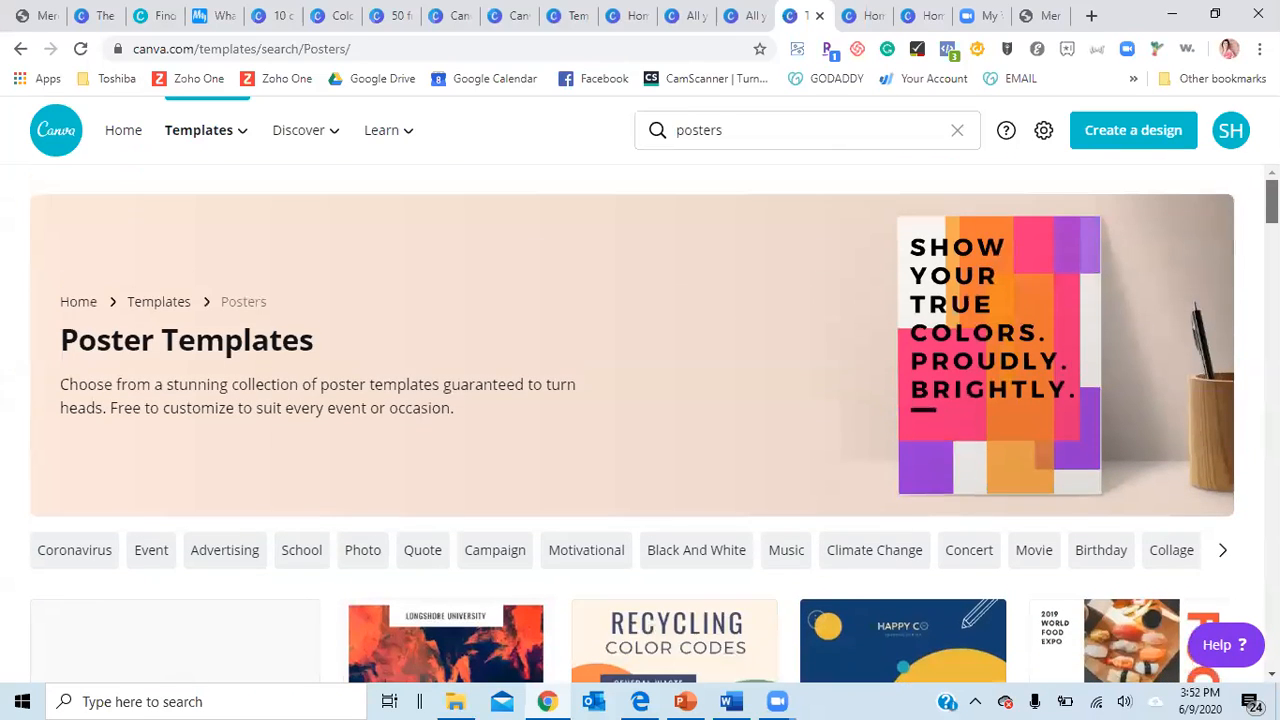
{"action": "left_click_drag", "start_coordinate": [783, 130], "coordinate": [664, 118]}
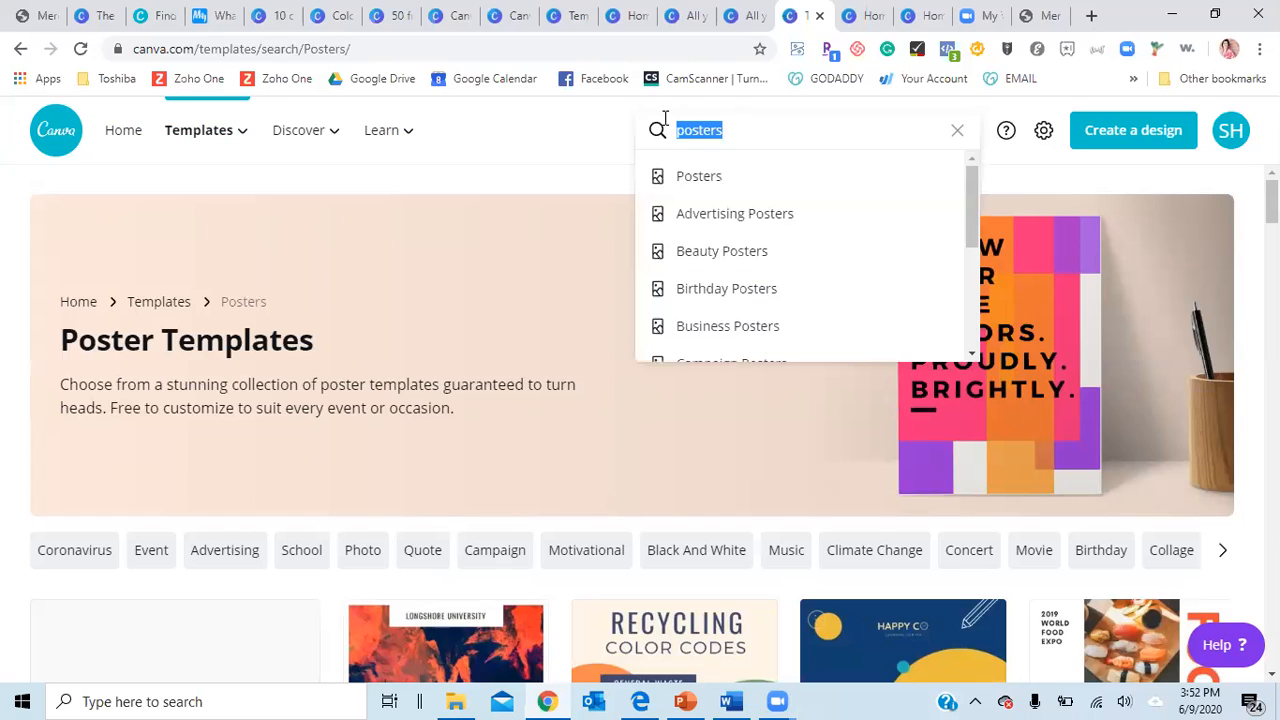
{"action": "type", "text": "Recycling"}
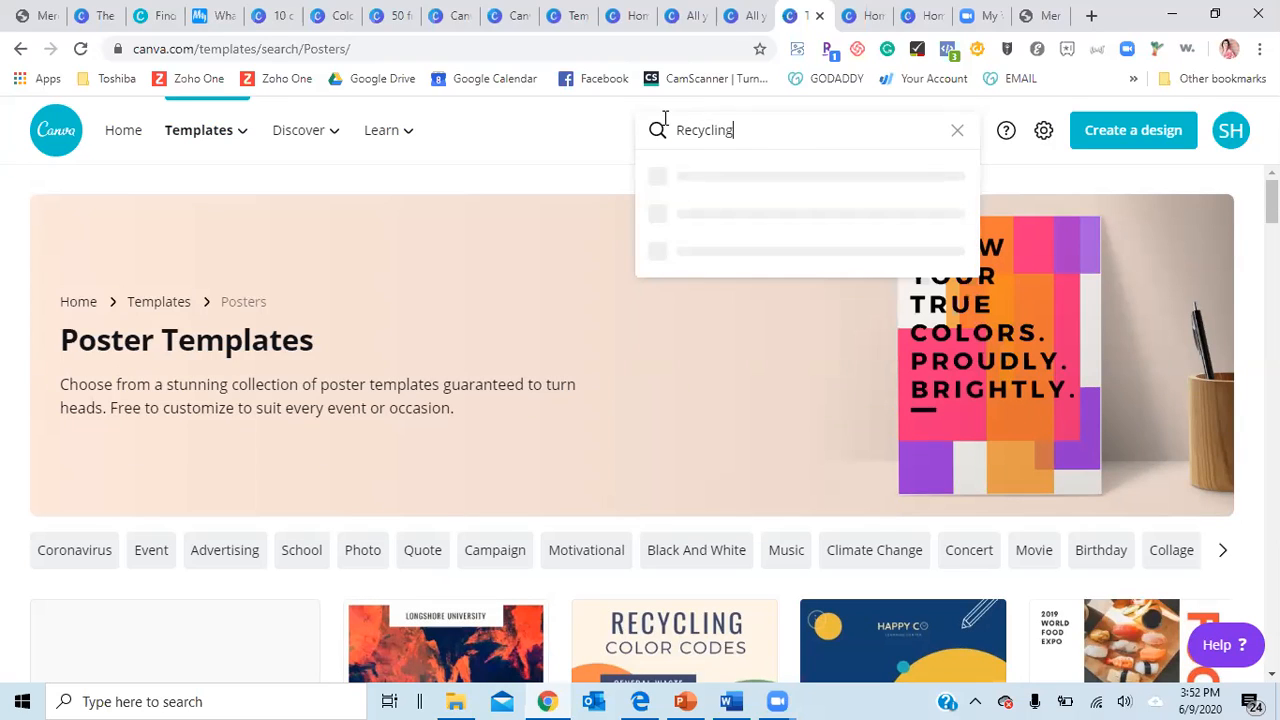
{"action": "key", "text": "Return"}
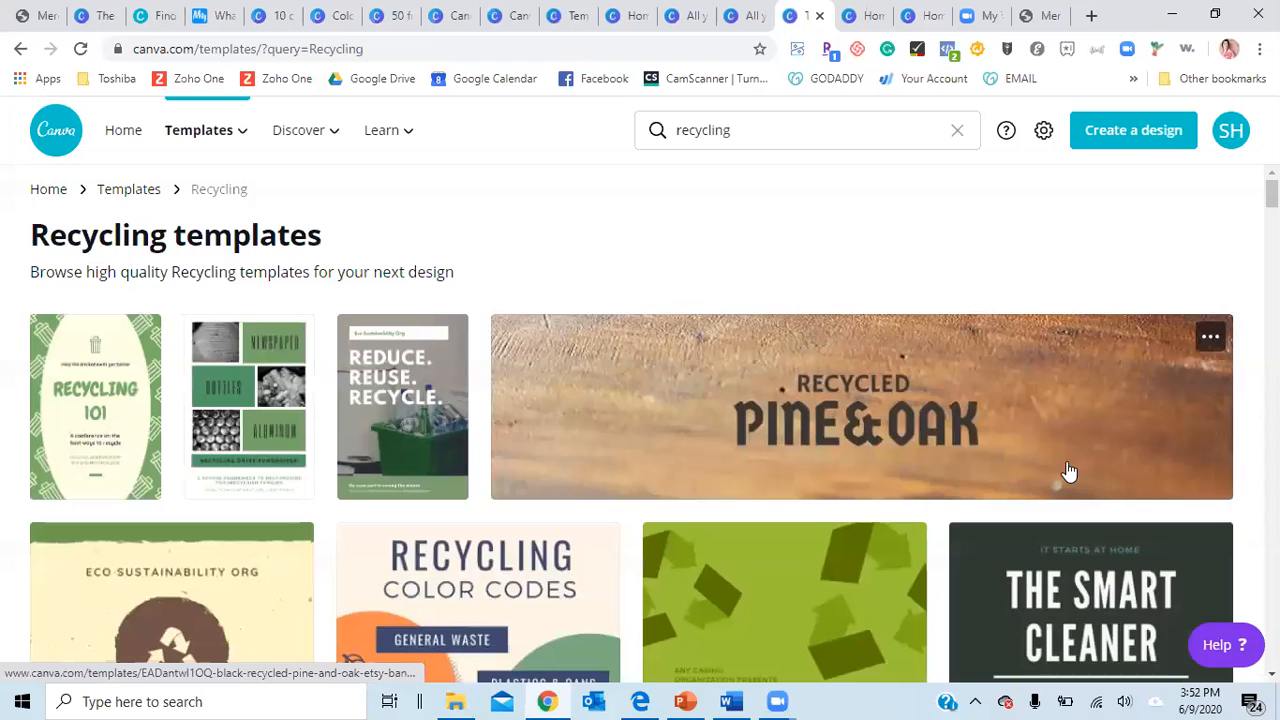
{"action": "scroll", "coordinate": [640, 420], "scroll_direction": "down", "scroll_amount": 2}
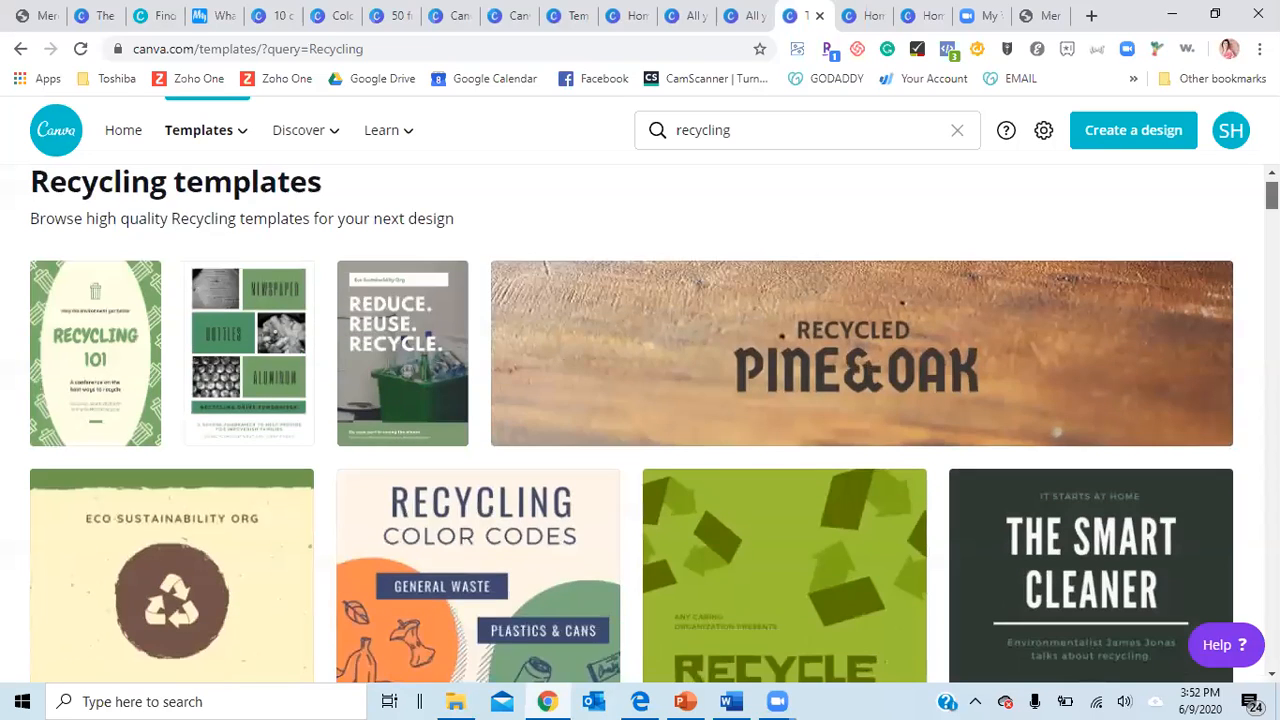
{"action": "scroll", "coordinate": [640, 420], "scroll_direction": "down", "scroll_amount": 8}
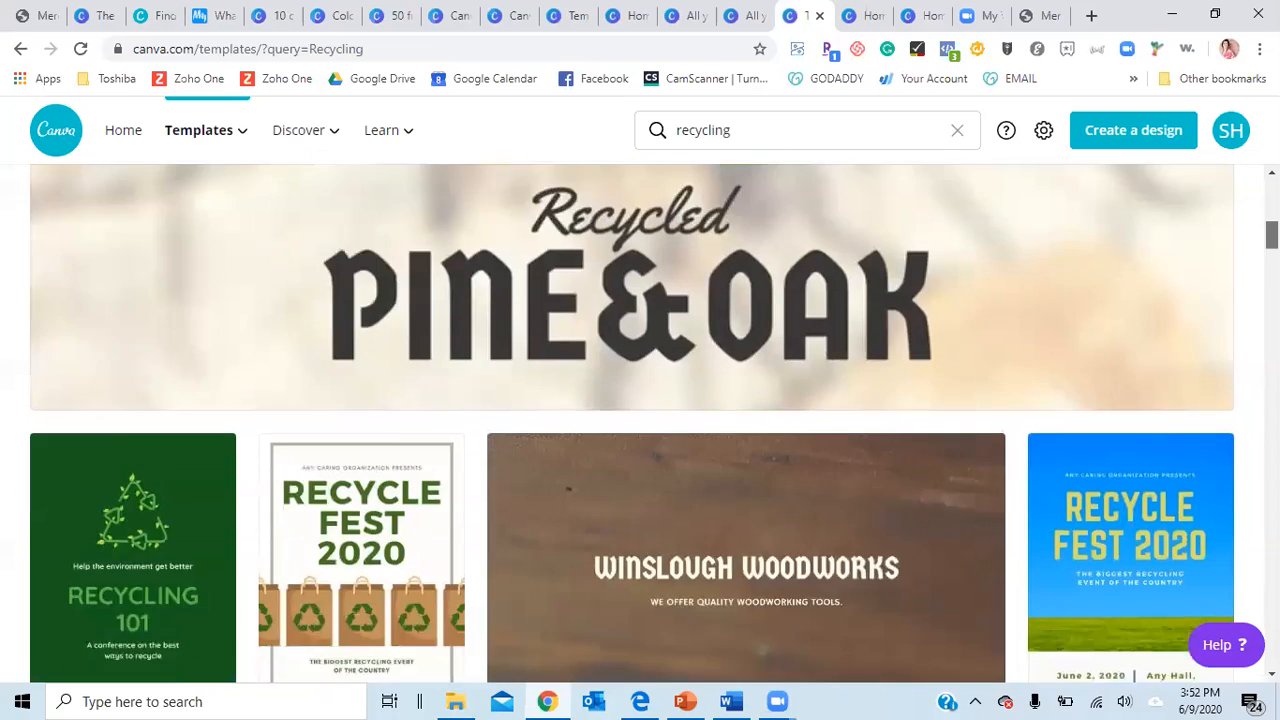
{"action": "scroll", "coordinate": [640, 420], "scroll_direction": "down", "scroll_amount": 8}
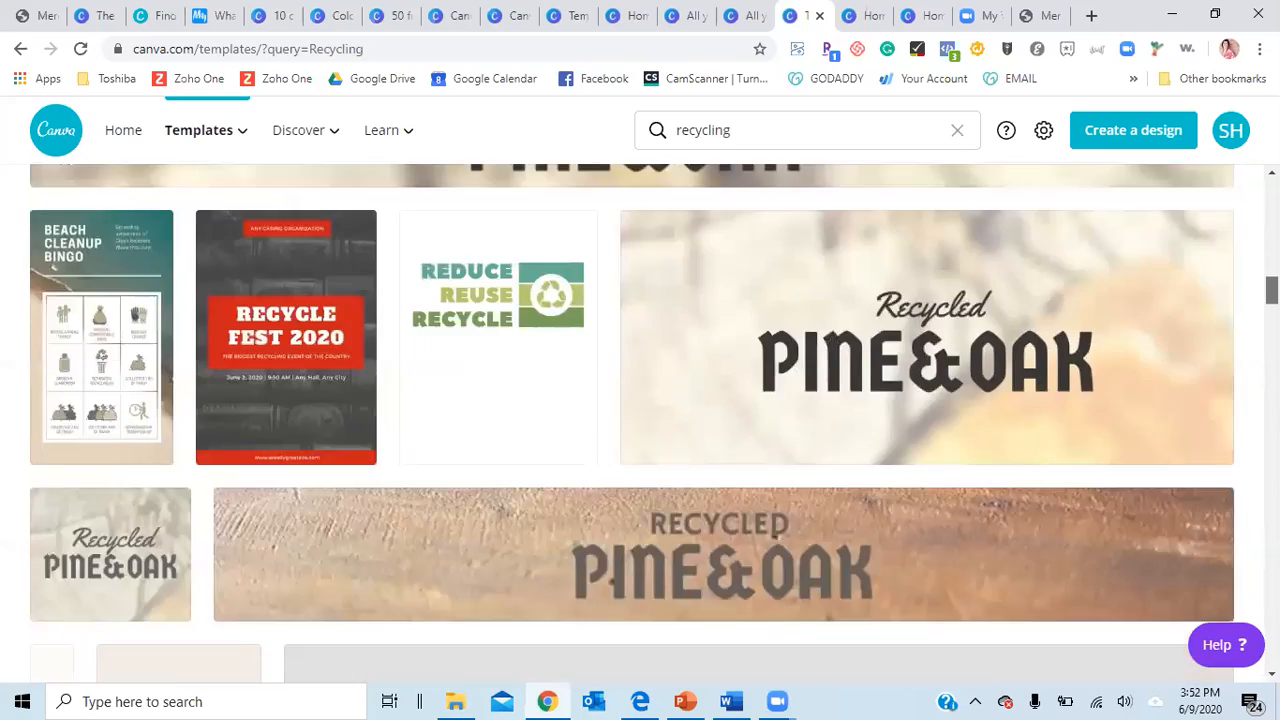
{"action": "scroll", "coordinate": [640, 420], "scroll_direction": "down", "scroll_amount": 10}
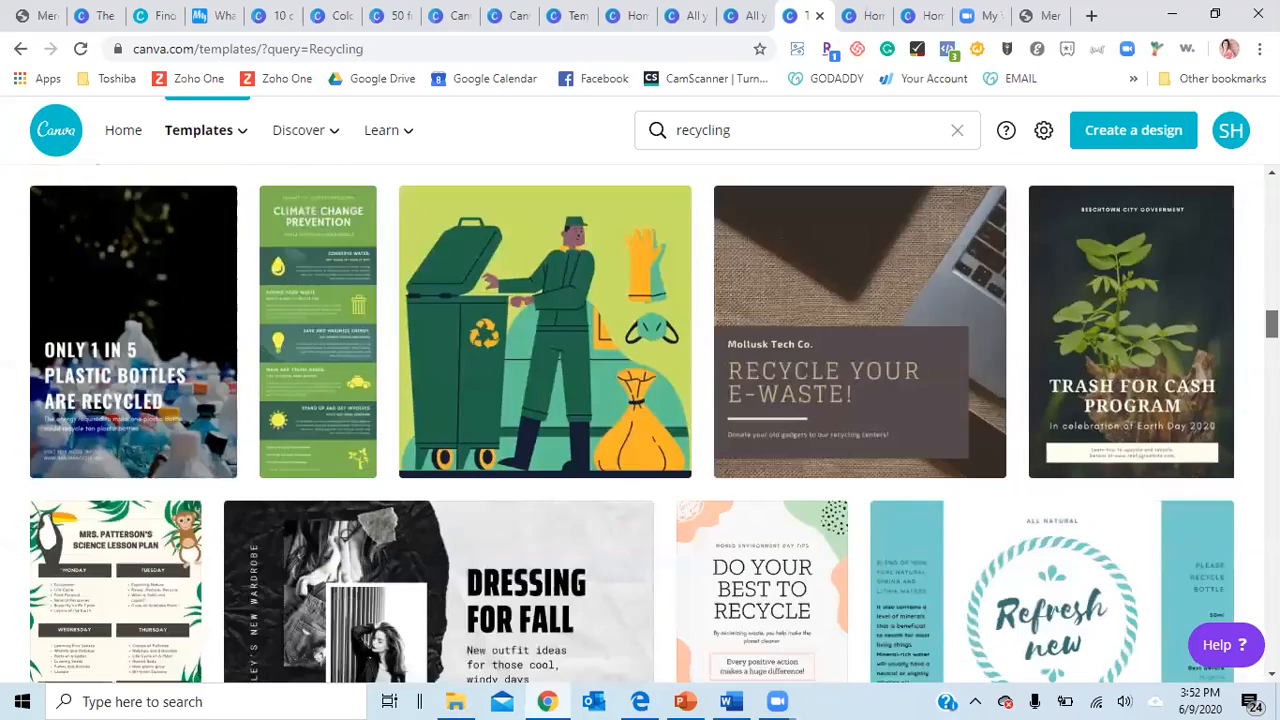
{"action": "scroll", "coordinate": [640, 420], "scroll_direction": "up", "scroll_amount": 20}
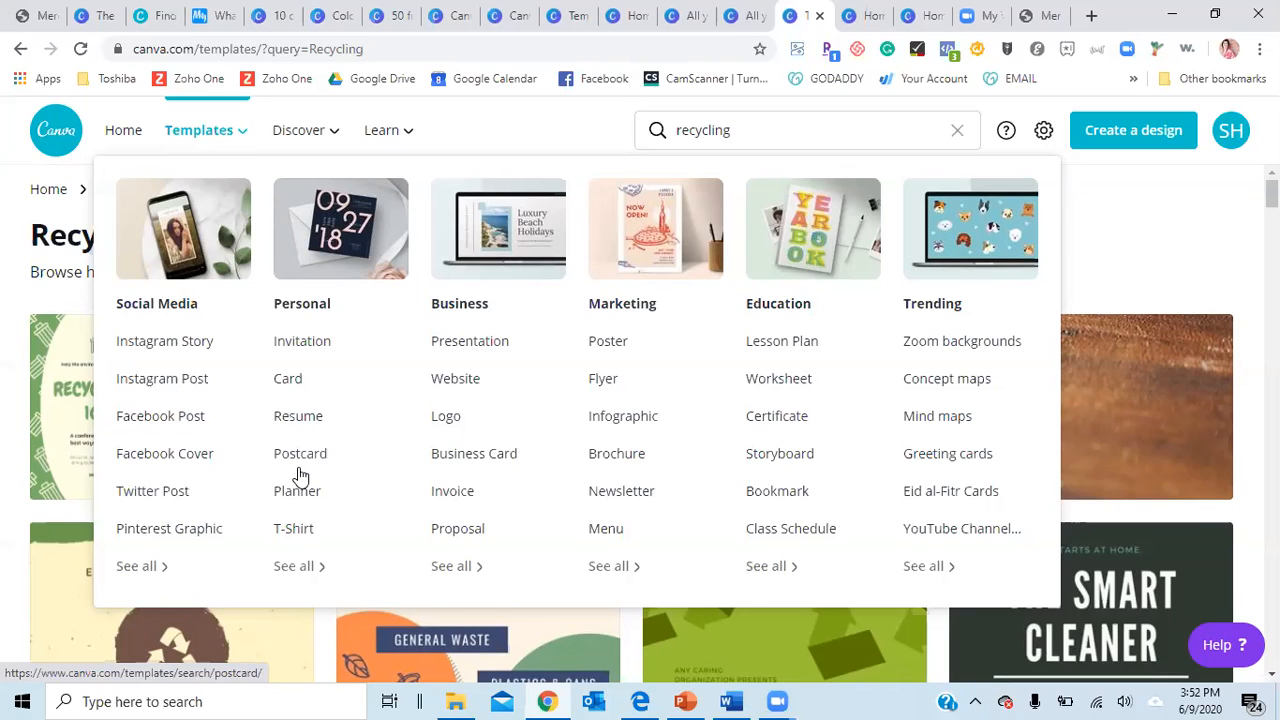
{"action": "left_click", "coordinate": [932, 539]}
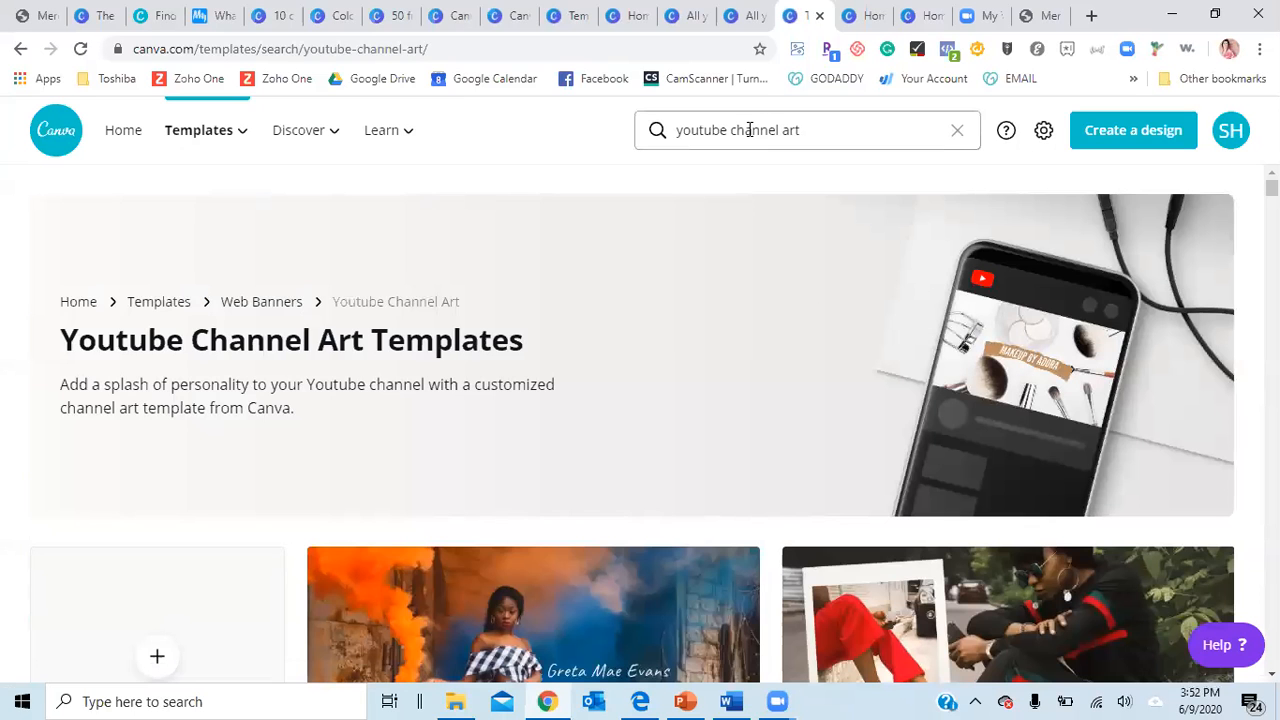
{"action": "scroll", "coordinate": [633, 424], "scroll_direction": "down", "scroll_amount": 5}
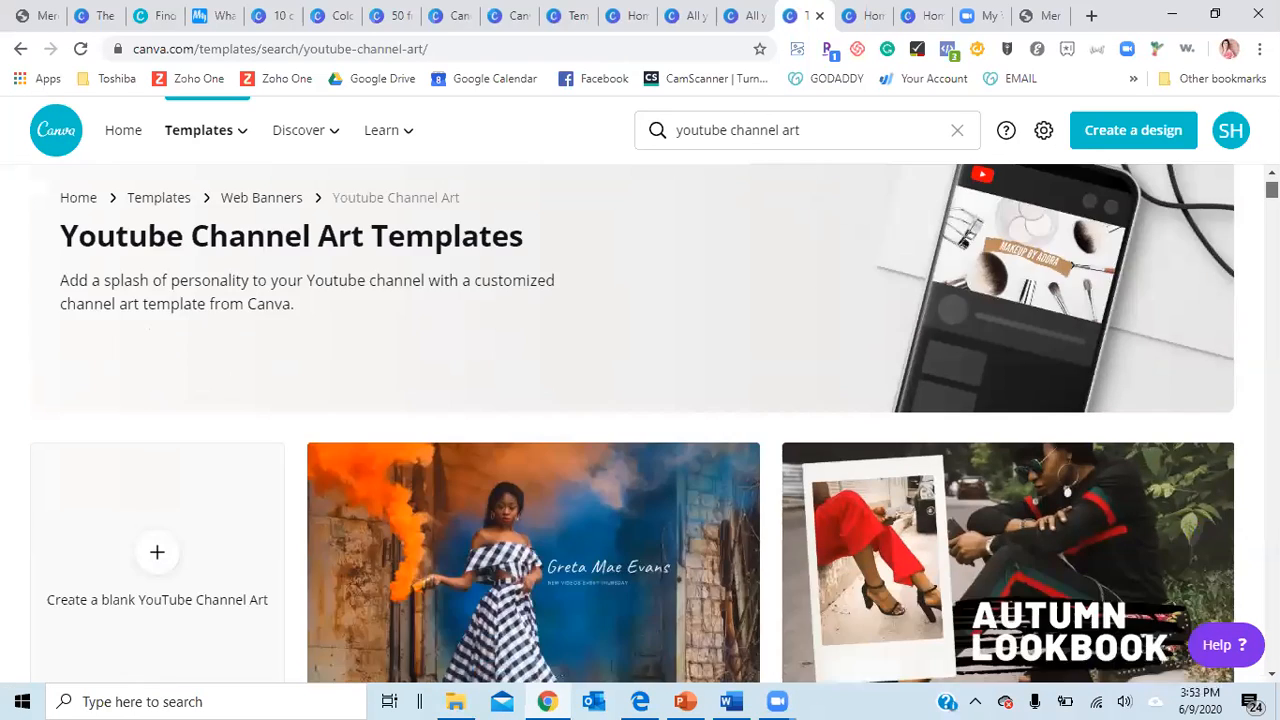
{"action": "scroll", "coordinate": [640, 424], "scroll_direction": "down", "scroll_amount": 4}
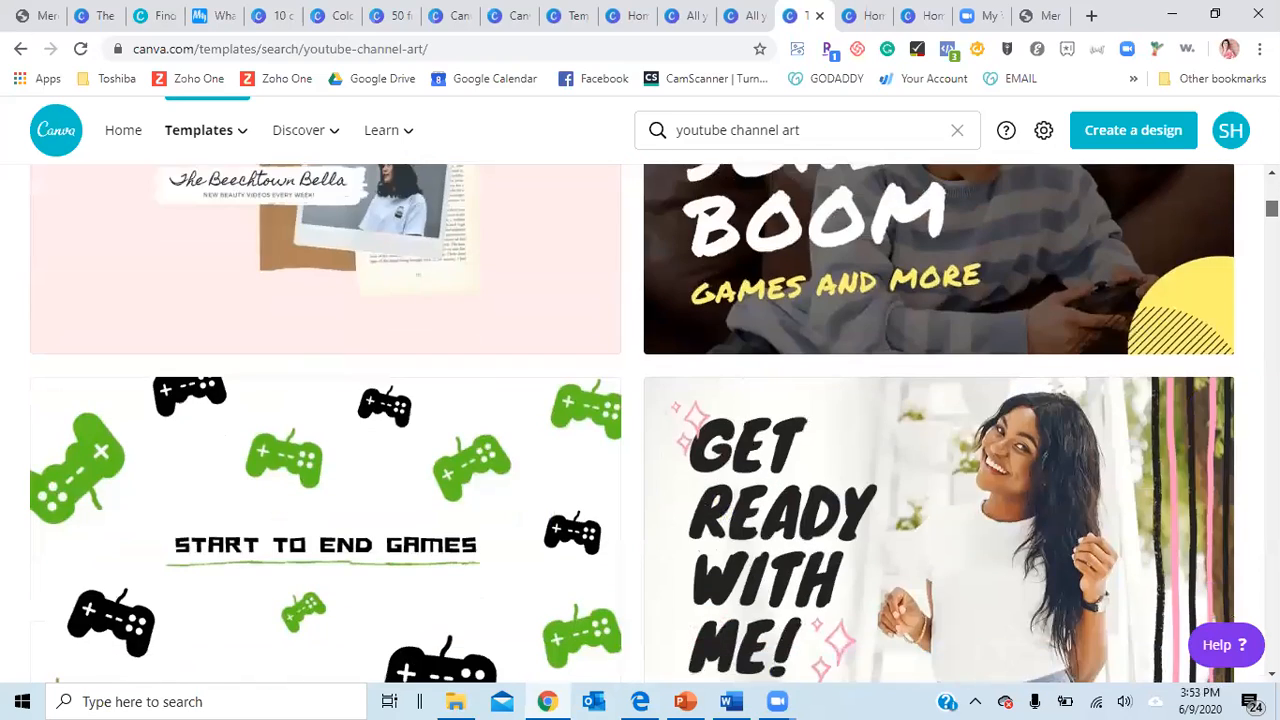
{"action": "scroll", "coordinate": [640, 424], "scroll_direction": "up", "scroll_amount": 10}
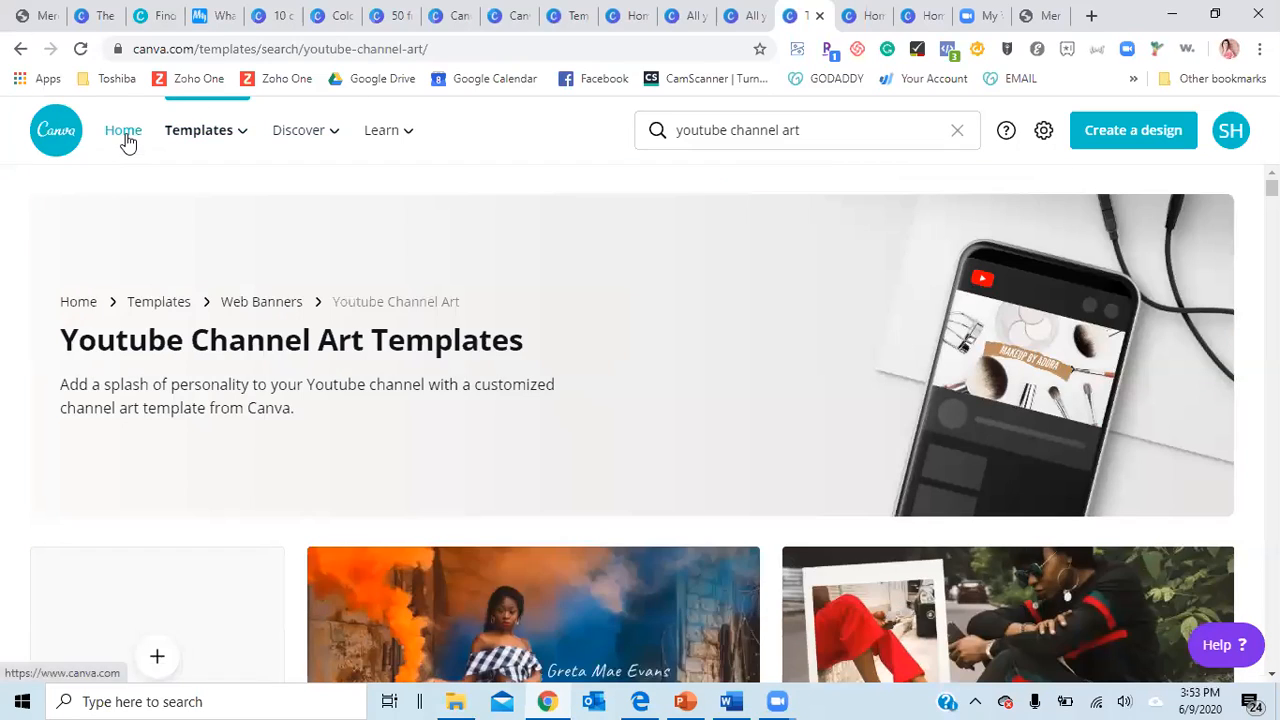
{"action": "left_click", "coordinate": [127, 140]}
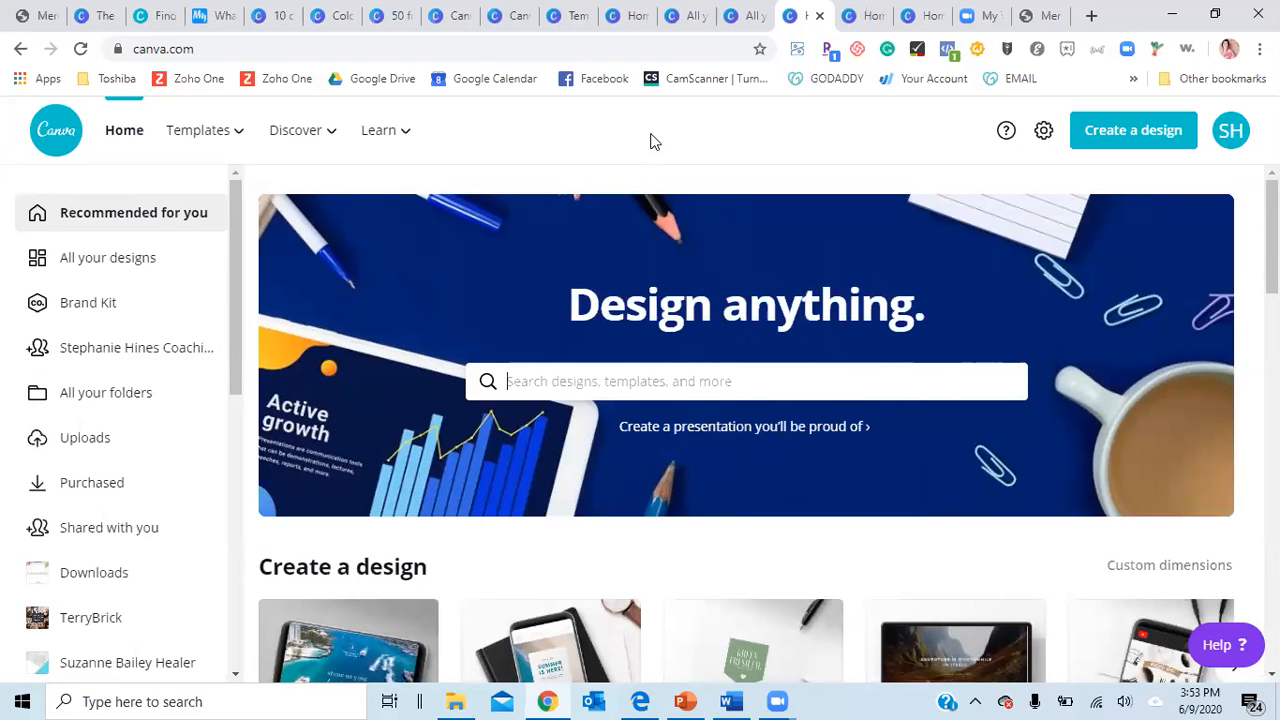
{"action": "mouse_move", "coordinate": [272, 145]}
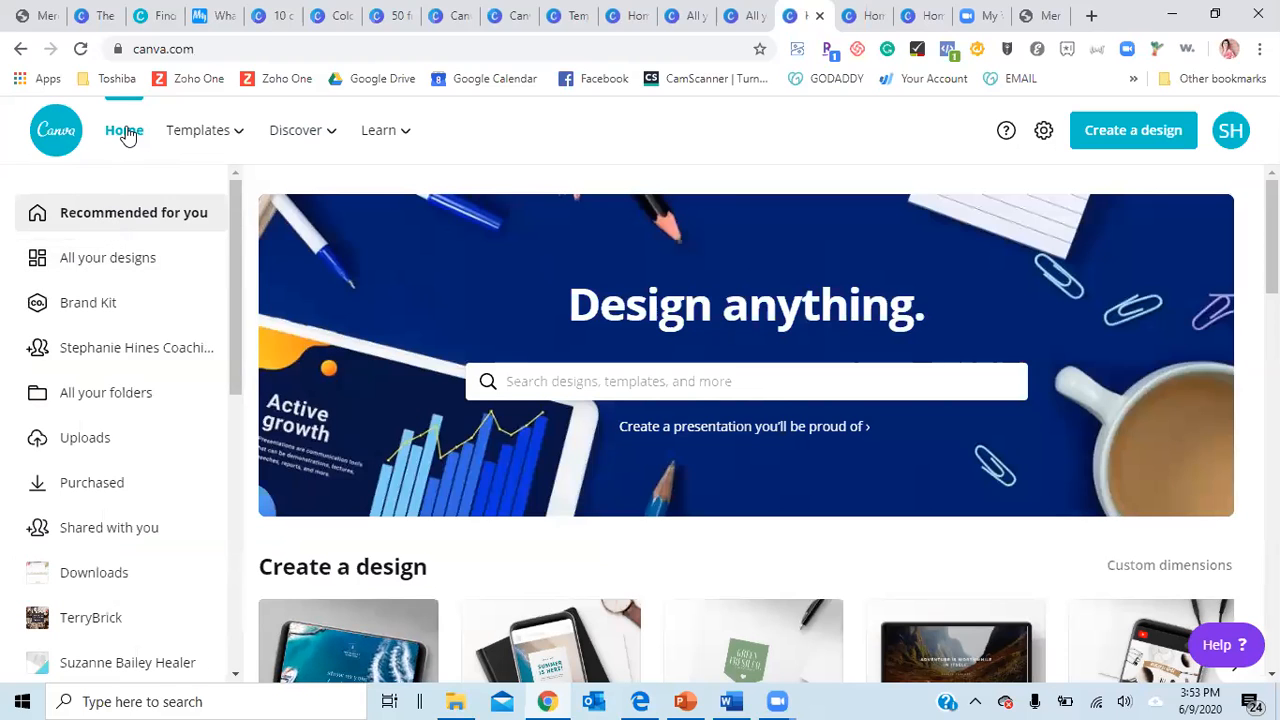
{"action": "left_click", "coordinate": [586, 376]}
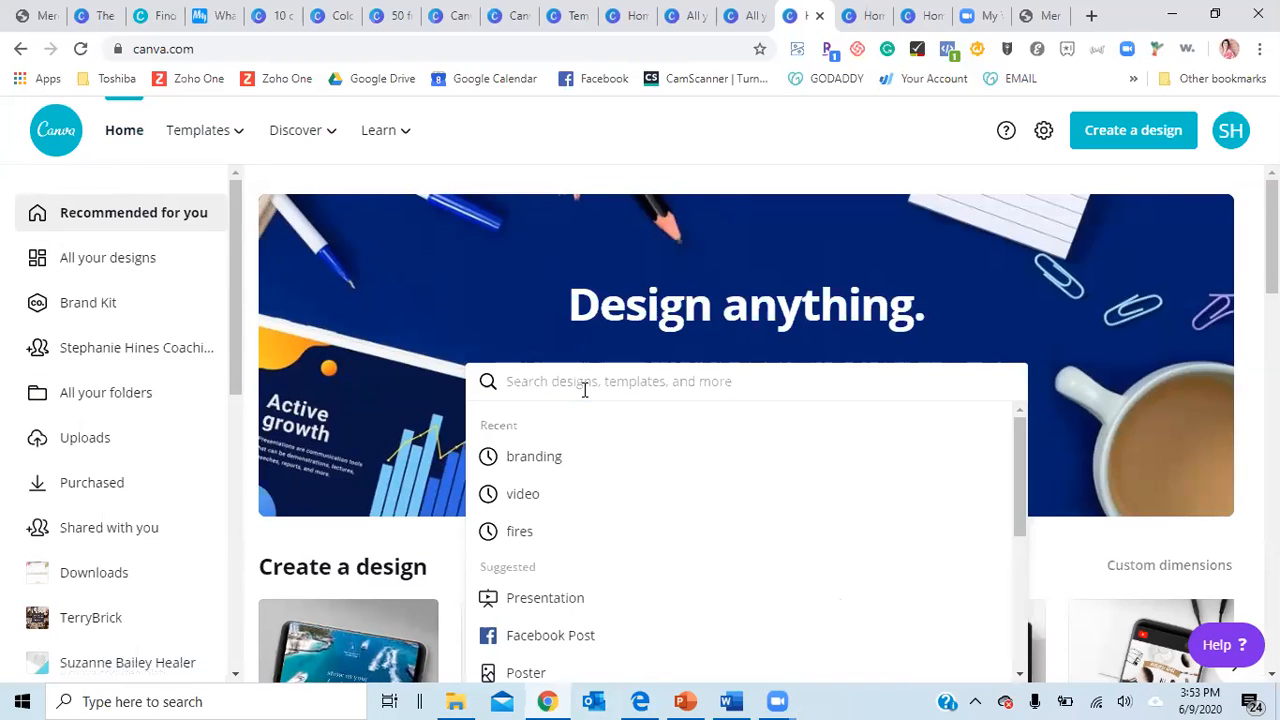
{"action": "left_click", "coordinate": [529, 500]}
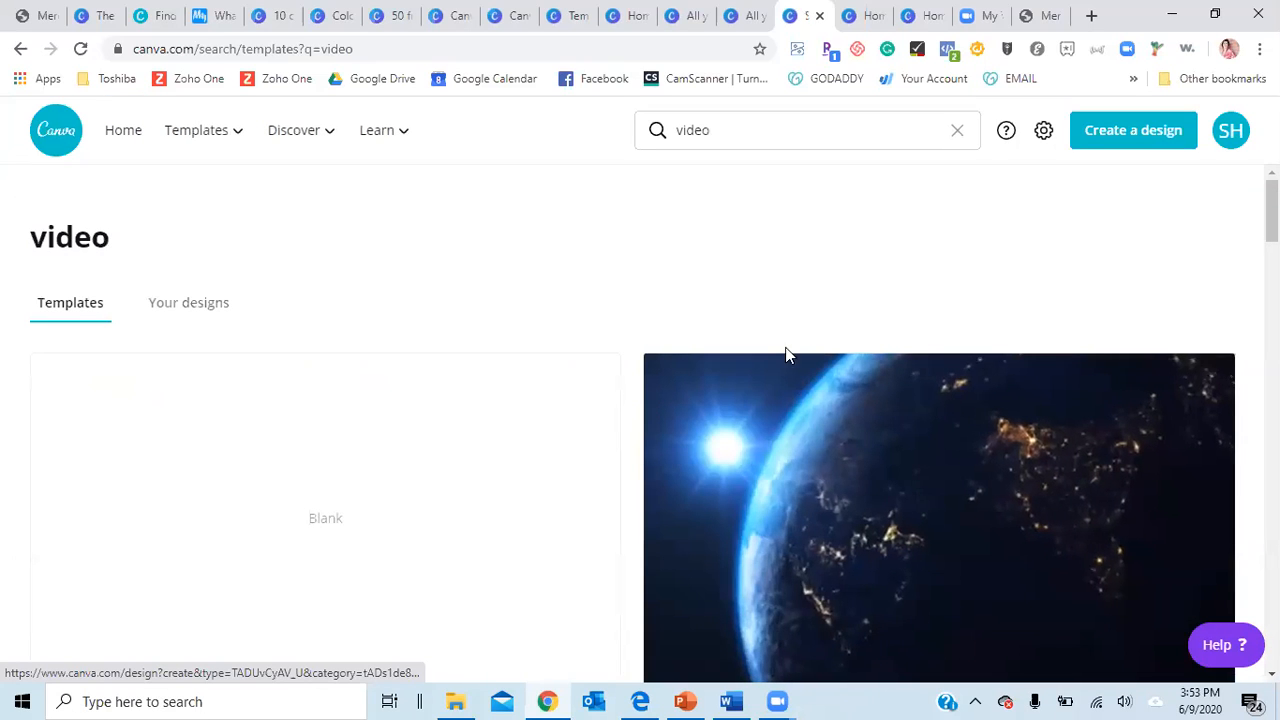
{"action": "scroll", "coordinate": [977, 277], "scroll_direction": "down", "scroll_amount": 5}
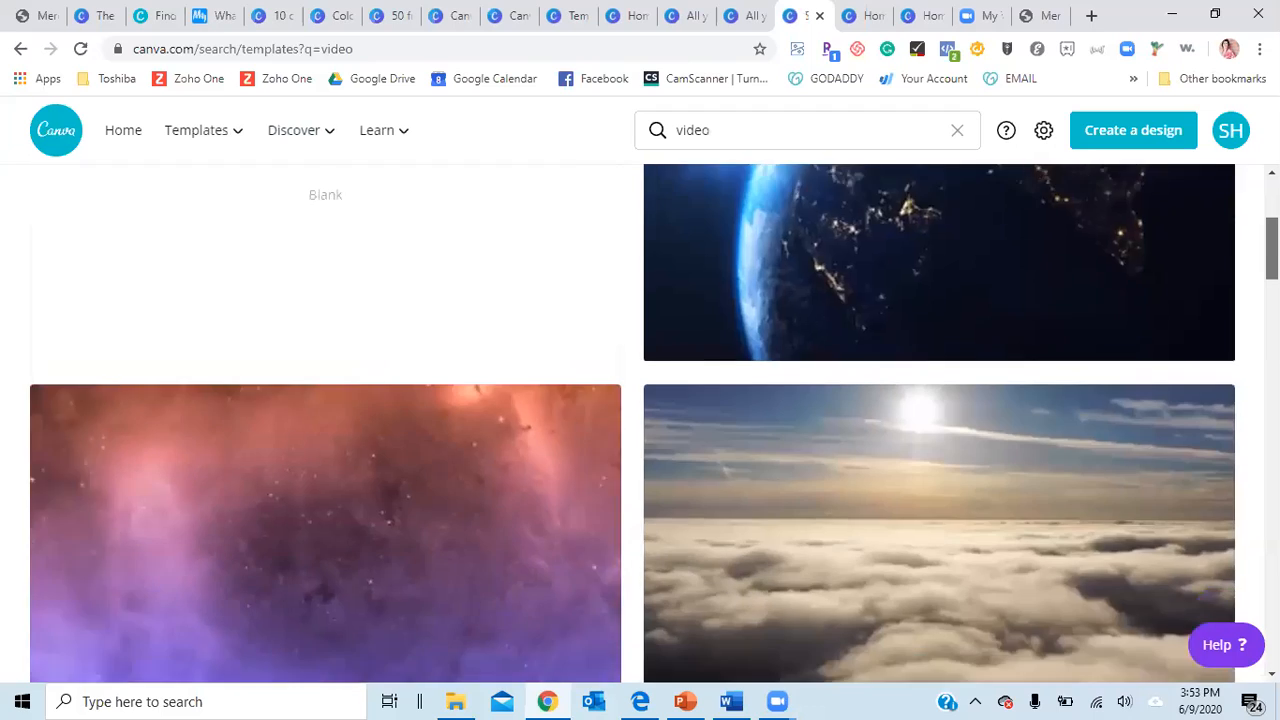
{"action": "scroll", "coordinate": [633, 424], "scroll_direction": "down", "scroll_amount": 3}
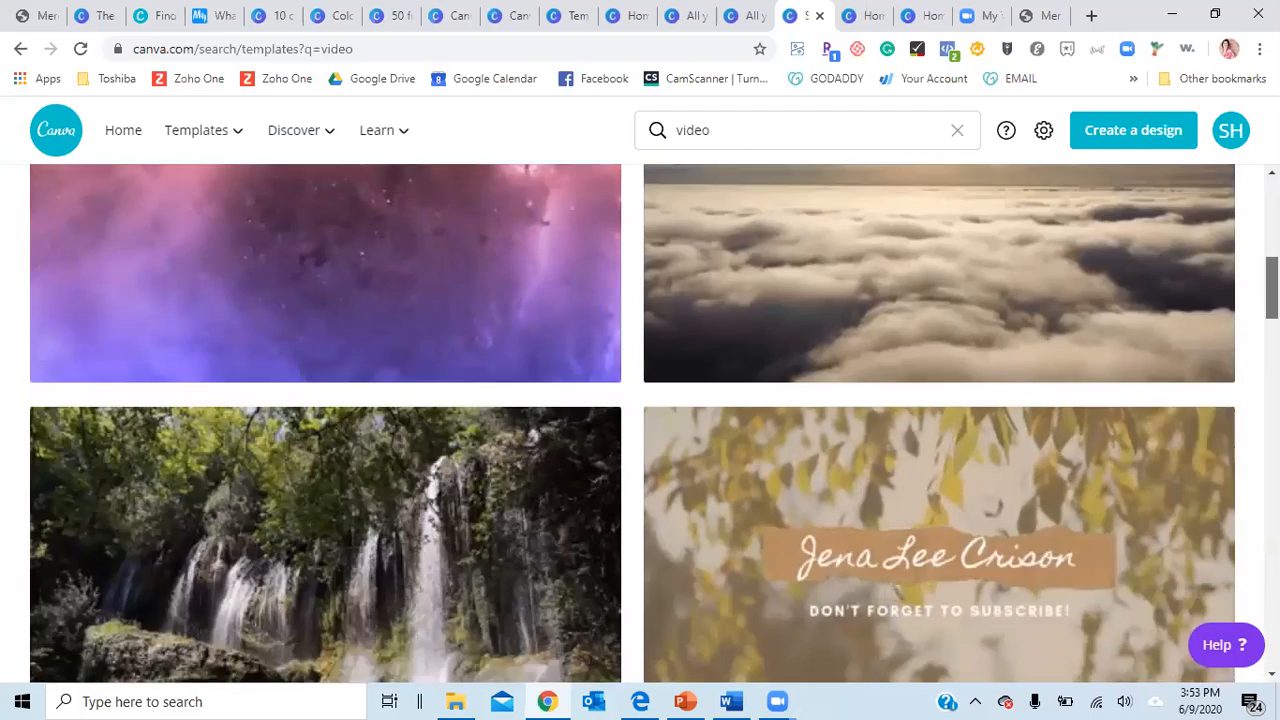
{"action": "scroll", "coordinate": [633, 424], "scroll_direction": "down", "scroll_amount": 3}
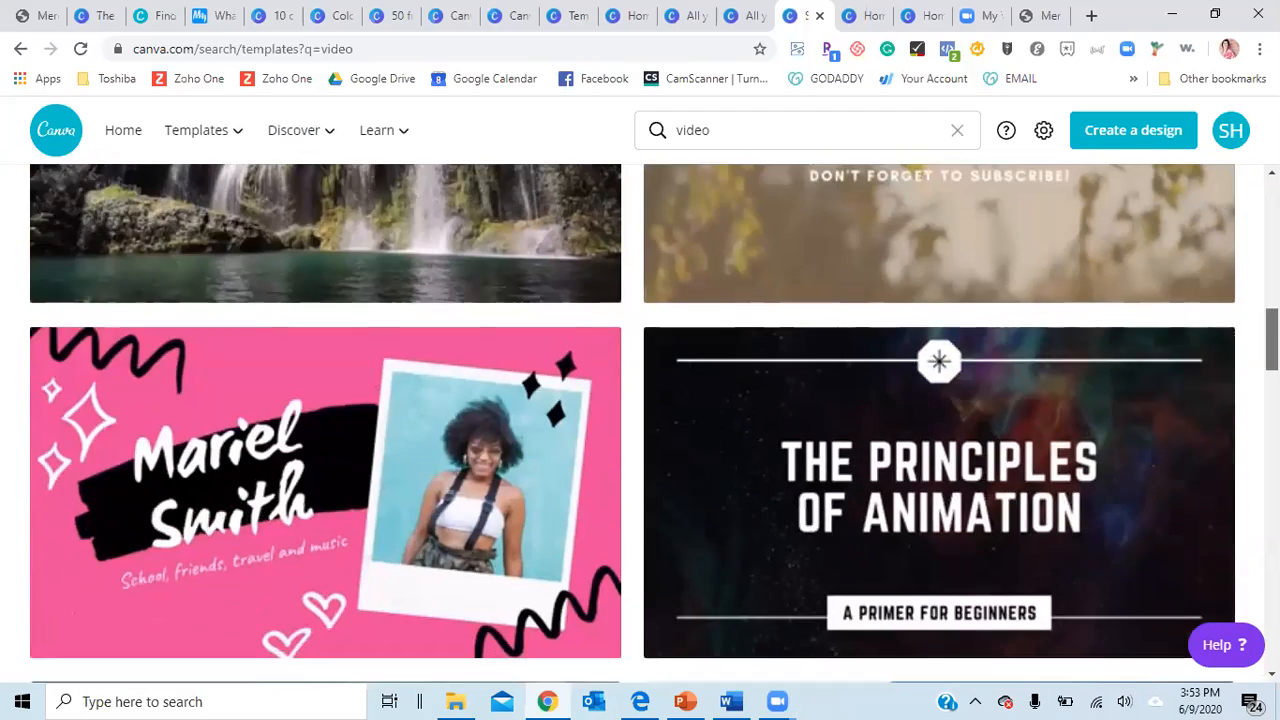
{"action": "scroll", "coordinate": [633, 424], "scroll_direction": "down", "scroll_amount": 1}
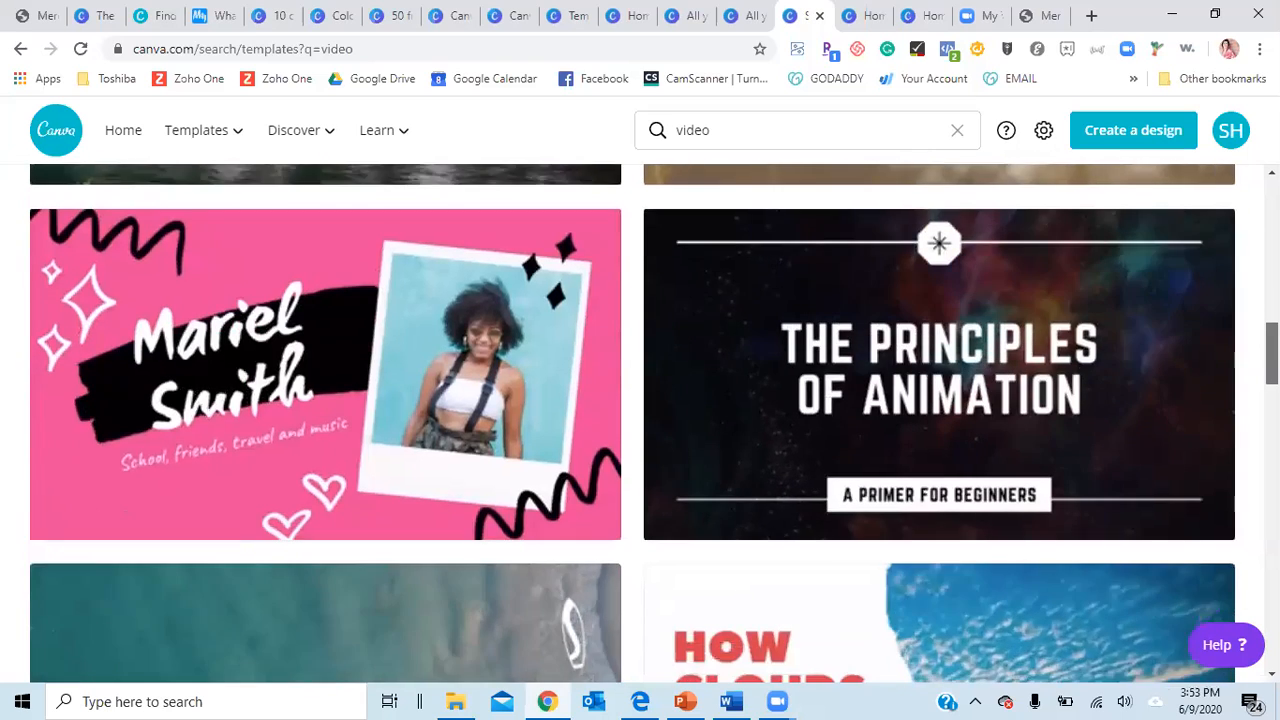
{"action": "scroll", "coordinate": [633, 424], "scroll_direction": "down", "scroll_amount": 2}
{"action": "scroll", "coordinate": [633, 424], "scroll_direction": "down", "scroll_amount": 4}
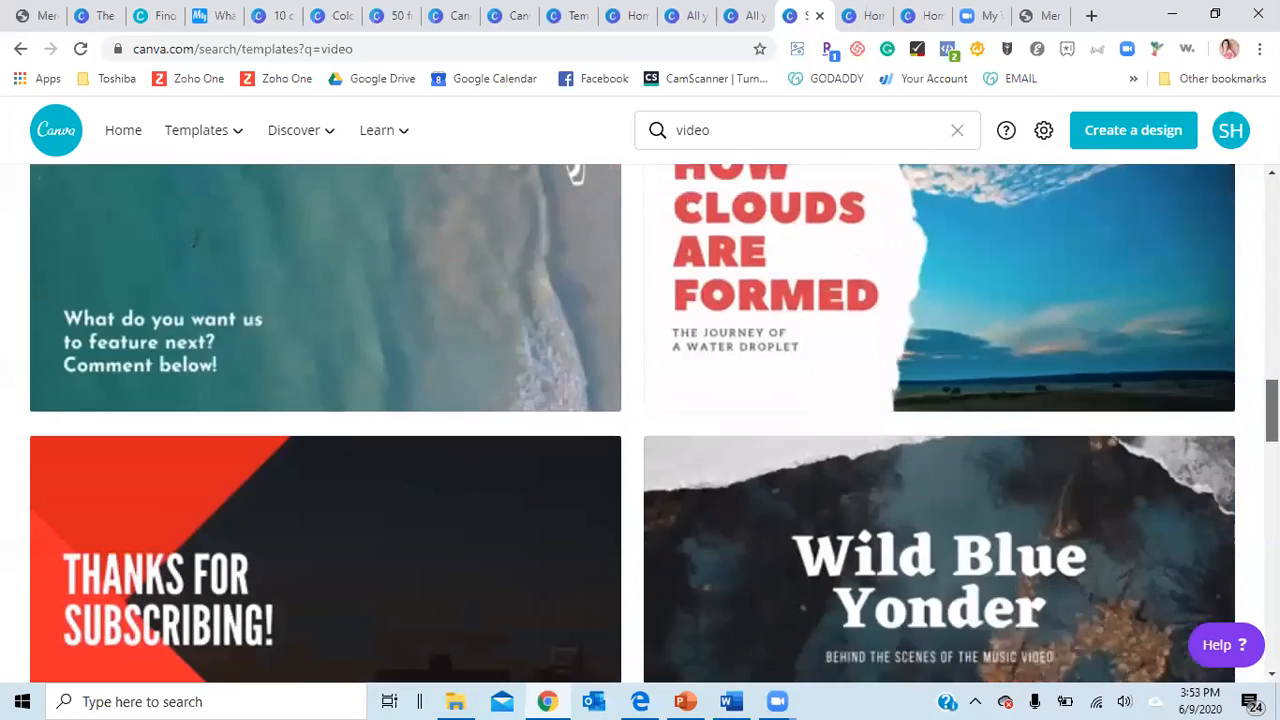
{"action": "scroll", "coordinate": [633, 424], "scroll_direction": "down", "scroll_amount": 3}
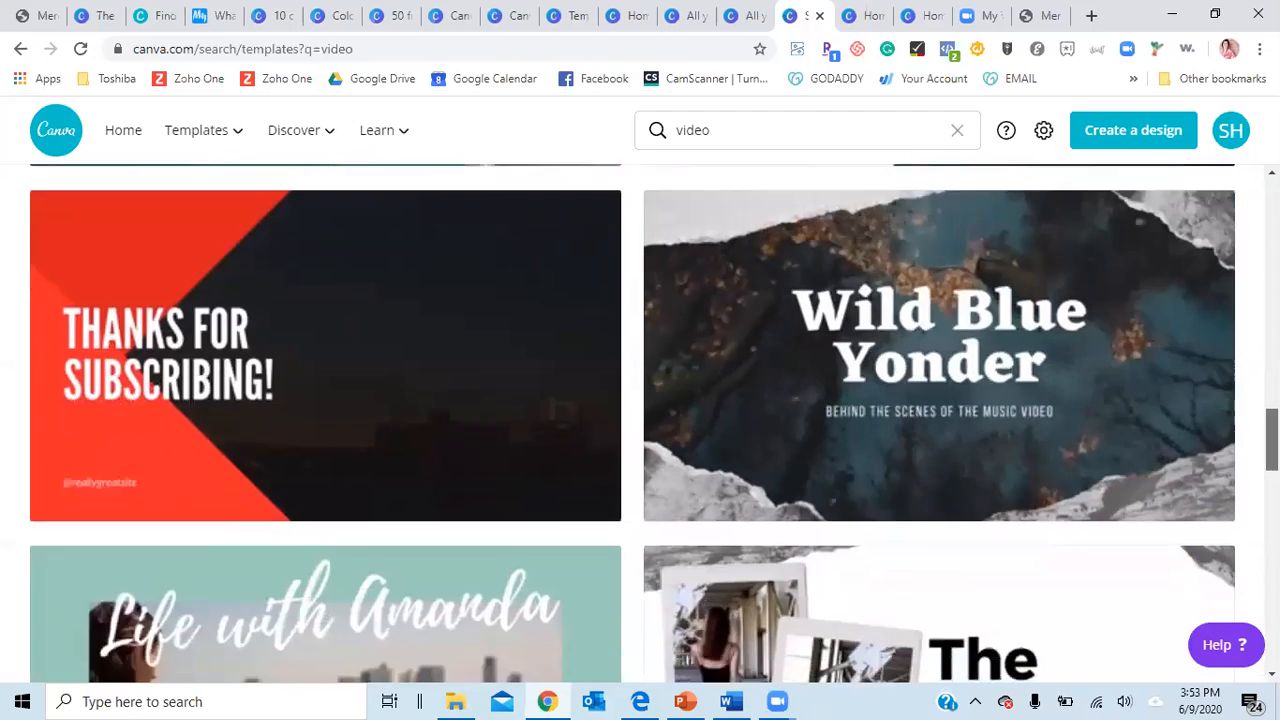
{"action": "scroll", "coordinate": [633, 424], "scroll_direction": "down", "scroll_amount": 3}
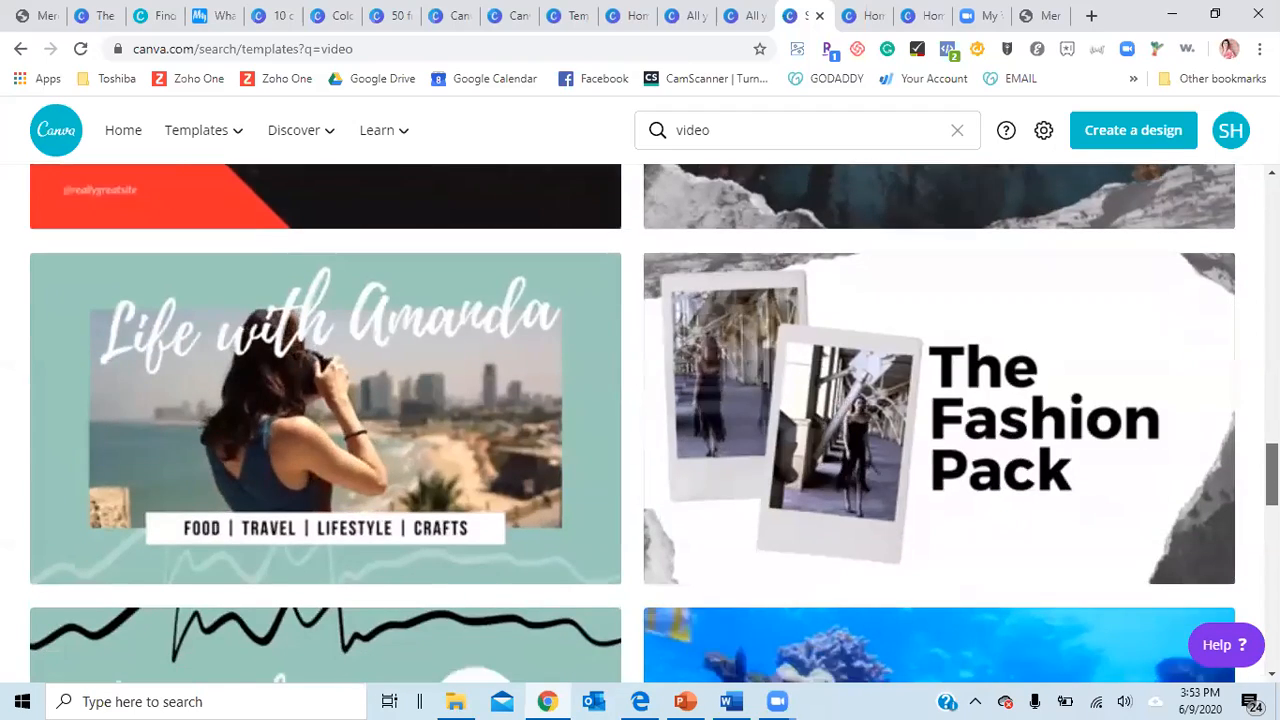
{"action": "scroll", "coordinate": [633, 424], "scroll_direction": "down", "scroll_amount": 7}
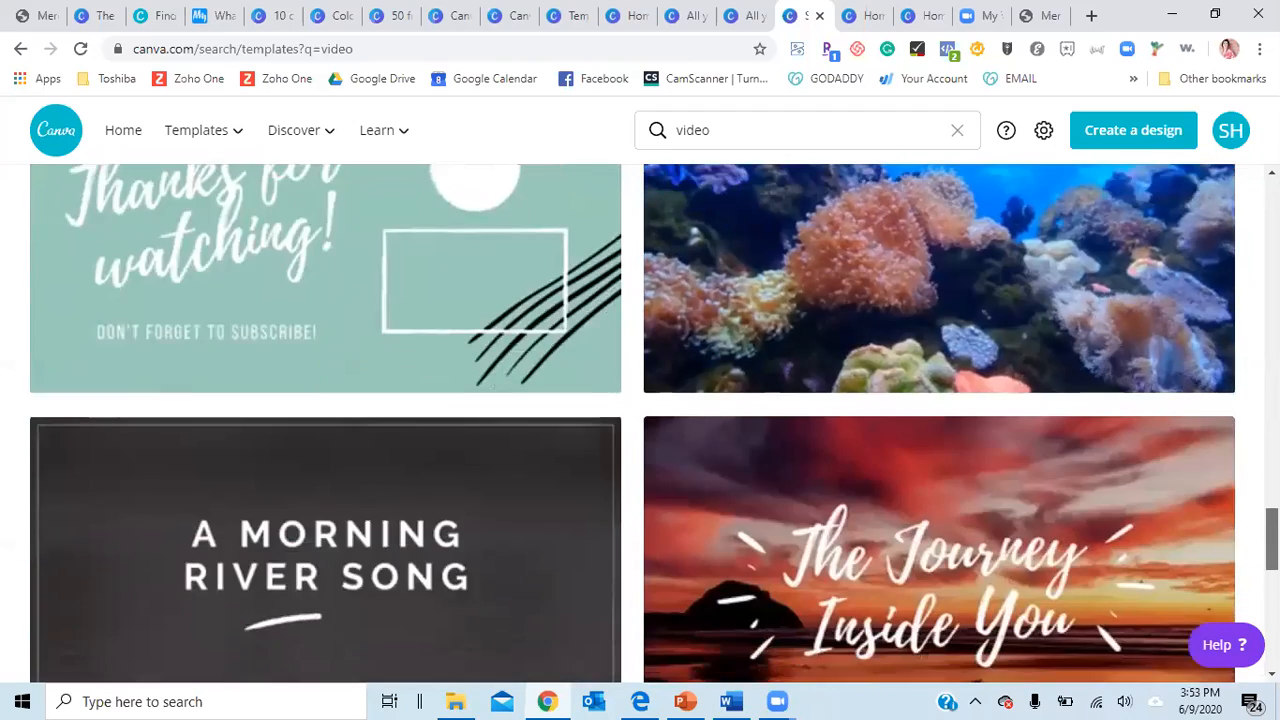
{"action": "scroll", "coordinate": [633, 424], "scroll_direction": "down", "scroll_amount": 2}
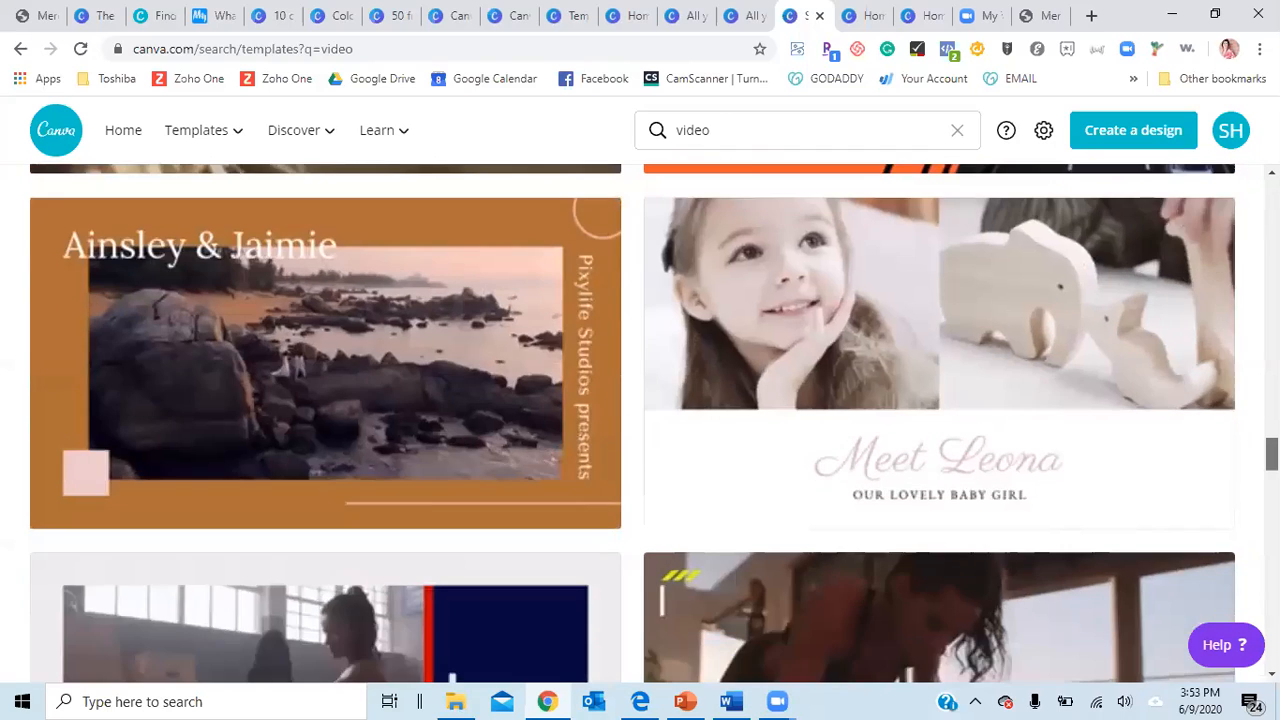
{"action": "scroll", "coordinate": [633, 424], "scroll_direction": "up", "scroll_amount": 20}
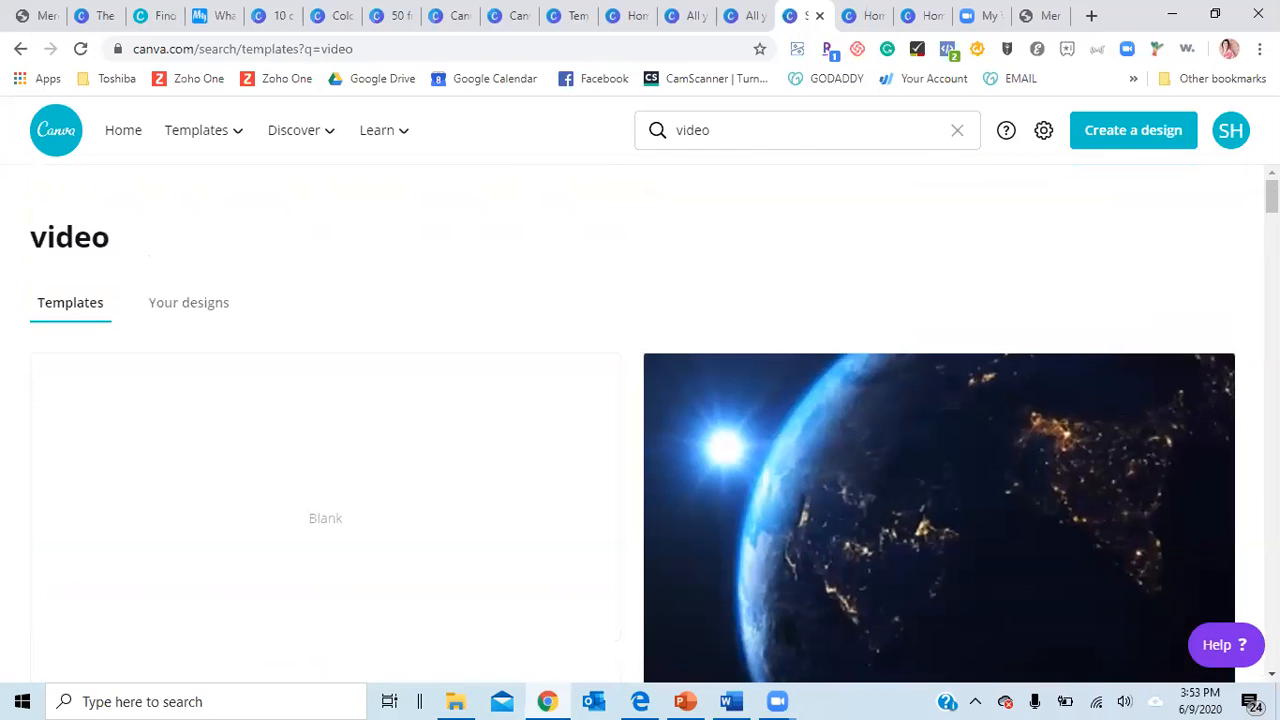
Replace the template search with 'presentation'
{"action": "left_click", "coordinate": [721, 136]}
{"action": "key", "text": "BackSpace"}
{"action": "key", "text": "BackSpace"}
{"action": "key", "text": "BackSpace"}
{"action": "key", "text": "BackSpace"}
{"action": "key", "text": "BackSpace"}
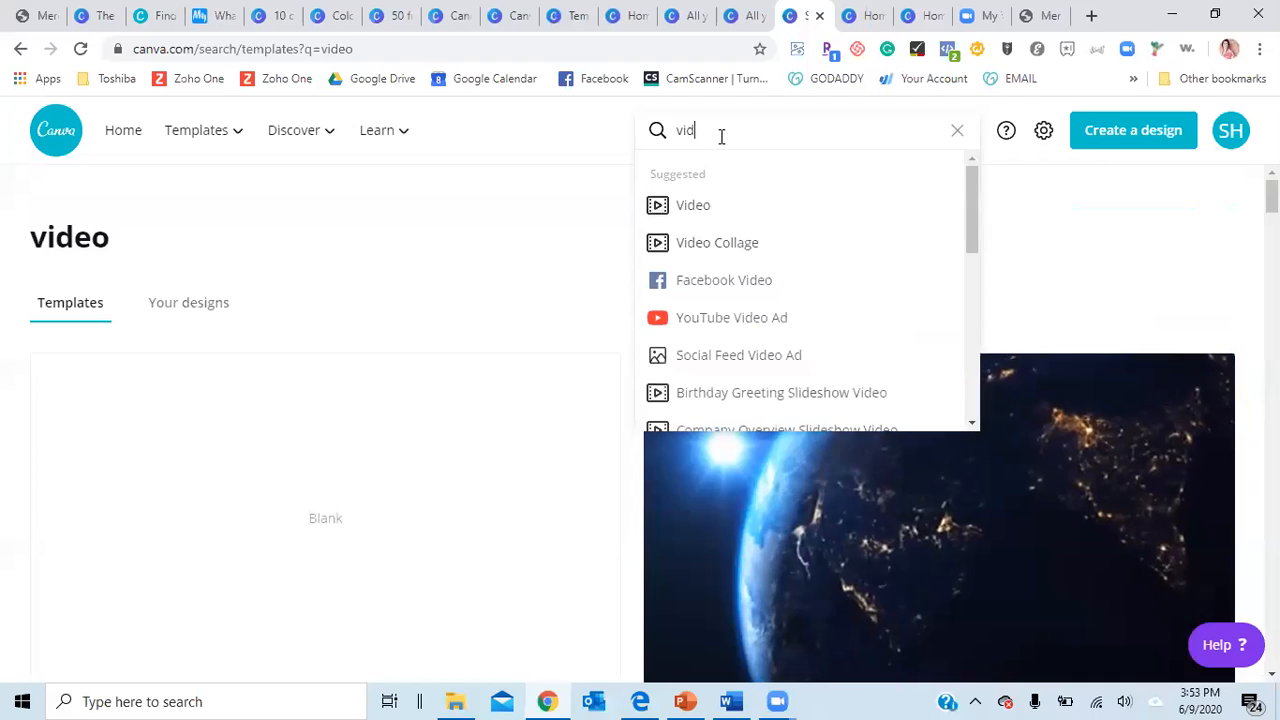
{"action": "type", "text": "presentation"}
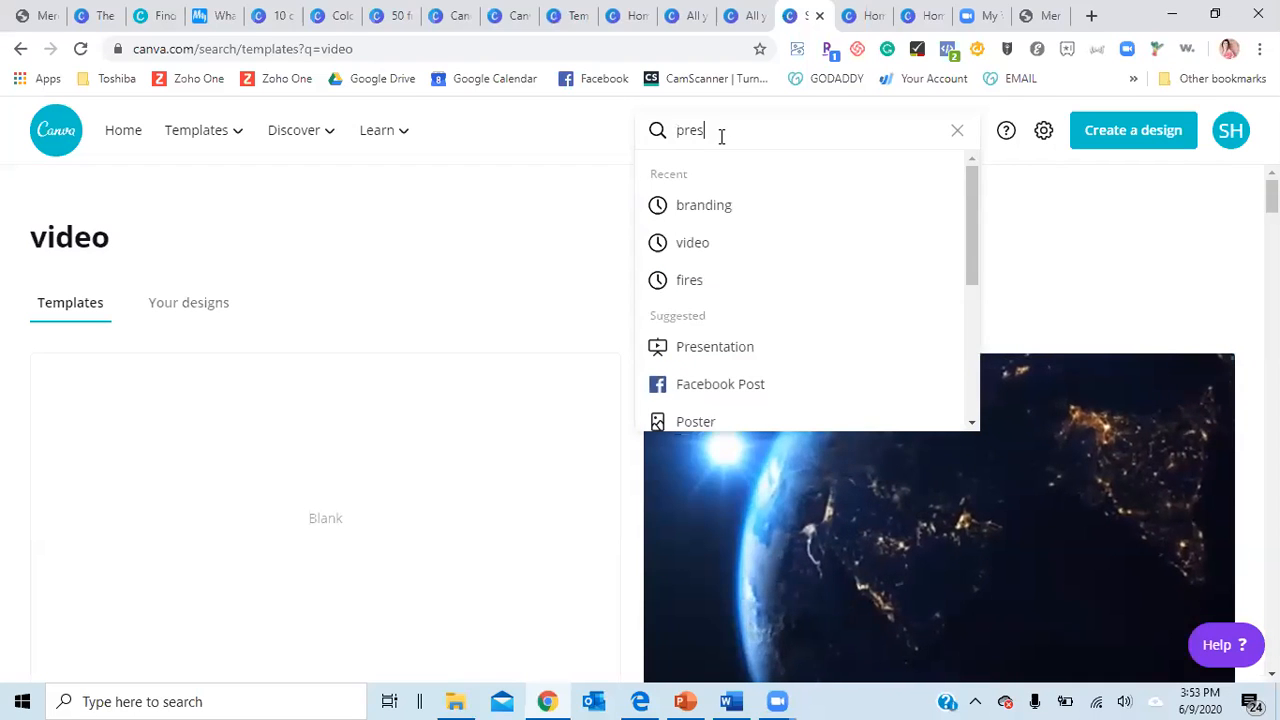
{"action": "key", "text": "Return"}
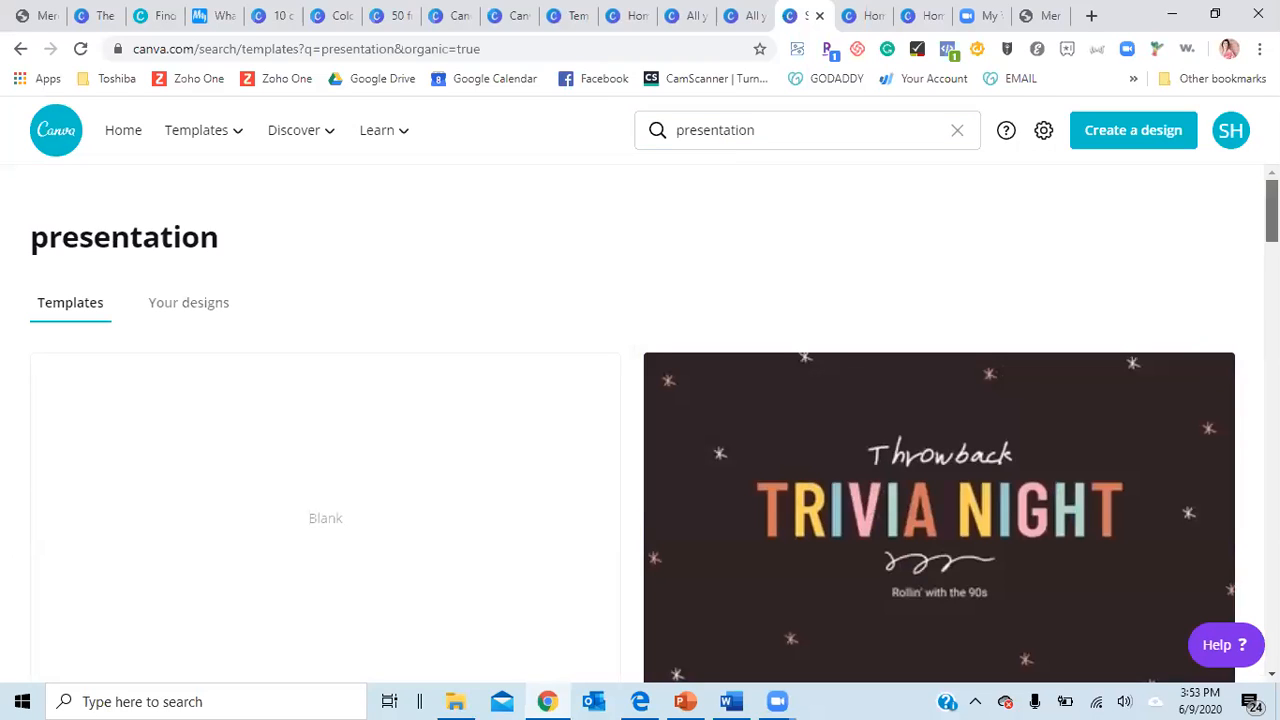
Open the Pink and White Social Media Strategy presentation and bring up its Present options
{"action": "scroll", "coordinate": [633, 447], "scroll_direction": "down", "scroll_amount": 3}
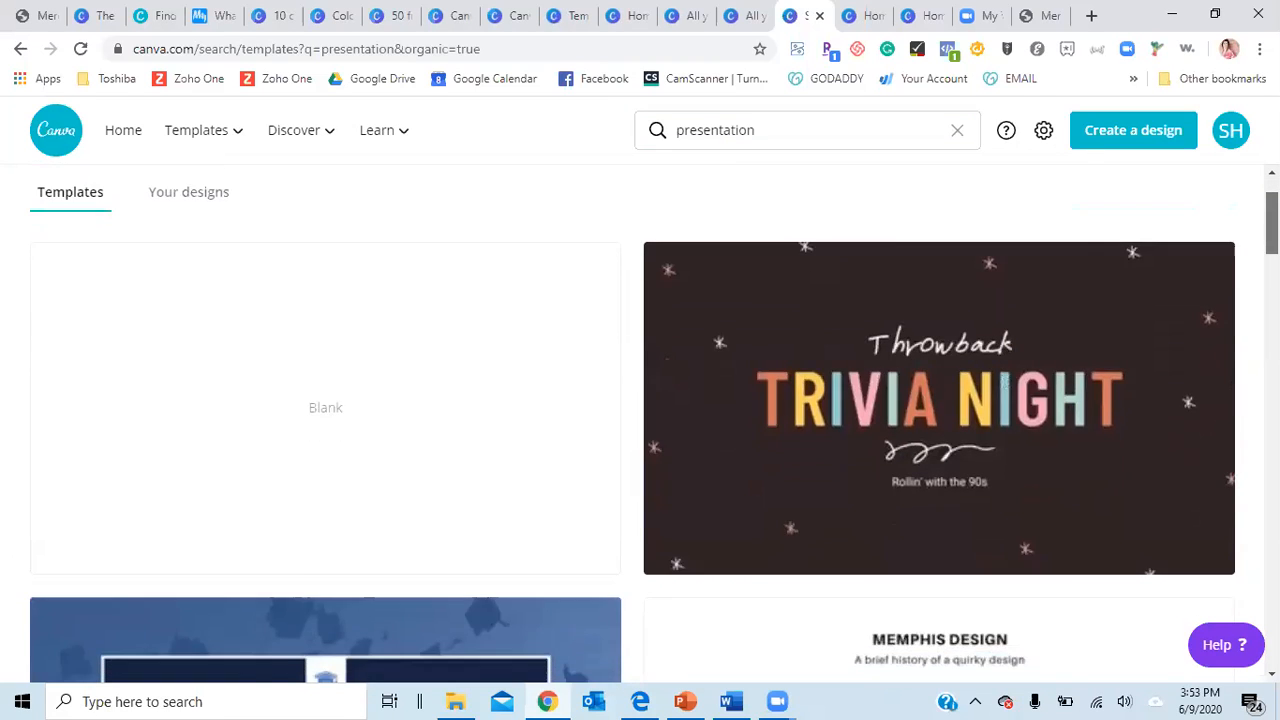
{"action": "scroll", "coordinate": [633, 447], "scroll_direction": "down", "scroll_amount": 4}
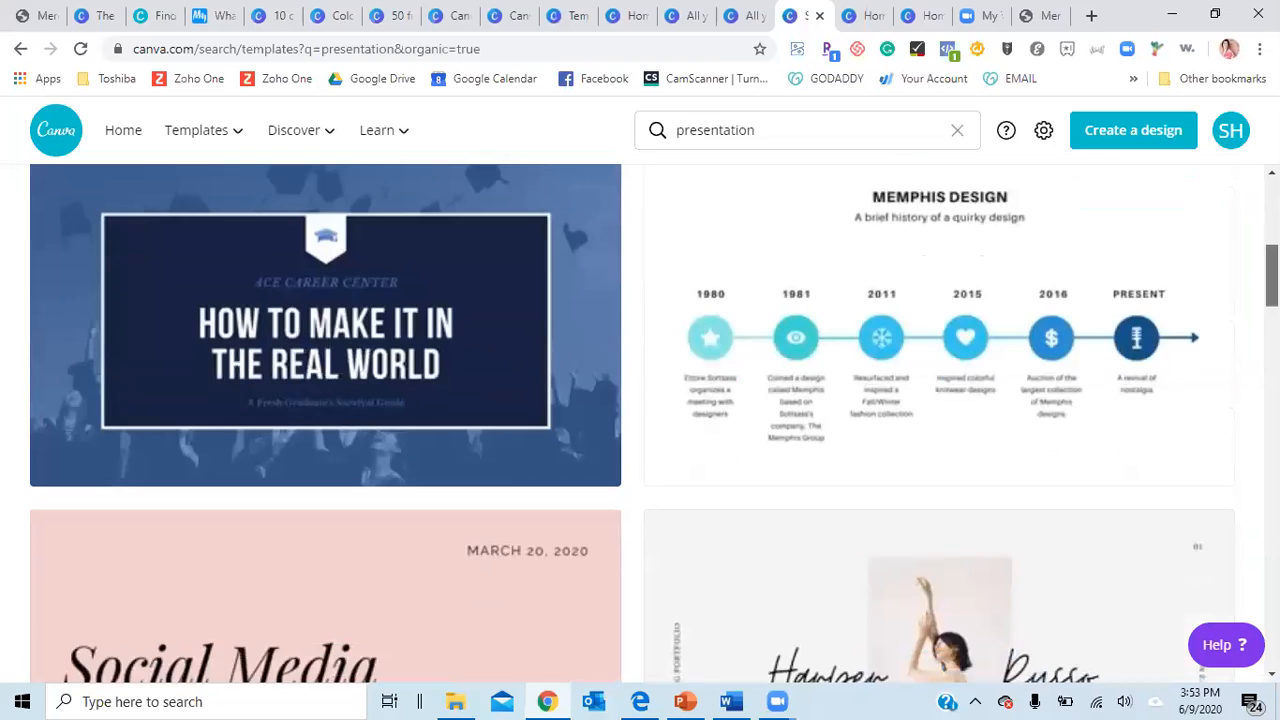
{"action": "scroll", "coordinate": [633, 424], "scroll_direction": "down", "scroll_amount": 3}
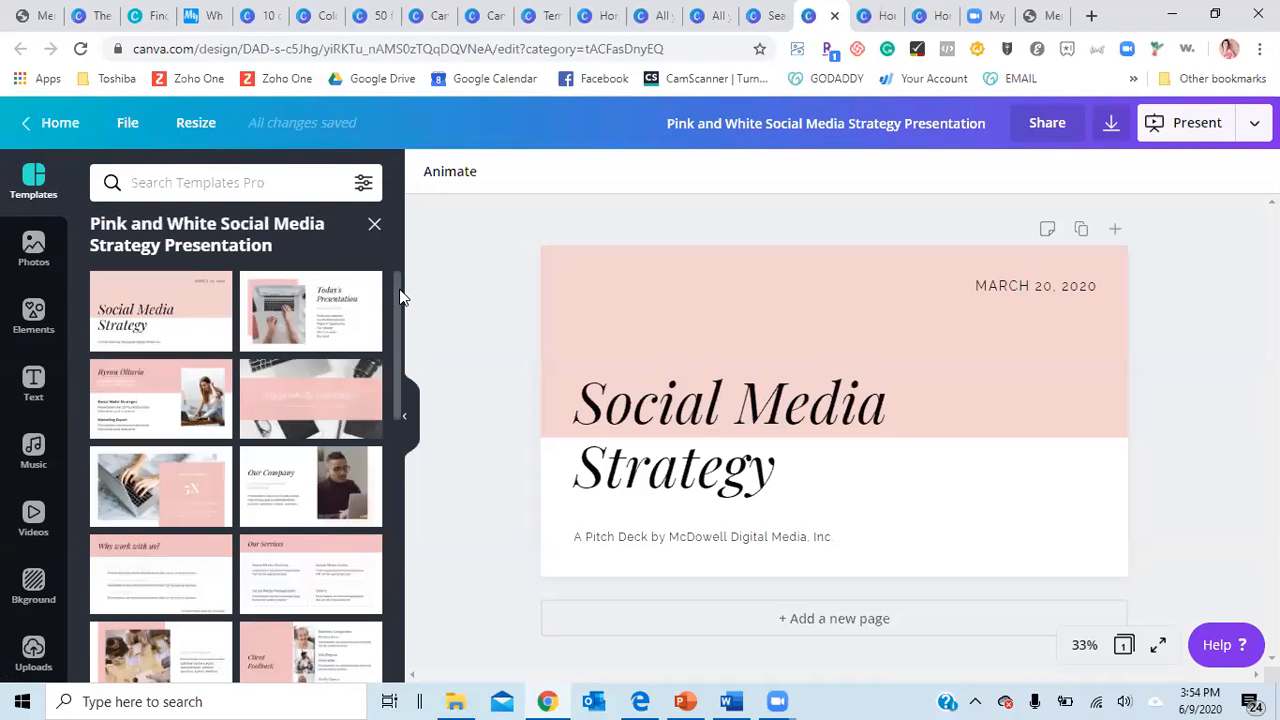
{"action": "left_click_drag", "start_coordinate": [399, 297], "coordinate": [406, 558]}
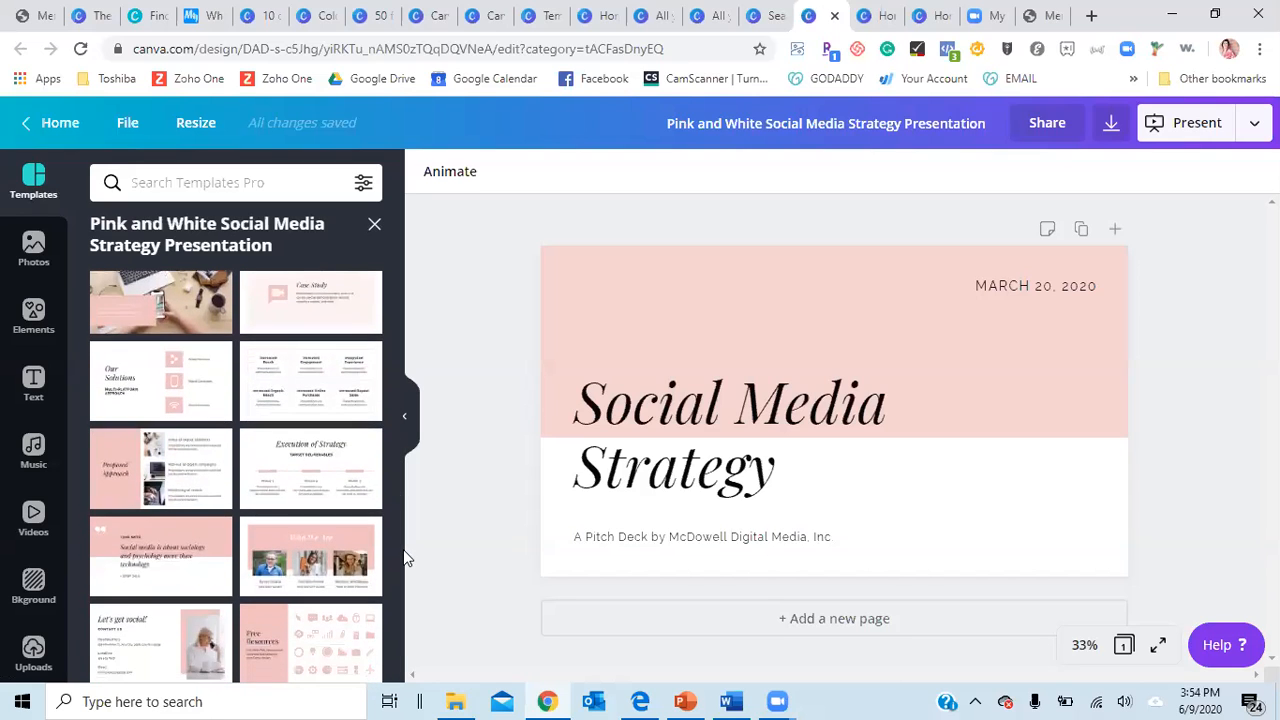
{"action": "left_click", "coordinate": [1192, 128]}
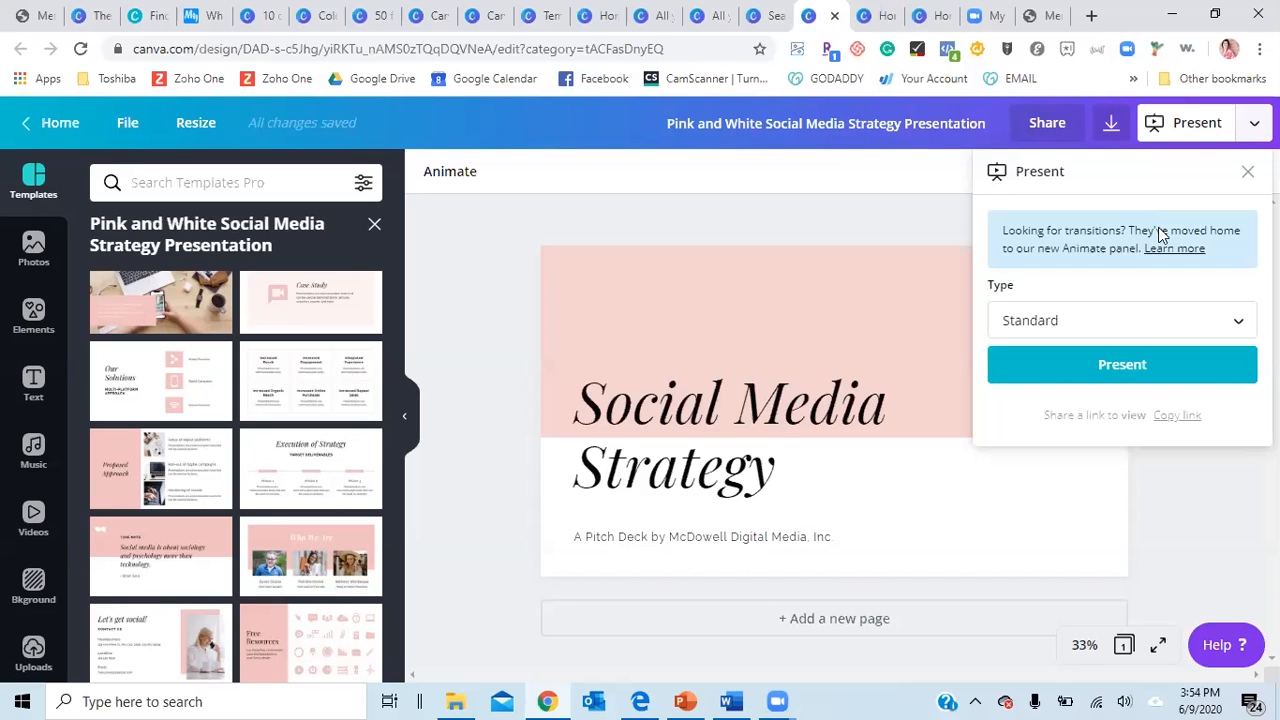
Present the Social Media Strategy deck full screen, exit, return to Canva home, then switch to PowerPoint
{"action": "left_click", "coordinate": [1106, 364]}
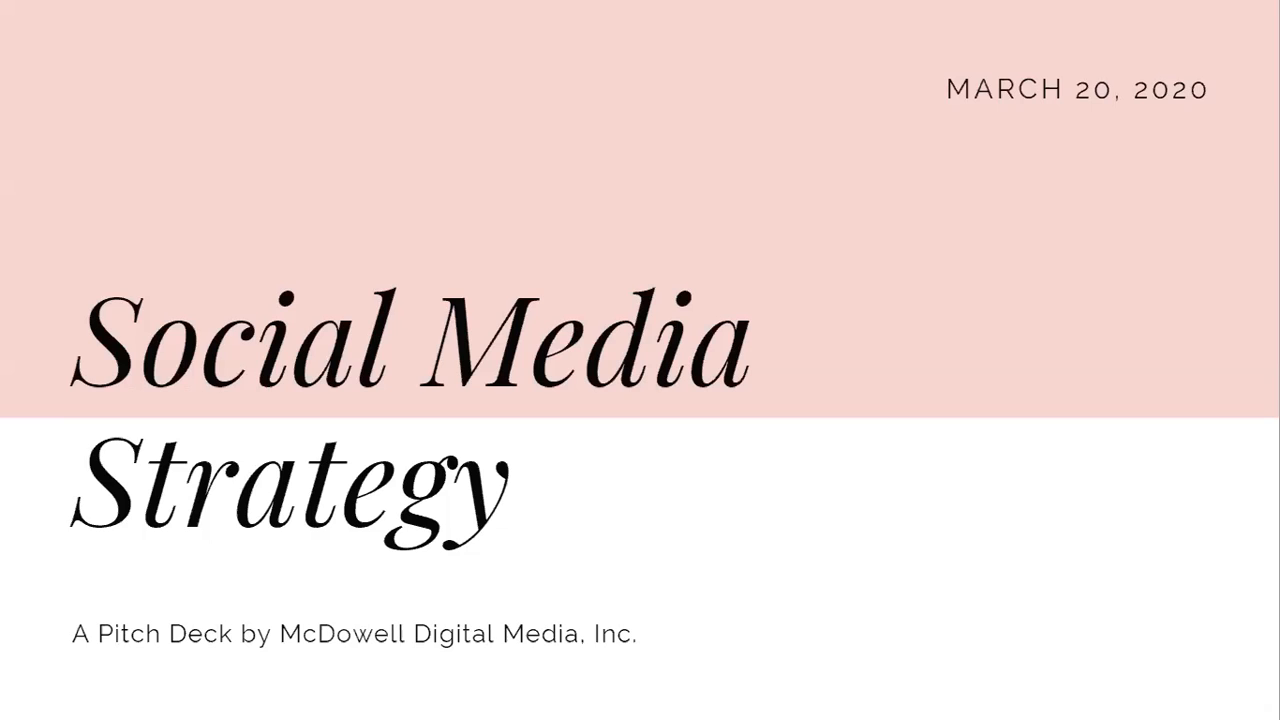
{"action": "key", "text": "Escape"}
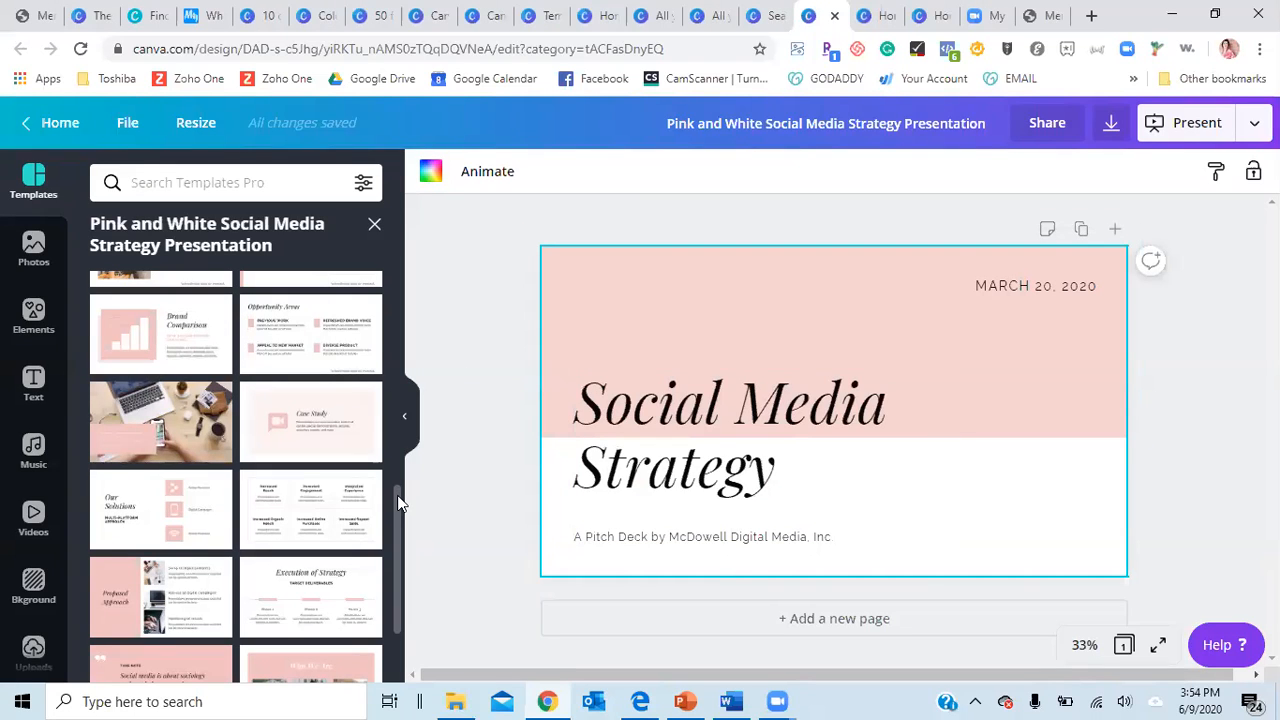
{"action": "left_click_drag", "start_coordinate": [398, 505], "coordinate": [400, 263]}
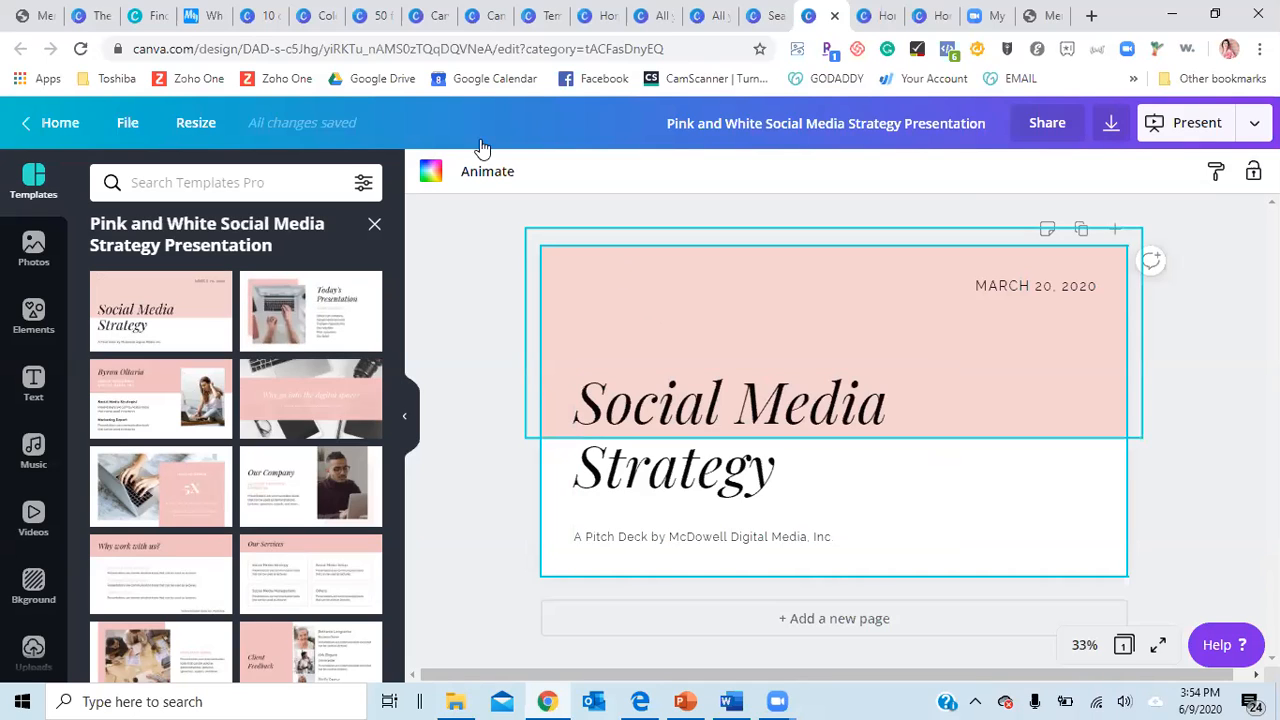
{"action": "left_click", "coordinate": [56, 122]}
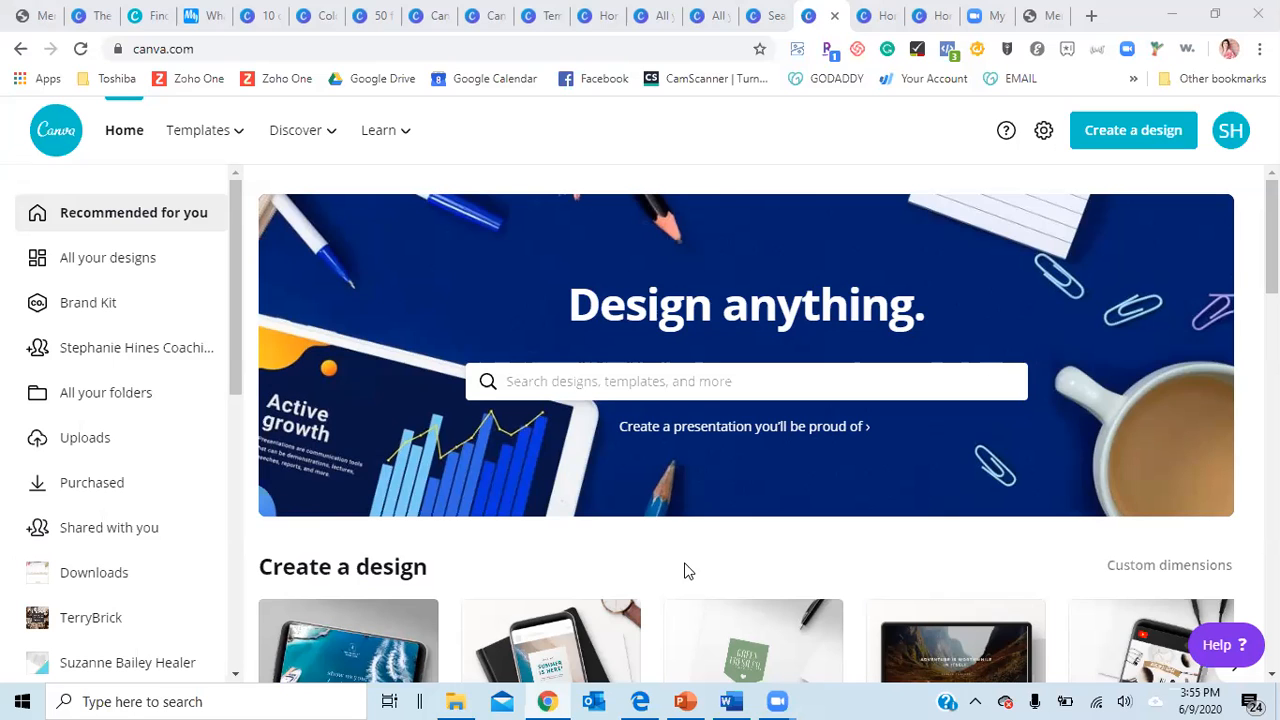
{"action": "left_click", "coordinate": [685, 701]}
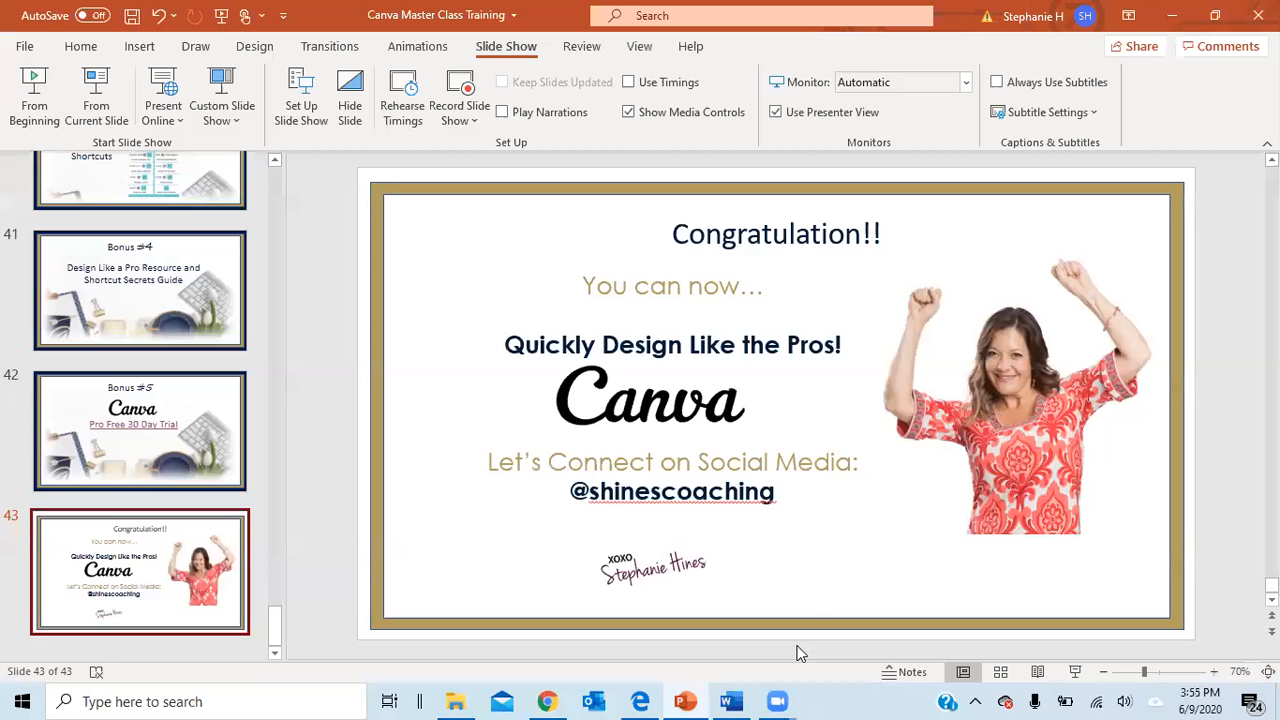
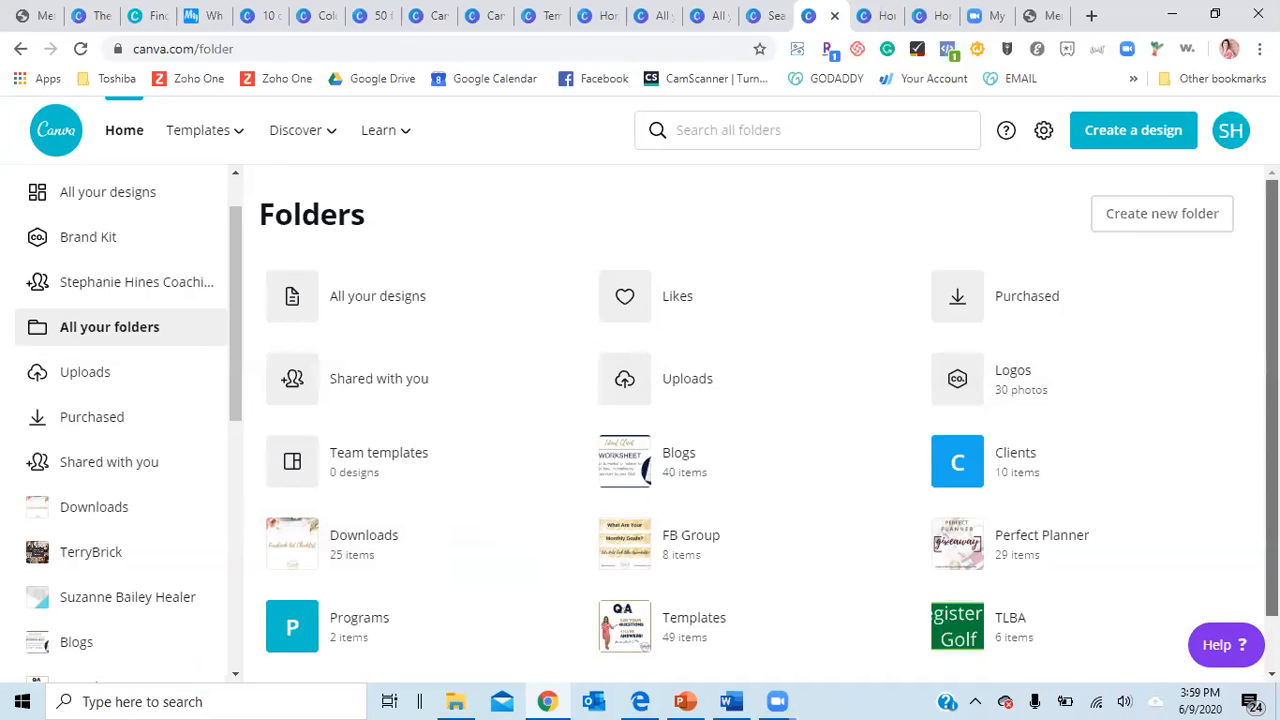
Scroll down the Folders page listing Blogs, Clients, Downloads, Templates and TLBA
{"action": "scroll", "coordinate": [760, 430], "scroll_direction": "down", "scroll_amount": 1}
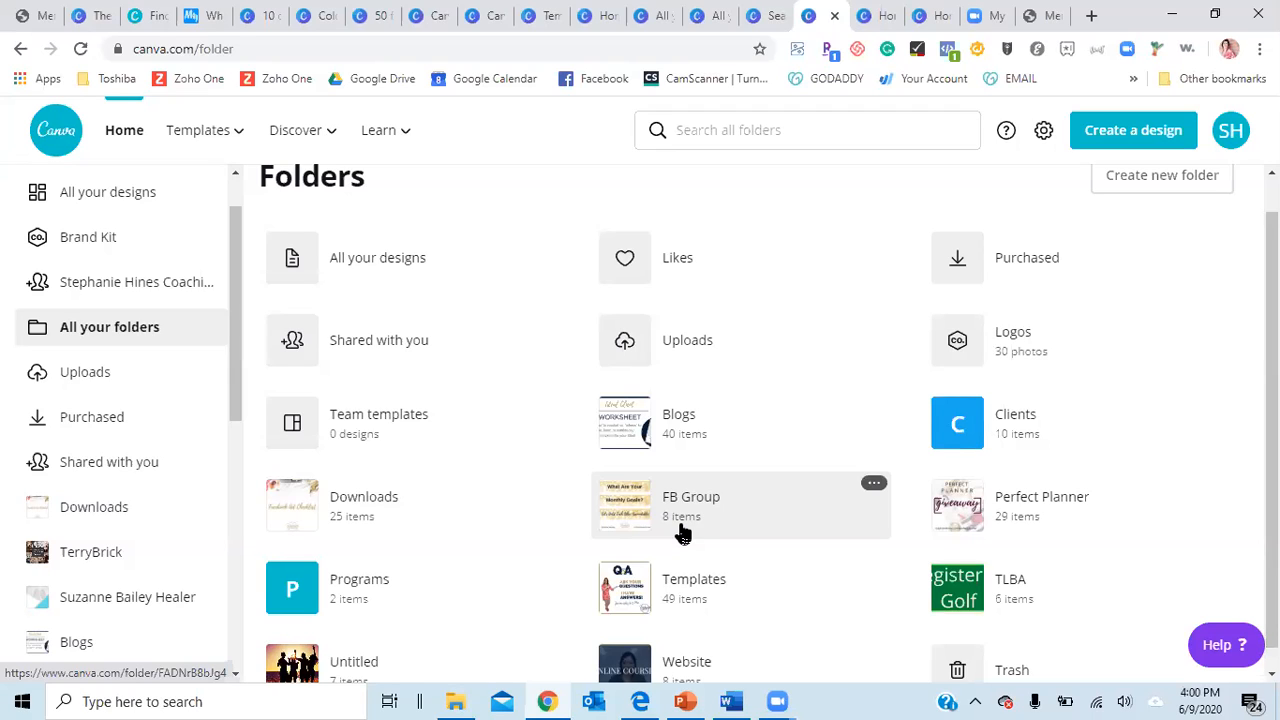
{"action": "left_click", "coordinate": [362, 520]}
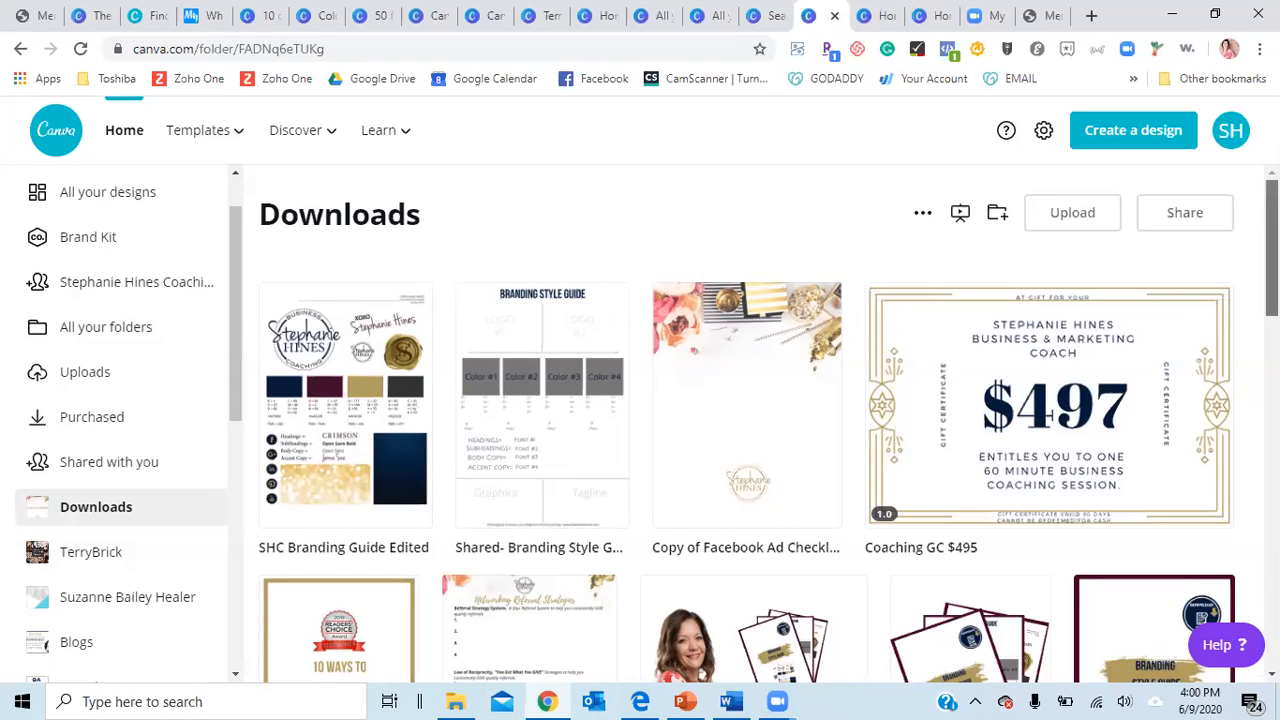
{"action": "scroll", "coordinate": [746, 424], "scroll_direction": "down", "scroll_amount": 4}
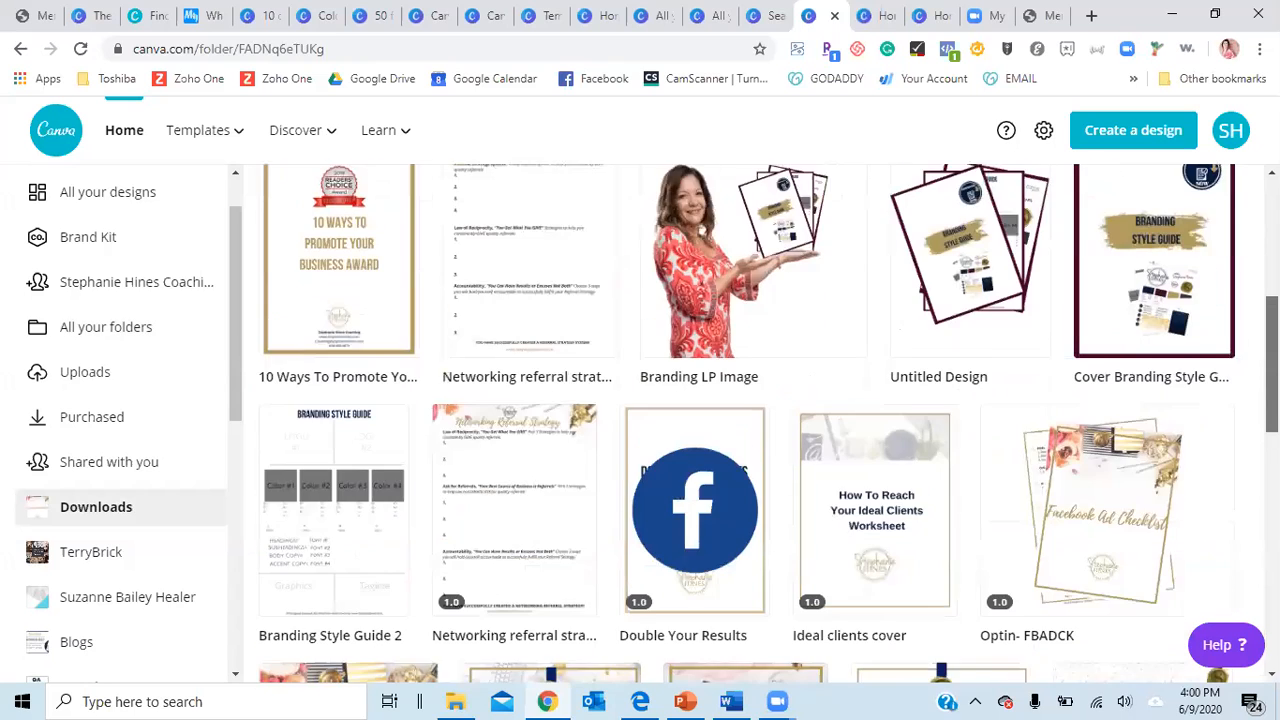
{"action": "scroll", "coordinate": [1148, 228], "scroll_direction": "down", "scroll_amount": 1}
{"action": "scroll", "coordinate": [1148, 228], "scroll_direction": "down", "scroll_amount": 2}
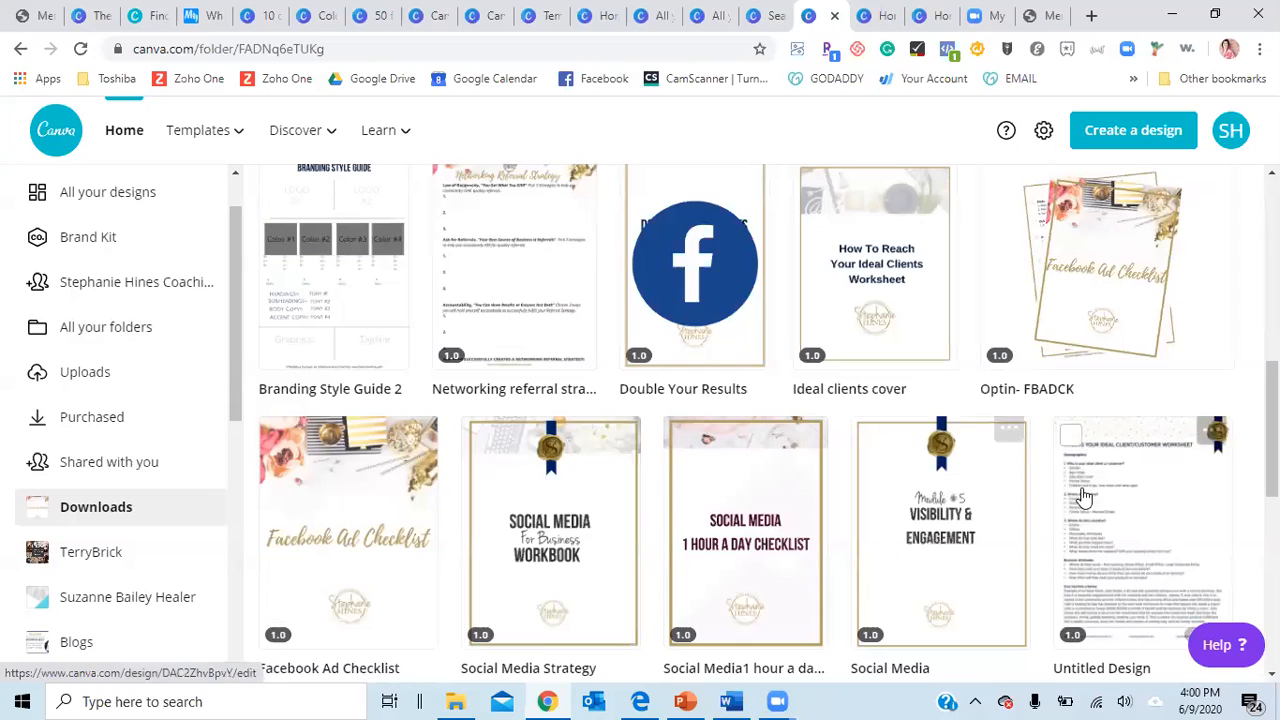
{"action": "left_click", "coordinate": [22, 50]}
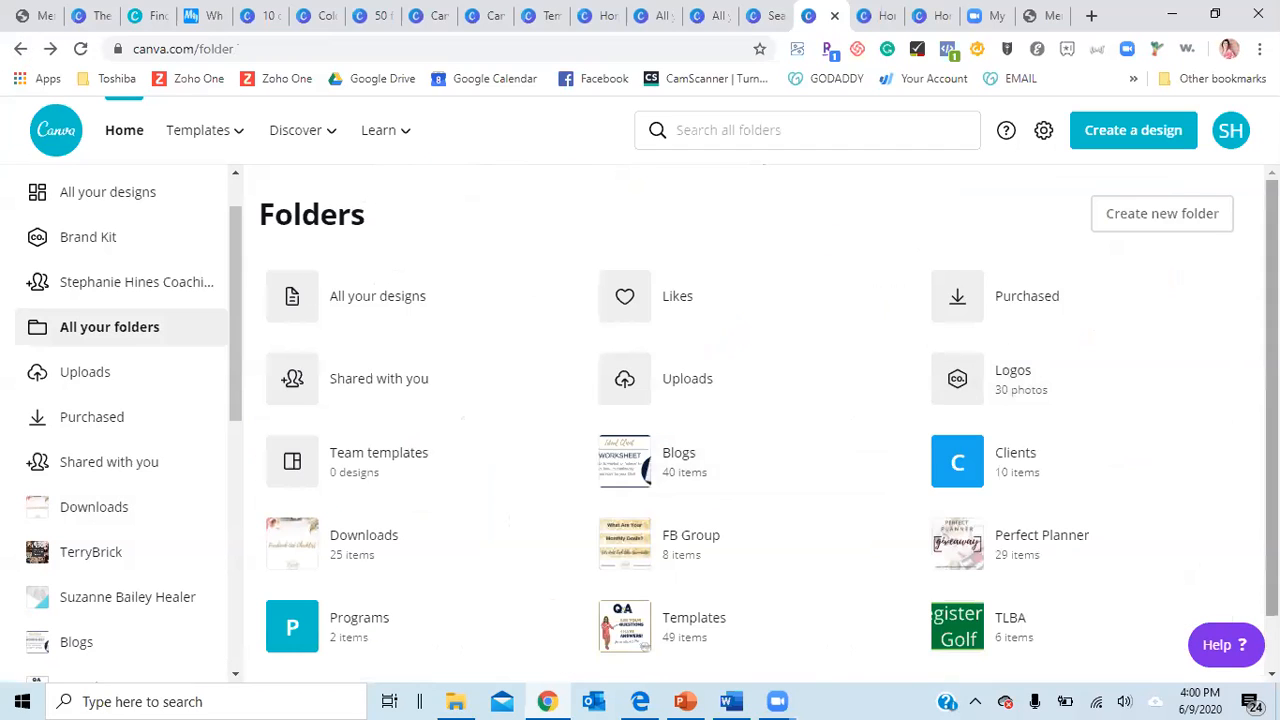
{"action": "scroll", "coordinate": [750, 420], "scroll_direction": "down", "scroll_amount": 1}
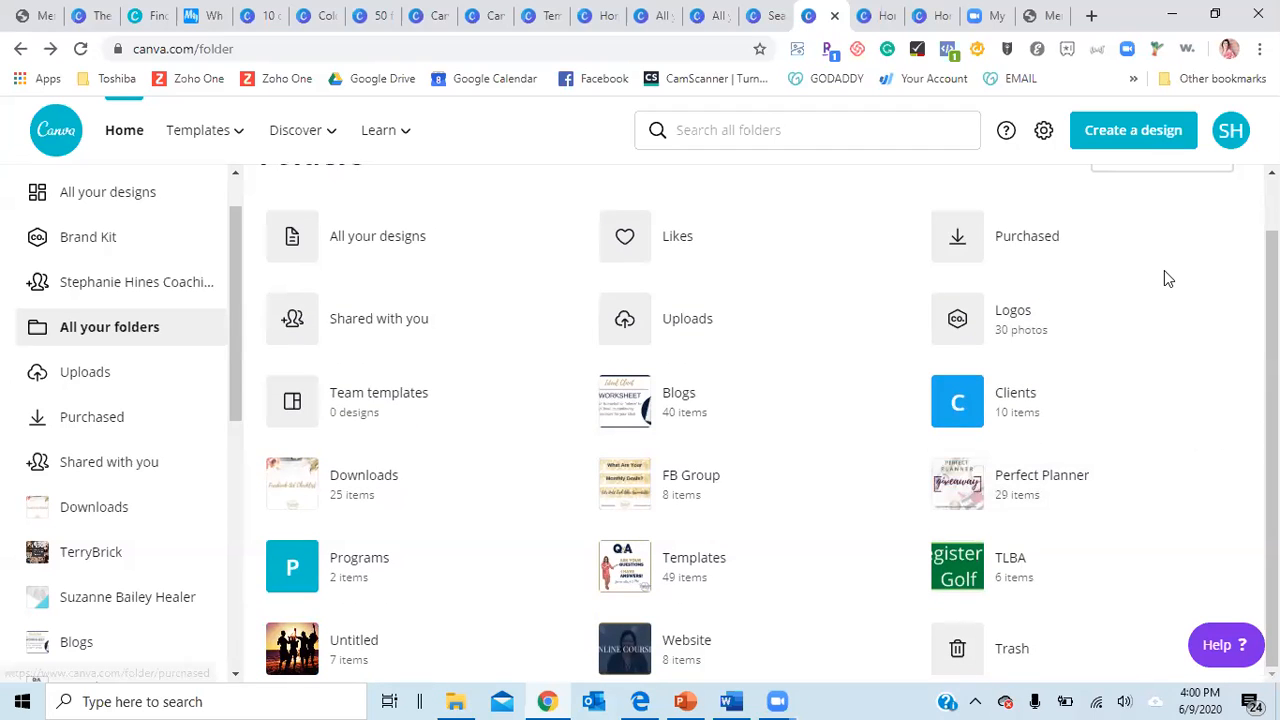
Open Clients > TerryBrick and scroll through its brick-wall photos like TerryBRICK-Frontpage-fill-1024.jpg
{"action": "left_click", "coordinate": [1020, 408]}
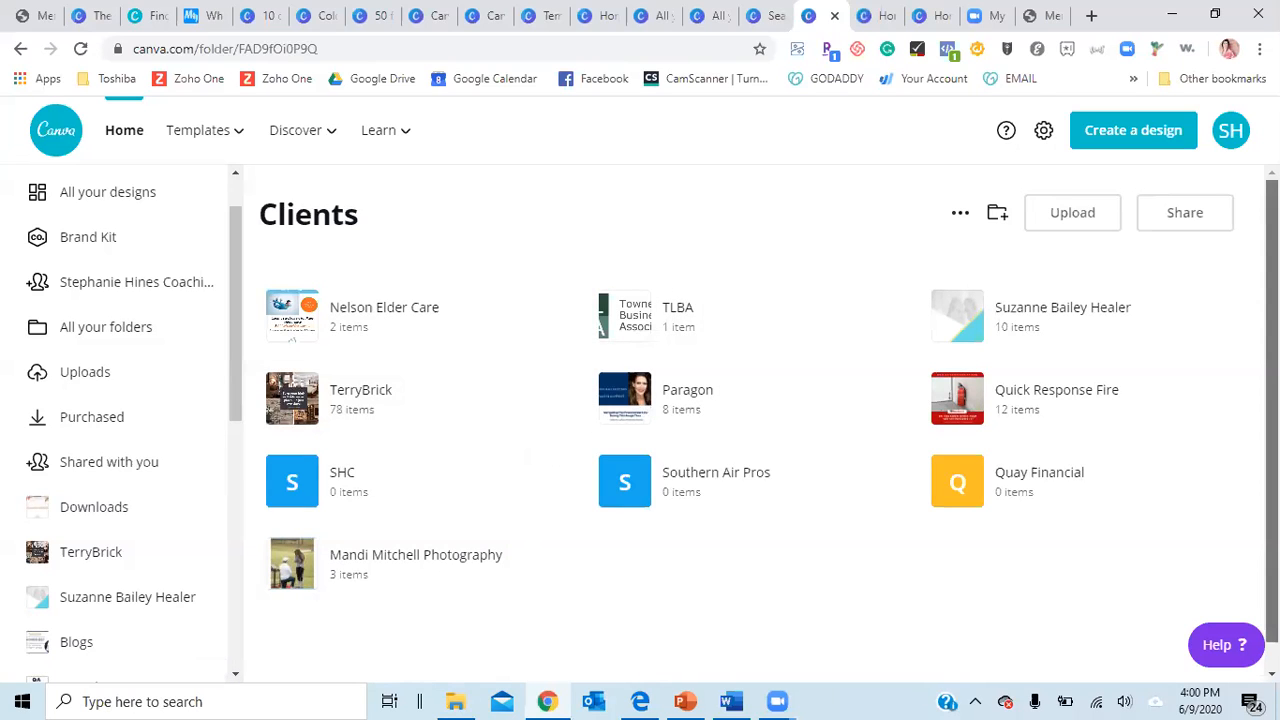
{"action": "left_click", "coordinate": [348, 400]}
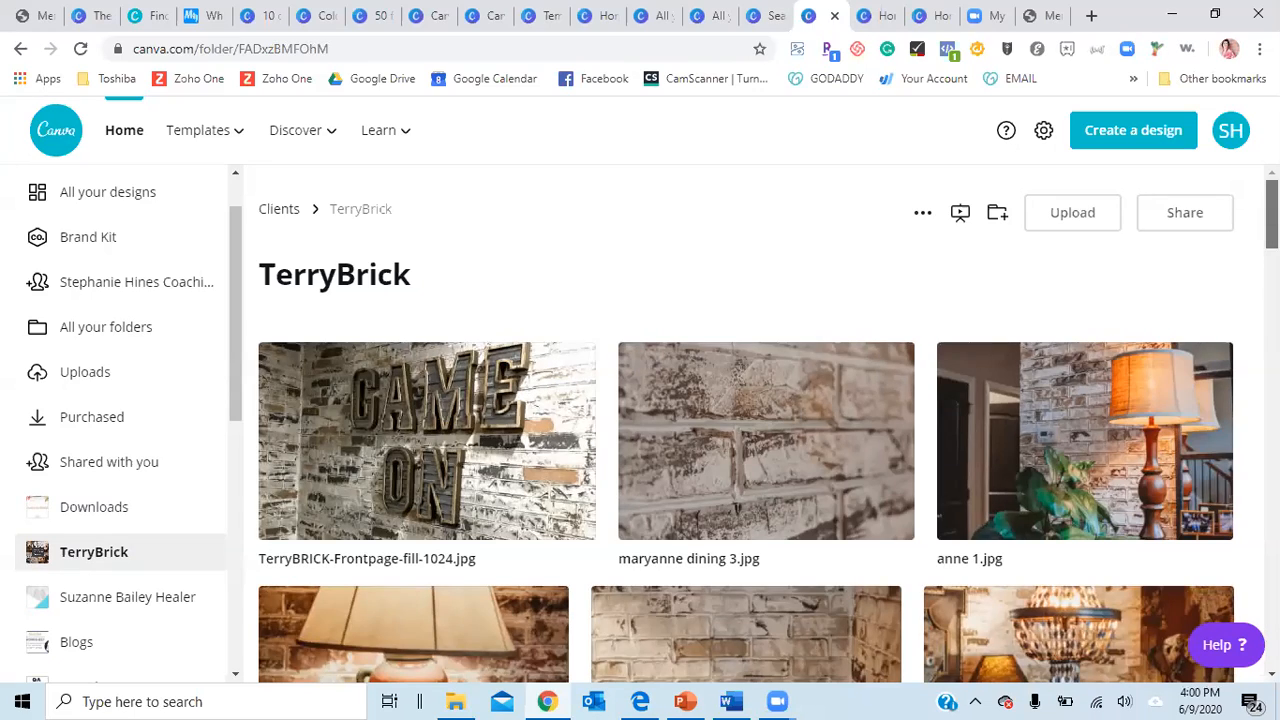
{"action": "scroll", "coordinate": [1218, 379], "scroll_direction": "down", "scroll_amount": 8}
{"action": "scroll", "coordinate": [1218, 379], "scroll_direction": "down", "scroll_amount": 10}
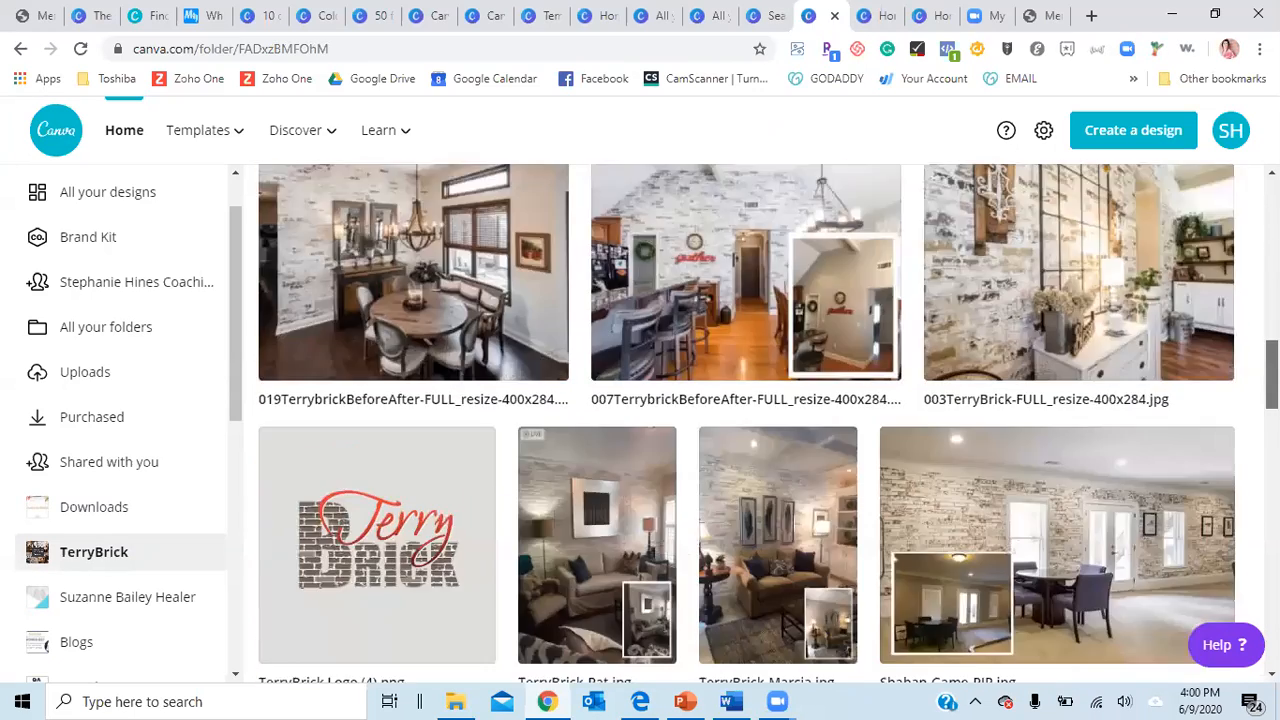
{"action": "scroll", "coordinate": [1001, 270], "scroll_direction": "up", "scroll_amount": 15}
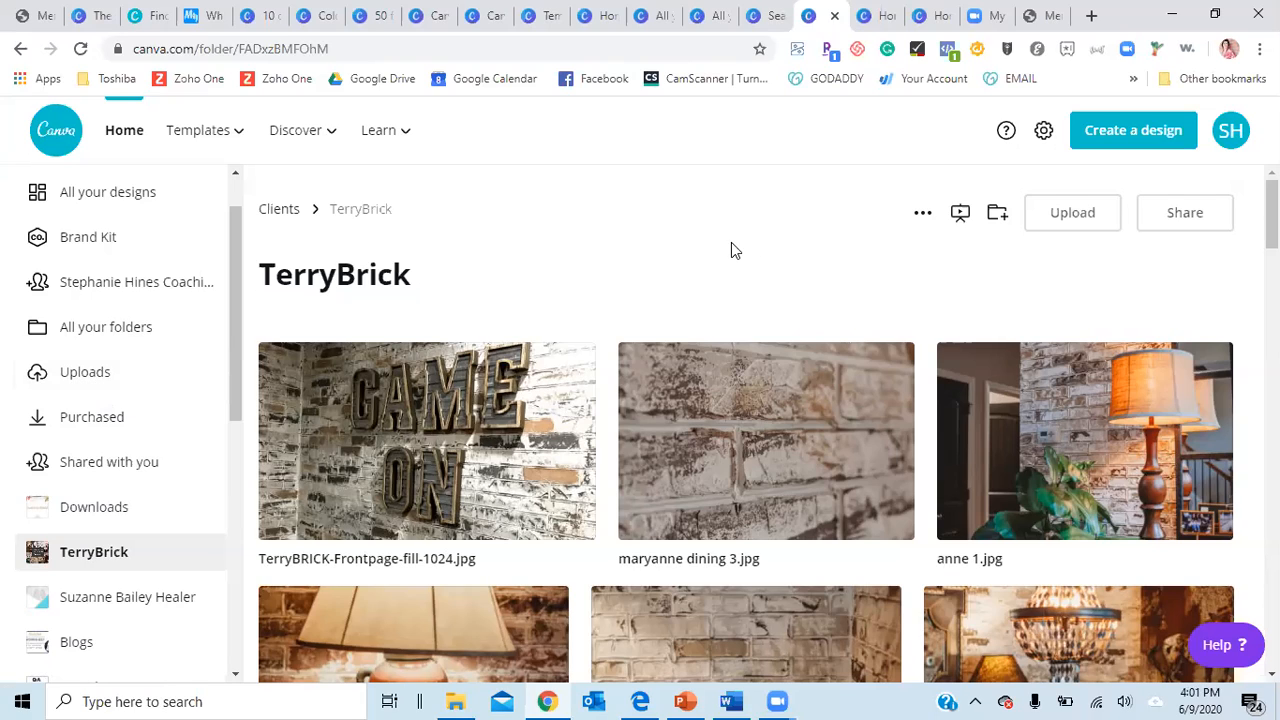
{"action": "left_click", "coordinate": [1072, 212]}
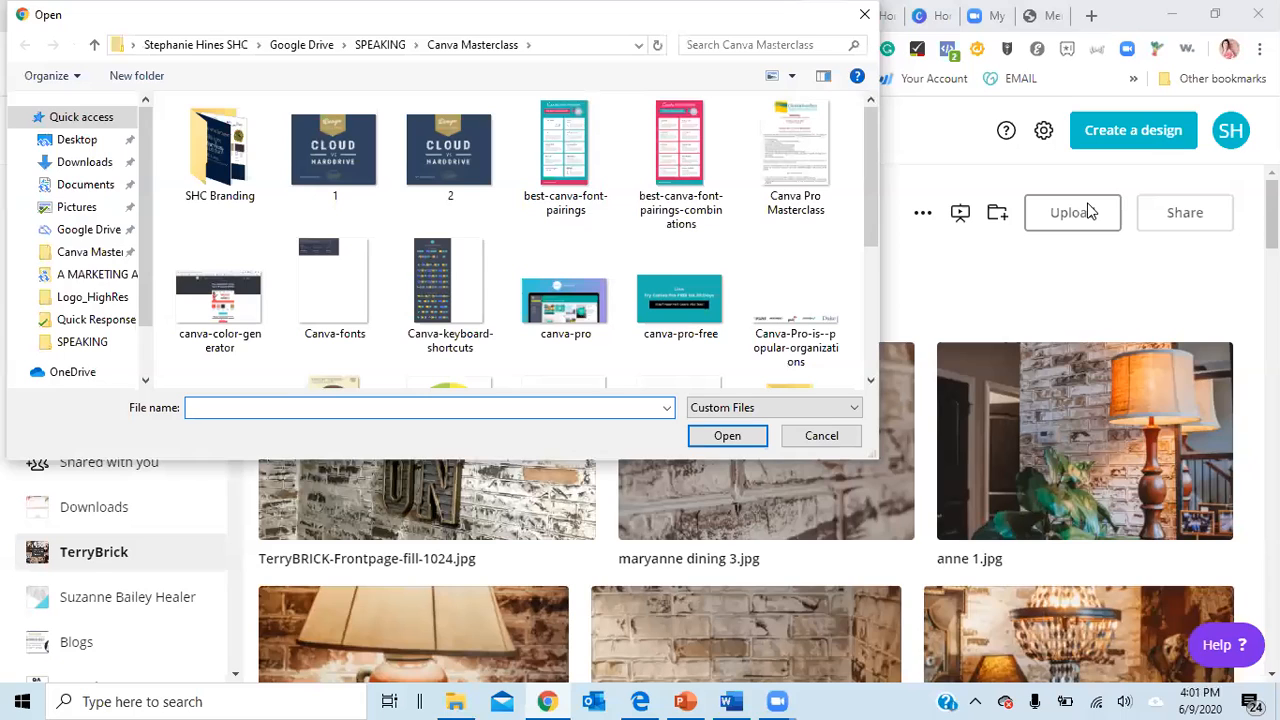
{"action": "left_click", "coordinate": [806, 437]}
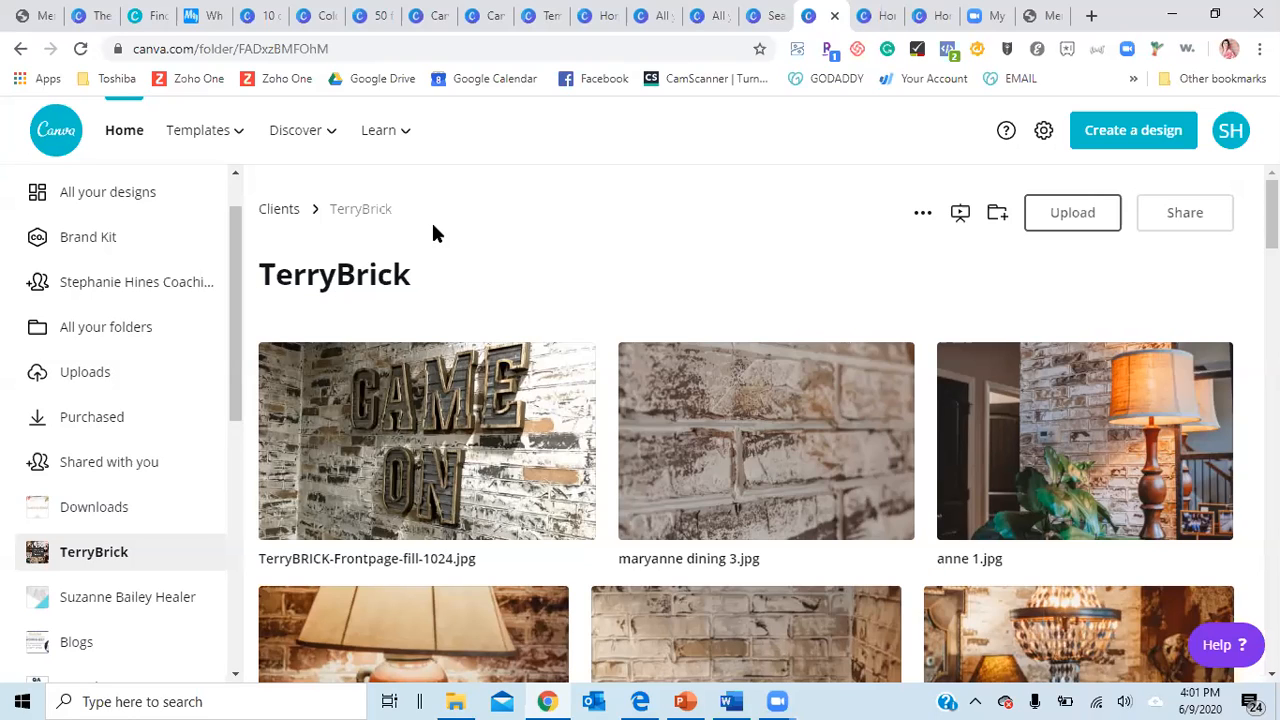
{"action": "left_click", "coordinate": [18, 52]}
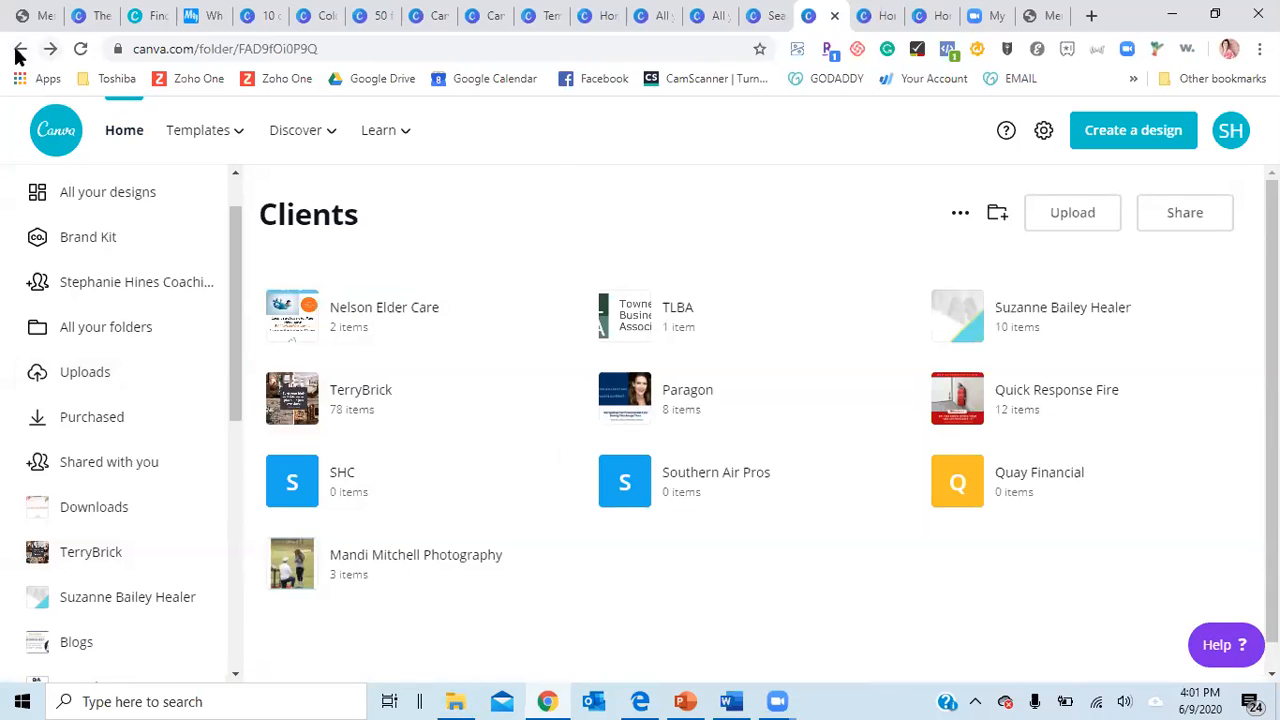
Go back to the folder list and open the Blogs folder
{"action": "left_click", "coordinate": [18, 52]}
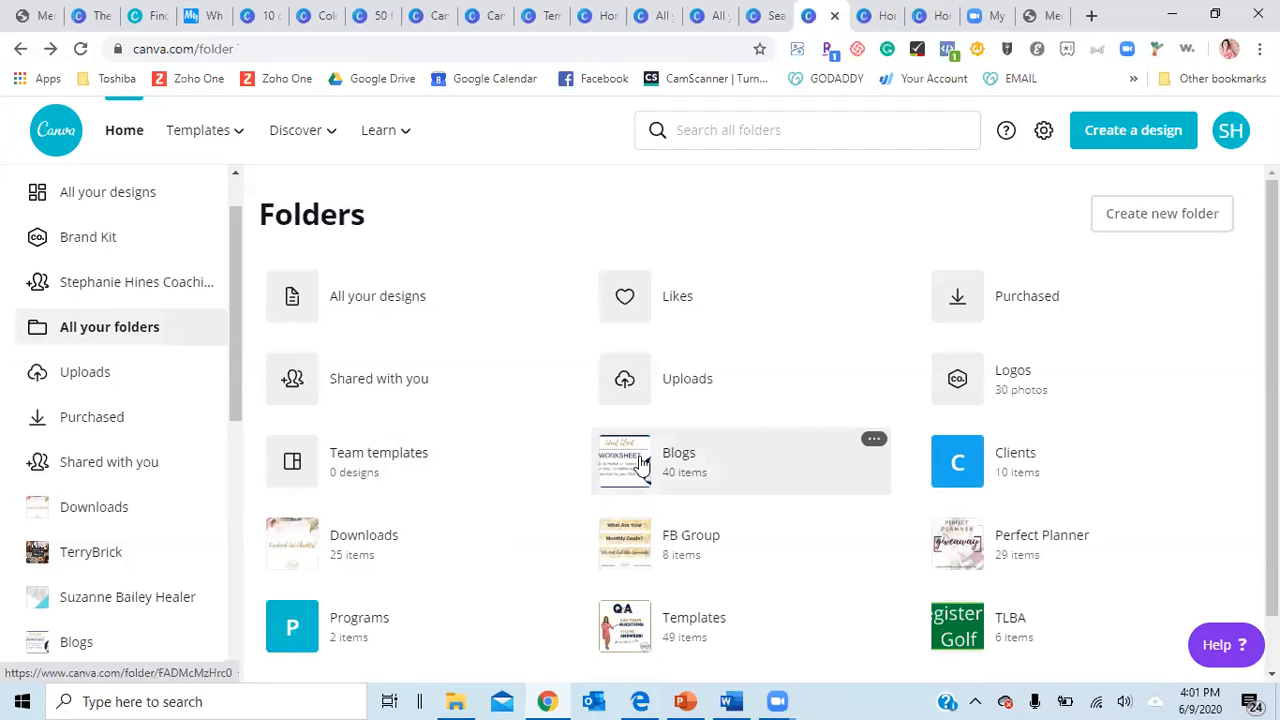
{"action": "left_click", "coordinate": [641, 465]}
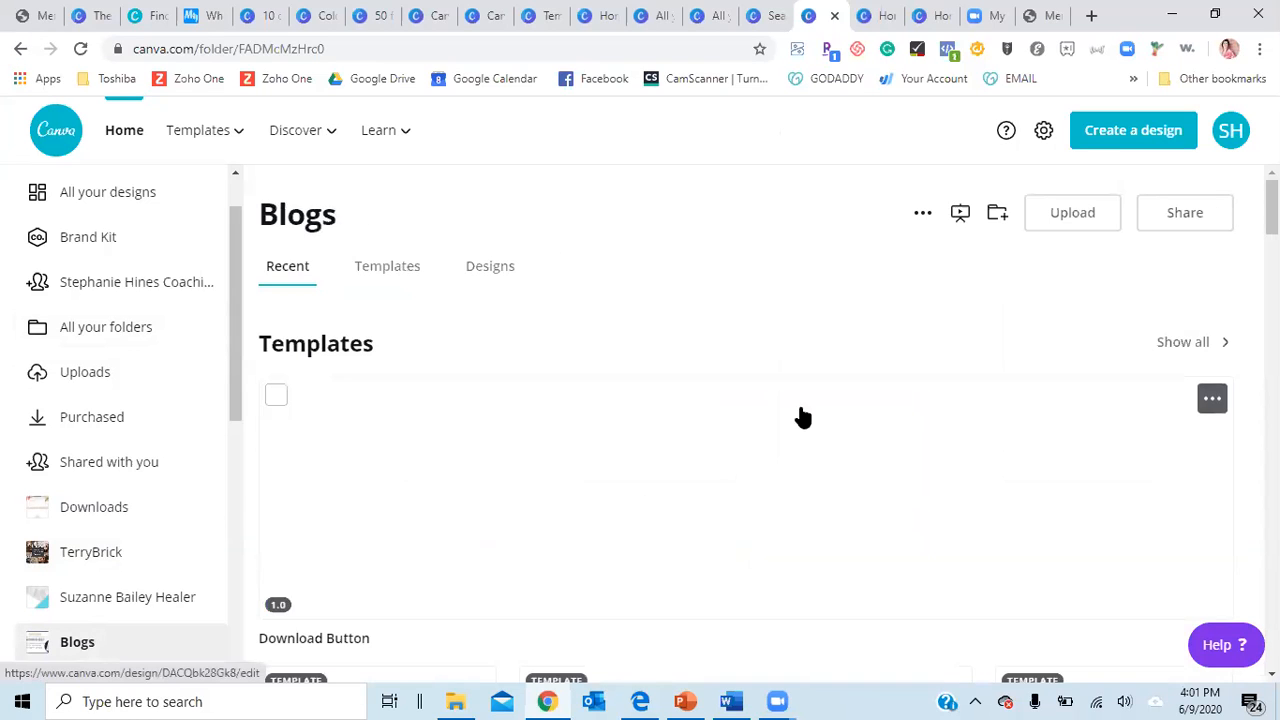
{"action": "mouse_move", "coordinate": [1271, 207]}
{"action": "left_mouse_down"}
{"action": "mouse_move", "coordinate": [1271, 218]}
{"action": "mouse_move", "coordinate": [1271, 207]}
{"action": "left_mouse_up"}
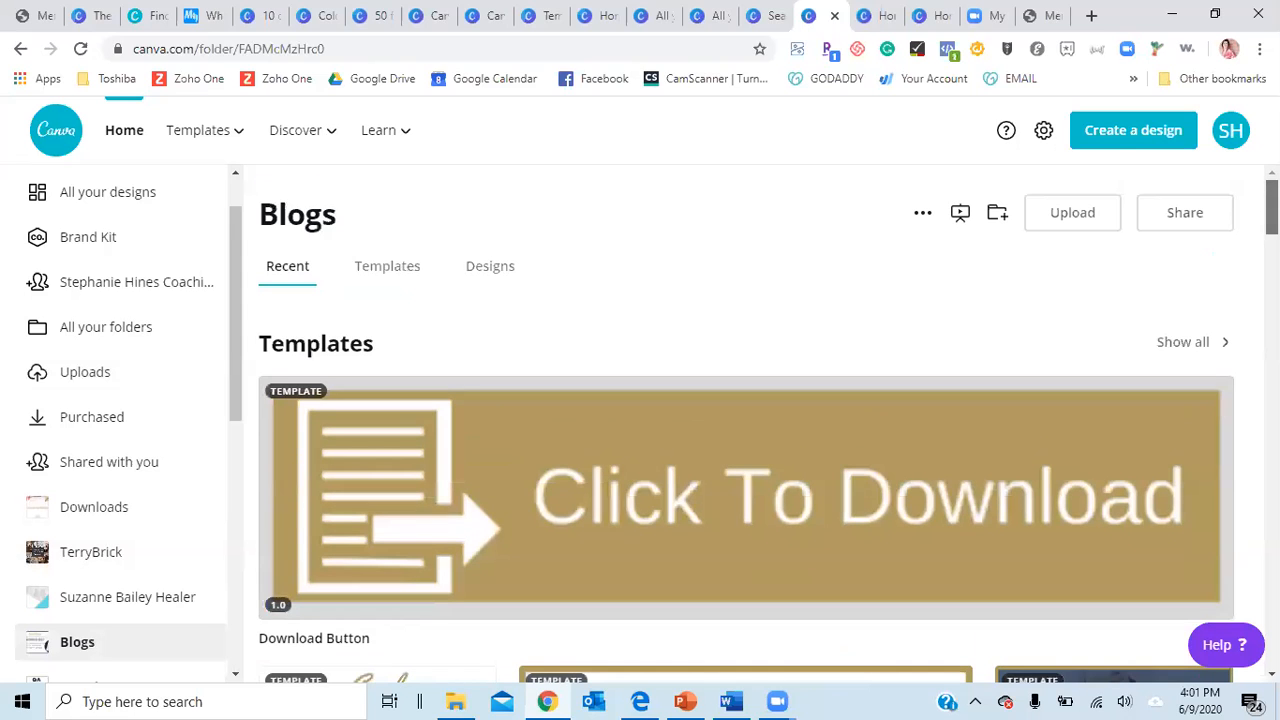
Filter Blogs by Templates, then Designs, then Recent, and scroll through its blog graphics
{"action": "left_click", "coordinate": [380, 280]}
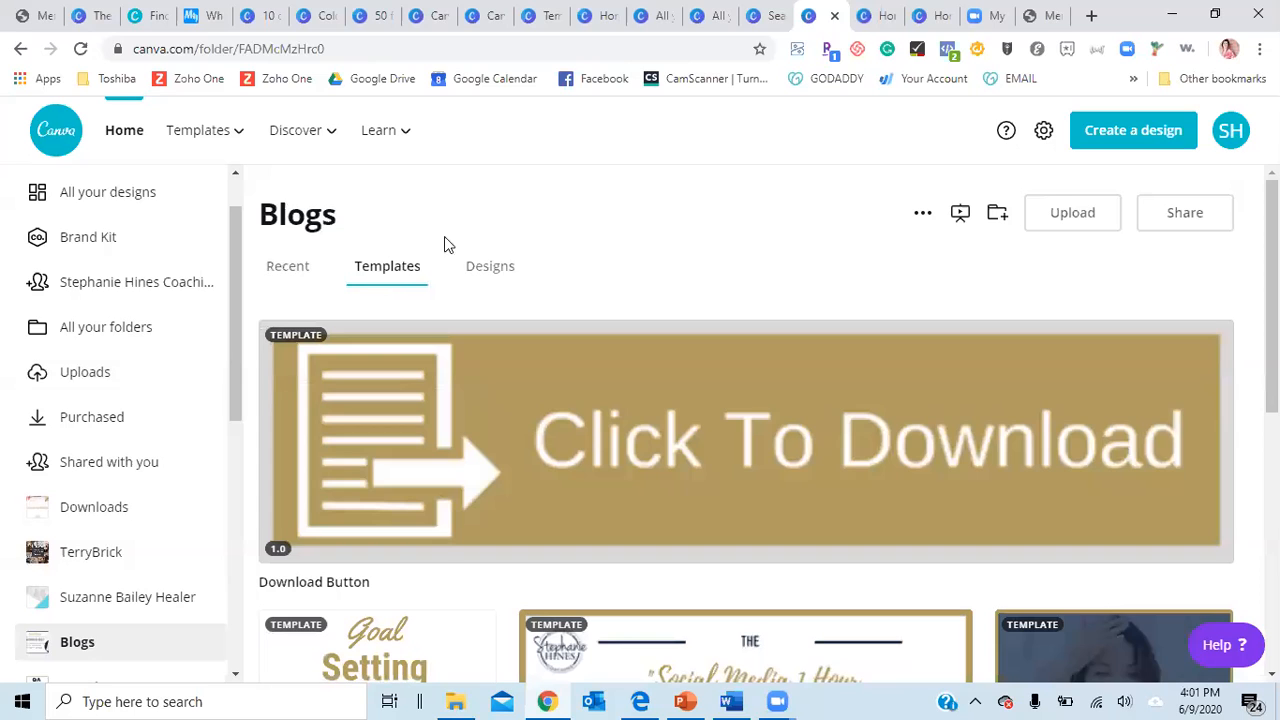
{"action": "left_click", "coordinate": [495, 280]}
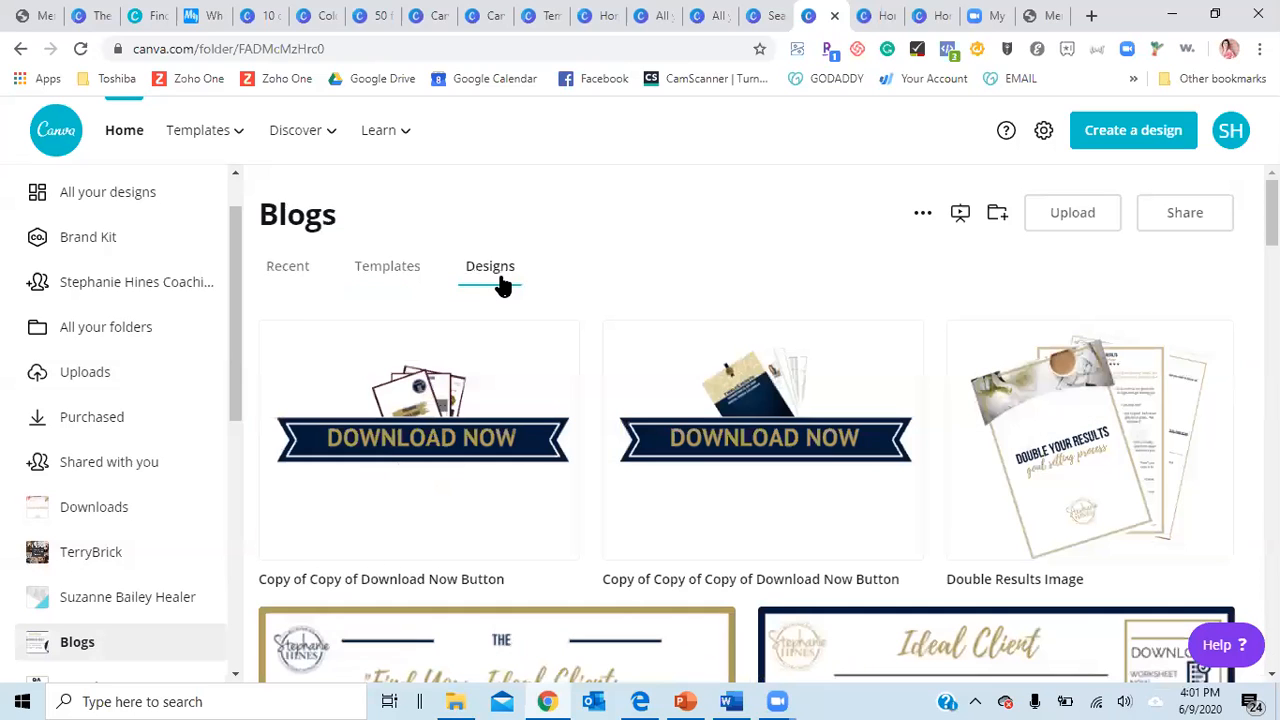
{"action": "left_click", "coordinate": [289, 270]}
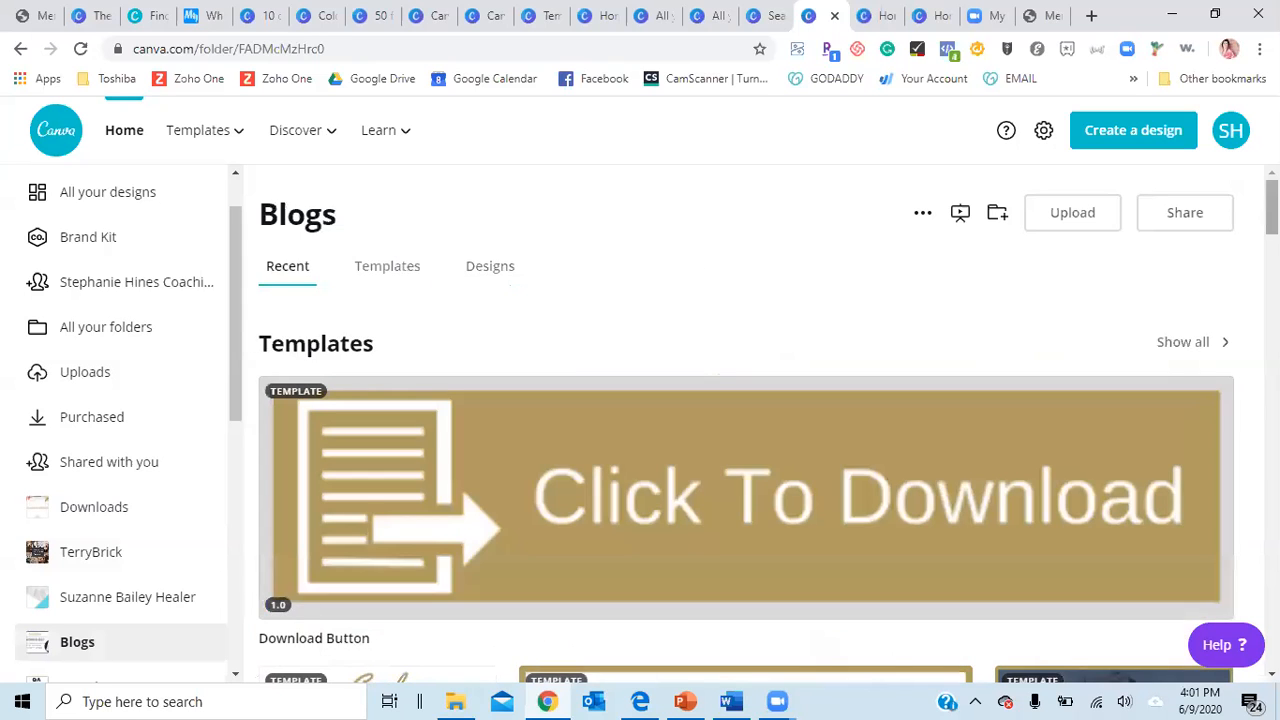
{"action": "scroll", "coordinate": [746, 424], "scroll_direction": "down", "scroll_amount": 8}
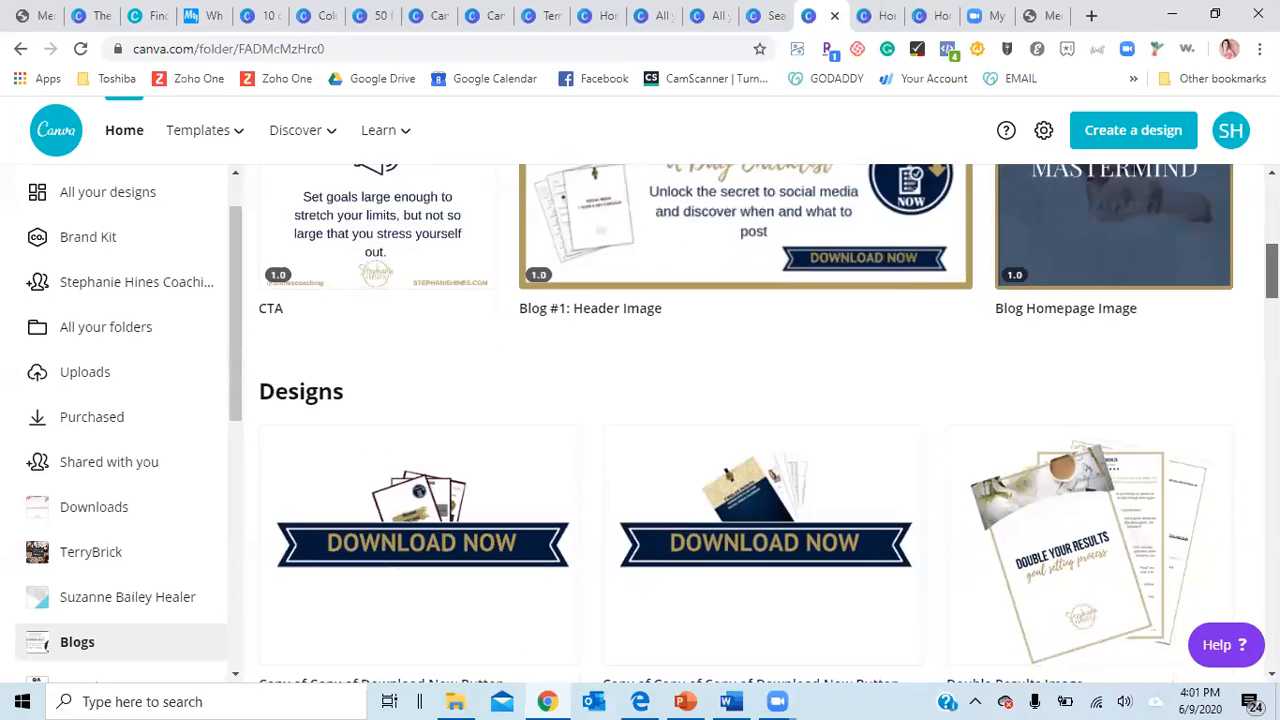
{"action": "scroll", "coordinate": [746, 424], "scroll_direction": "down", "scroll_amount": 4}
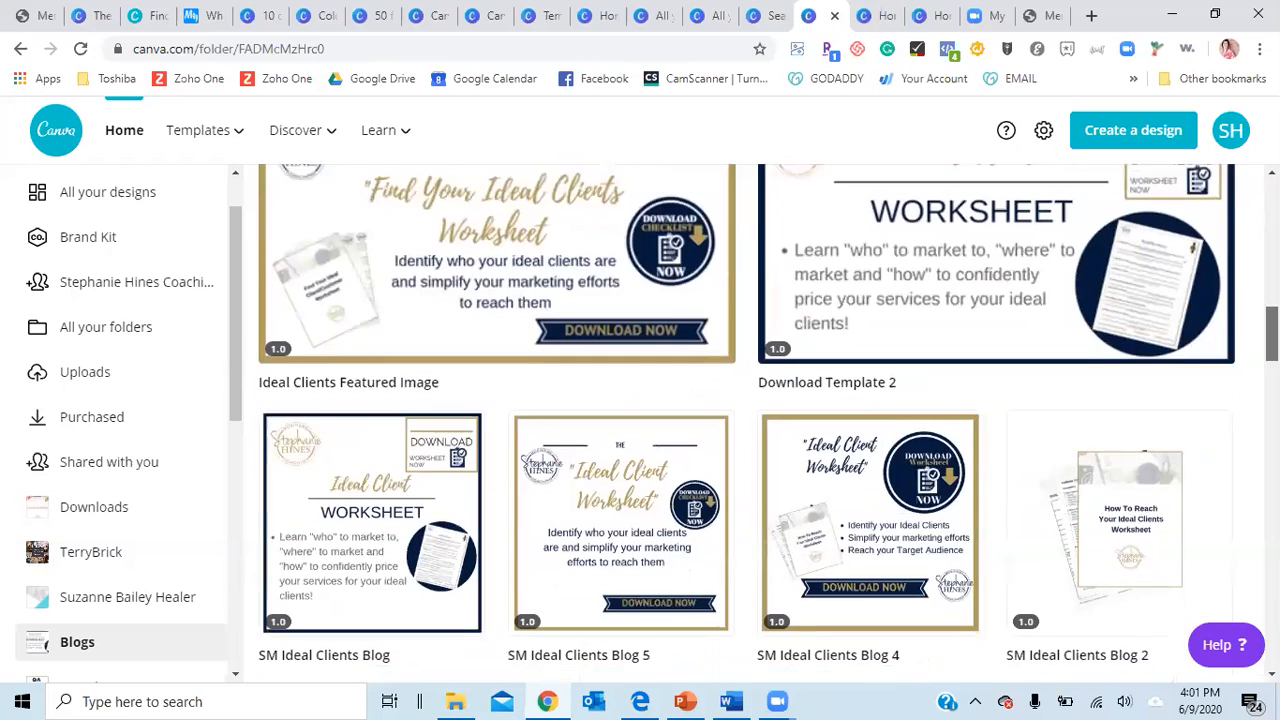
{"action": "scroll", "coordinate": [746, 424], "scroll_direction": "down", "scroll_amount": 6}
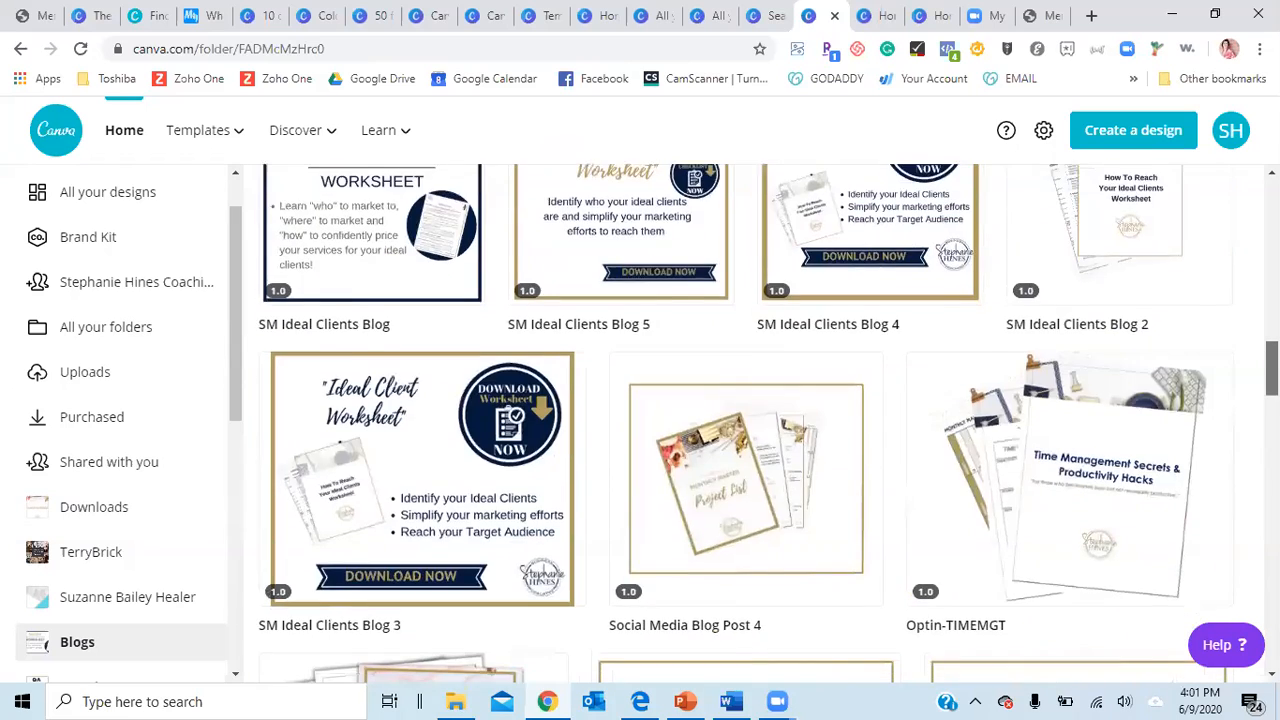
{"action": "scroll", "coordinate": [300, 217], "scroll_direction": "down", "scroll_amount": 5}
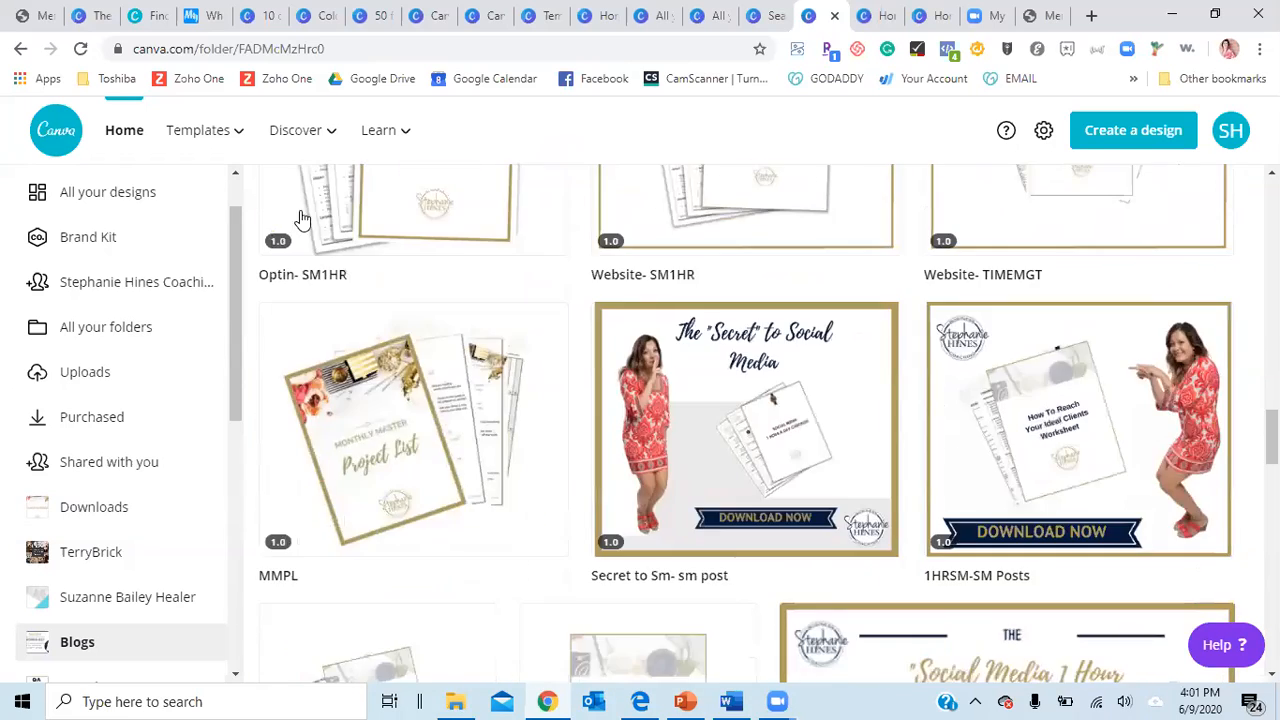
View the designs shared with you, such as Leak-Free Life and Download Button
{"action": "left_click", "coordinate": [18, 50]}
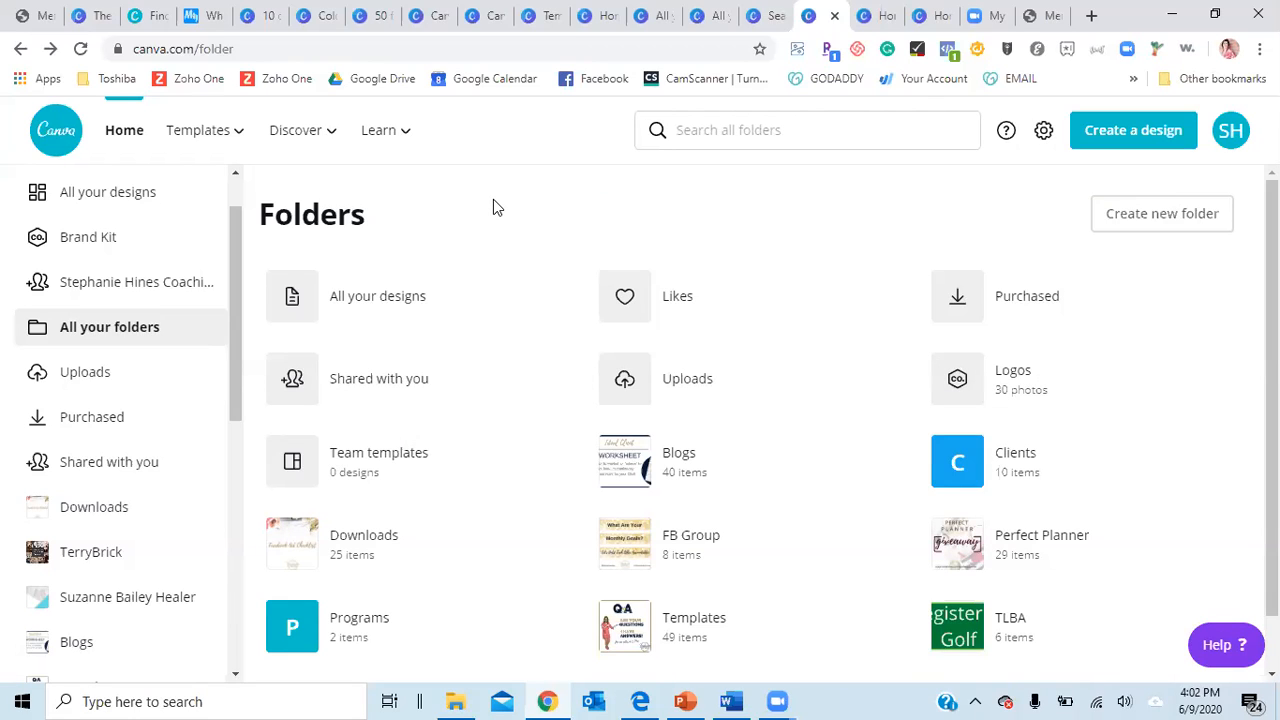
{"action": "left_click", "coordinate": [390, 383]}
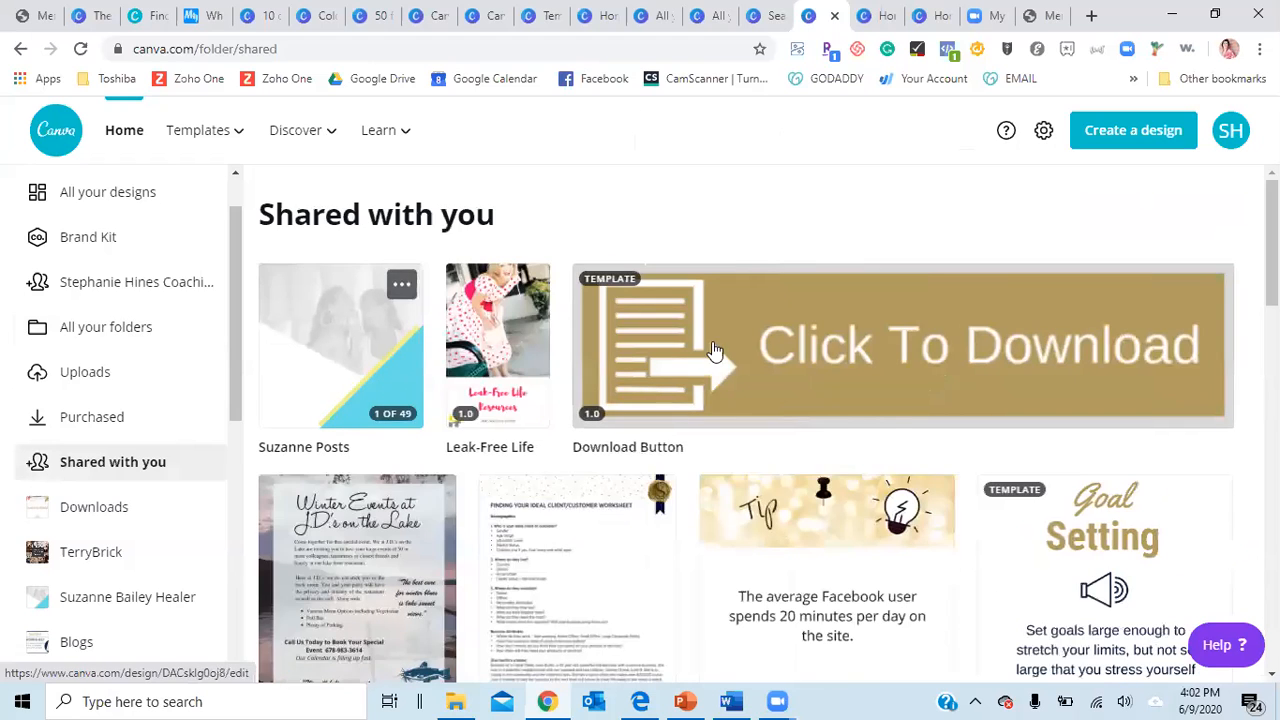
{"action": "scroll", "coordinate": [826, 478], "scroll_direction": "down", "scroll_amount": 10}
{"action": "scroll", "coordinate": [746, 423], "scroll_direction": "up", "scroll_amount": 10}
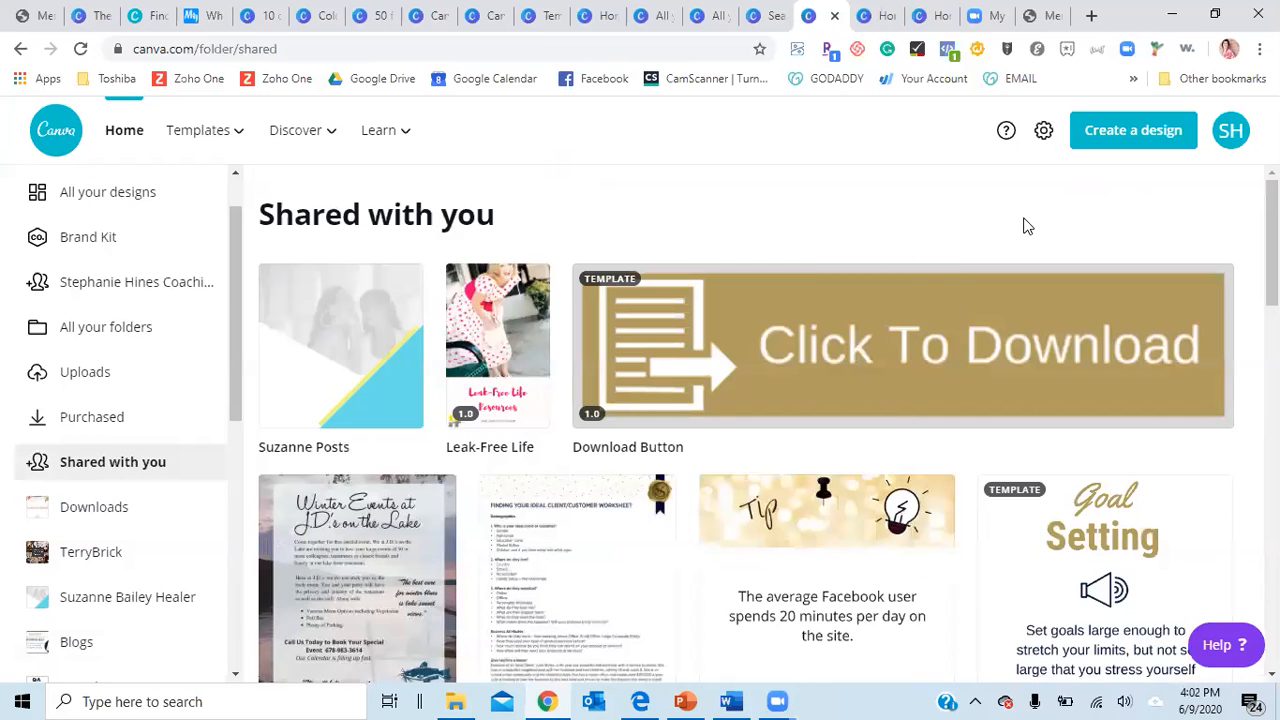
Return to the Folders overview and scroll through the folder list
{"action": "left_click", "coordinate": [20, 50]}
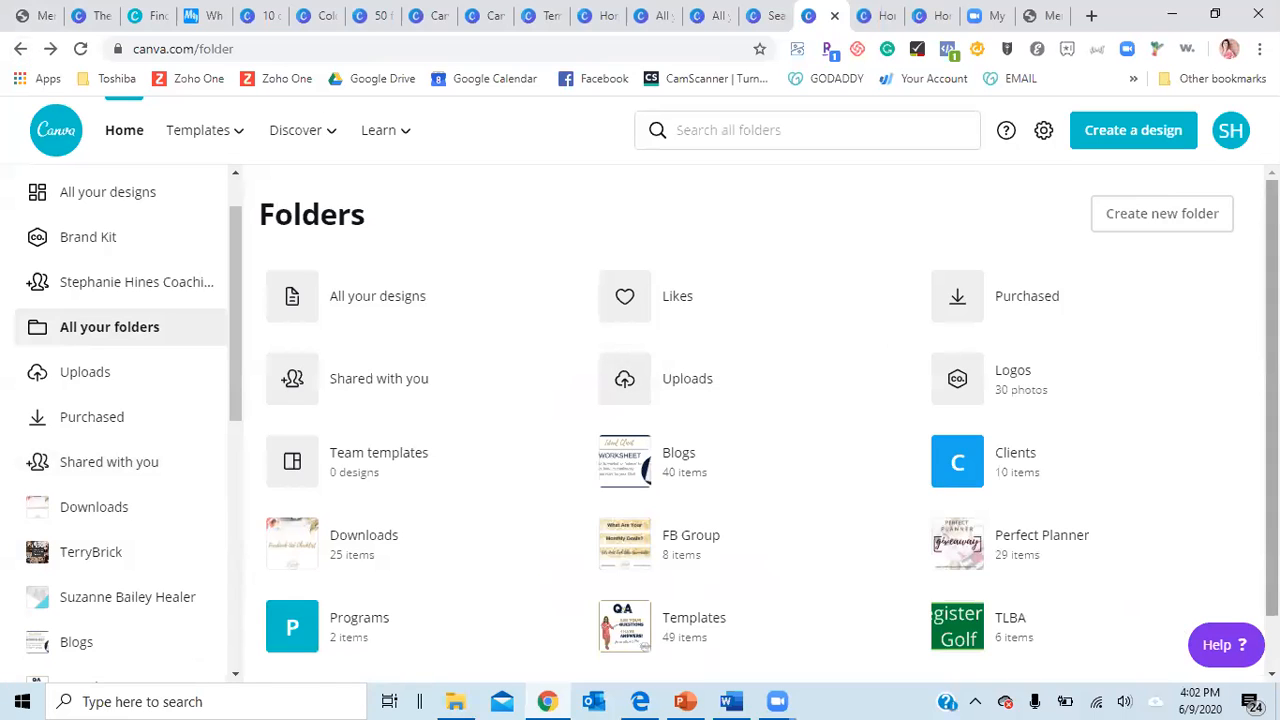
{"action": "scroll", "coordinate": [750, 420], "scroll_direction": "down", "scroll_amount": 1}
{"action": "scroll", "coordinate": [797, 418], "scroll_direction": "up", "scroll_amount": 1}
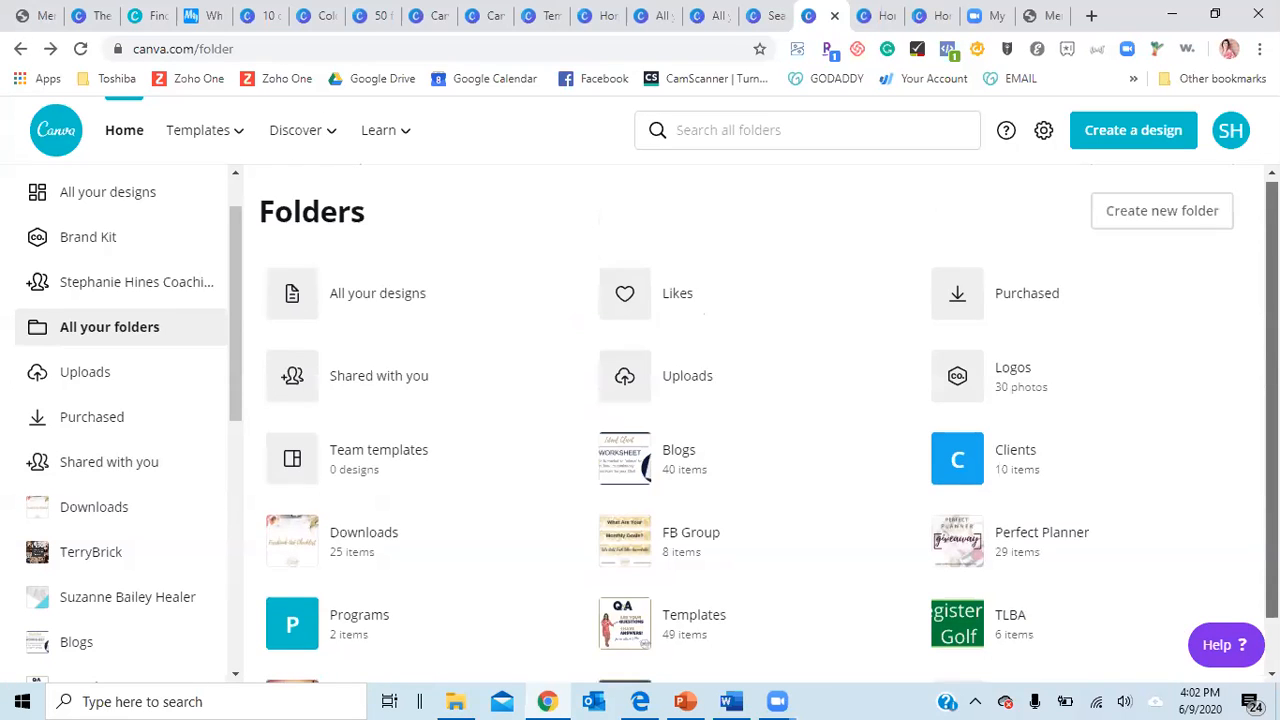